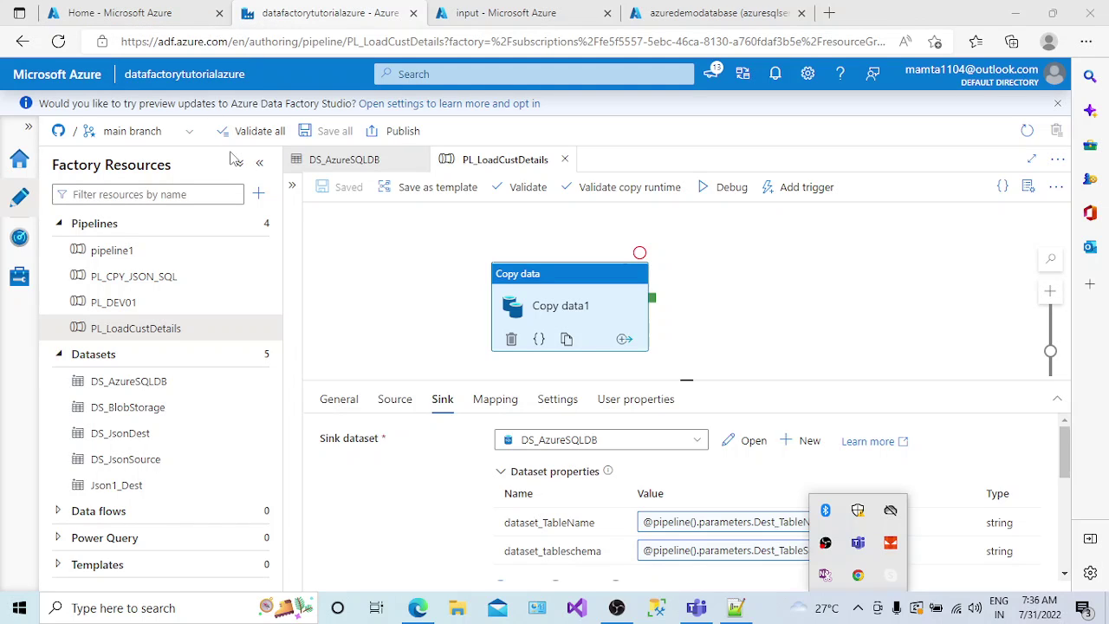
- Open the DS_BlobStorage dataset and review its connection settings and parameters
click(160, 408)
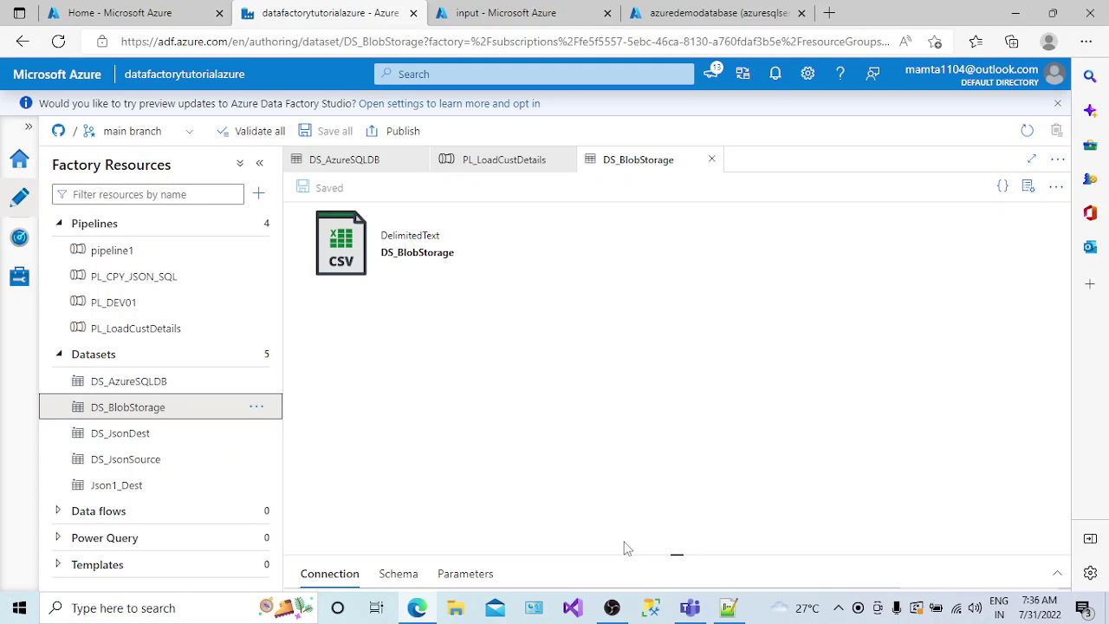
drag(676, 558, 676, 404)
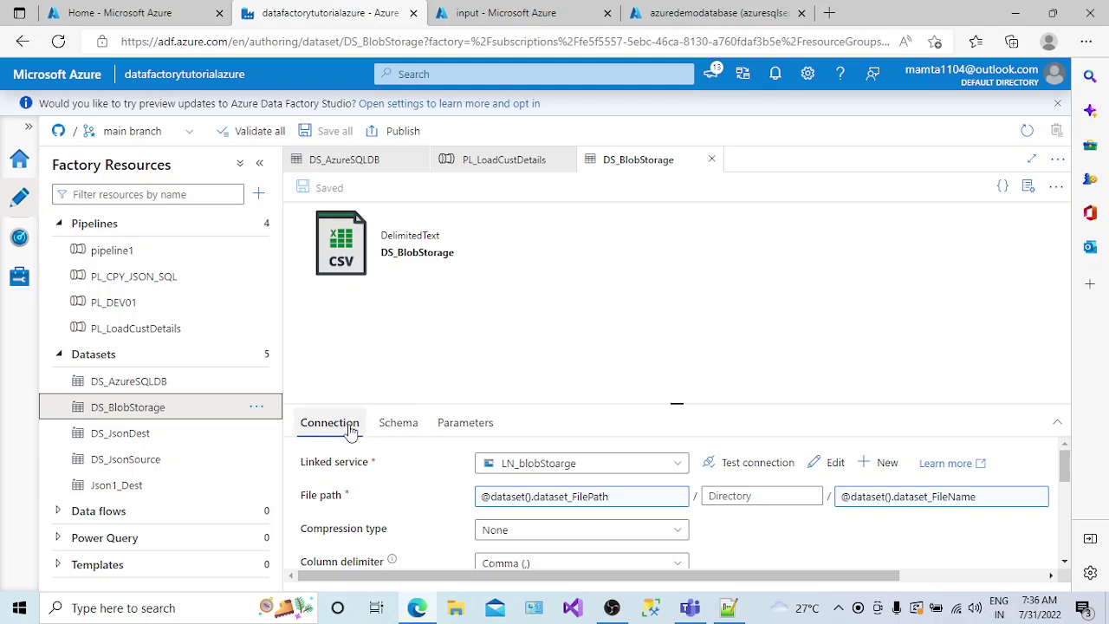
click(476, 432)
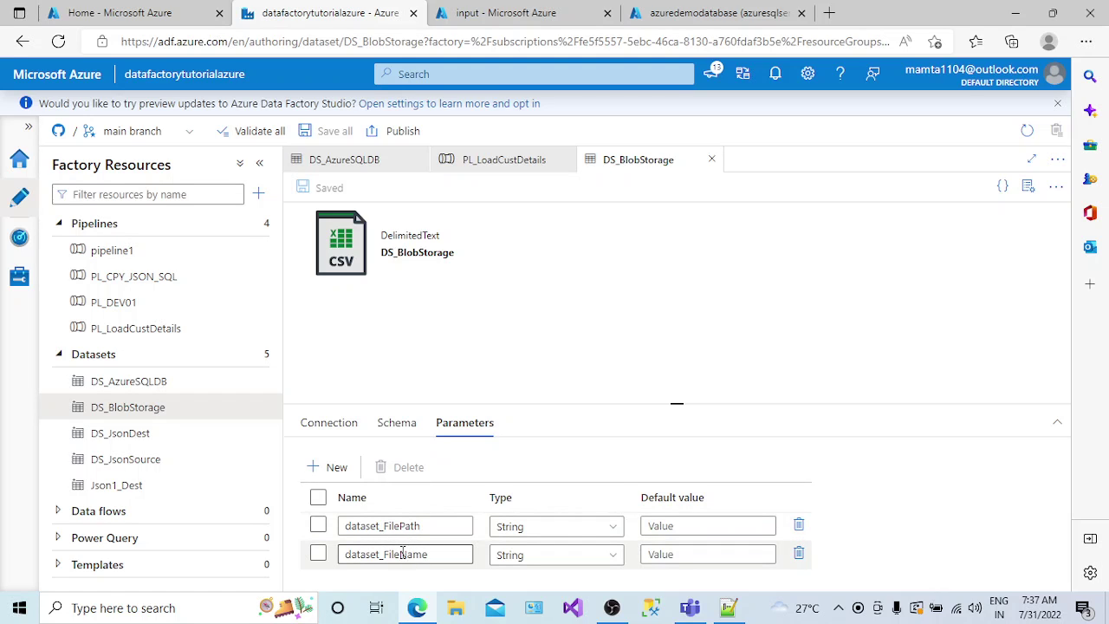
click(343, 423)
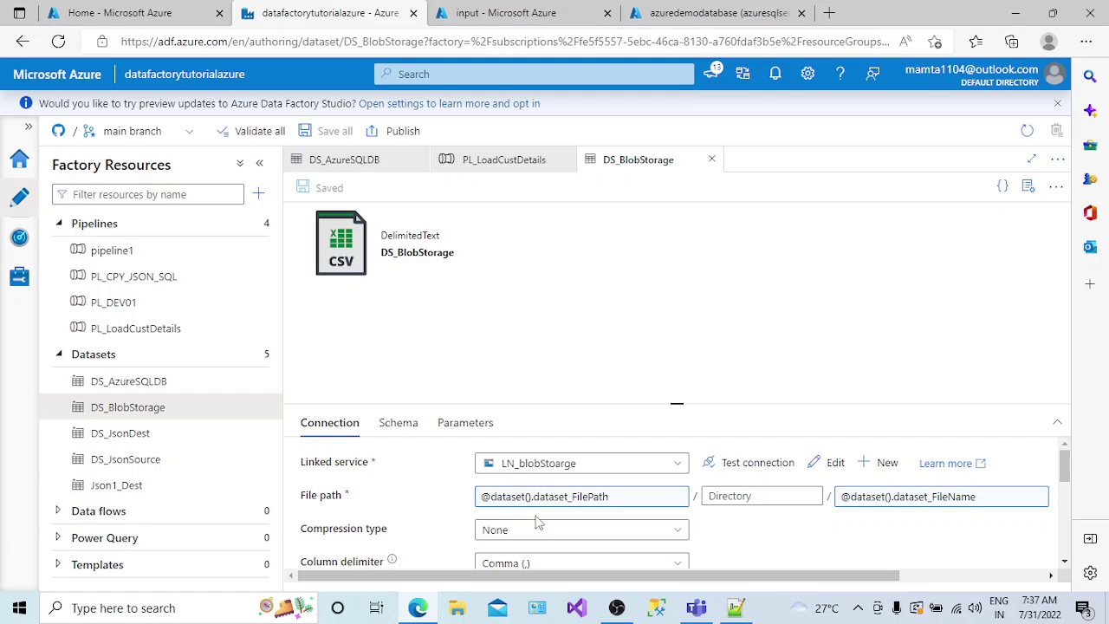
click(977, 612)
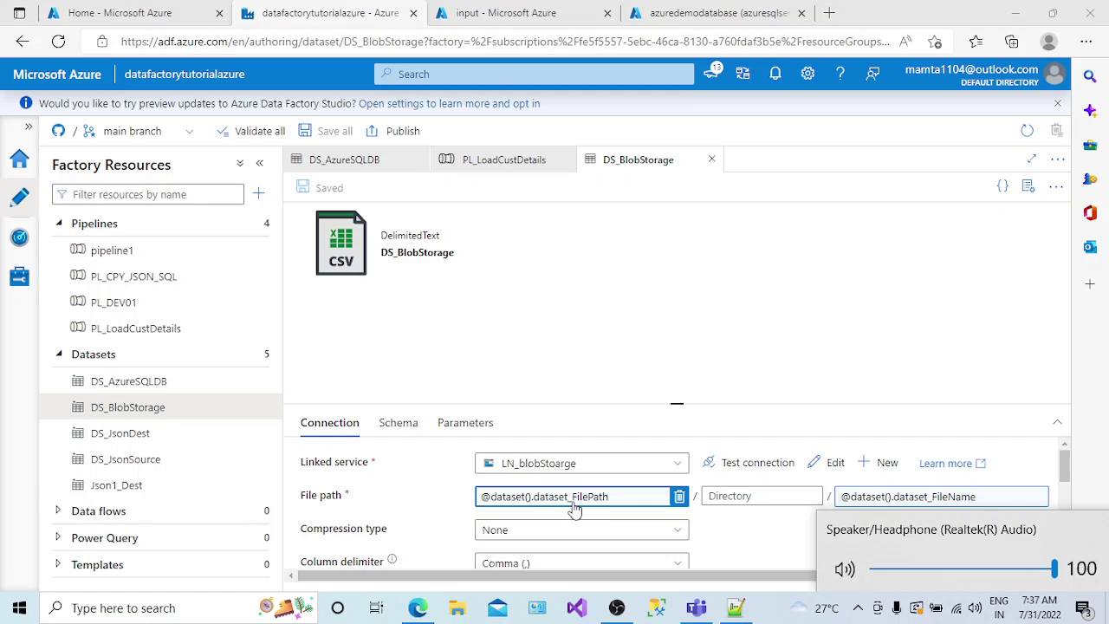
click(462, 423)
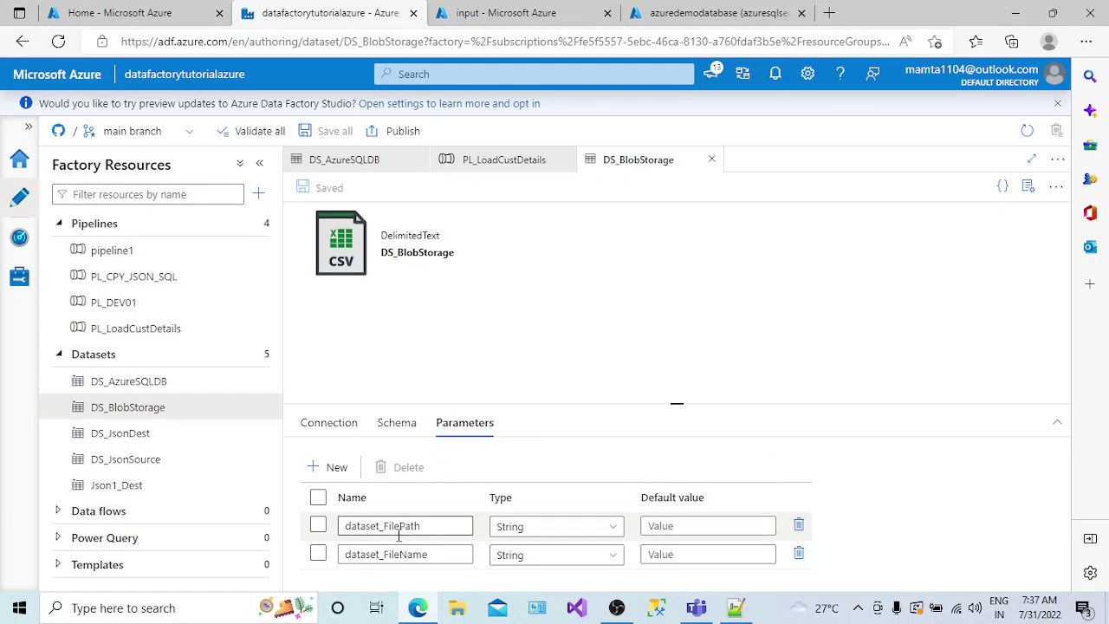
click(310, 422)
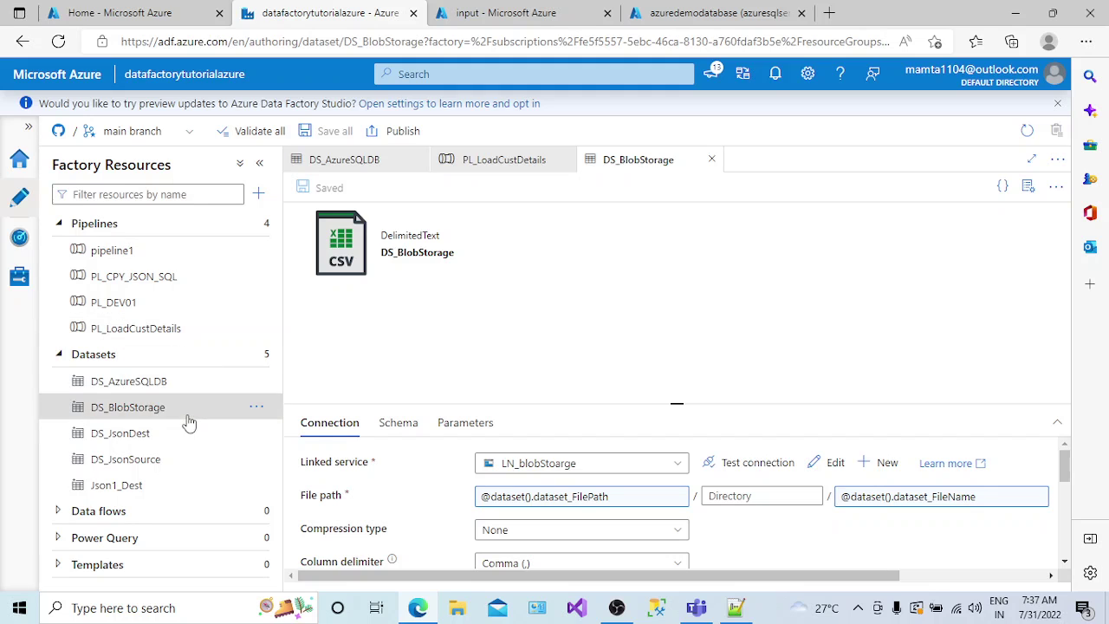
- Review the DS_AzureSQLDB dataset's connection and its table name and schema parameters, checking back against DS_BlobStorage
click(152, 388)
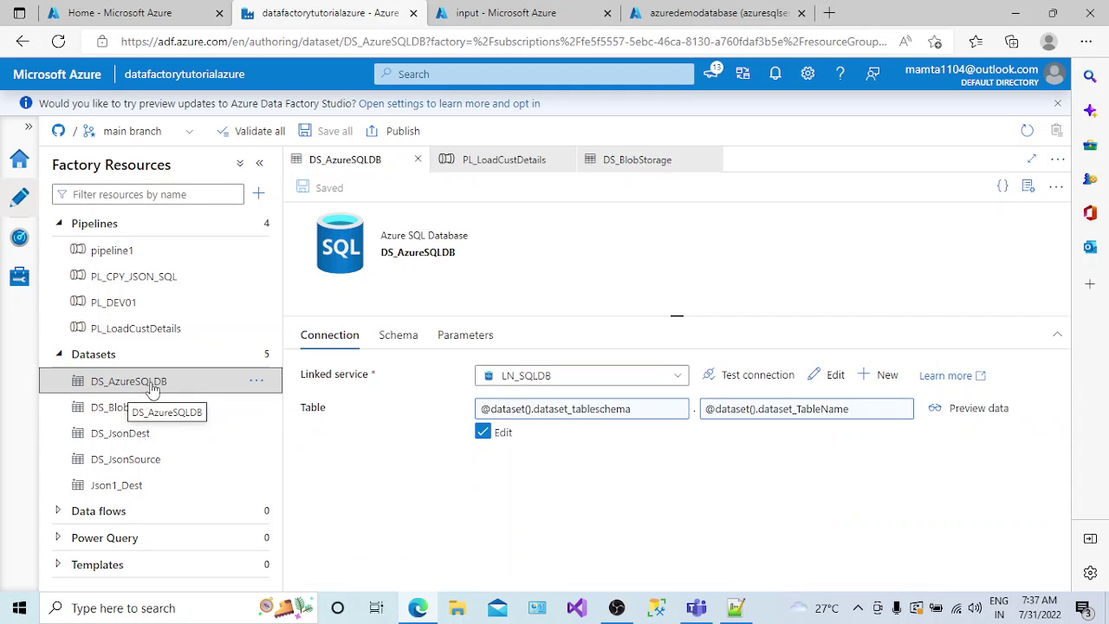
click(143, 411)
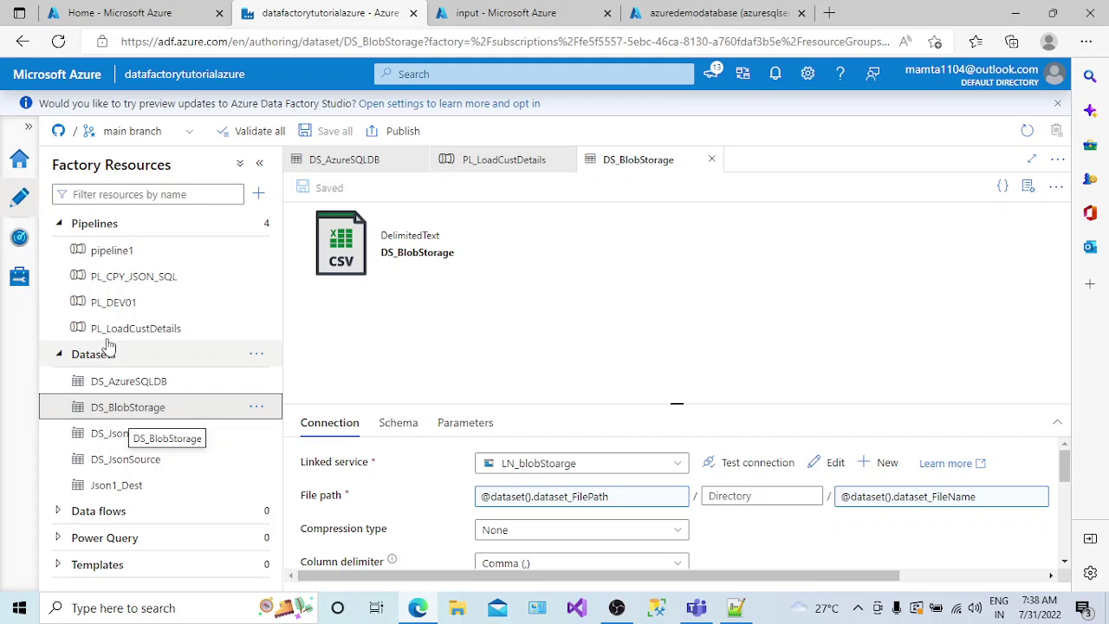
click(124, 388)
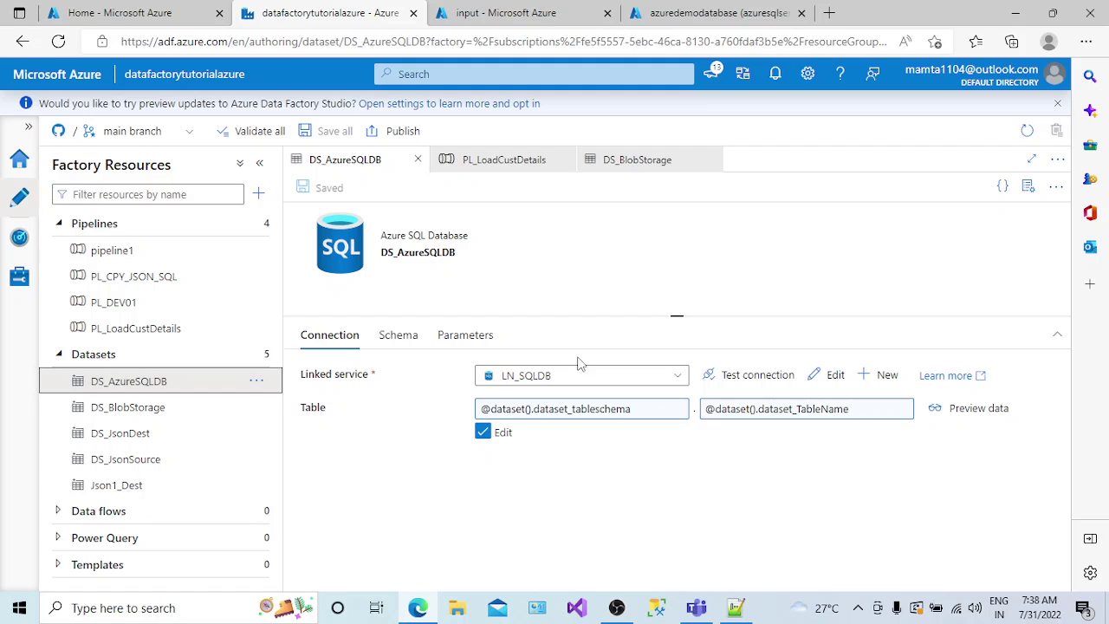
drag(676, 318, 674, 337)
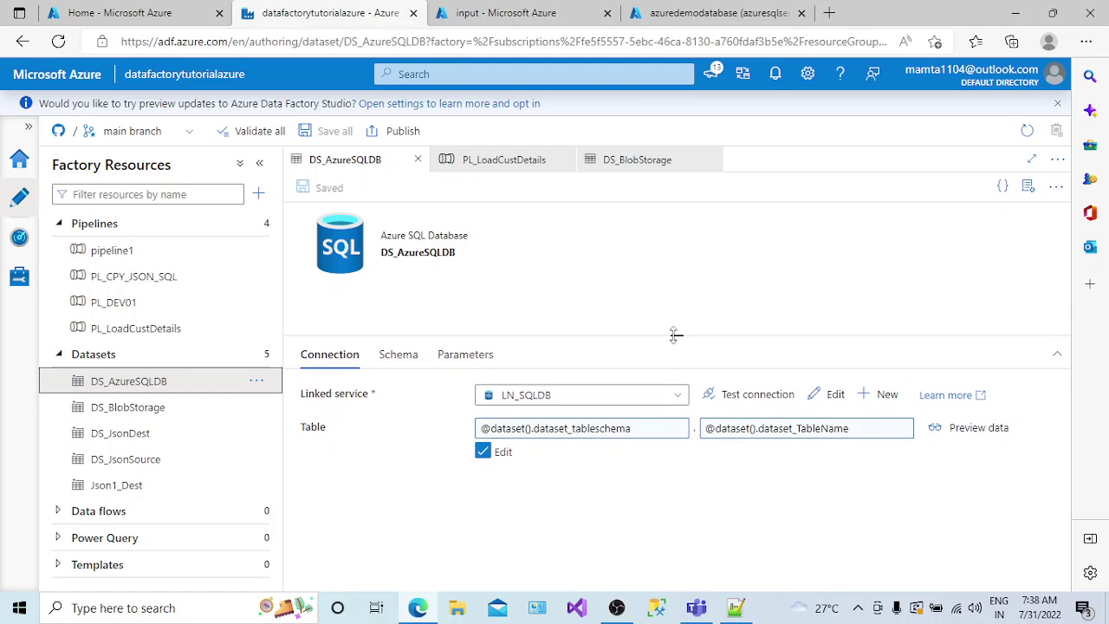
click(460, 355)
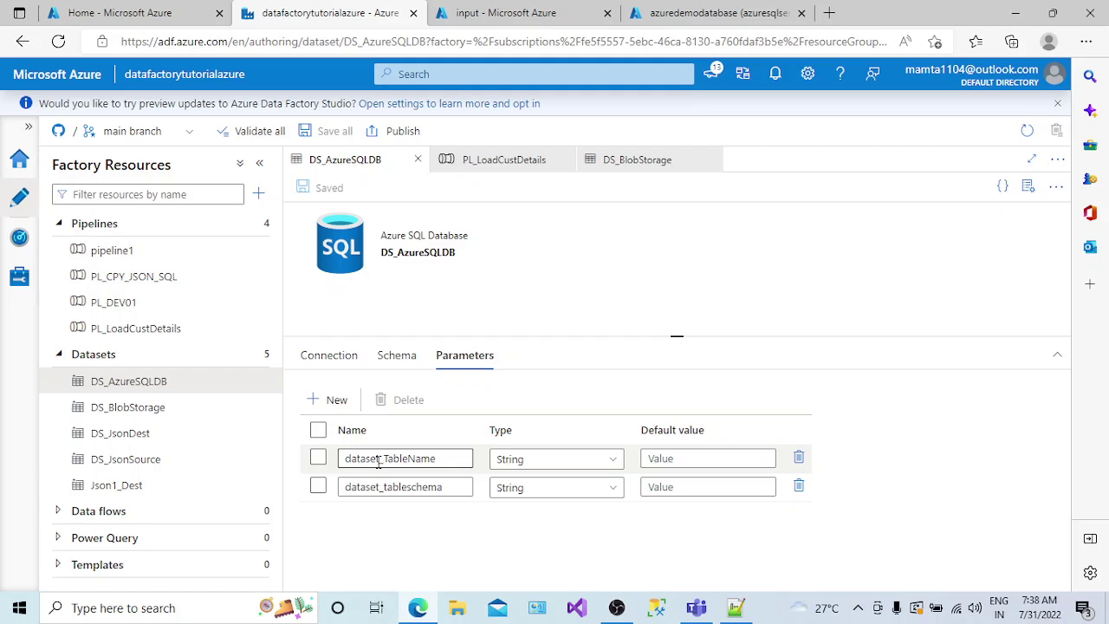
drag(379, 462, 340, 465)
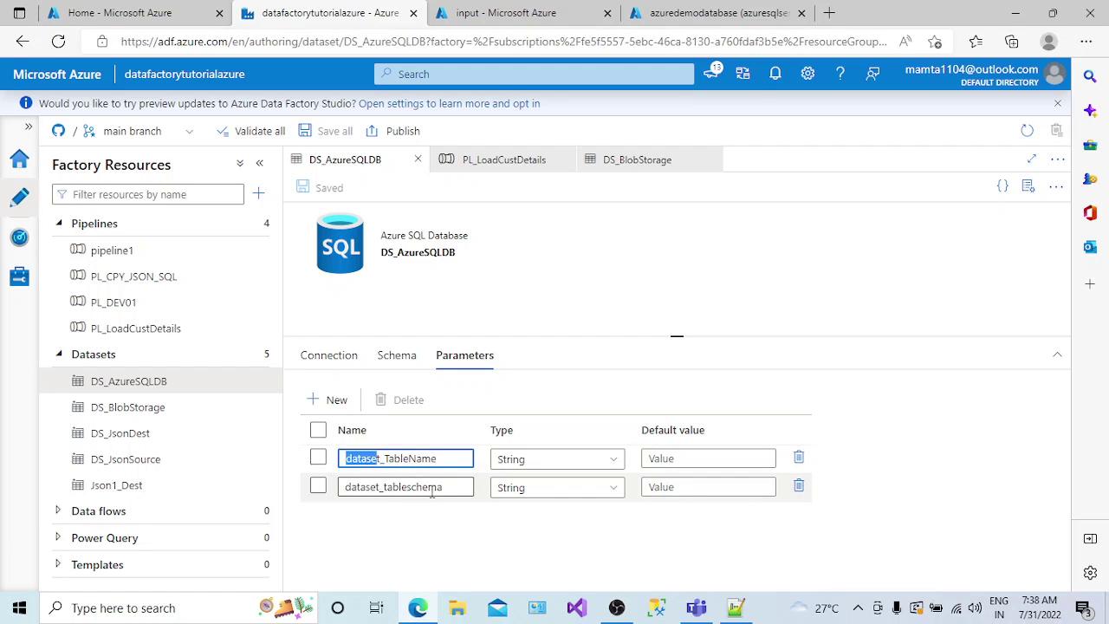
- Look at the CustomerData table in the azuredemodatabase query editor, then return to the DS_AzureSQLDB connection settings
click(693, 20)
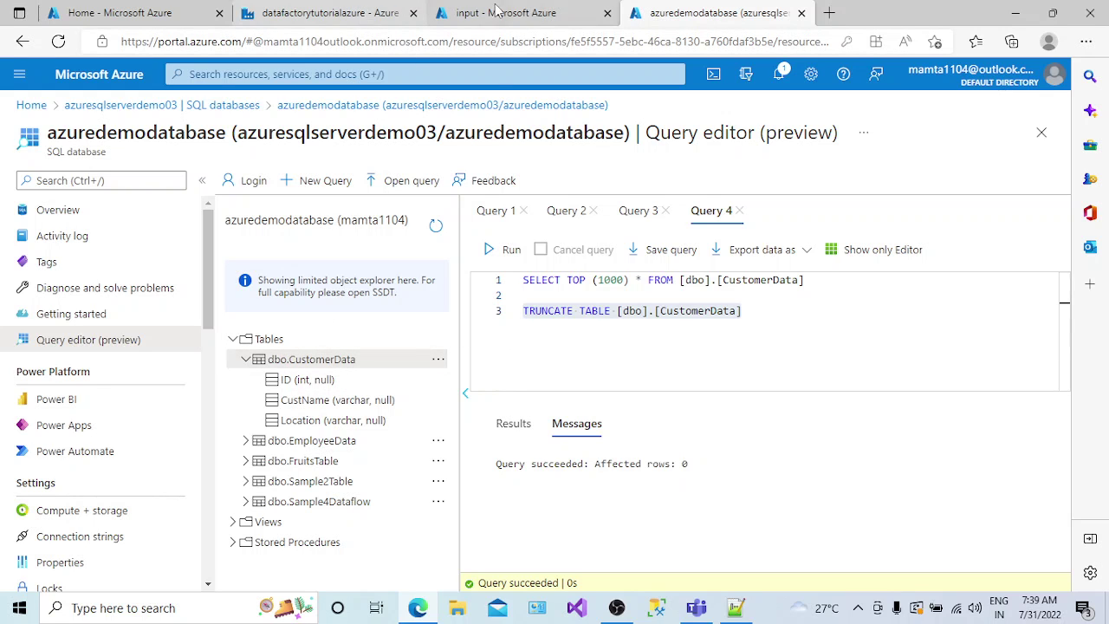
click(357, 15)
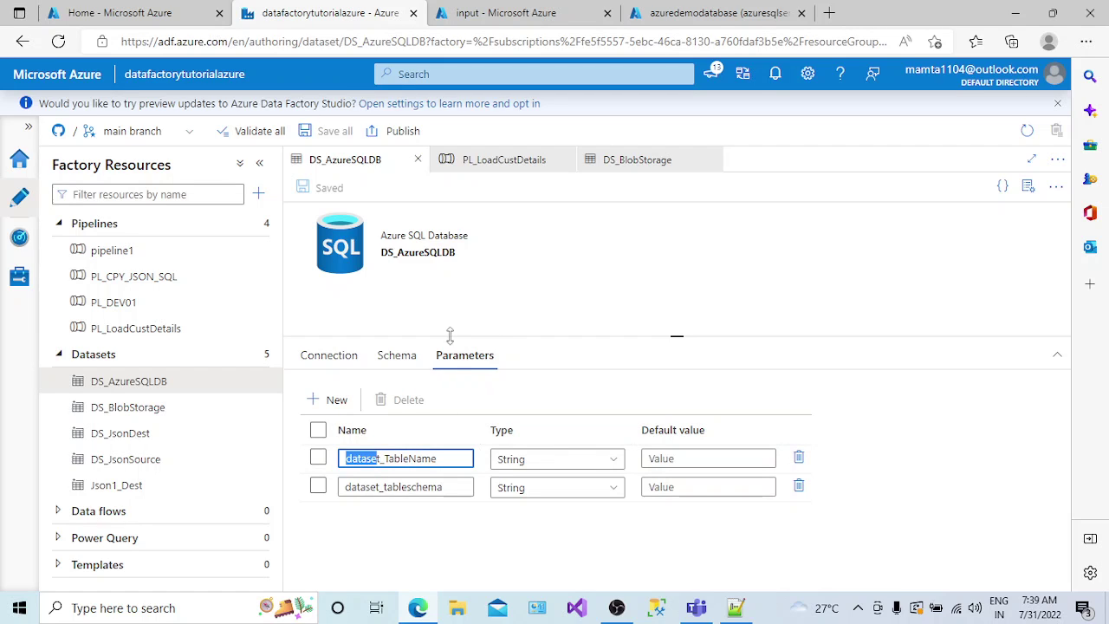
click(407, 302)
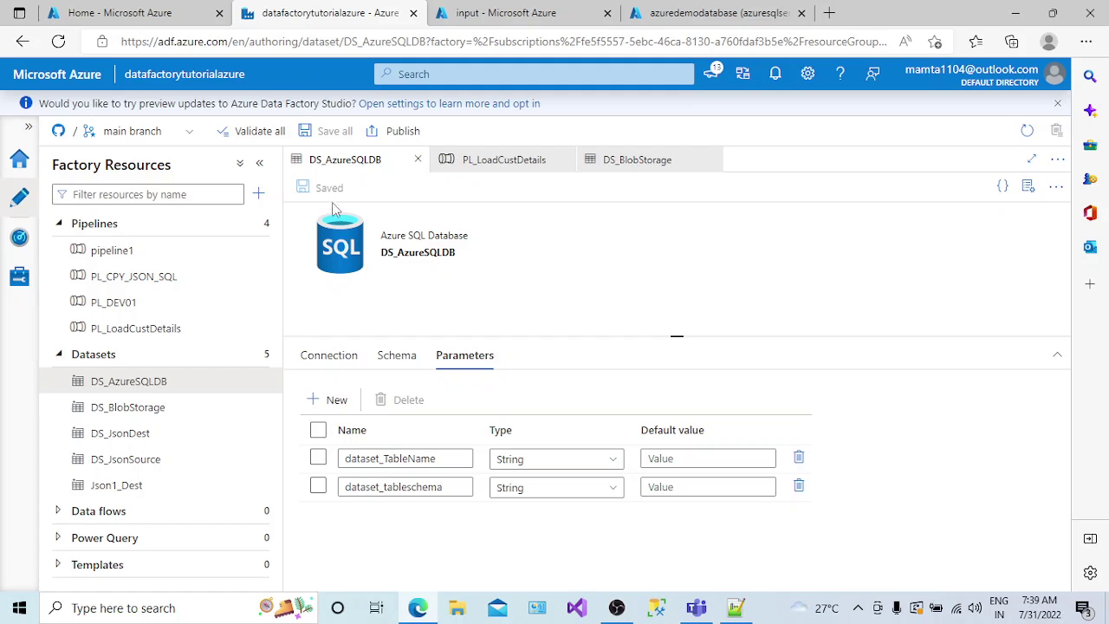
click(330, 362)
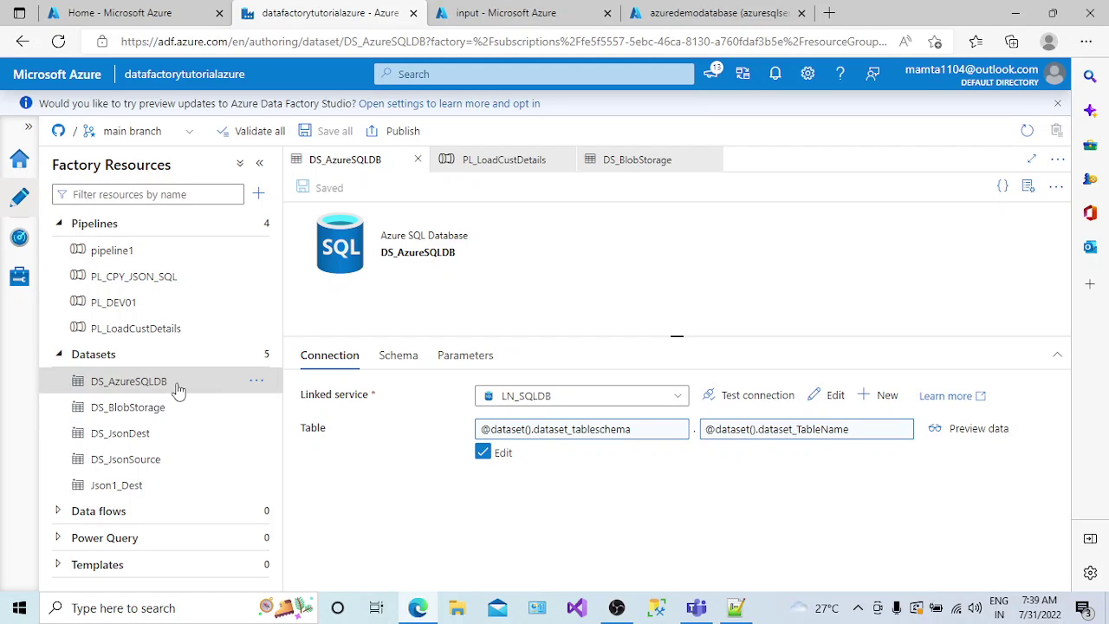
- Open the PL_LoadCustDetails pipeline with the resources pane collapsed and compare its pipeline-level properties with those of Copy data1
click(130, 329)
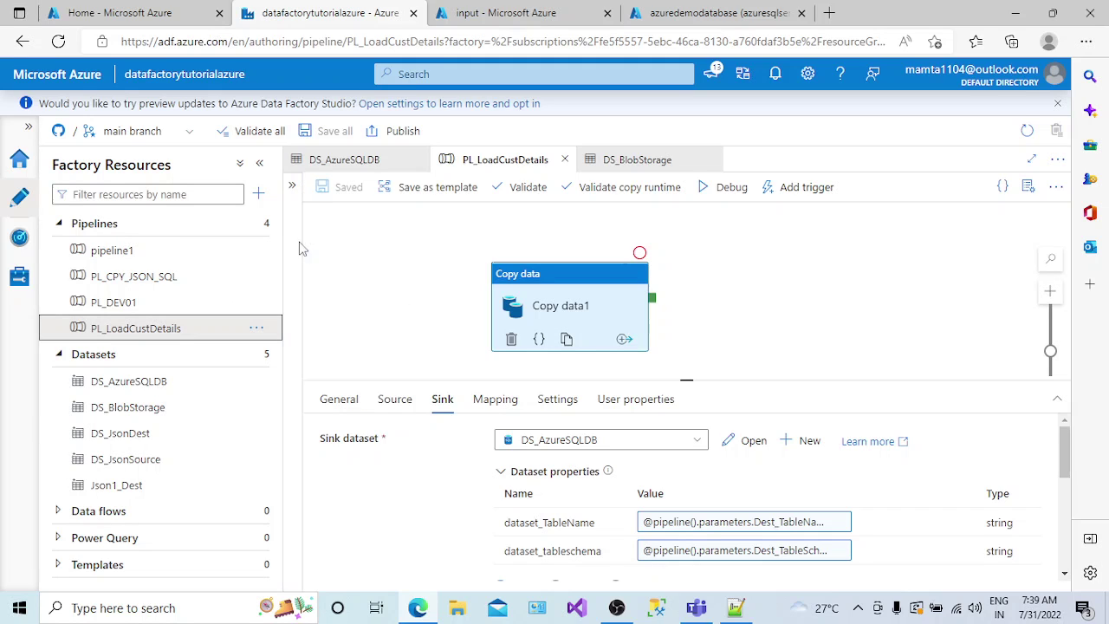
click(260, 164)
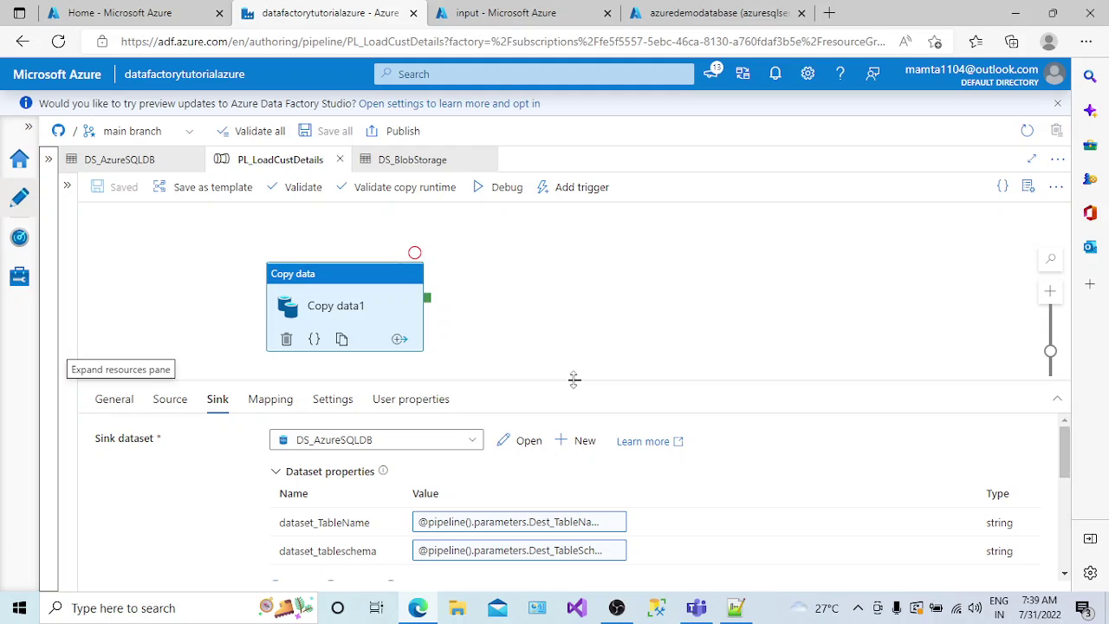
drag(573, 379, 574, 397)
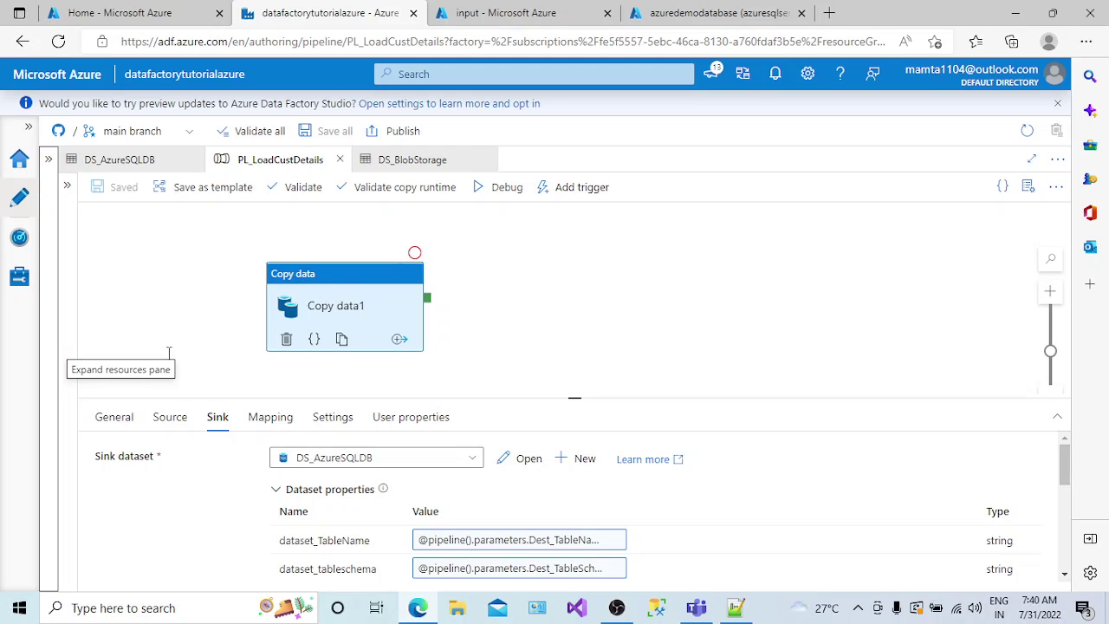
click(177, 308)
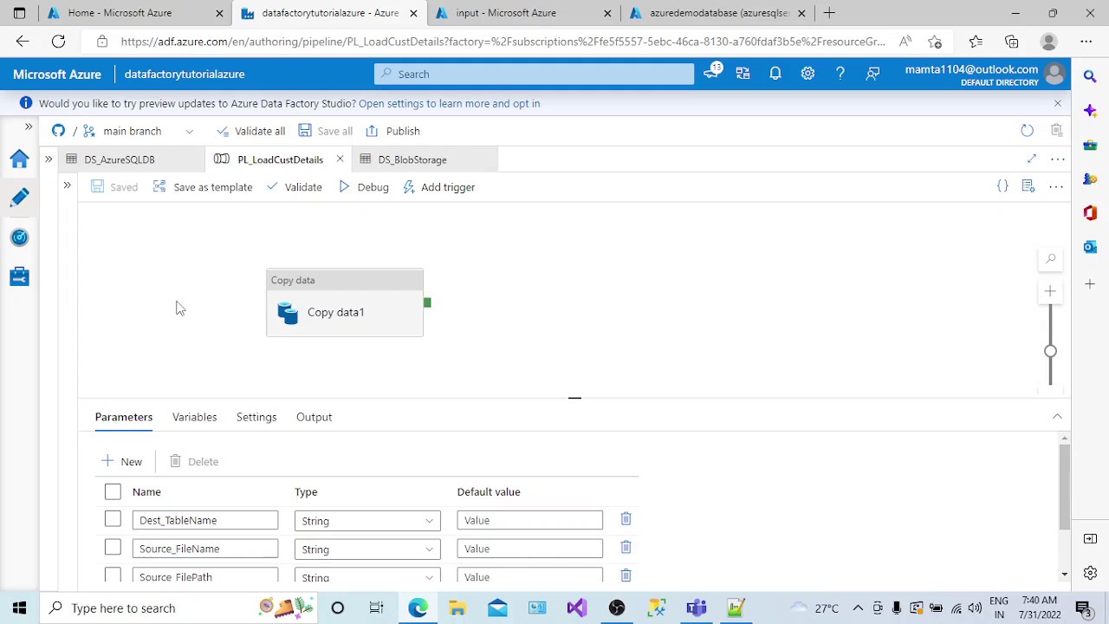
click(322, 314)
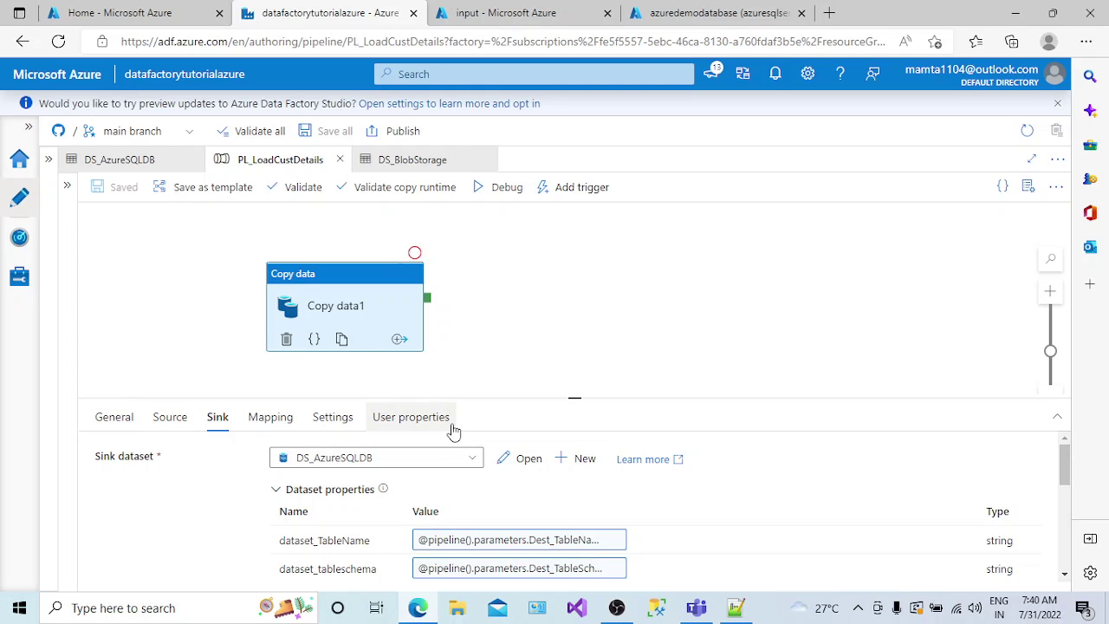
- Examine the output and the full parameter list of the PL_LoadCustDetails pipeline
click(201, 337)
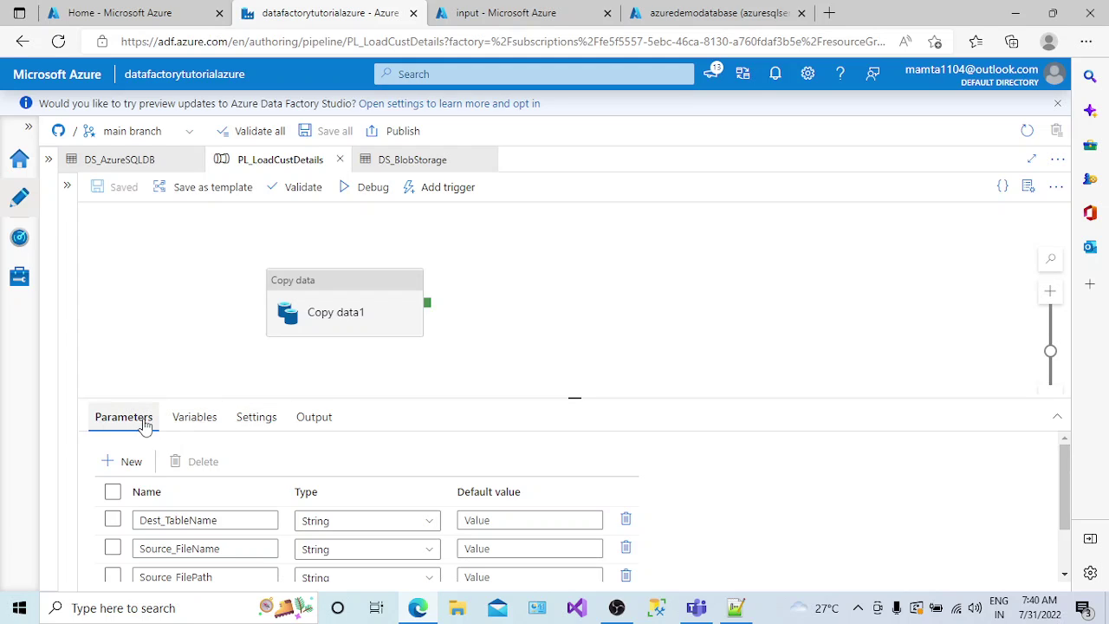
click(321, 419)
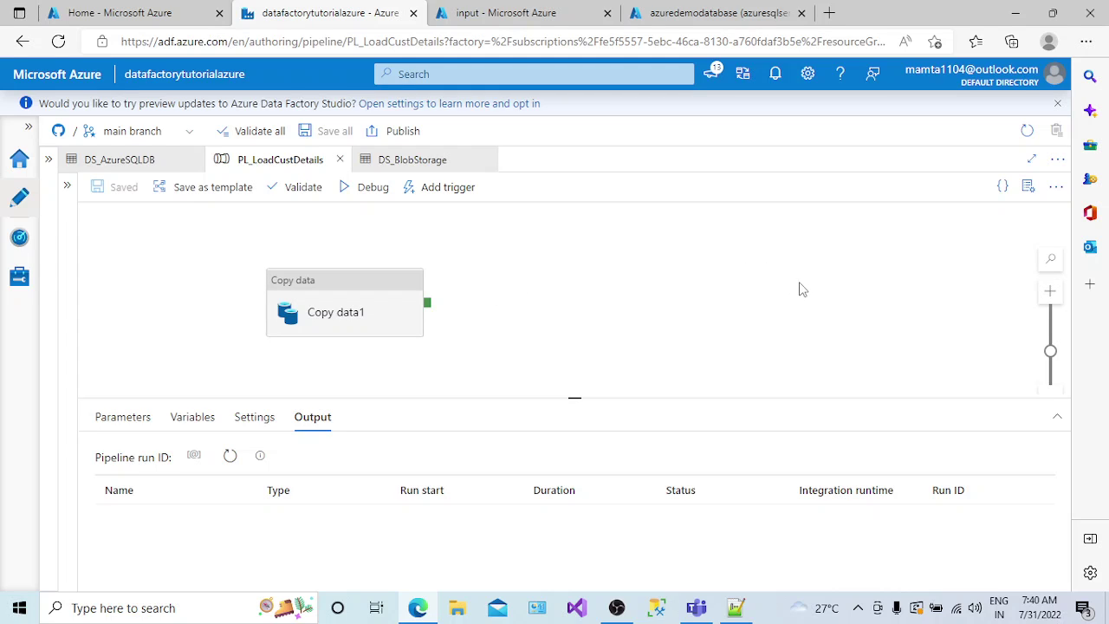
click(130, 429)
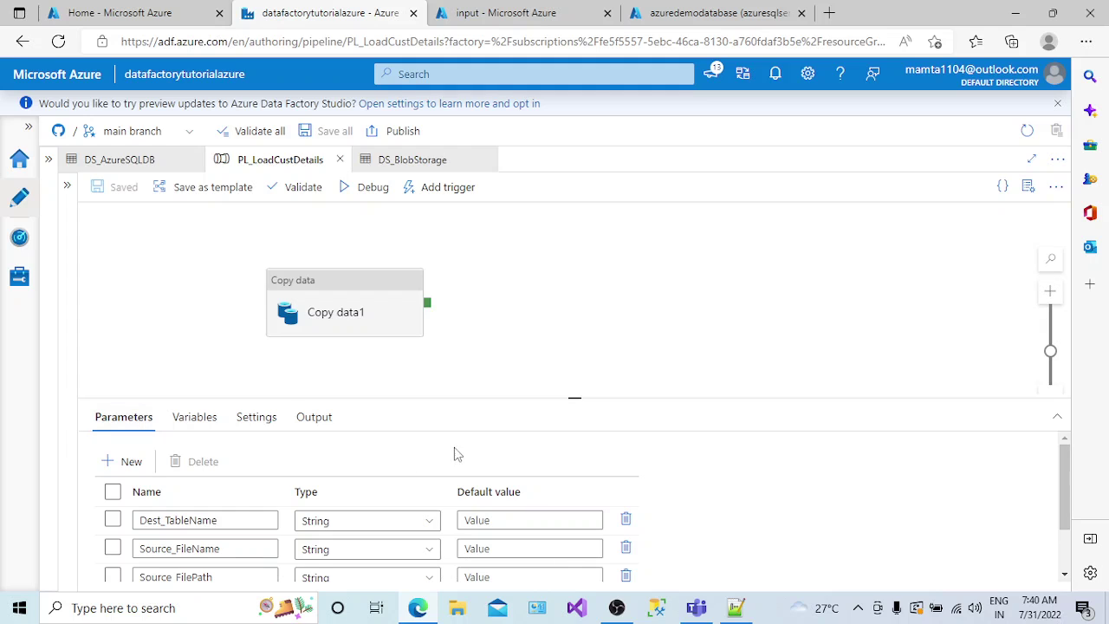
drag(575, 395, 586, 350)
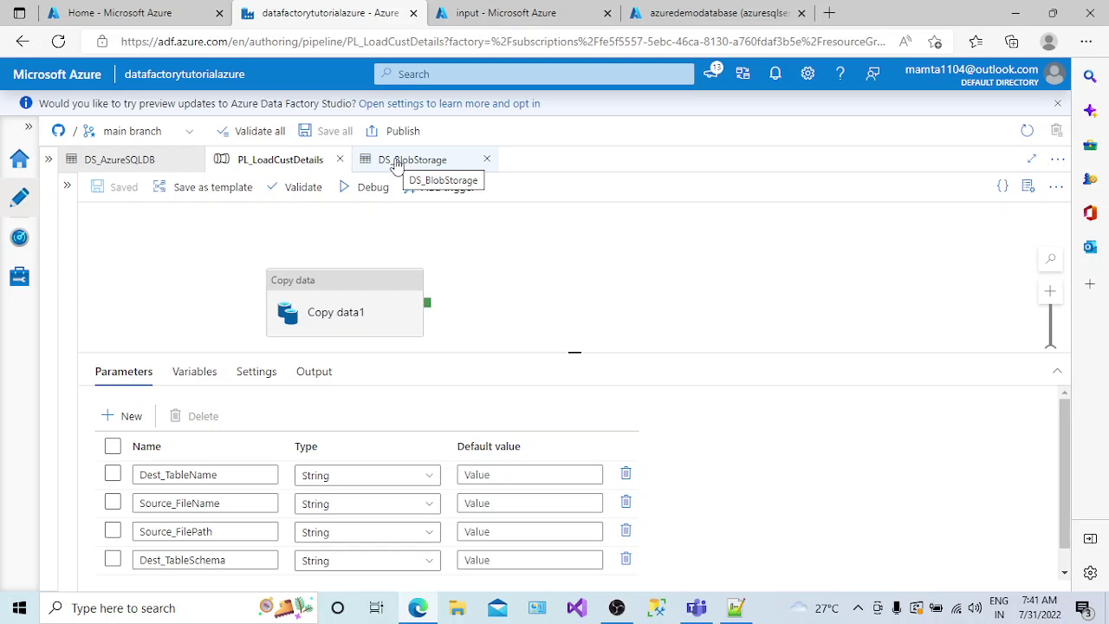
- Compare the DS_BlobStorage and DS_AzureSQLDB connections with the pipeline's Dest_TableName and Dest_TableSchema parameters
click(425, 165)
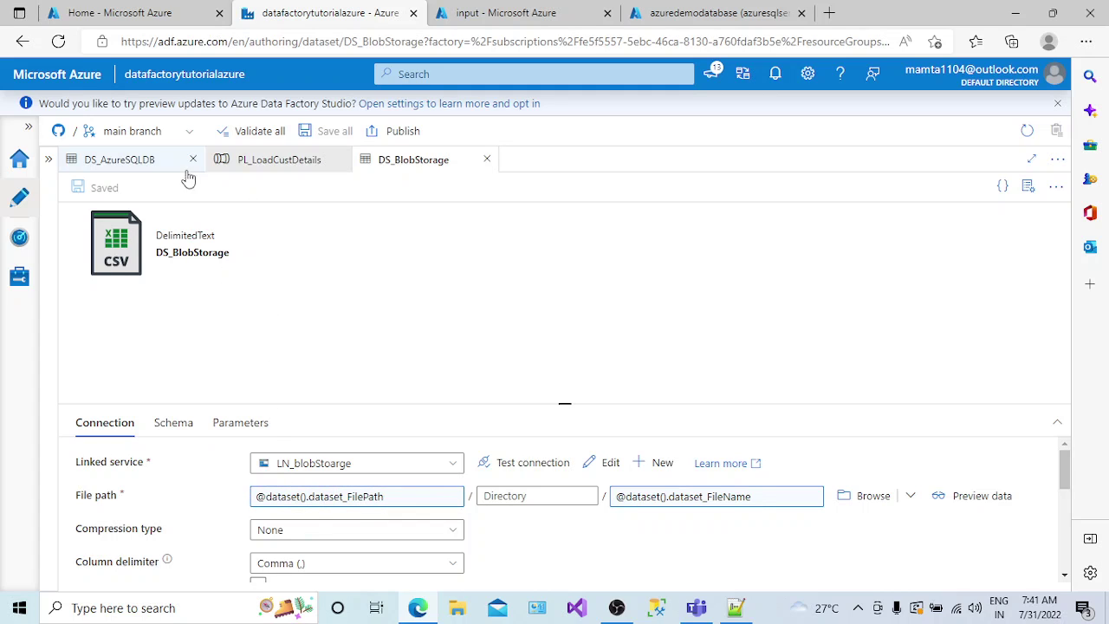
click(139, 163)
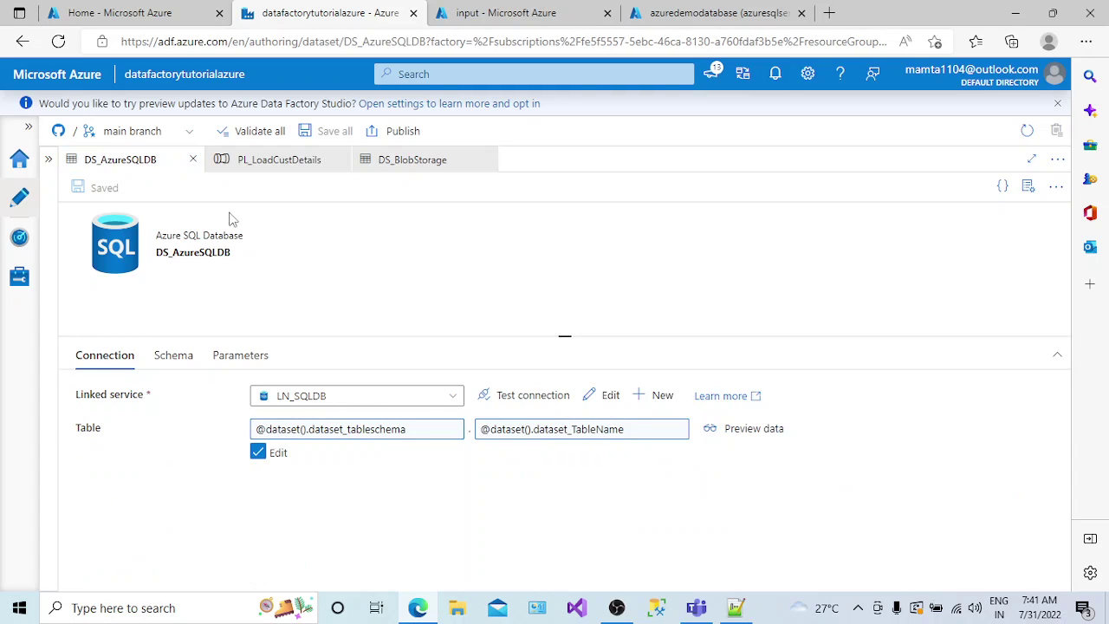
click(258, 163)
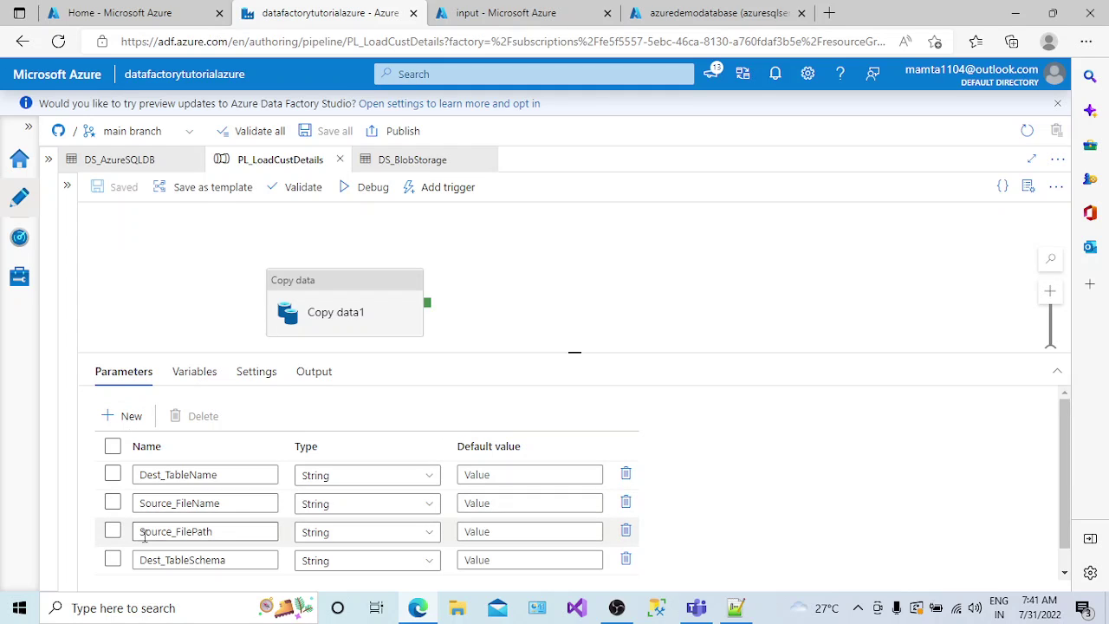
click(171, 475)
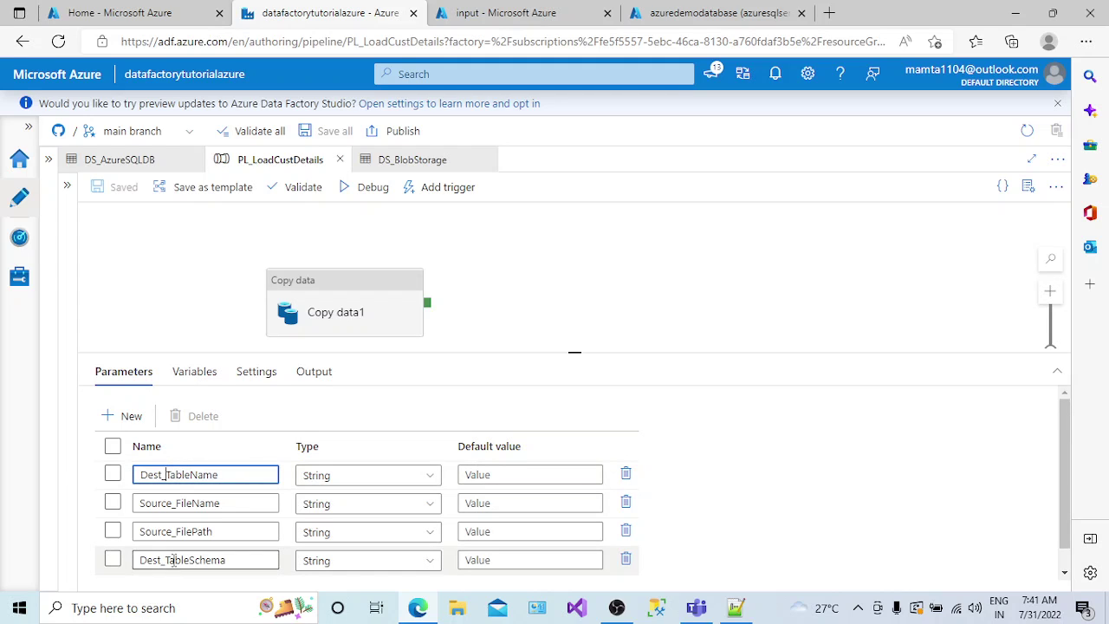
drag(172, 559, 235, 575)
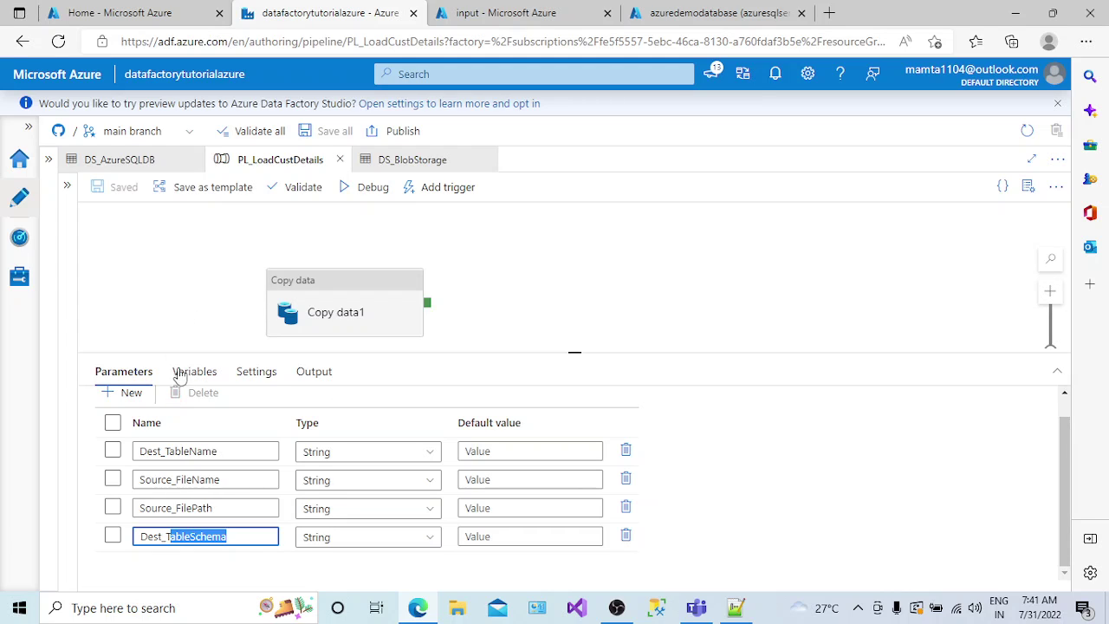
click(245, 571)
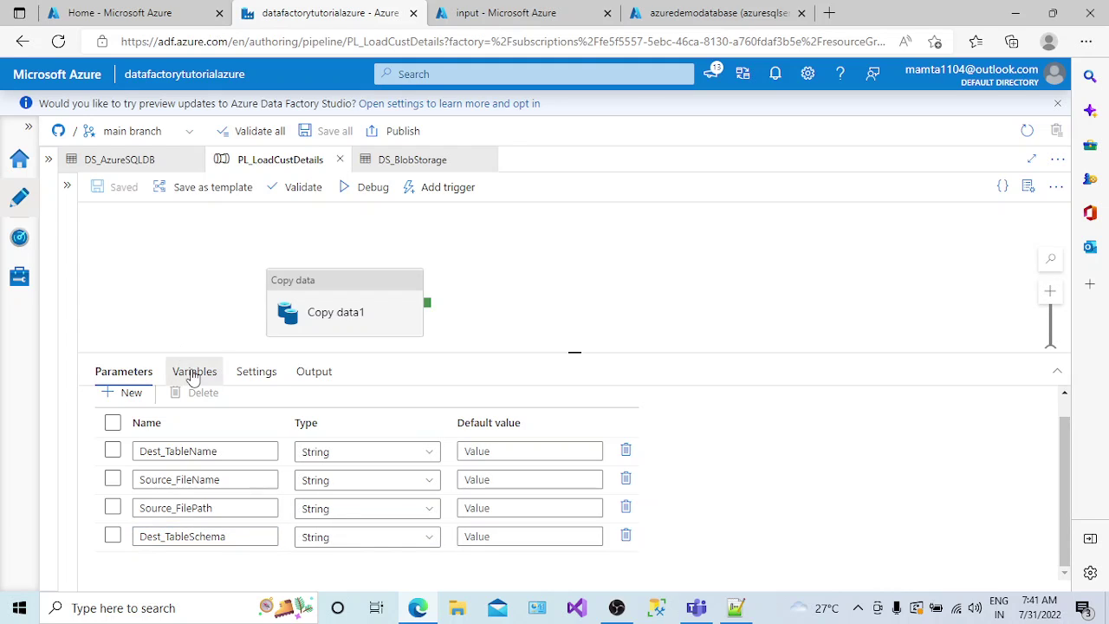
- Check the pipeline's variables, settings and parameters, and open the sink settings of the Copy data1 activity
click(192, 375)
click(271, 381)
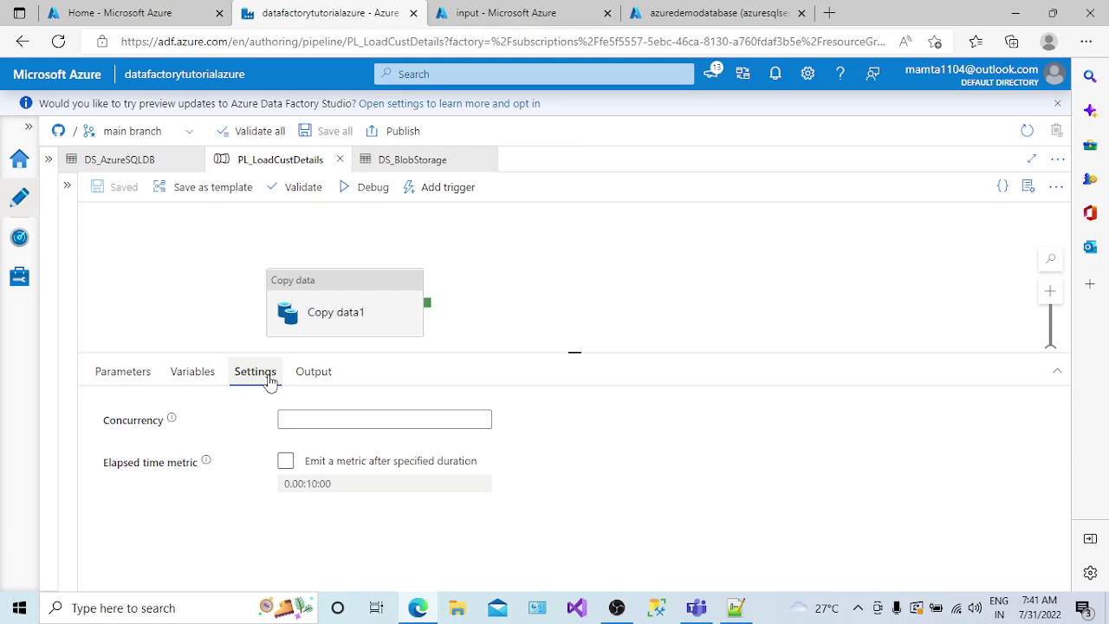
click(191, 373)
click(255, 374)
click(123, 379)
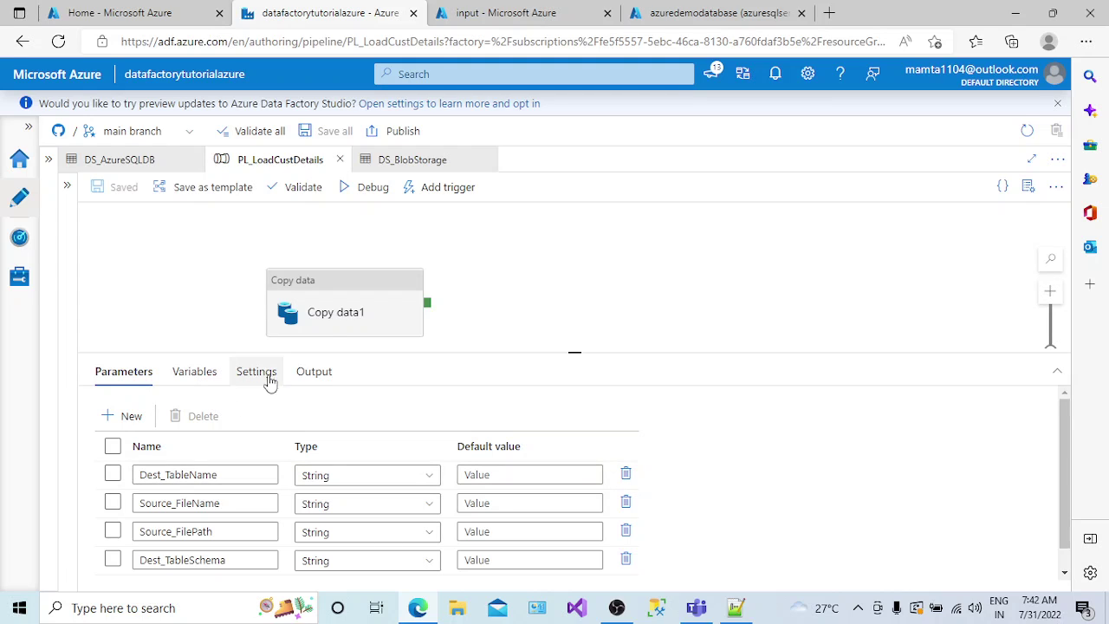
click(337, 319)
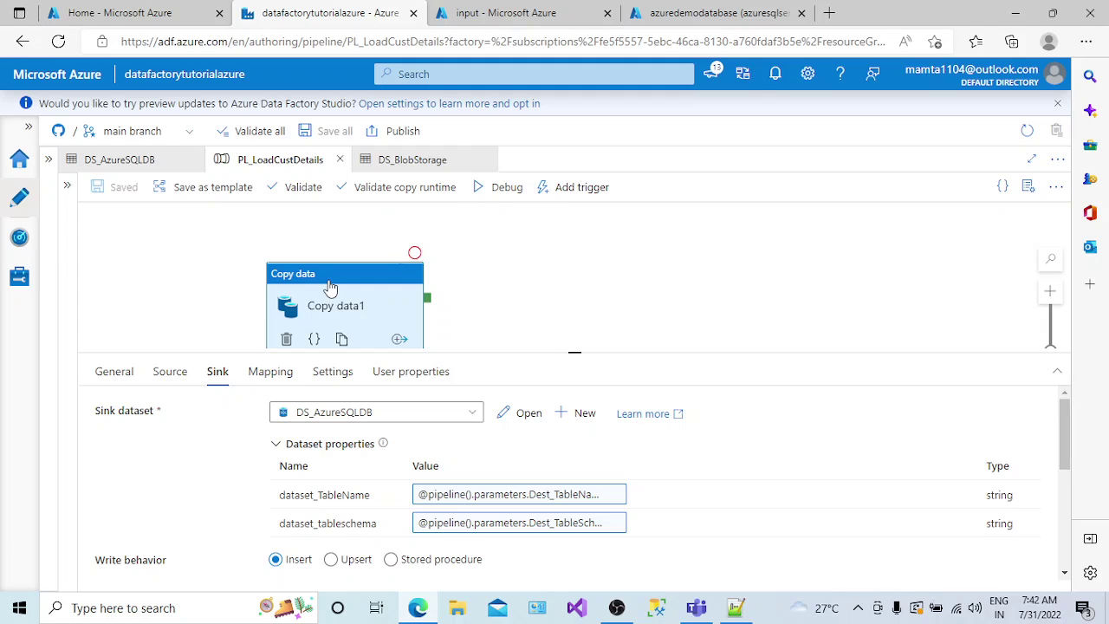
- Rename the Copy data1 activity to CPY_Blob_AzureSQLDB
click(114, 371)
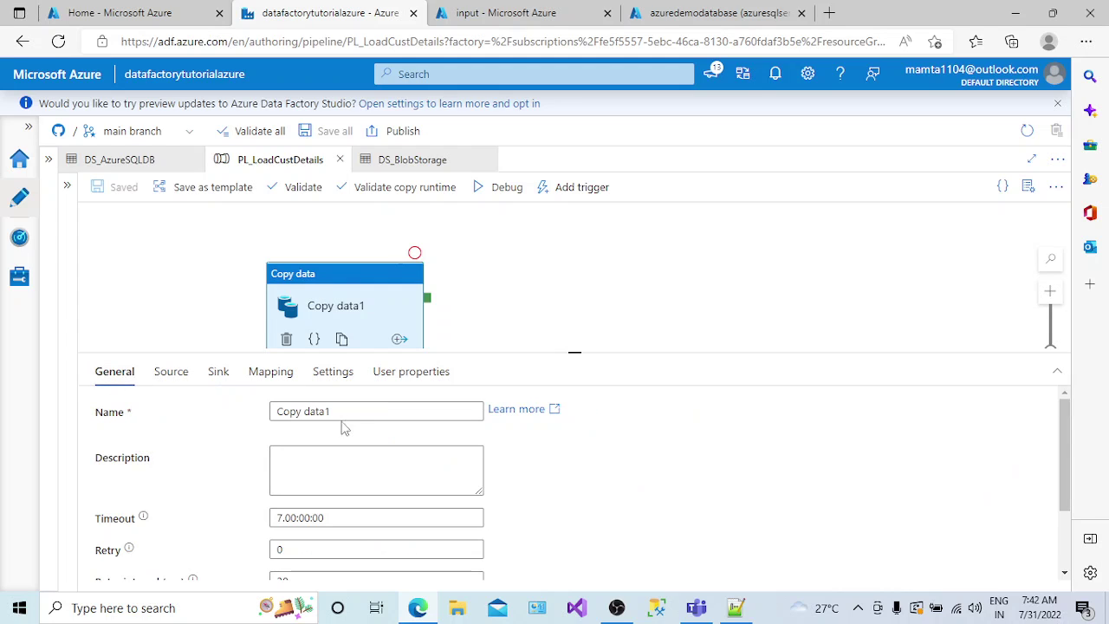
drag(344, 411, 256, 414)
text(C)
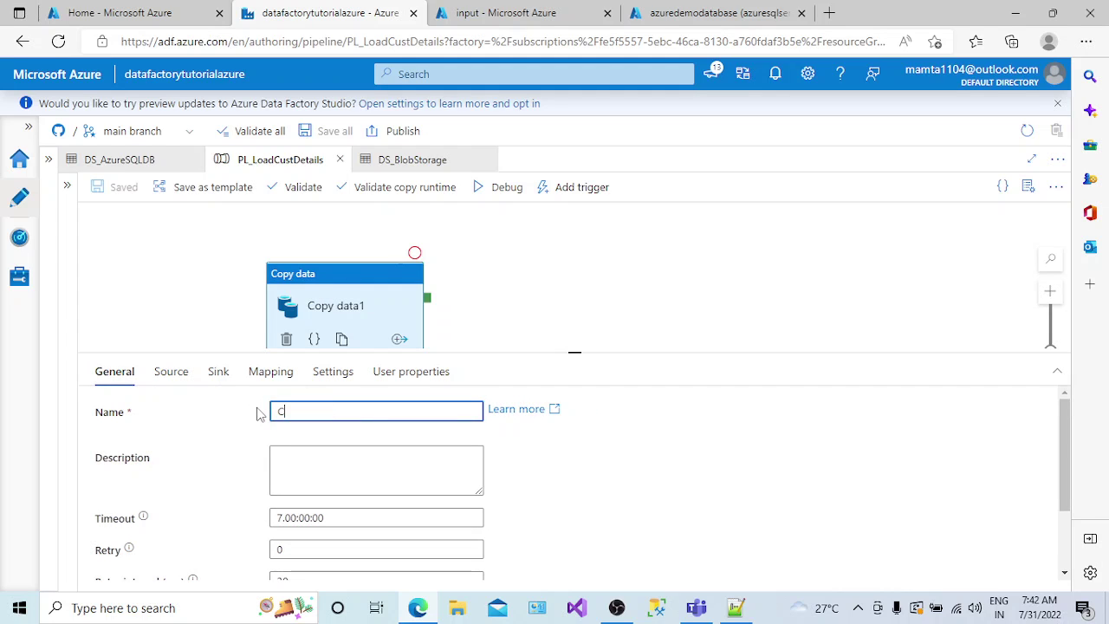
text(PY_)
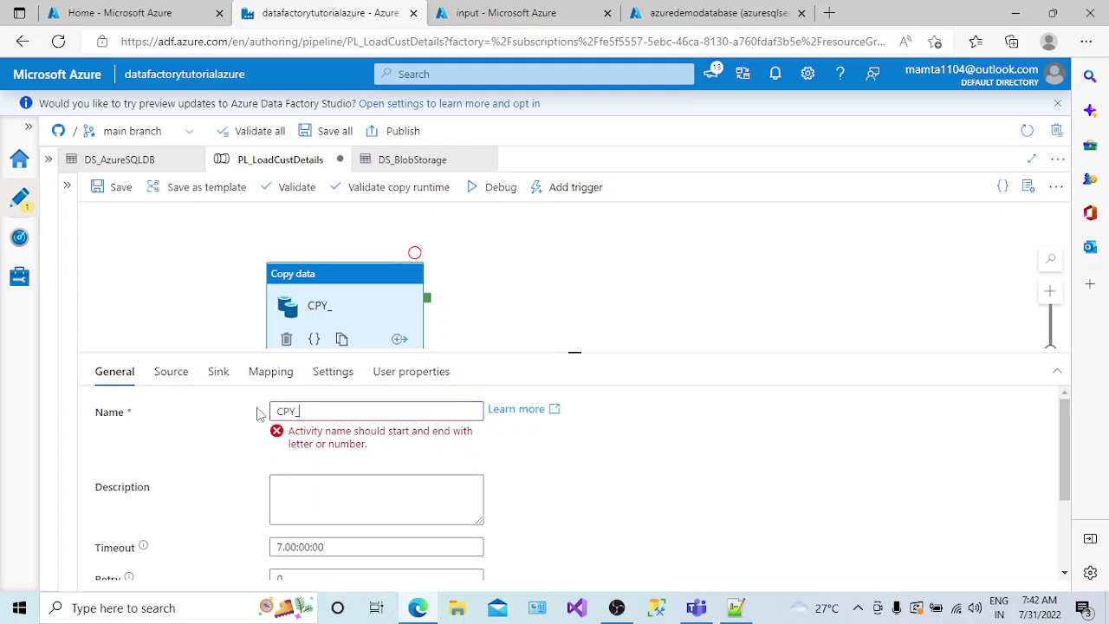
text(Blob_Azu)
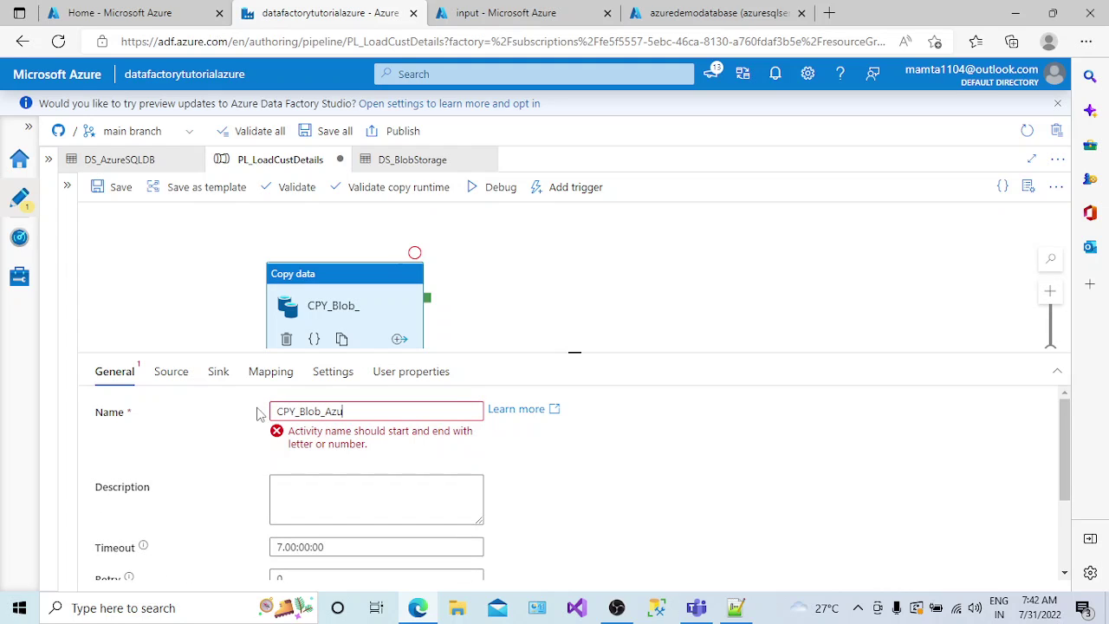
text(reSQD)
key(BackSpace)
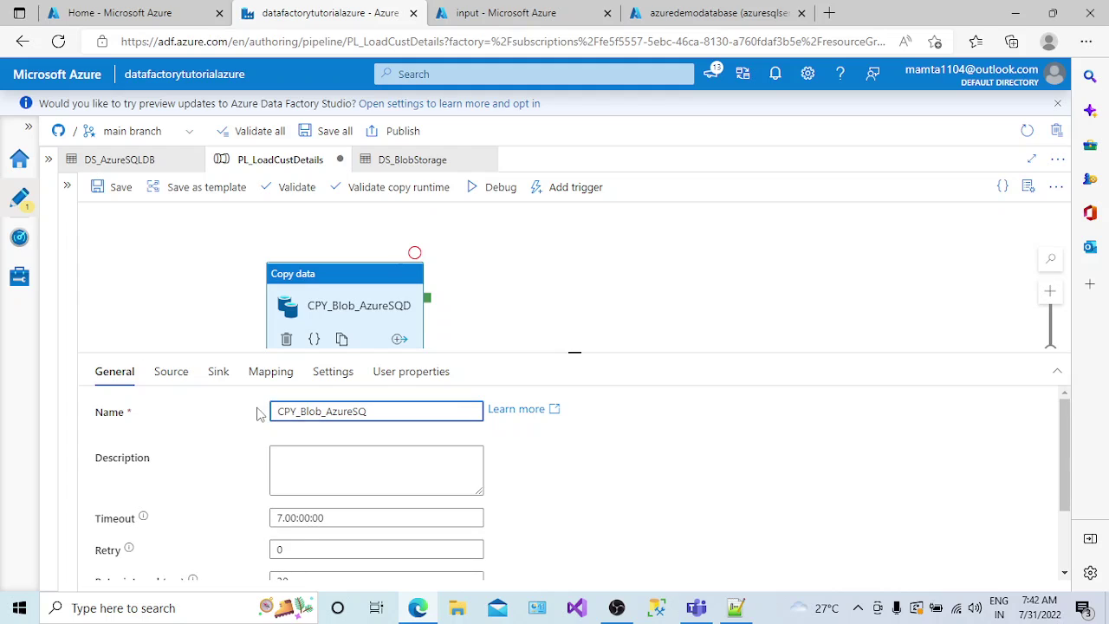
click(356, 463)
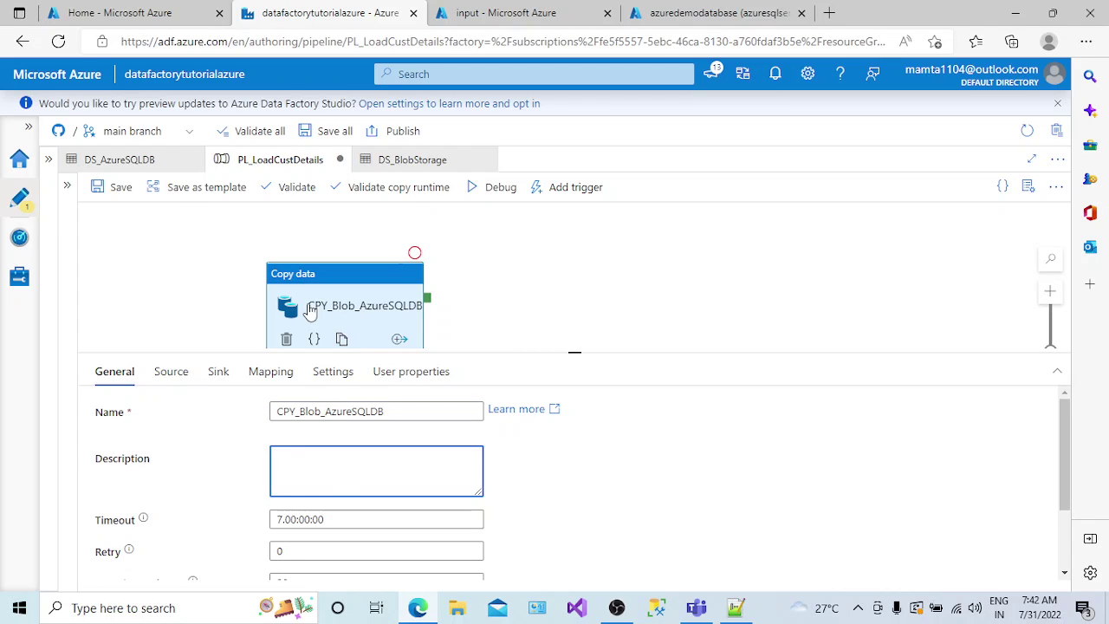
- Compare the copy activity's source dataset properties with the file path and file name parameters defined in the DS_BlobStorage dataset
click(164, 376)
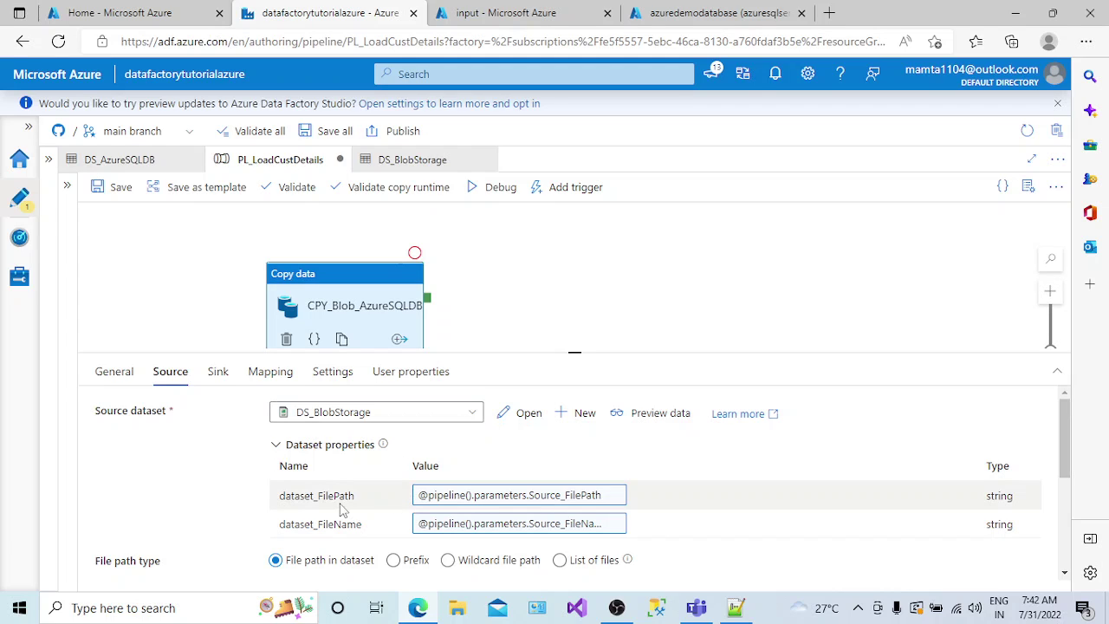
drag(356, 498, 279, 495)
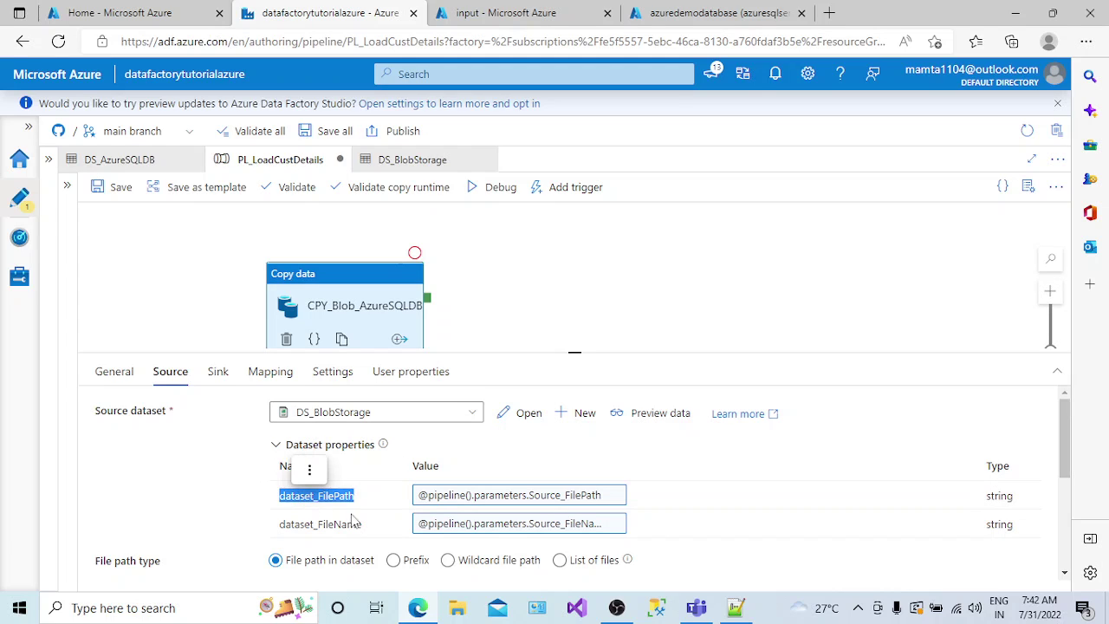
drag(367, 529, 287, 523)
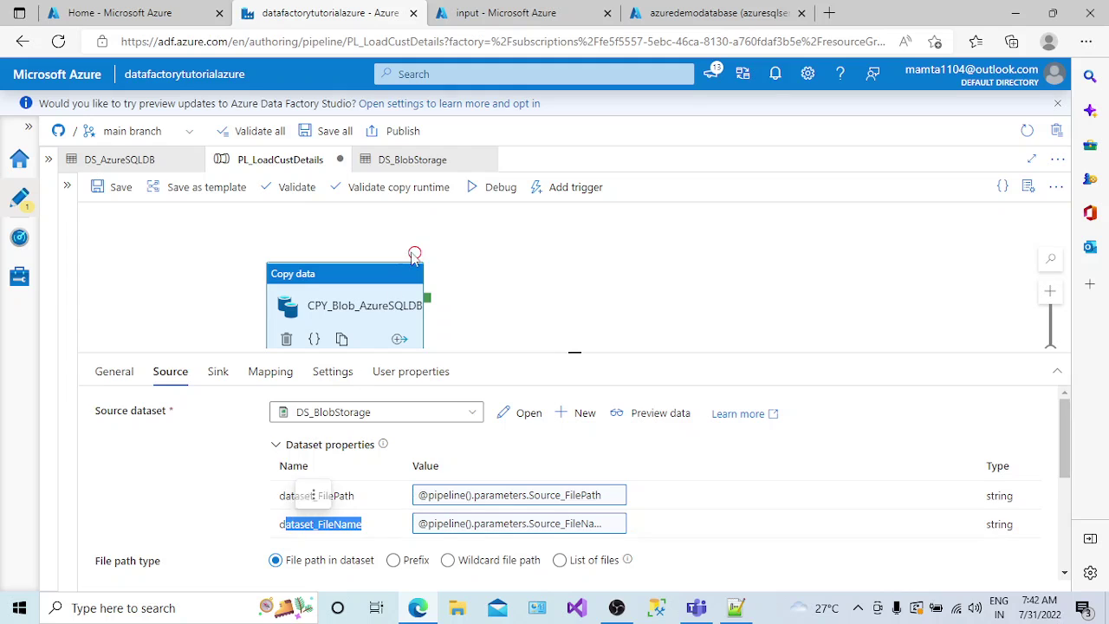
click(400, 160)
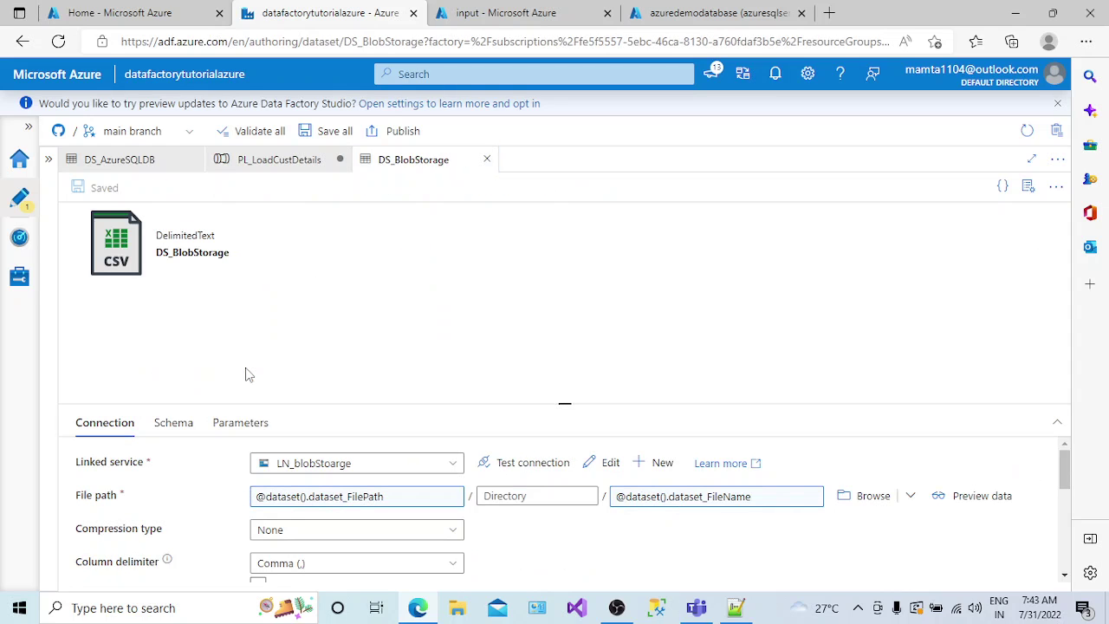
click(240, 422)
drag(195, 526, 122, 527)
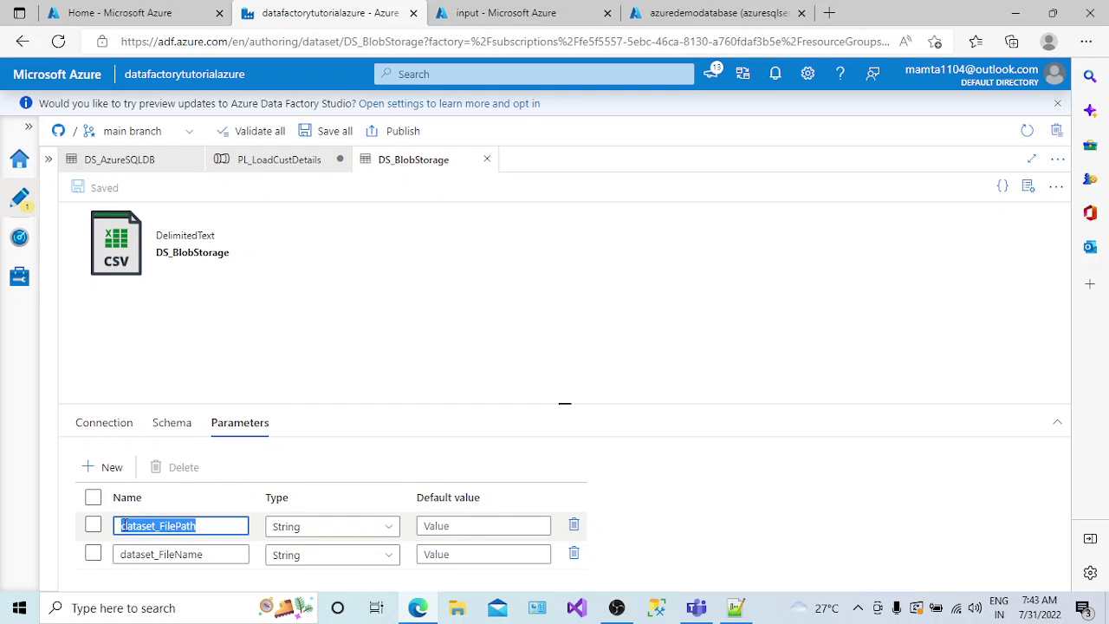
drag(212, 559, 120, 561)
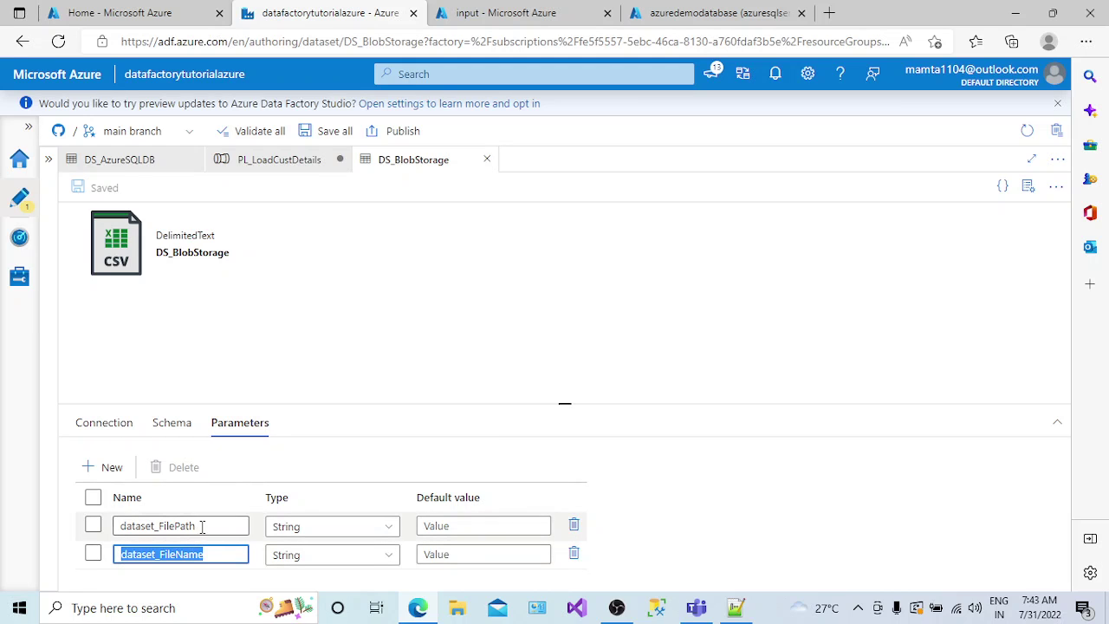
click(265, 166)
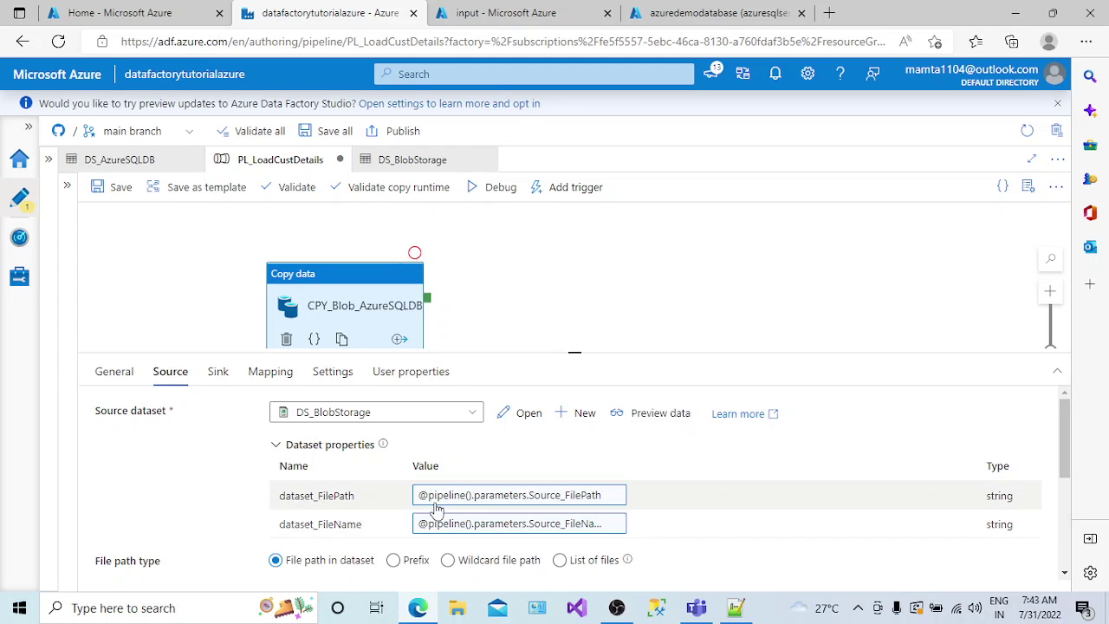
- Clear the dataset_FilePath and dataset_FileName values in the copy activity's source, keeping DS_BlobStorage as the source dataset
click(508, 498)
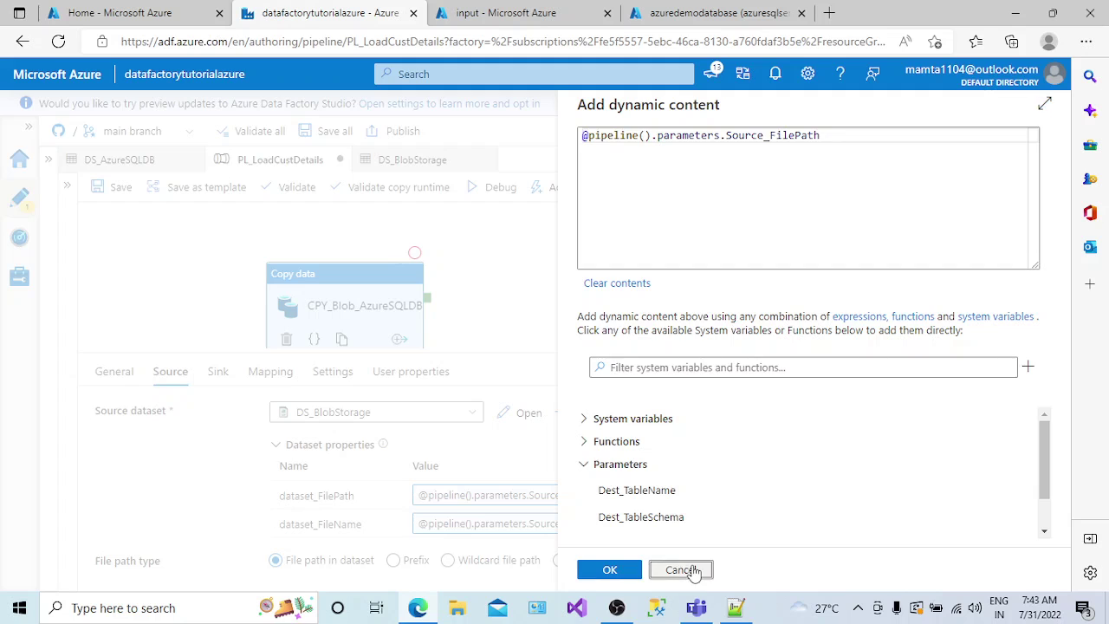
click(681, 570)
click(618, 496)
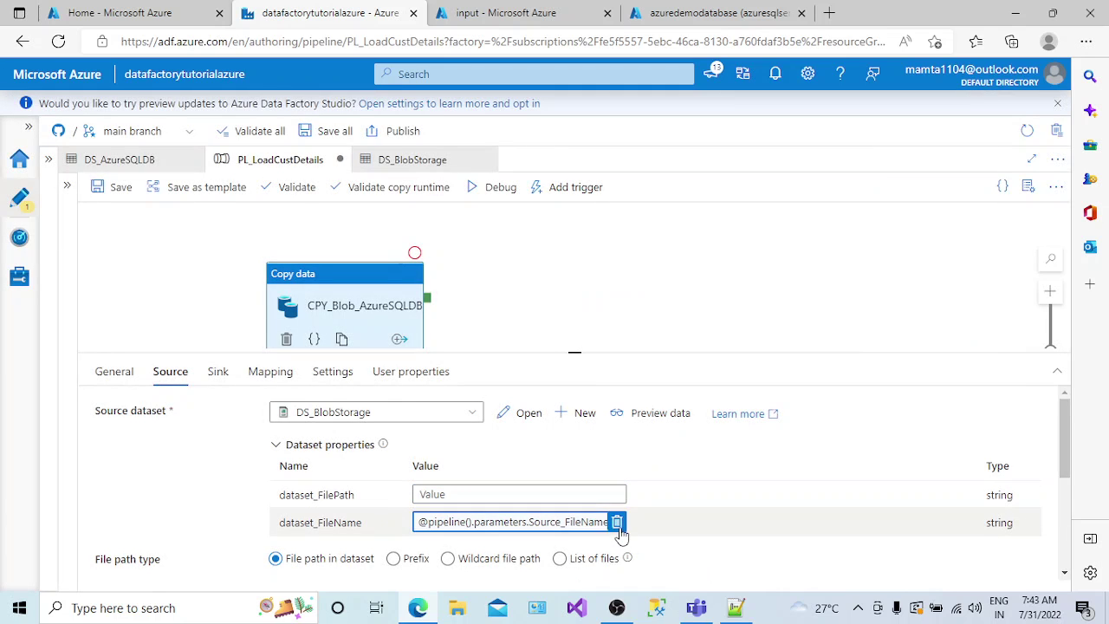
click(619, 524)
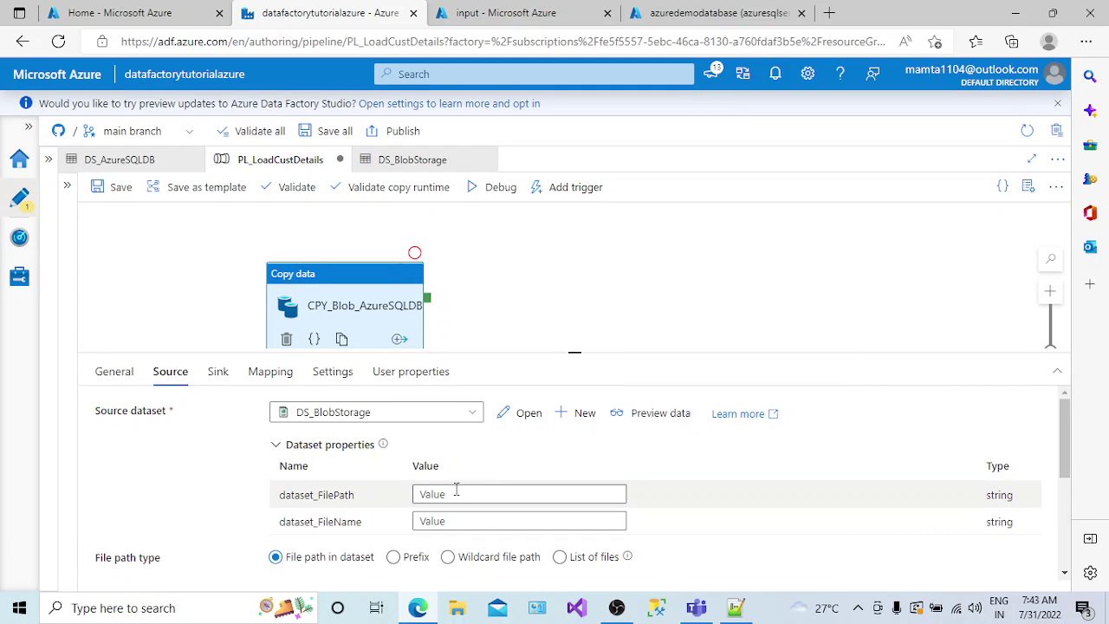
click(468, 418)
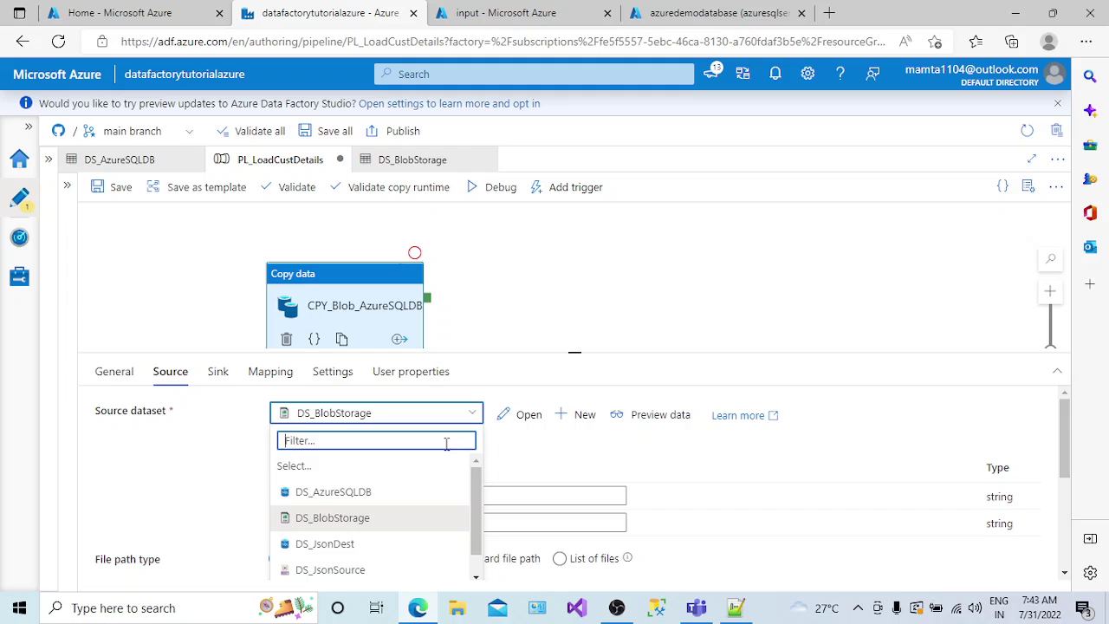
click(368, 524)
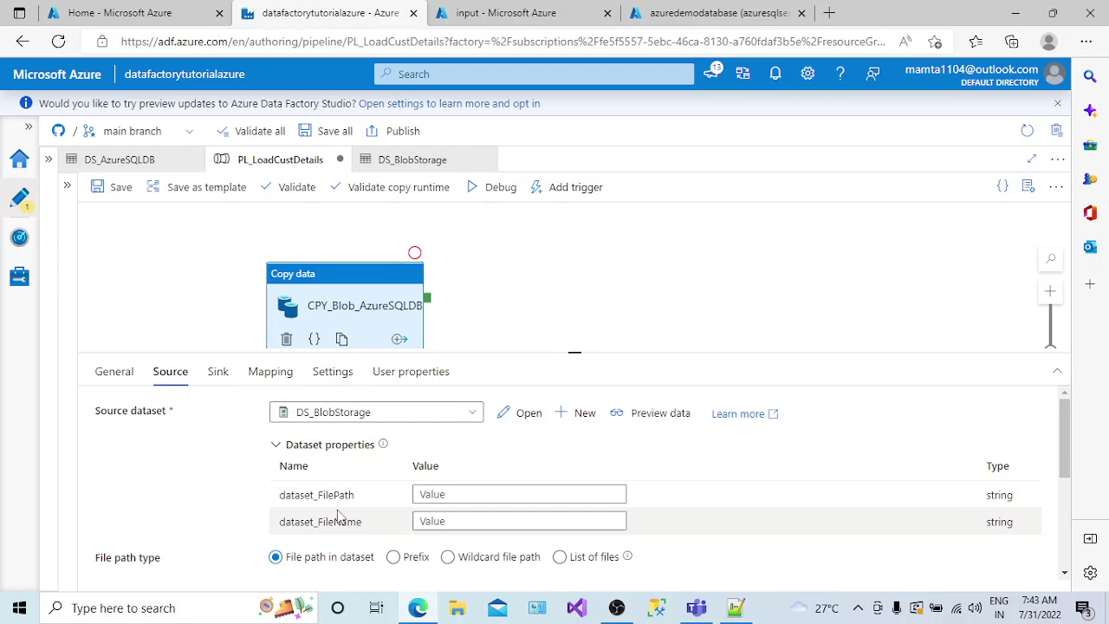
click(536, 492)
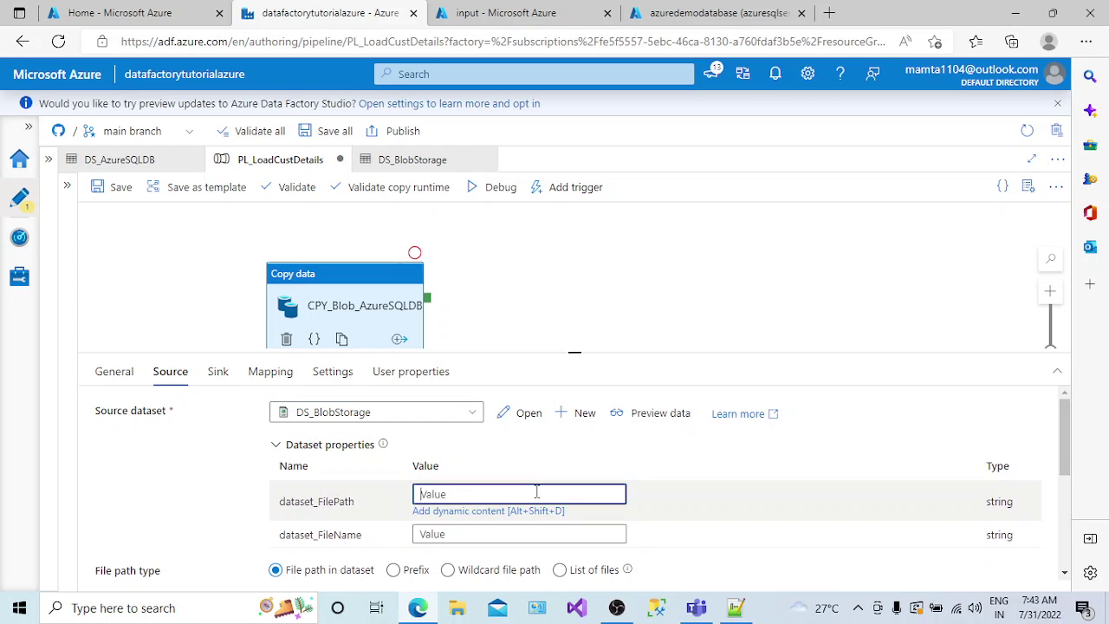
click(441, 511)
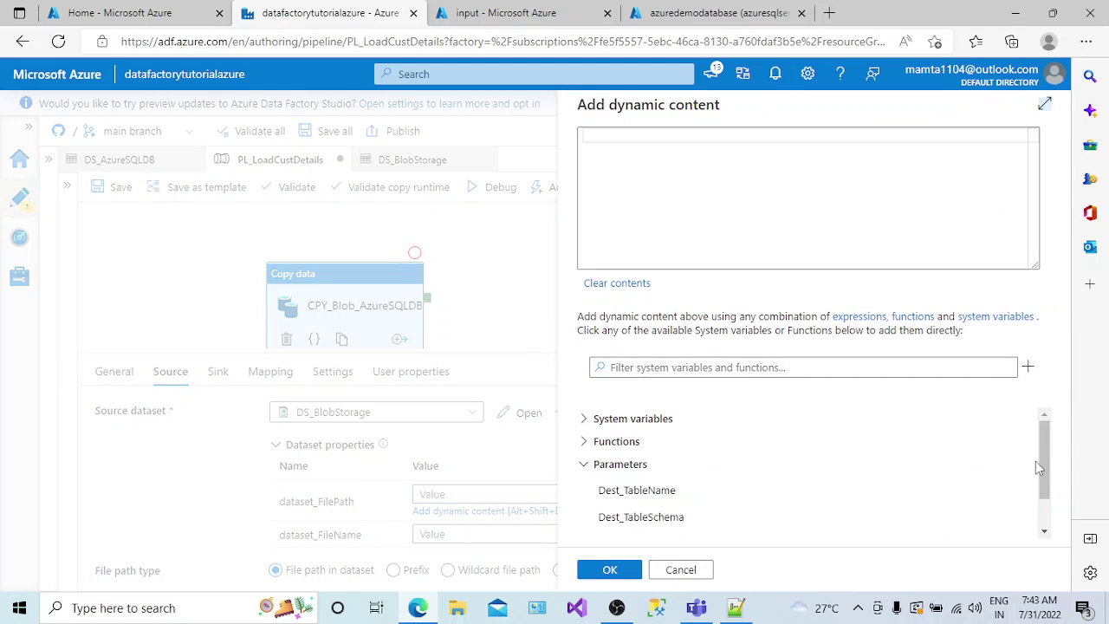
mouse_move(1045, 461)
mouse_down()
mouse_move(1048, 495)
mouse_move(1048, 441)
mouse_up()
drag(1045, 490, 1045, 515)
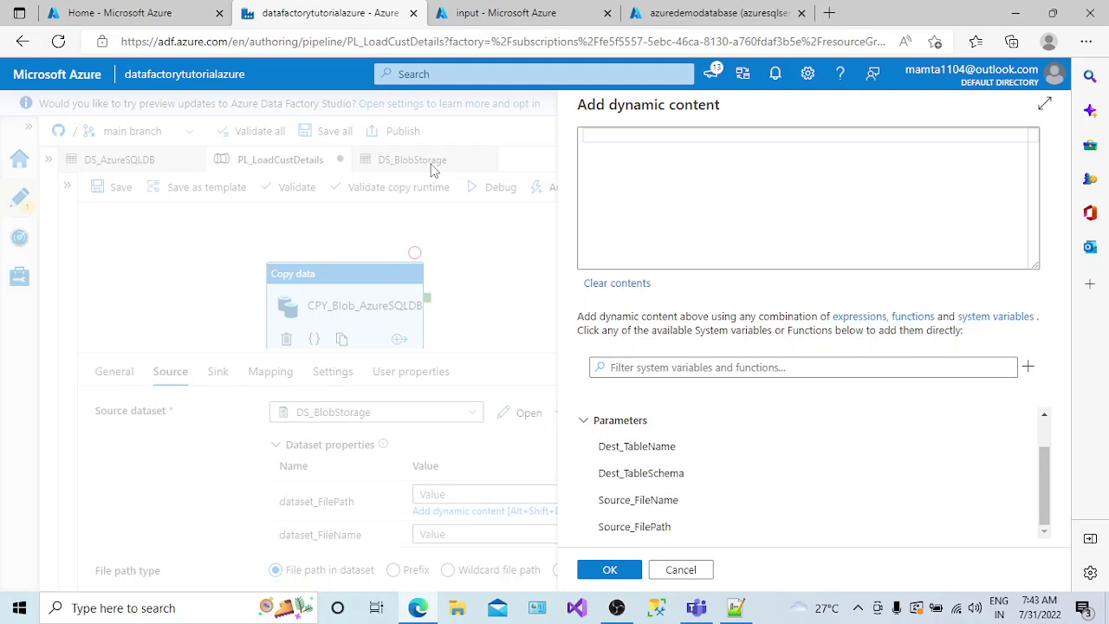
click(644, 531)
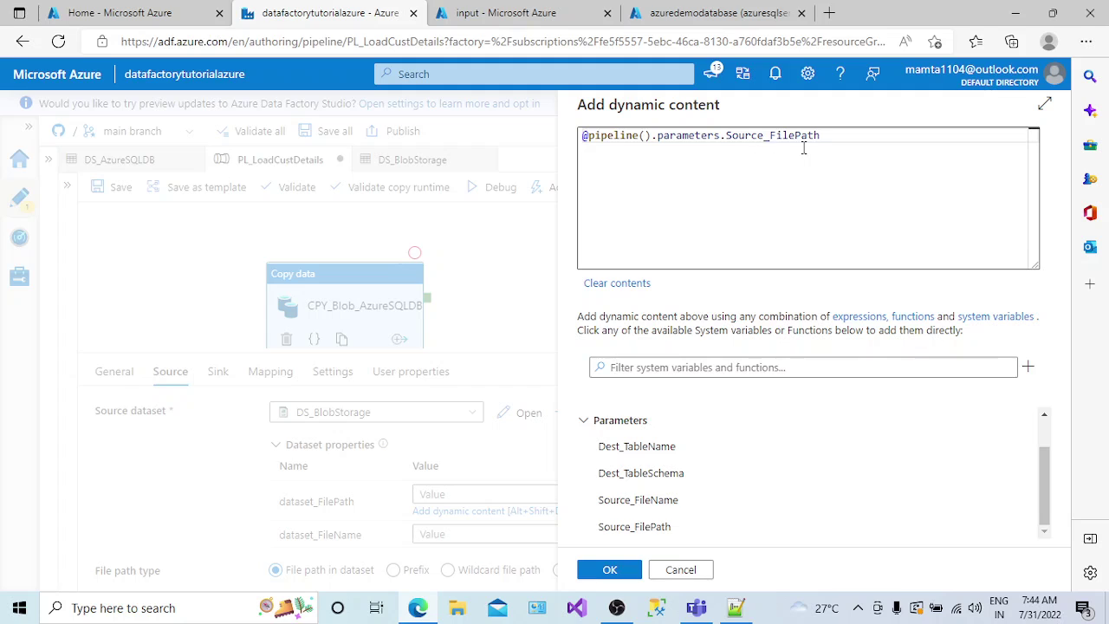
drag(721, 140, 588, 138)
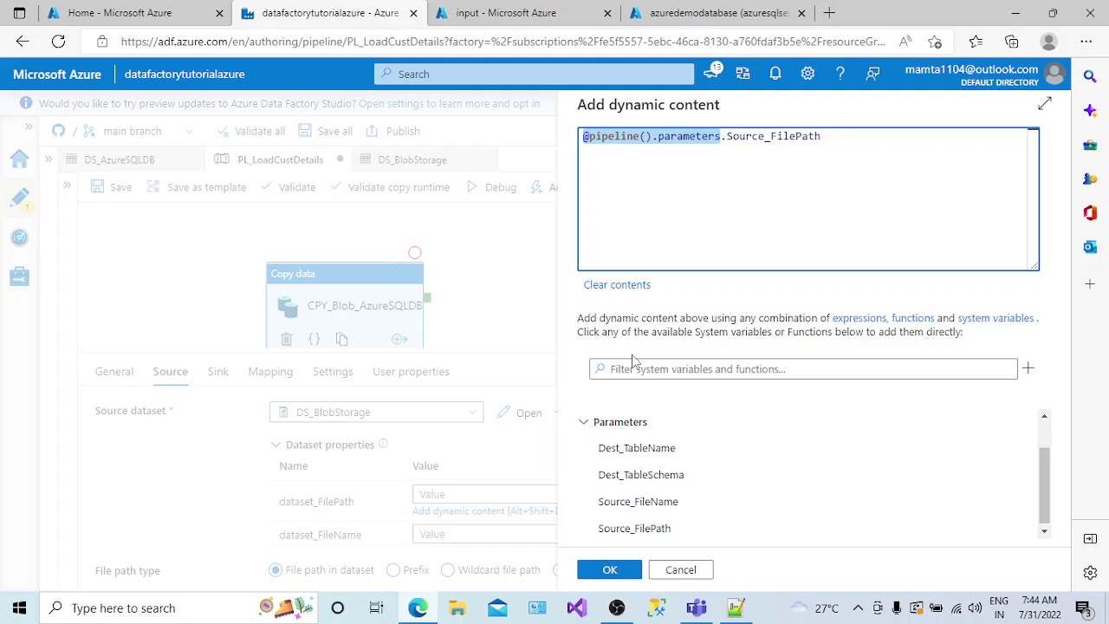
click(610, 569)
click(480, 525)
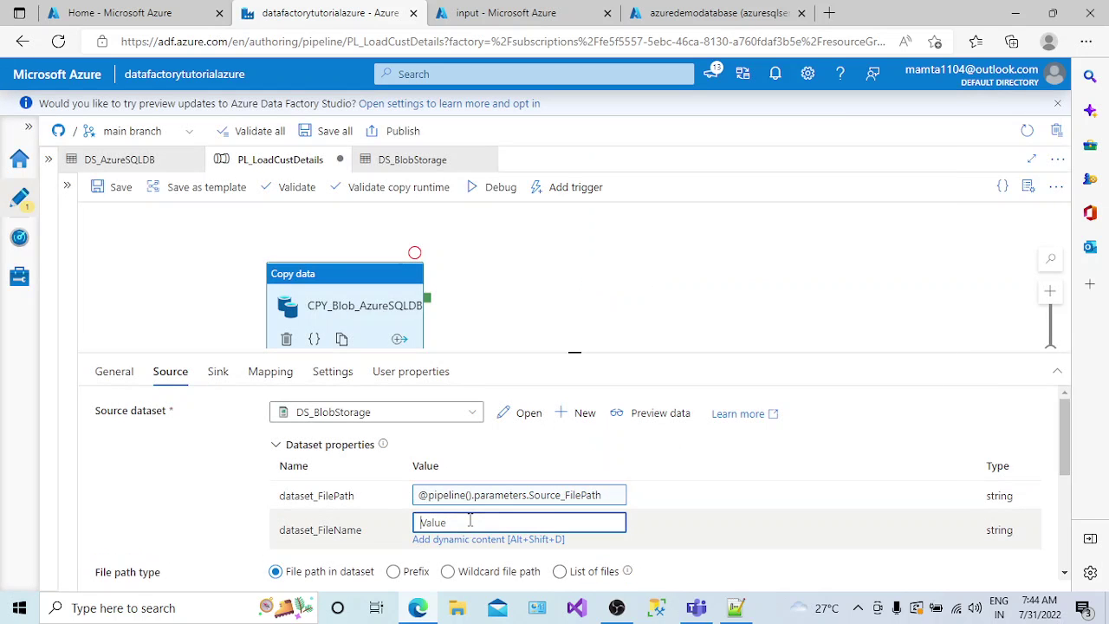
click(438, 542)
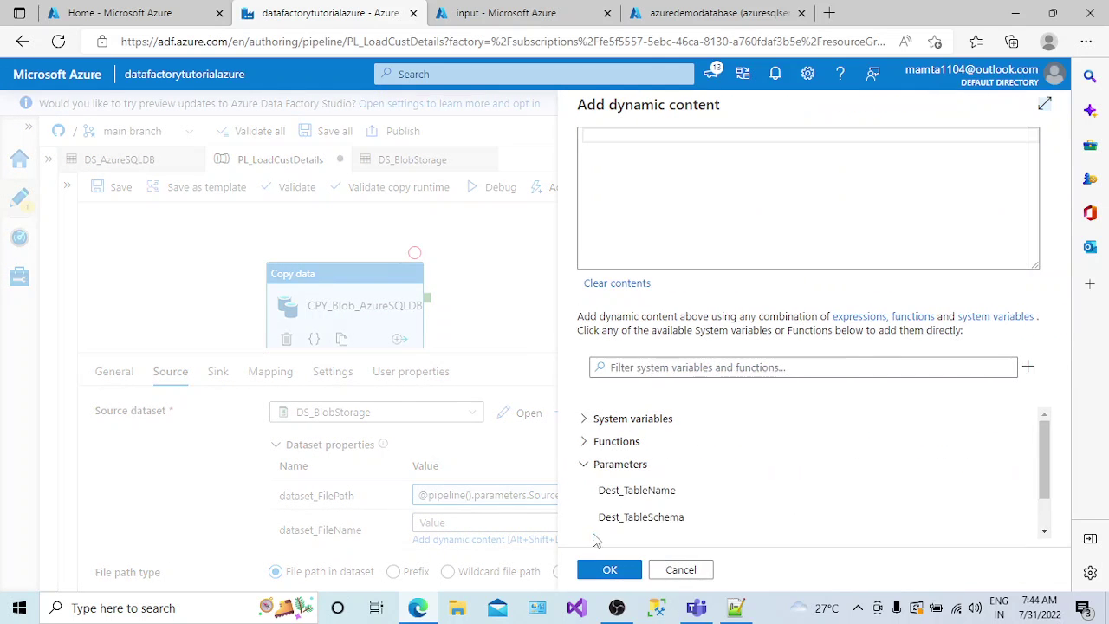
scroll(1052, 511, down, 1)
scroll(1051, 512, down, 1)
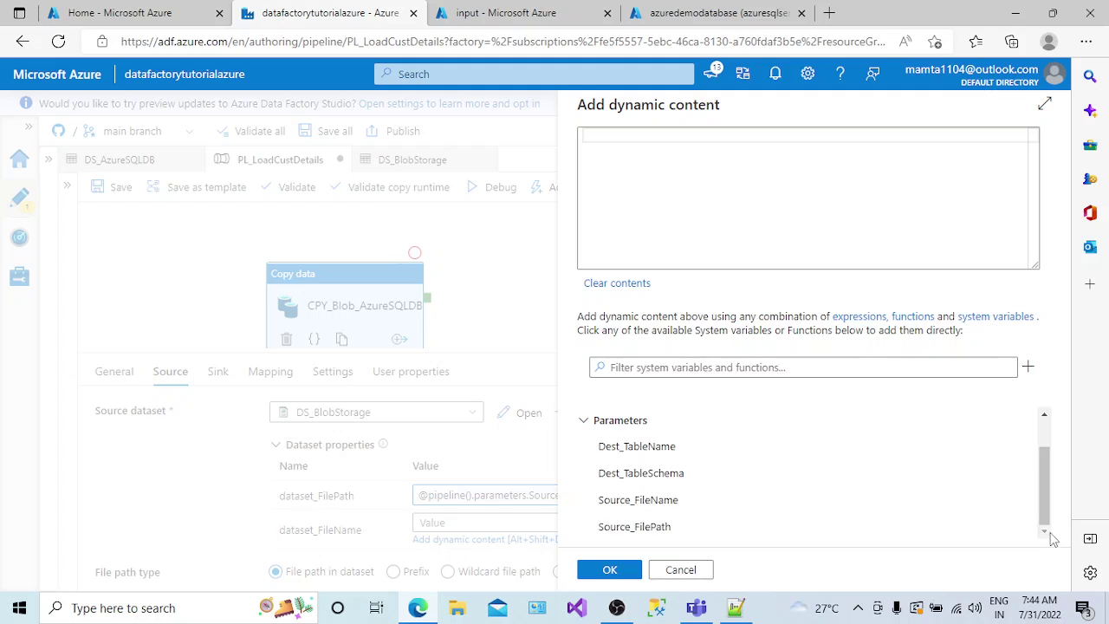
click(663, 501)
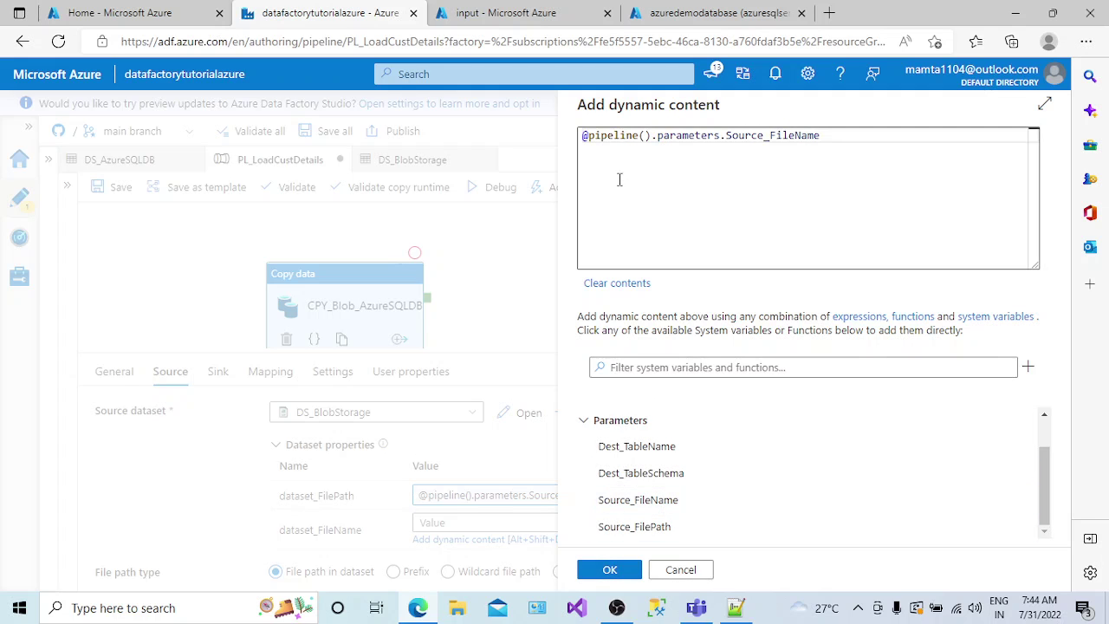
click(626, 572)
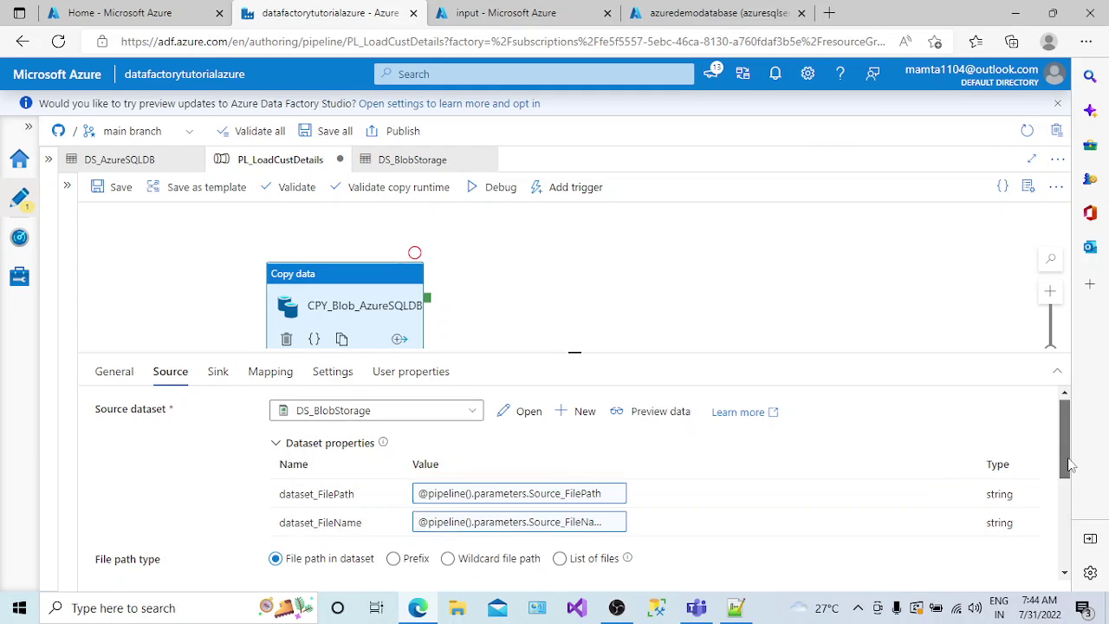
mouse_move(1066, 463)
mouse_down()
mouse_move(1069, 490)
mouse_move(1066, 464)
mouse_up()
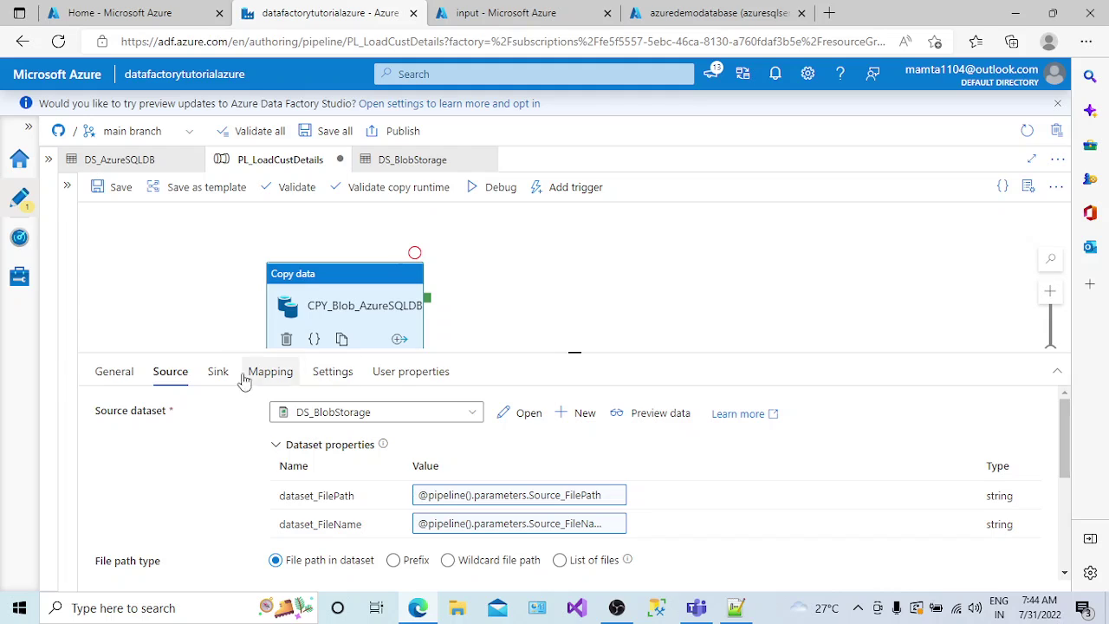
- Compare the copy activity's sink dataset properties with the parameters defined in the DS_AzureSQLDB dataset
click(217, 375)
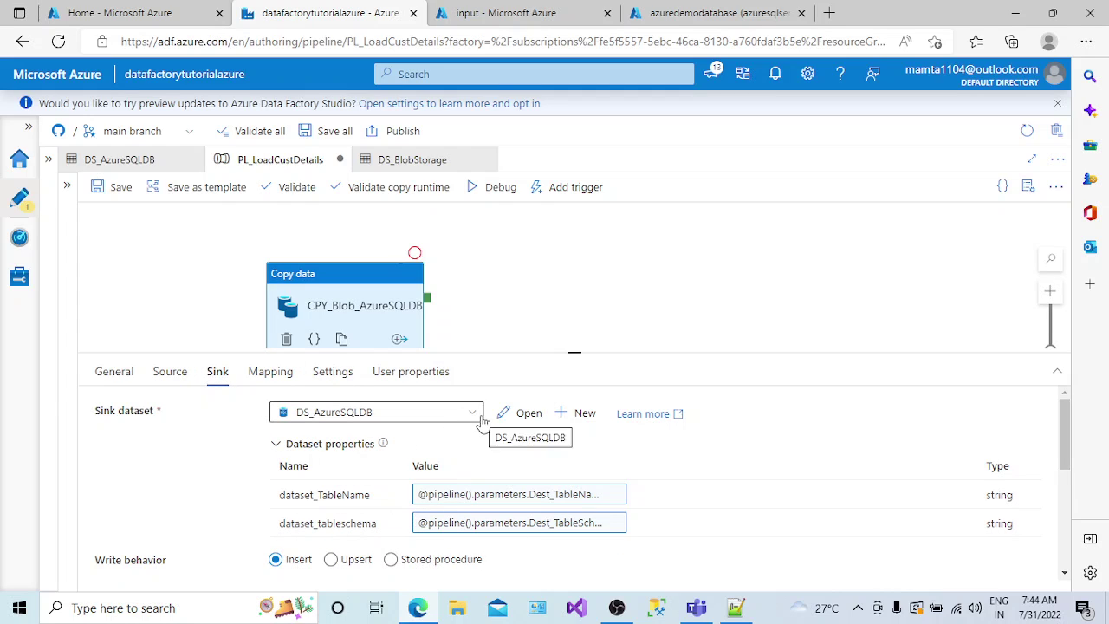
click(138, 161)
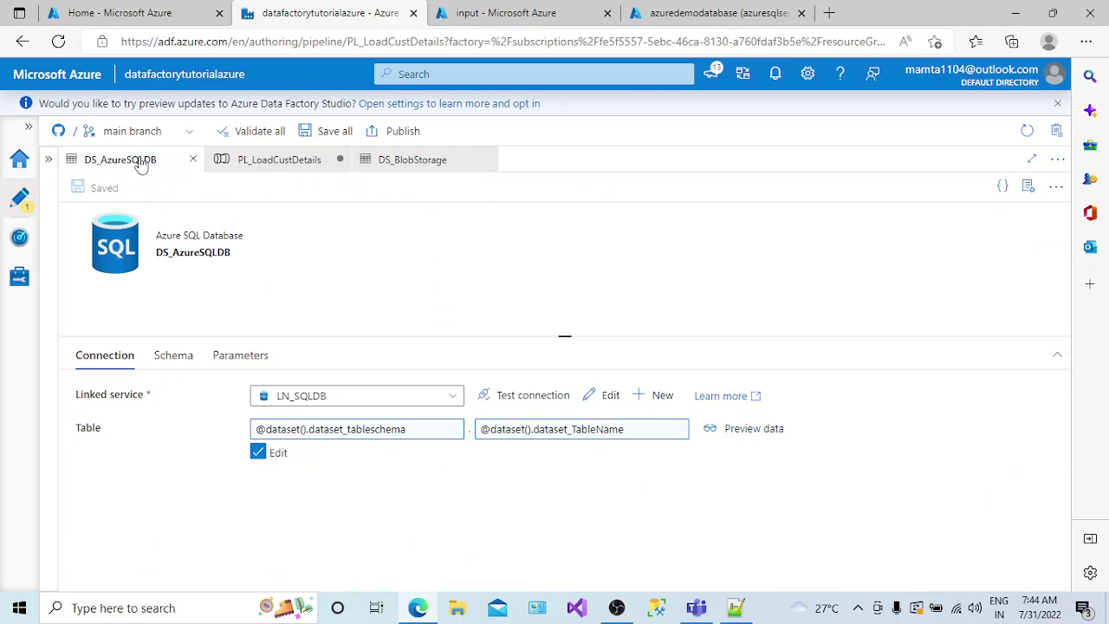
click(249, 359)
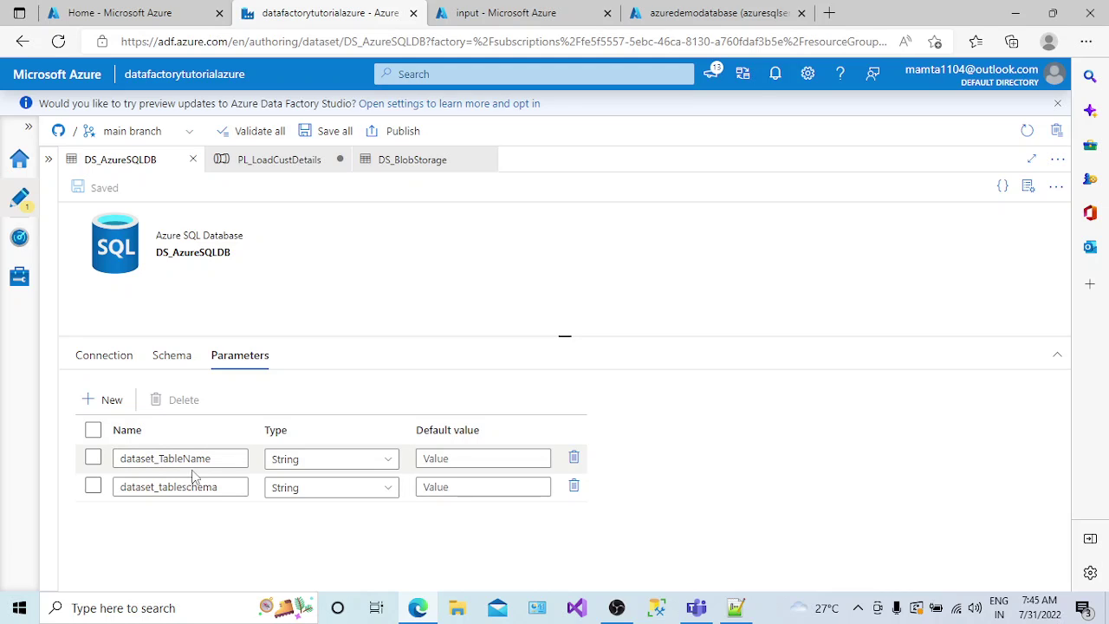
click(261, 167)
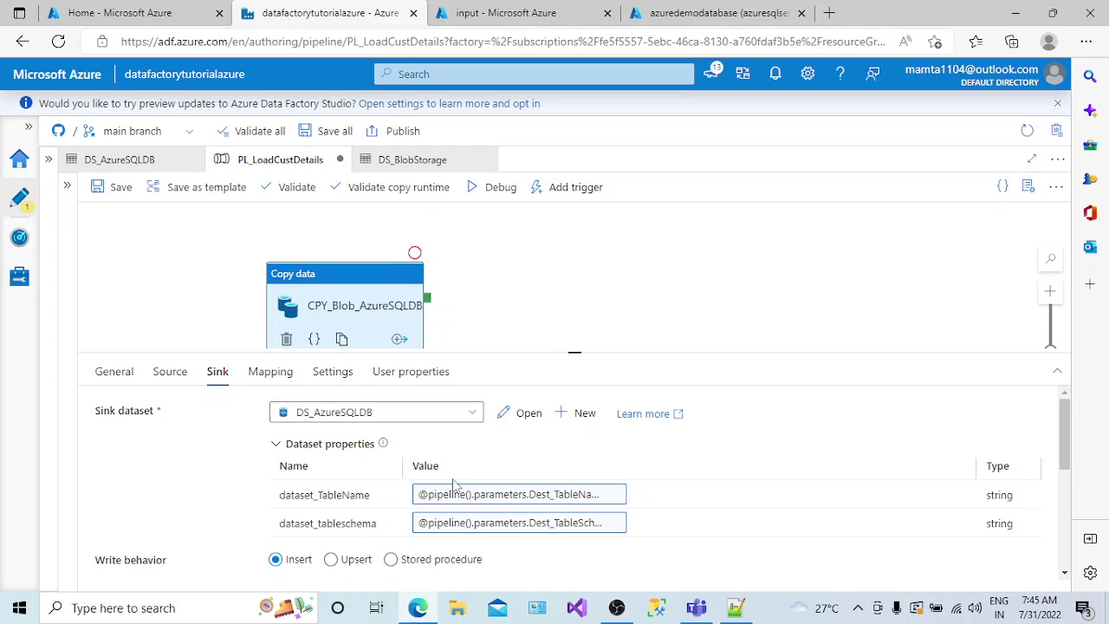
- Clear the dataset_TableName value in the copy activity's sink dataset properties
click(440, 502)
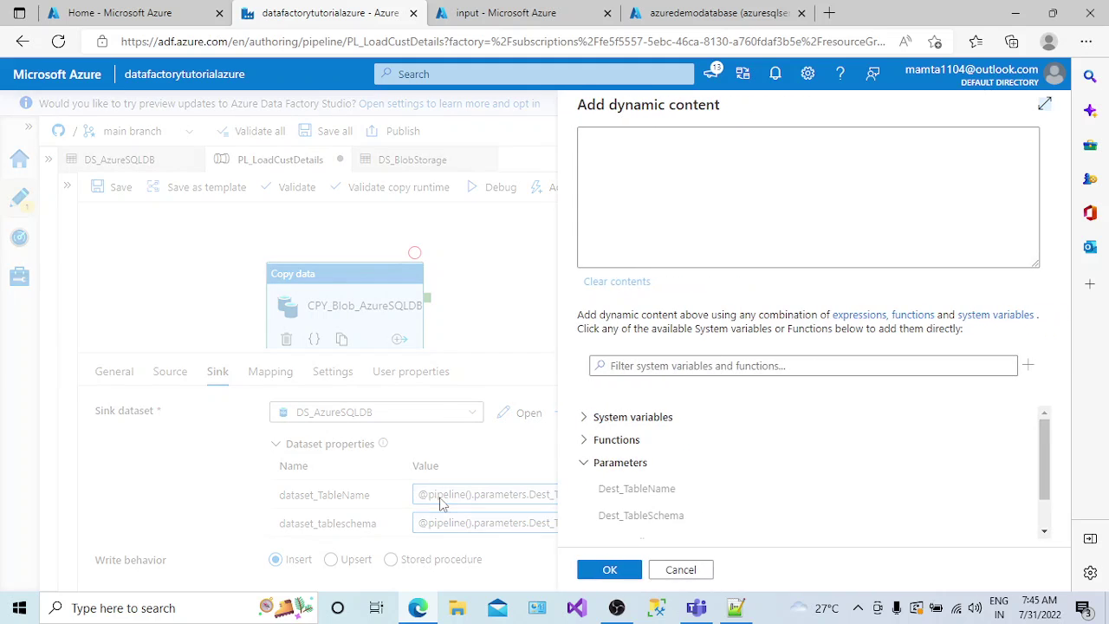
click(678, 570)
click(617, 494)
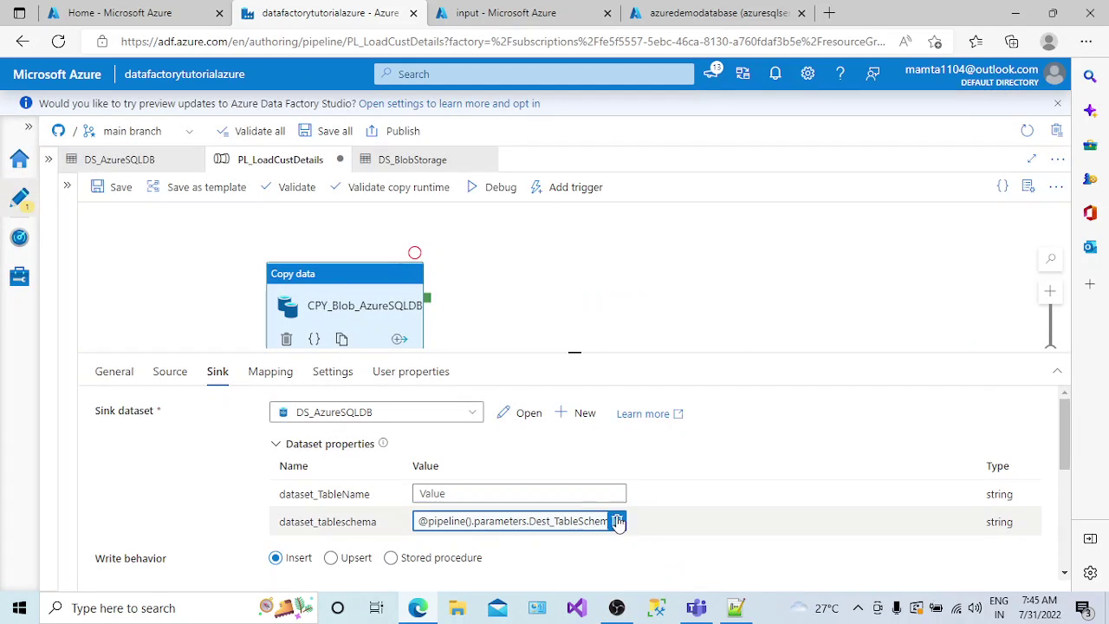
click(617, 523)
click(485, 494)
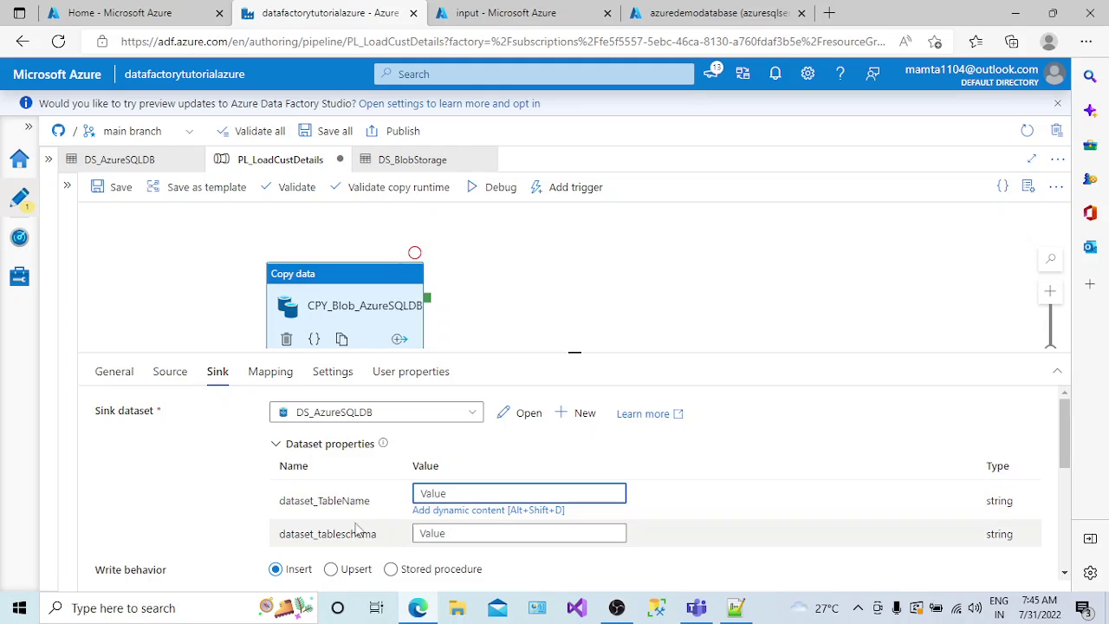
click(442, 510)
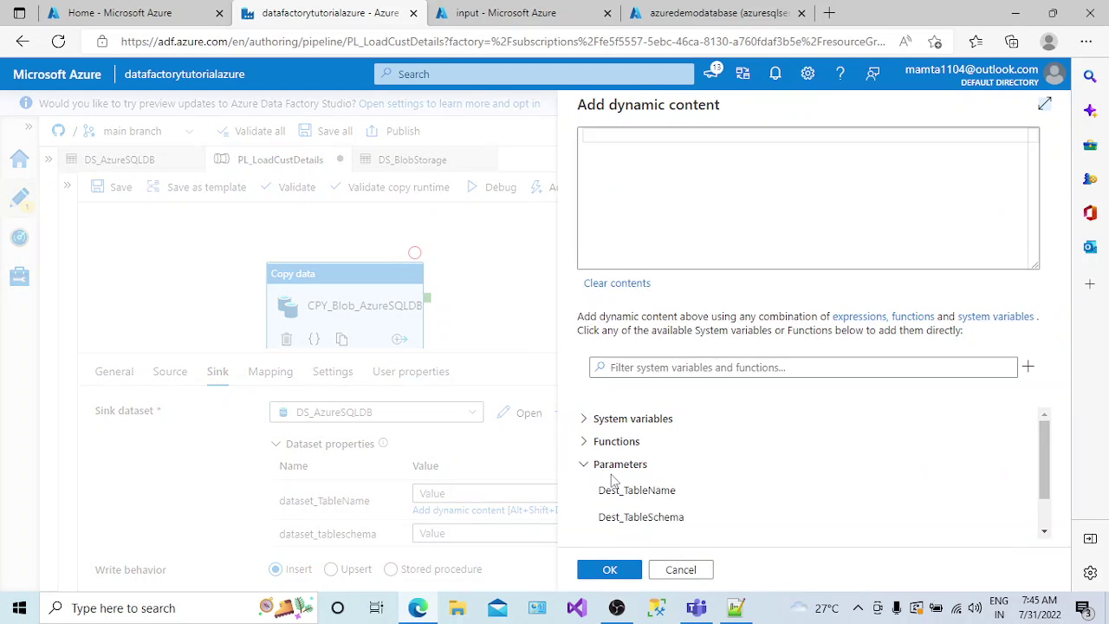
scroll(1043, 463, down, 1)
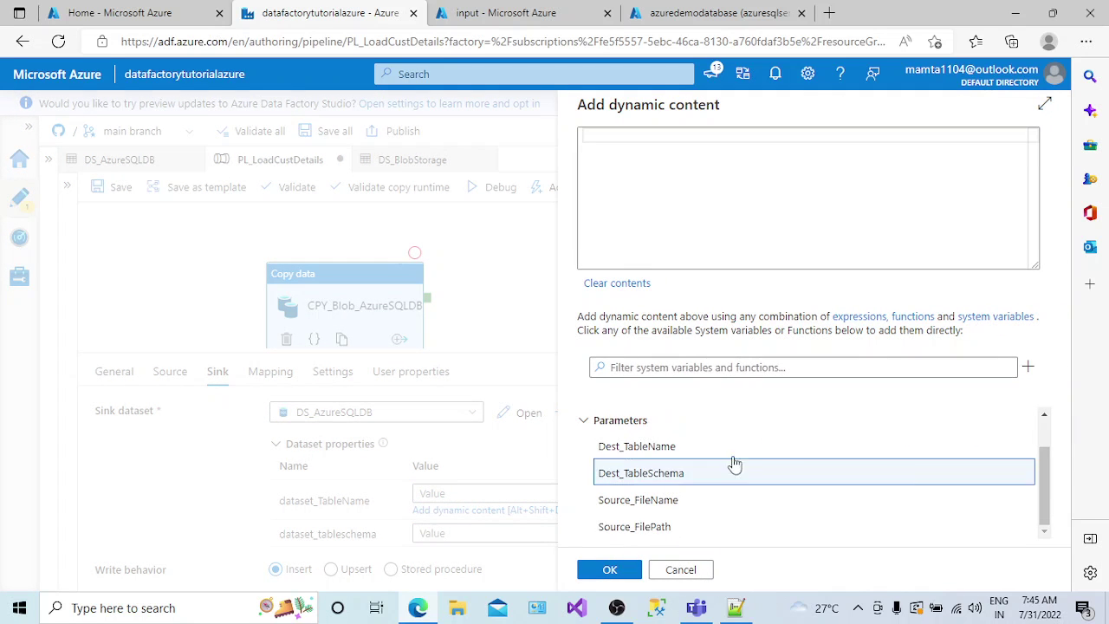
click(650, 447)
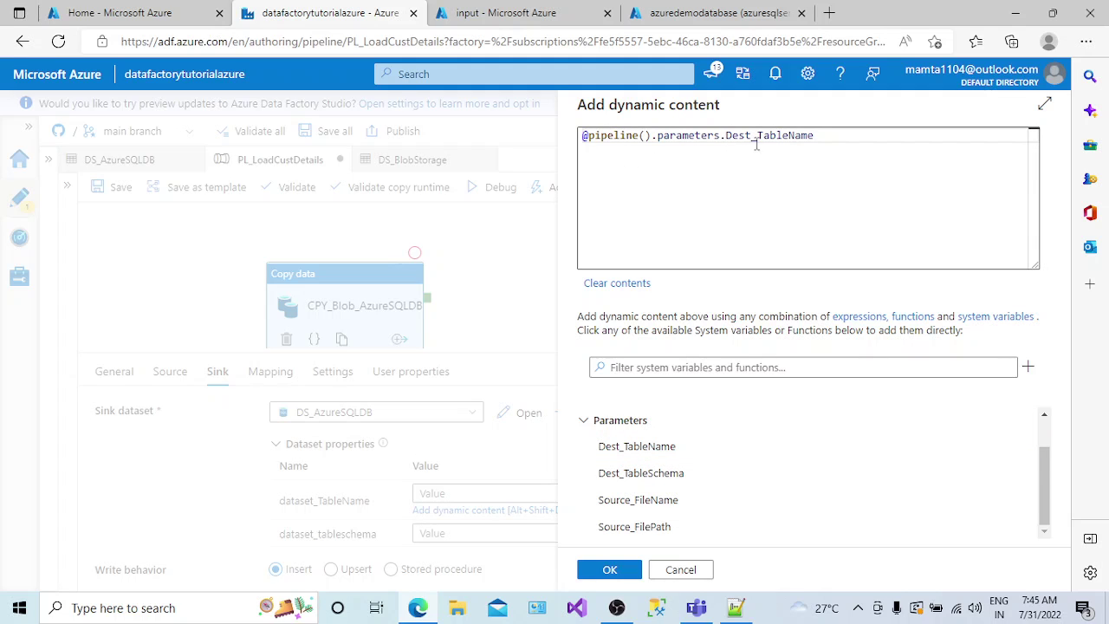
click(610, 569)
click(468, 523)
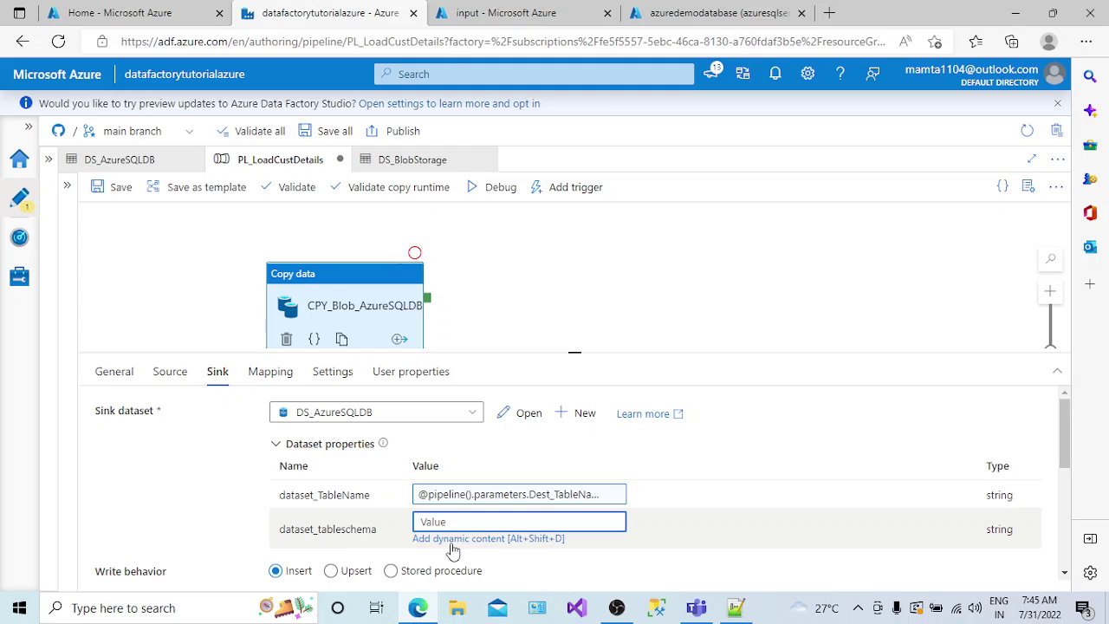
click(452, 540)
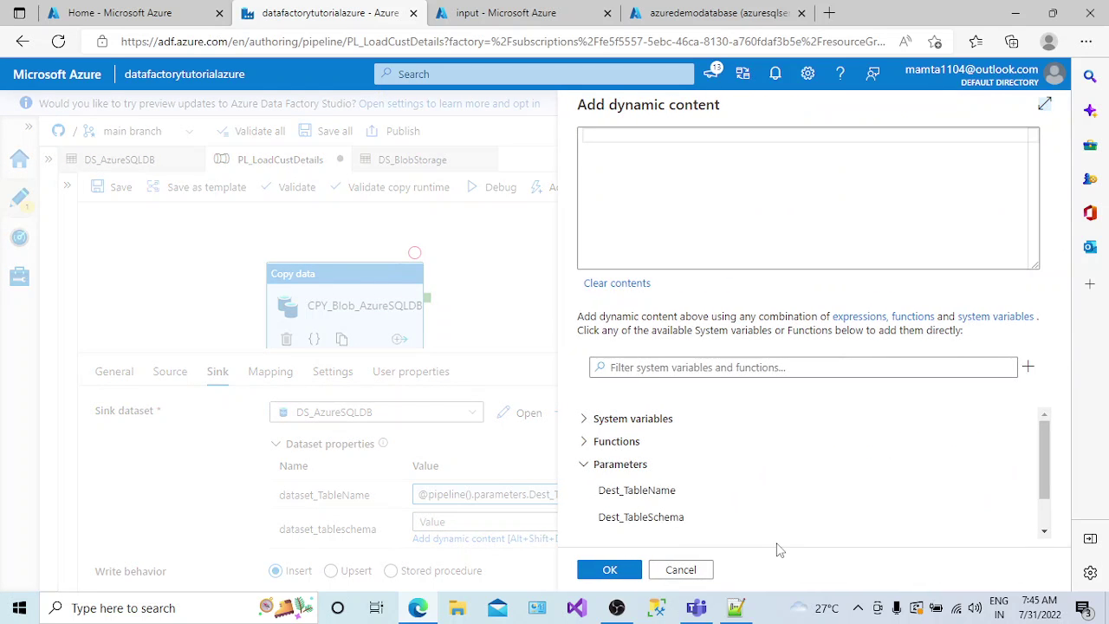
click(663, 518)
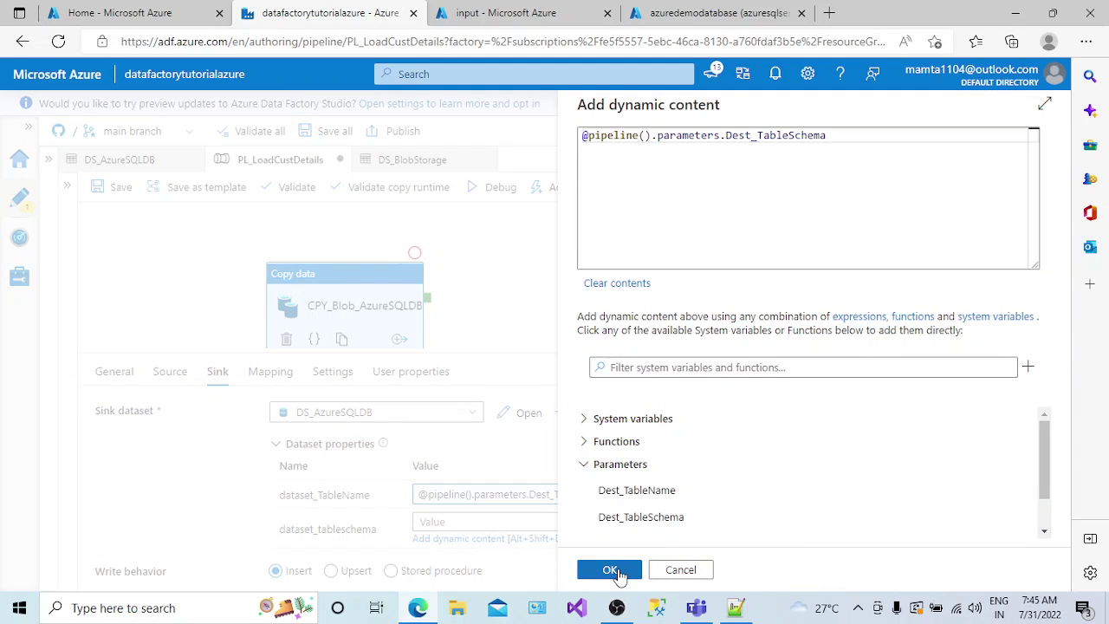
click(610, 570)
- Check the pipeline's parameter list and the copy activity's sink settings
scroll(1068, 468, down, 1)
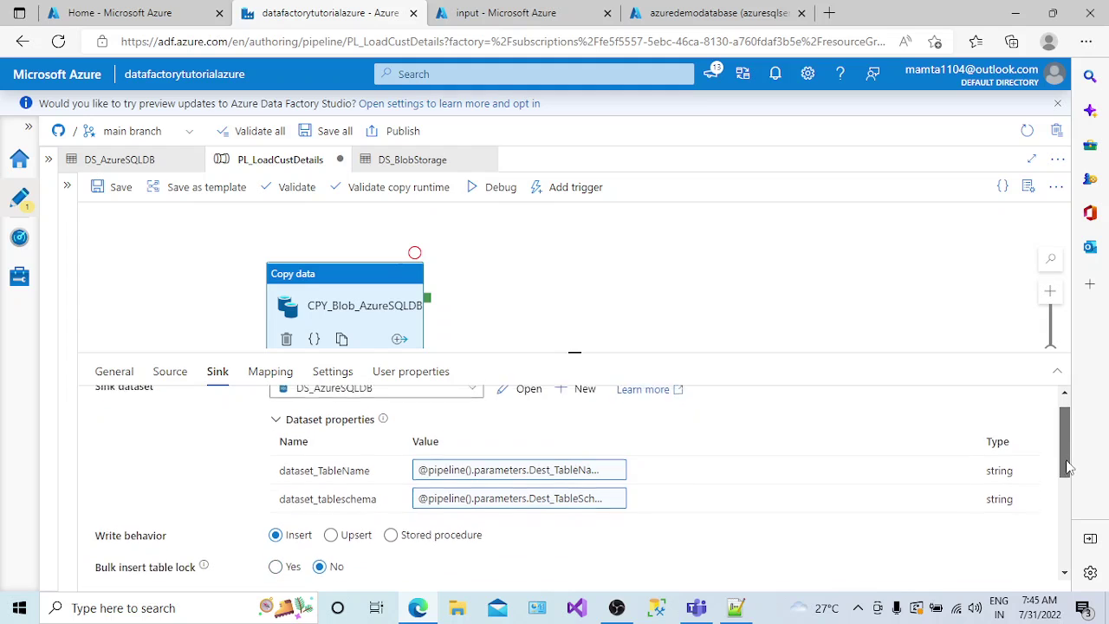
click(223, 324)
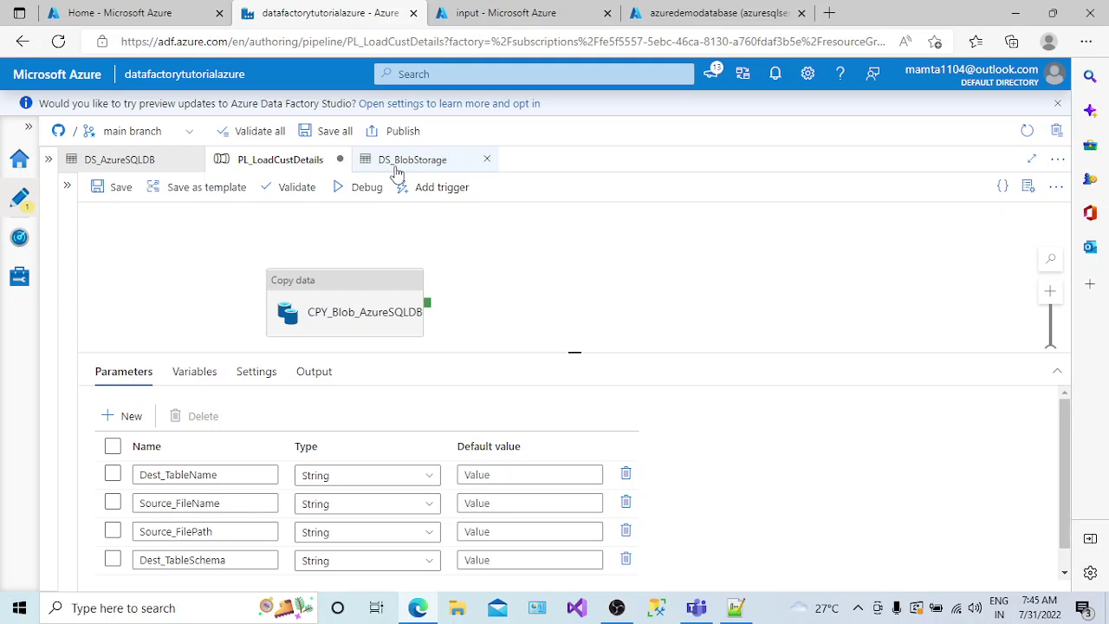
click(303, 310)
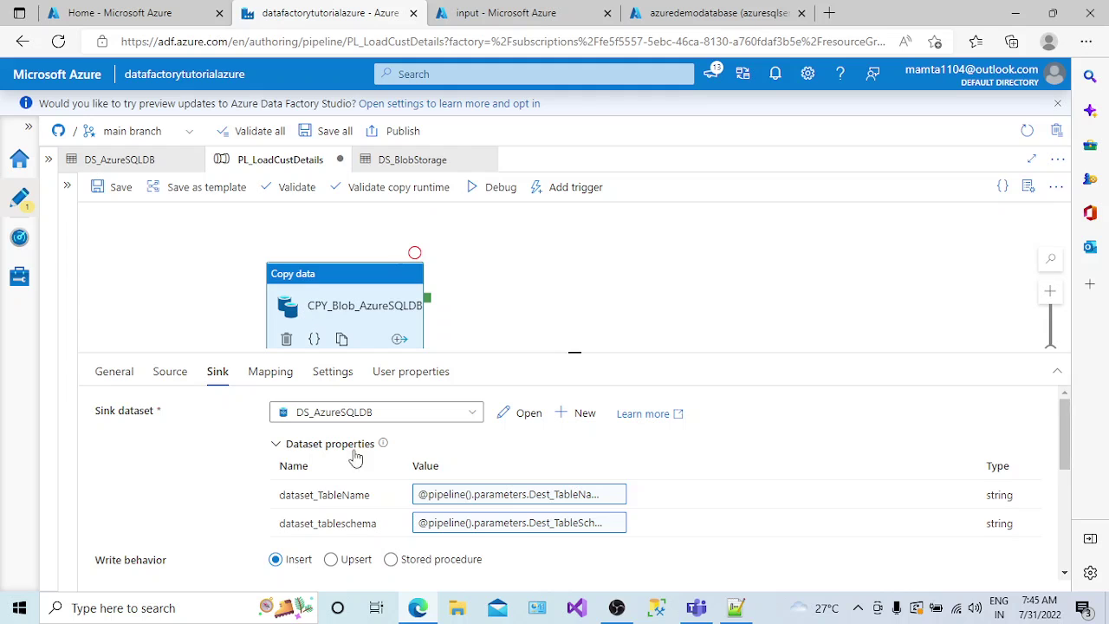
mouse_move(1065, 451)
mouse_down()
mouse_move(1055, 527)
mouse_move(1062, 468)
mouse_up()
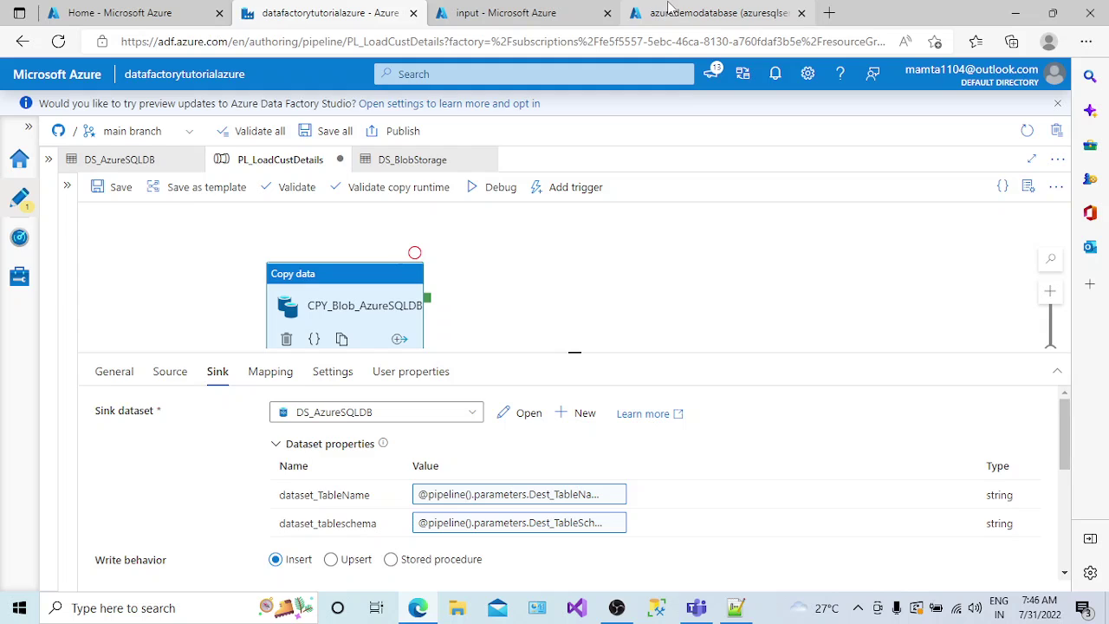
- Switch to the input container in Azure Storage, open CustData.csv and examine its header columns and data rows
click(669, 9)
click(490, 13)
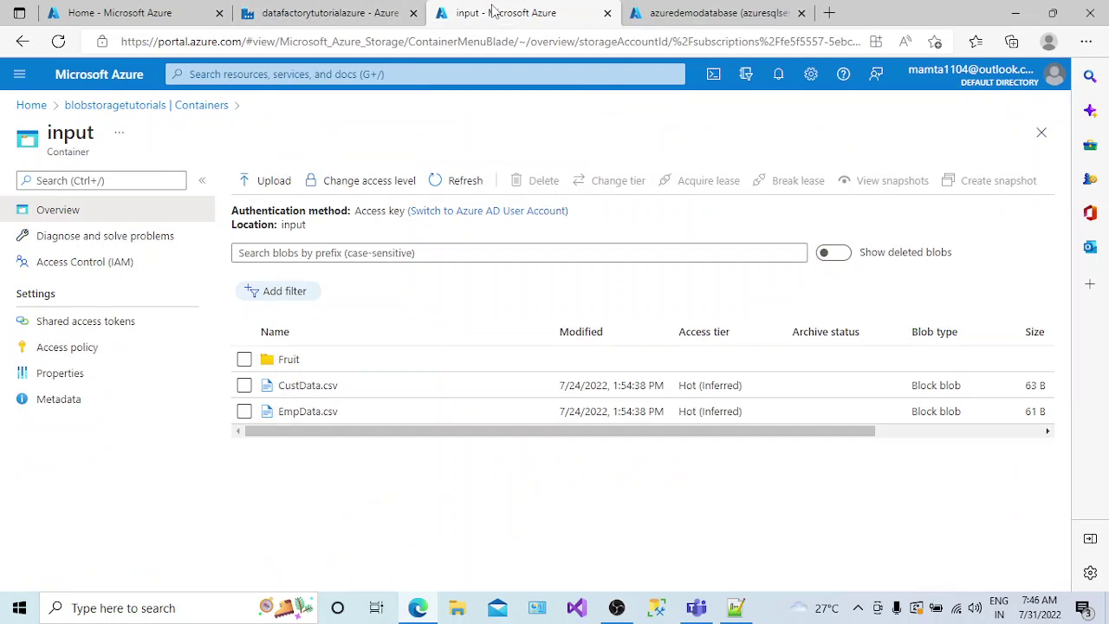
click(295, 388)
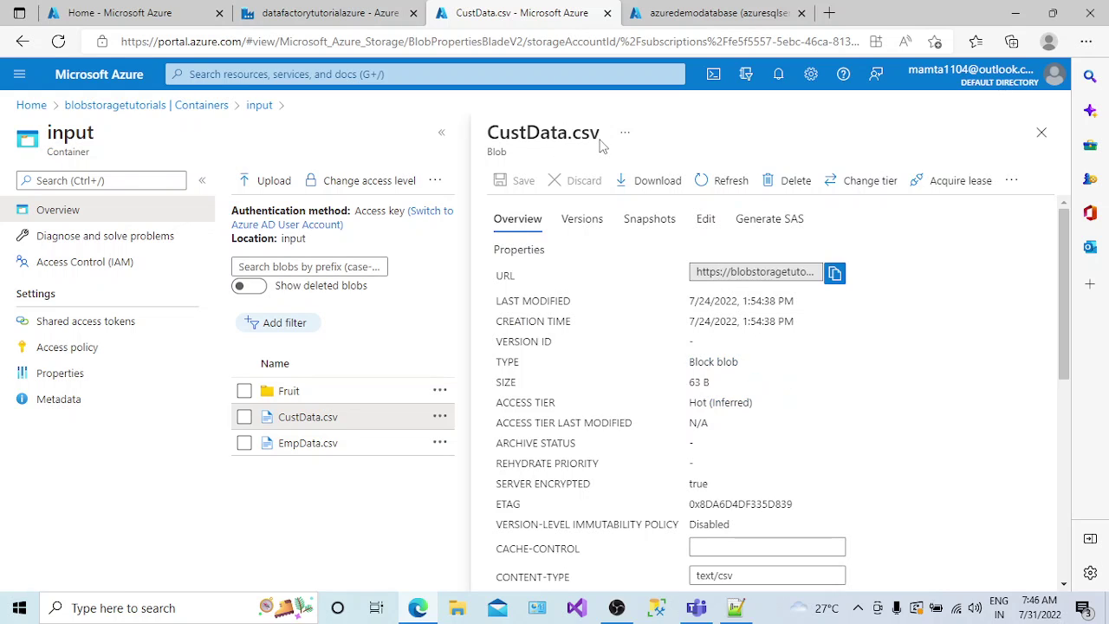
click(706, 224)
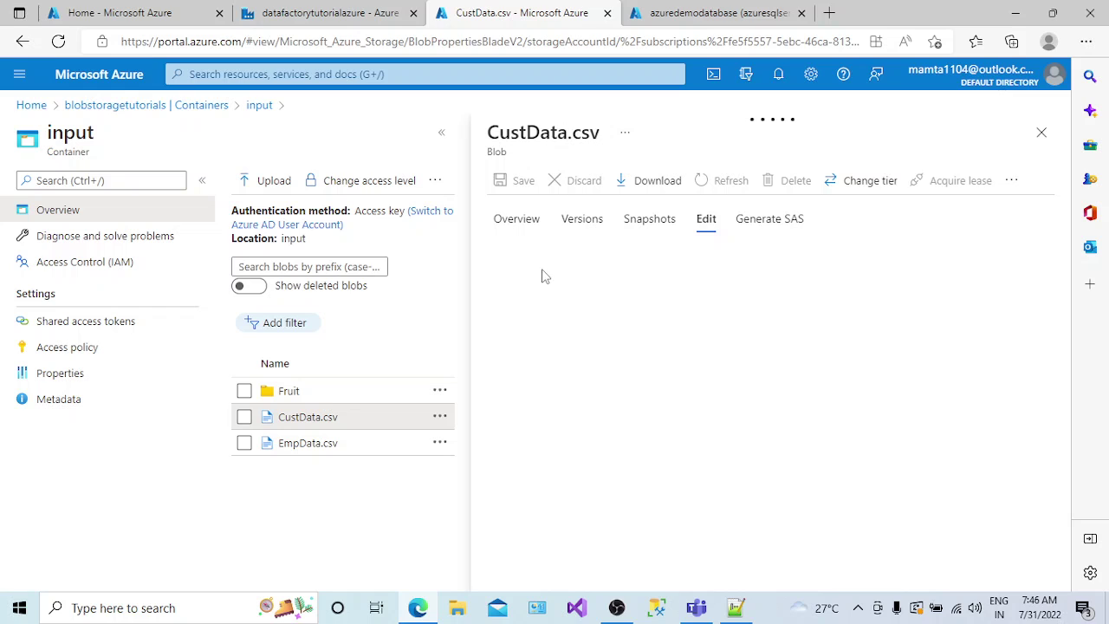
drag(658, 283, 546, 269)
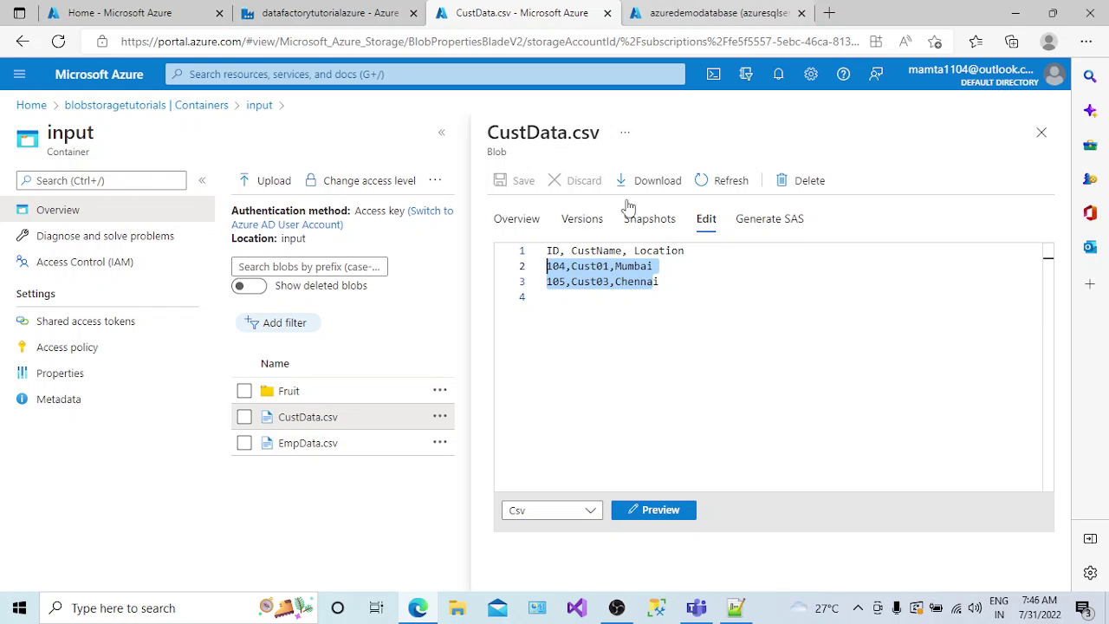
click(687, 289)
drag(687, 289, 555, 258)
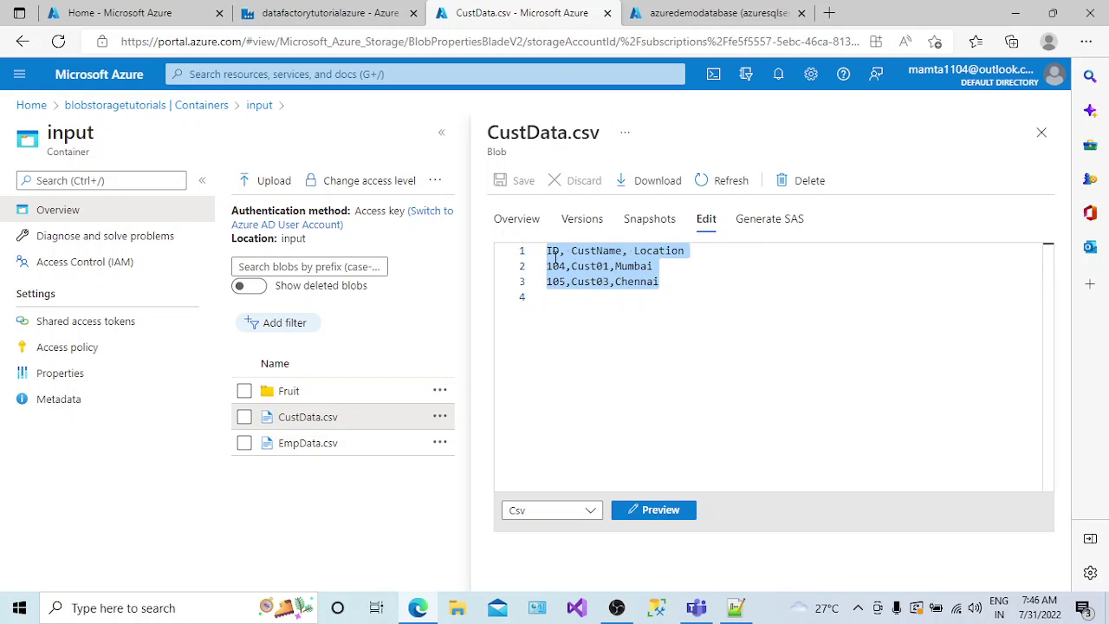
double_click(670, 251)
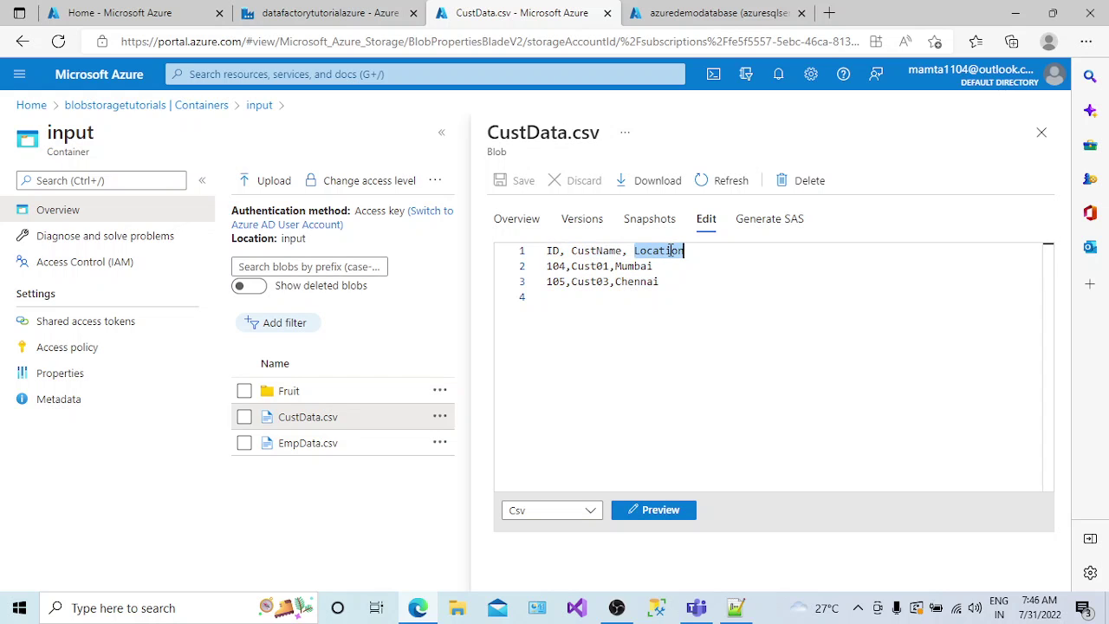
- In the azuredemodatabase query editor, run only the SELECT TOP (1000) query on CustomerData, and delete the TRUNCATE TABLE statement from the script
click(690, 11)
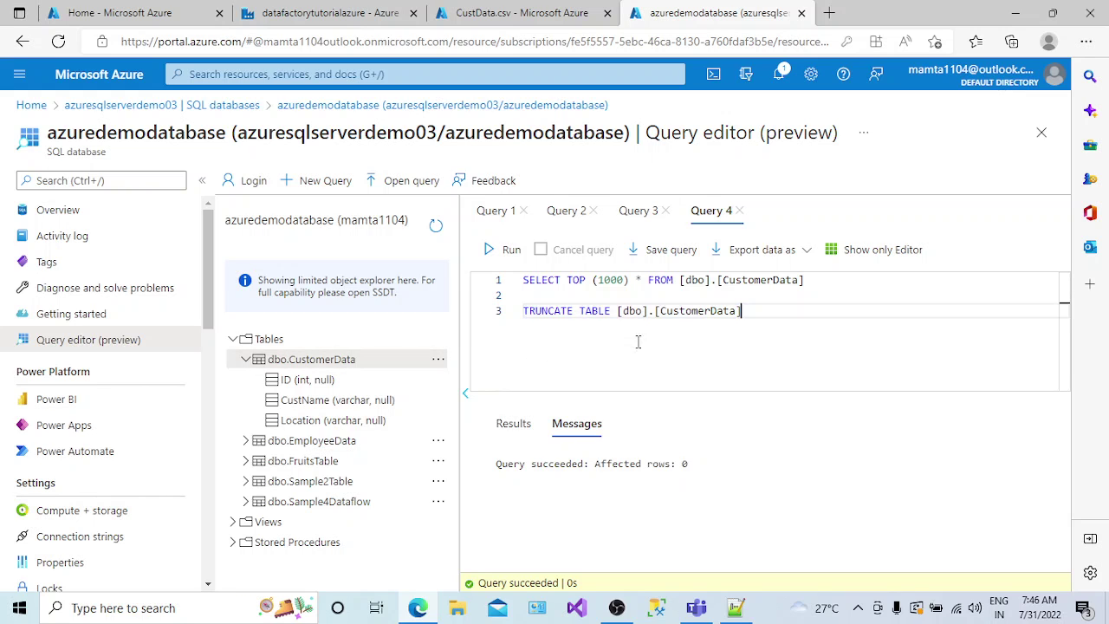
drag(806, 280, 522, 280)
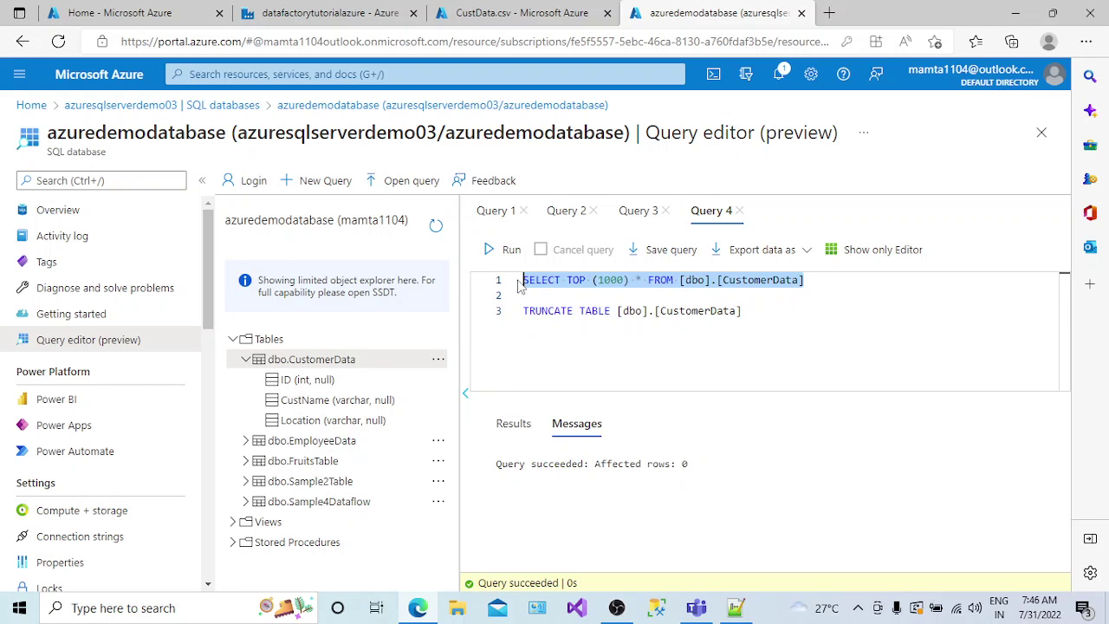
click(490, 249)
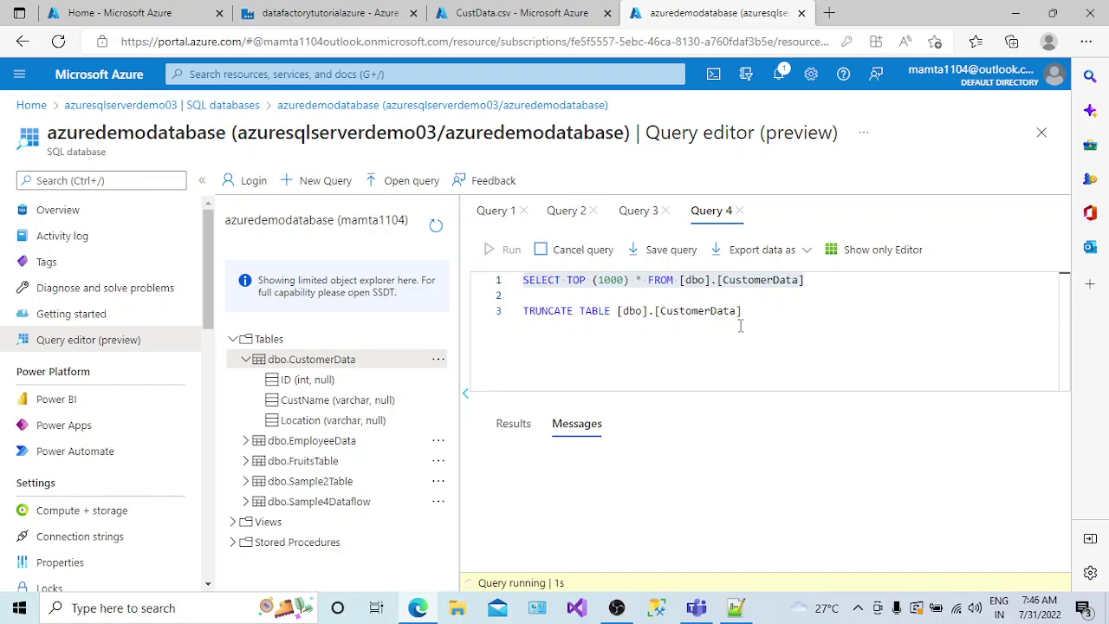
drag(738, 326, 523, 313)
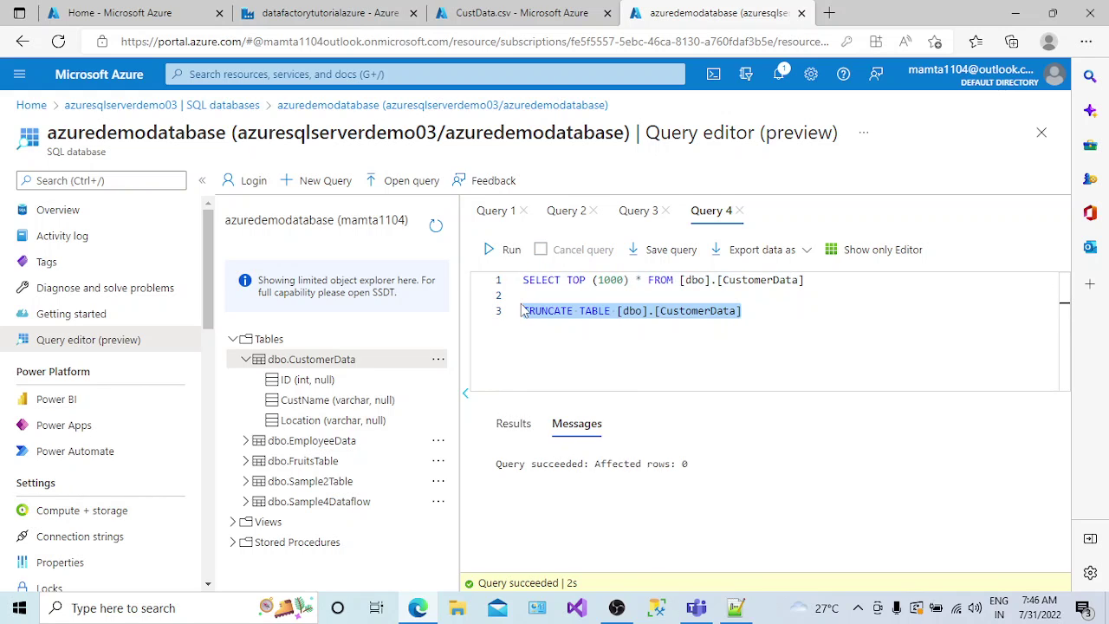
key(Delete)
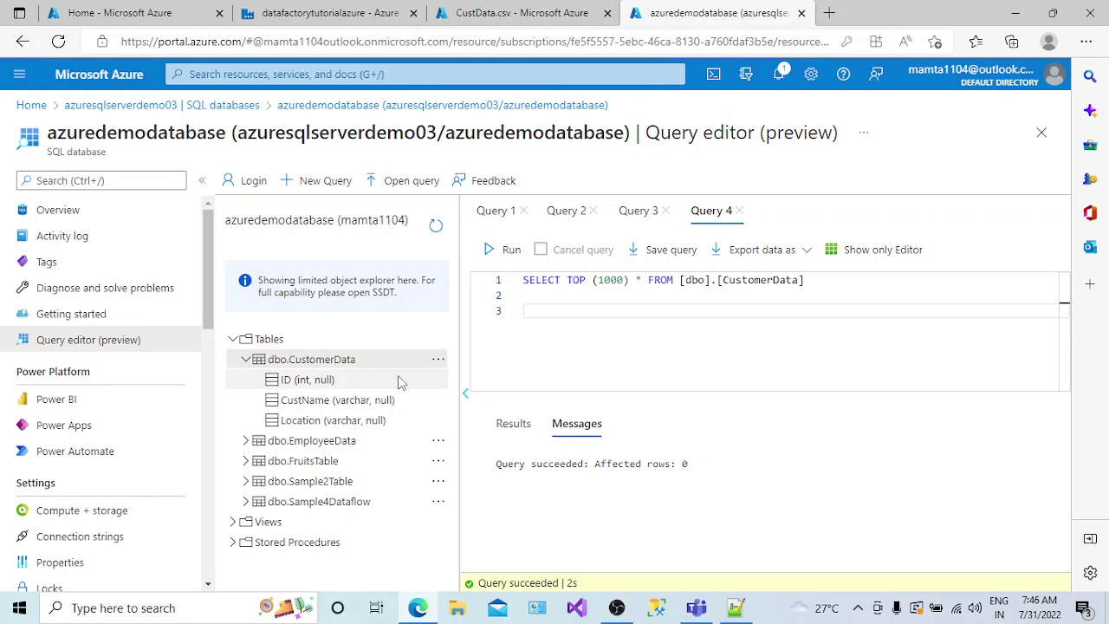
- Compare the columns of CustData.csv and the dbo.CustomerData table with the copy activity's source-to-destination column mapping
click(516, 13)
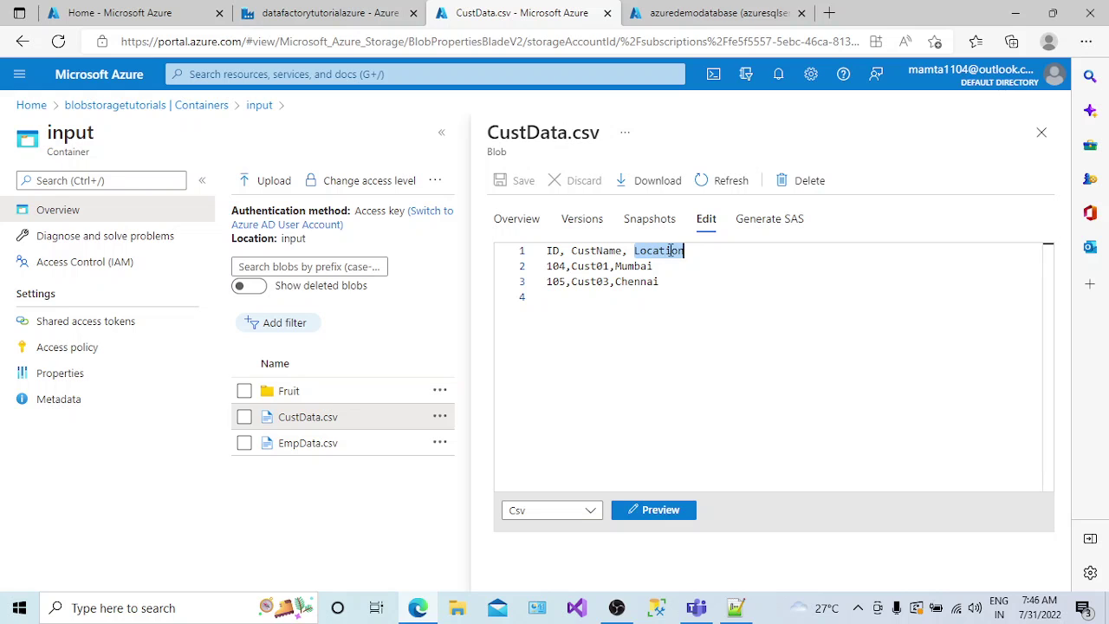
click(696, 18)
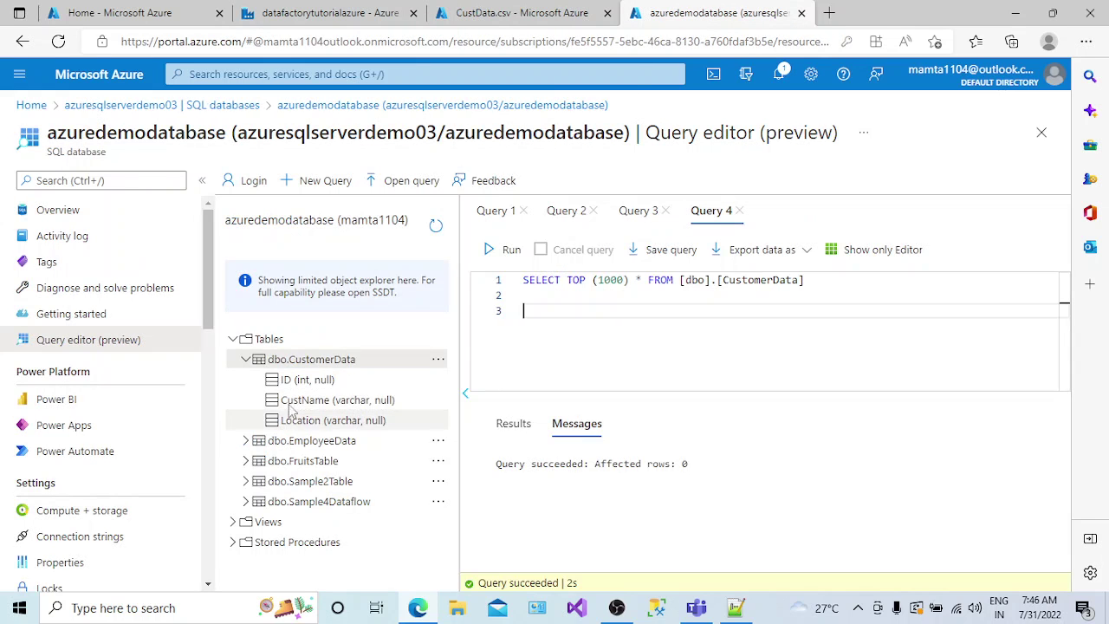
click(499, 13)
click(355, 14)
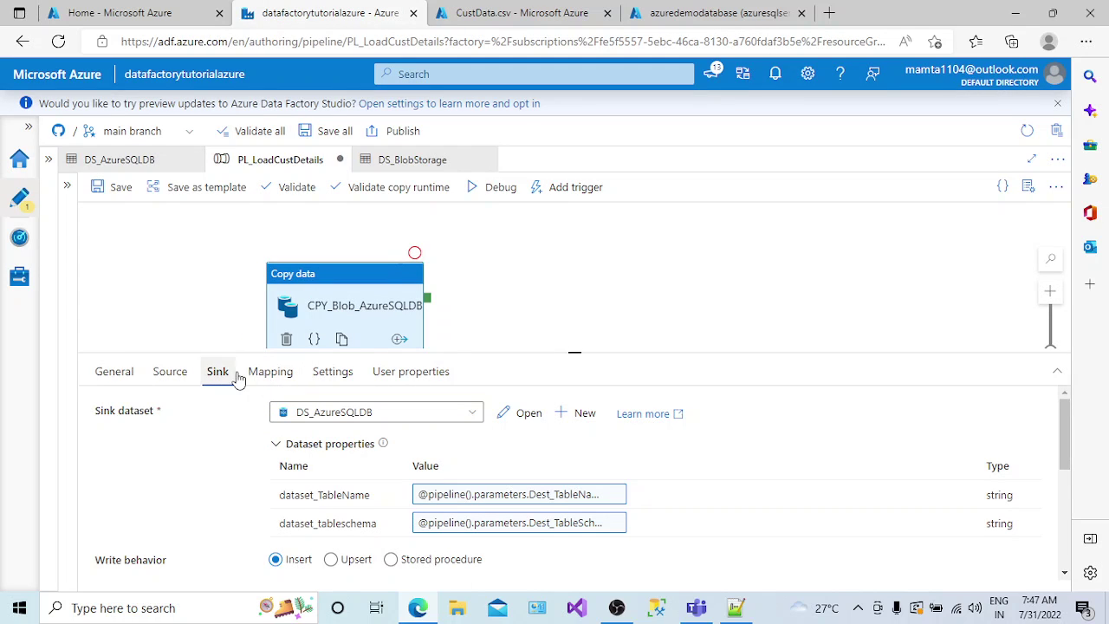
click(280, 376)
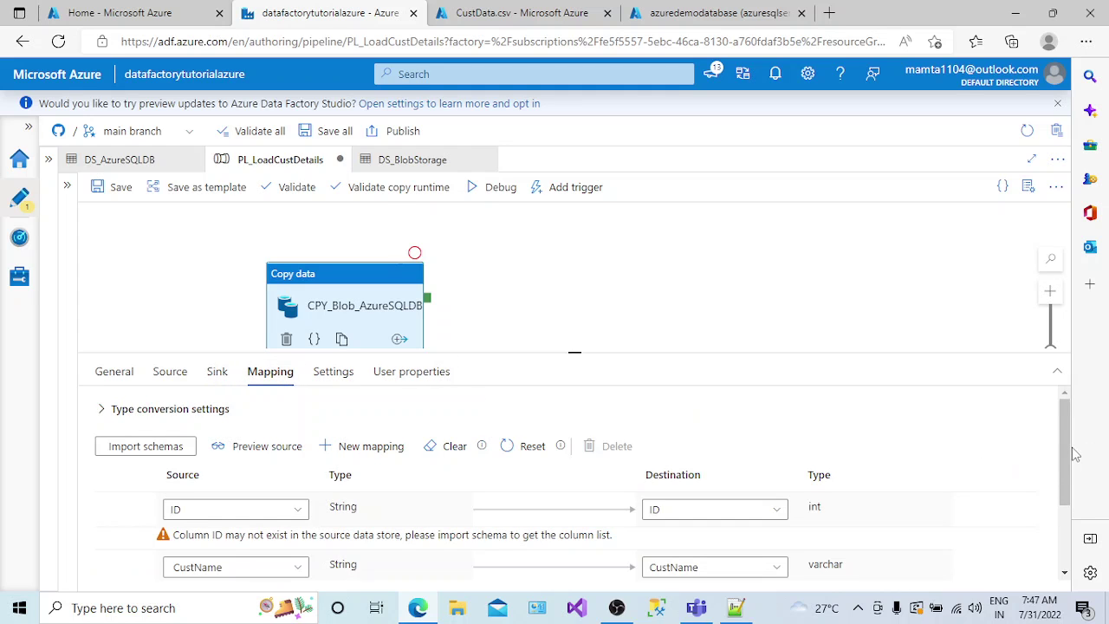
drag(1075, 455, 1077, 512)
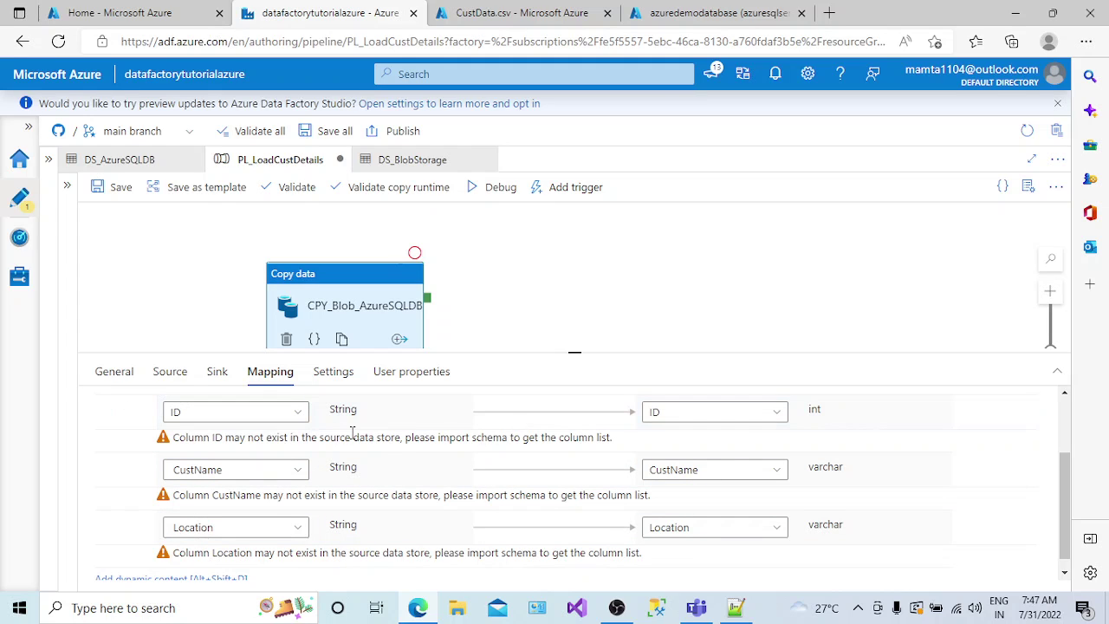
scroll(1058, 544, down, 1)
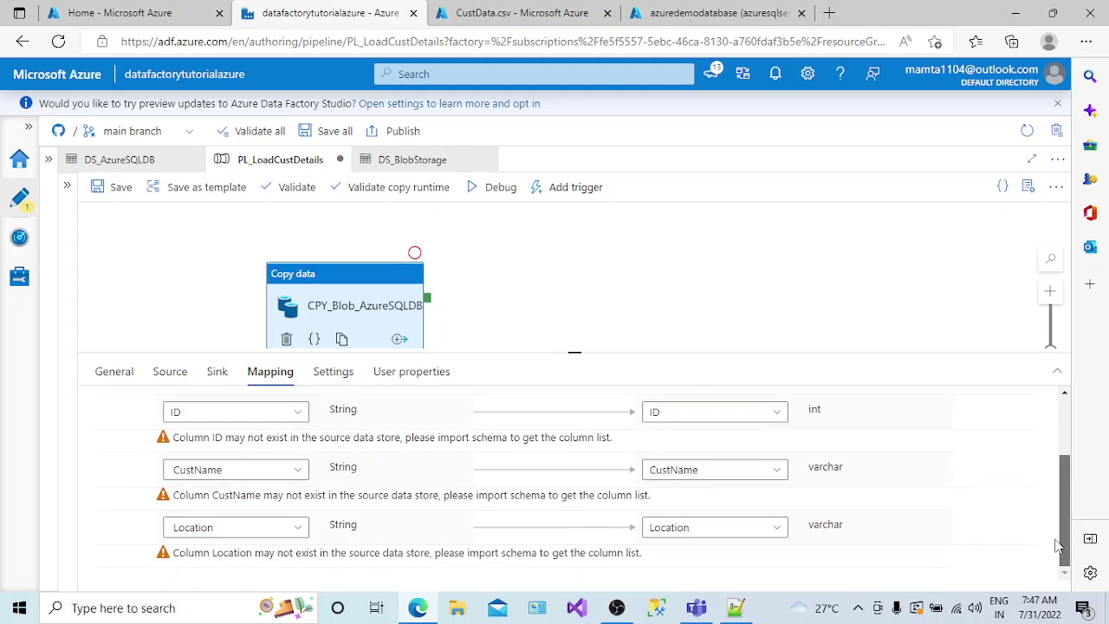
drag(1058, 544, 1060, 461)
- Save the PL_LoadCustDetails pipeline with its parameterized source and sink, and validate it
click(184, 375)
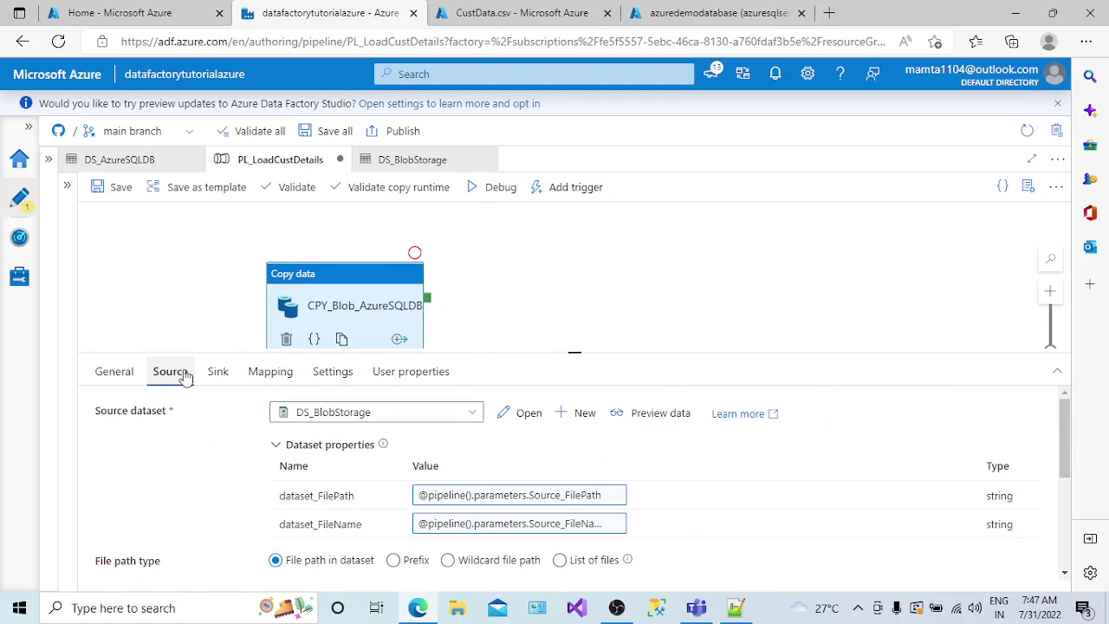
click(532, 287)
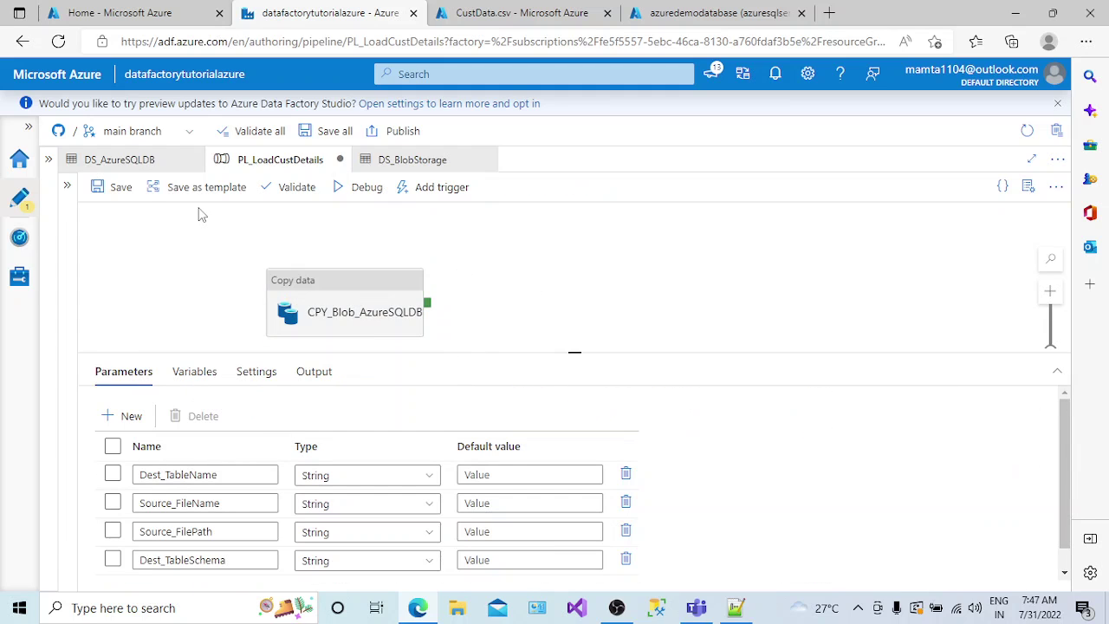
click(119, 192)
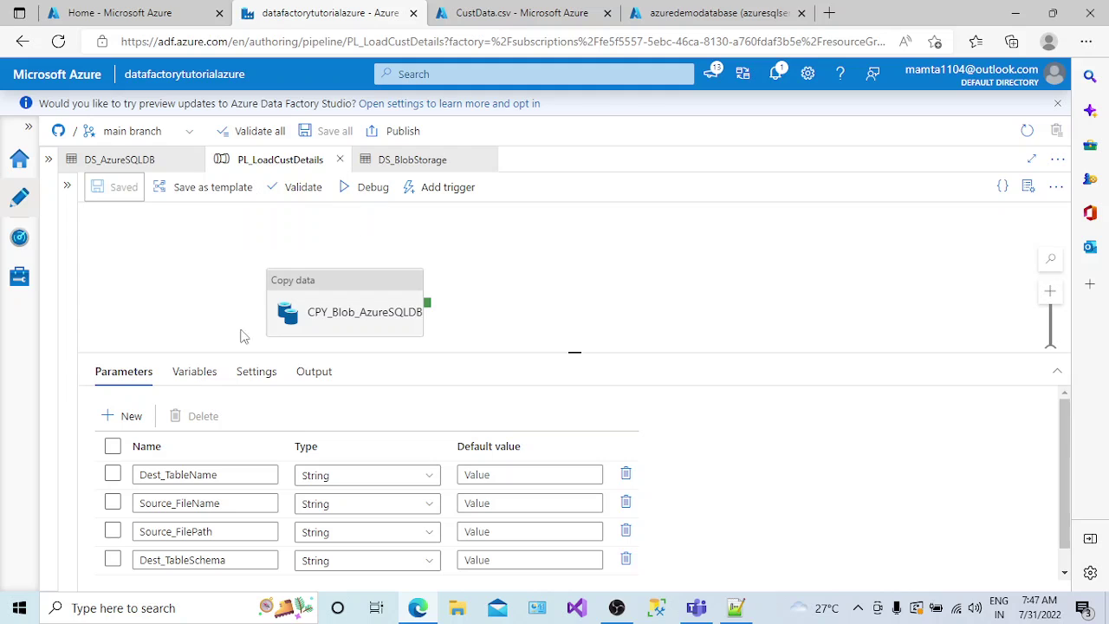
click(324, 314)
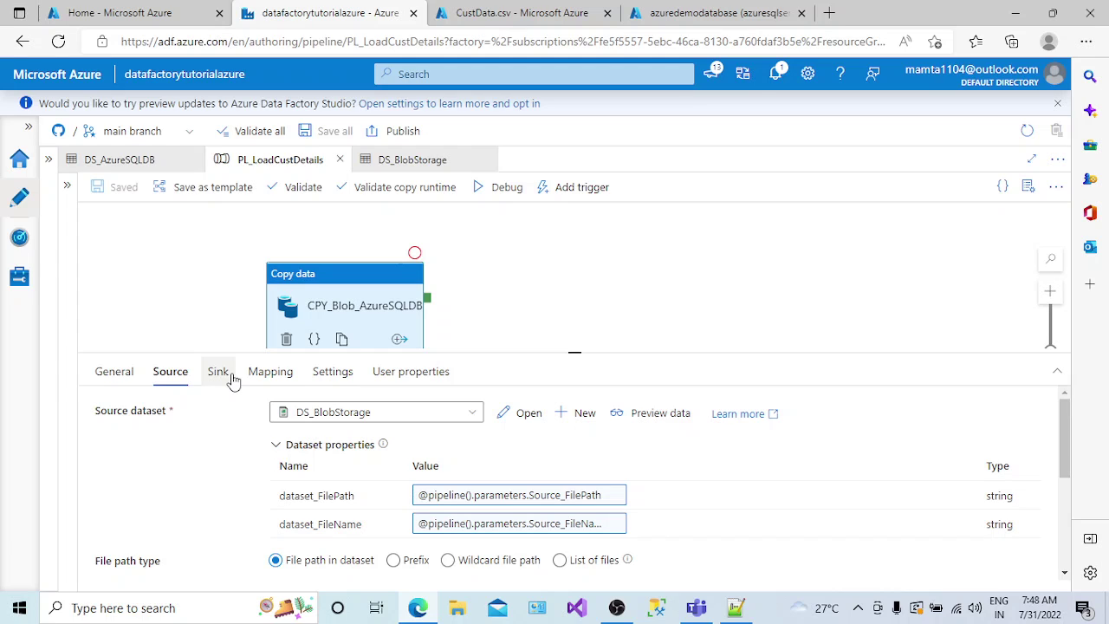
click(297, 194)
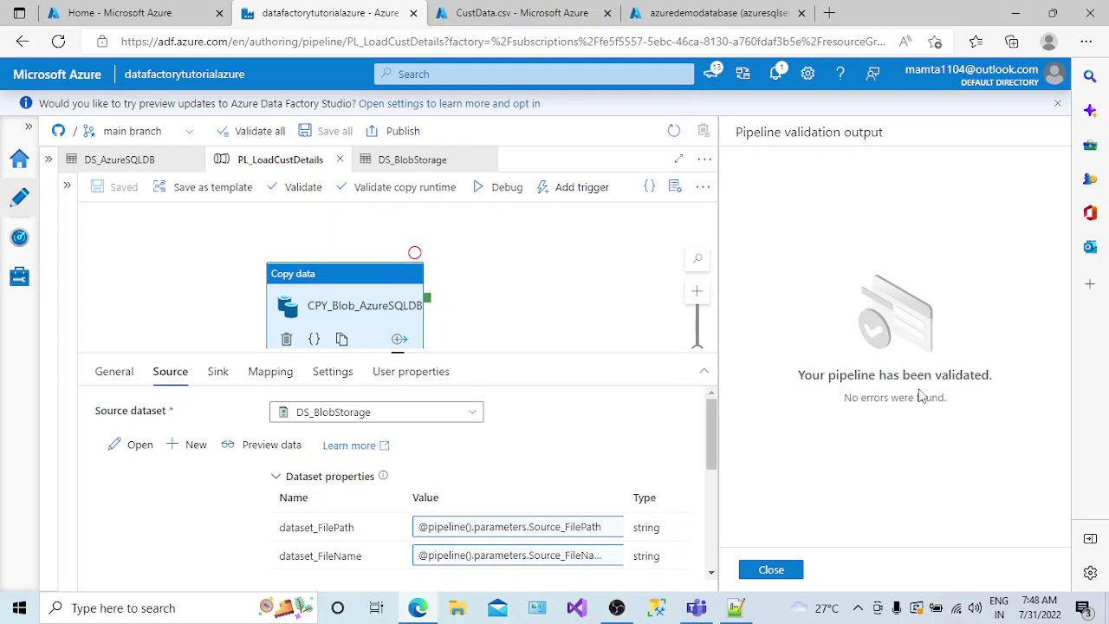
click(771, 571)
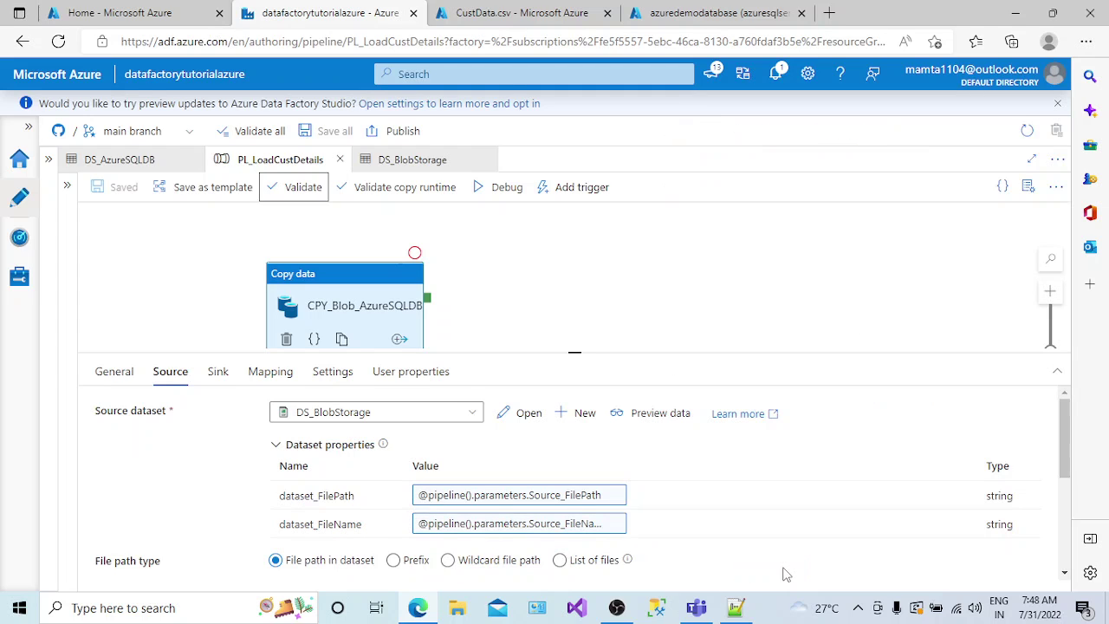
- Start a debug run of PL_LoadCustDetails and set Dest_TableName to CustomerData, copied from the query on azuredemodatabase
click(504, 193)
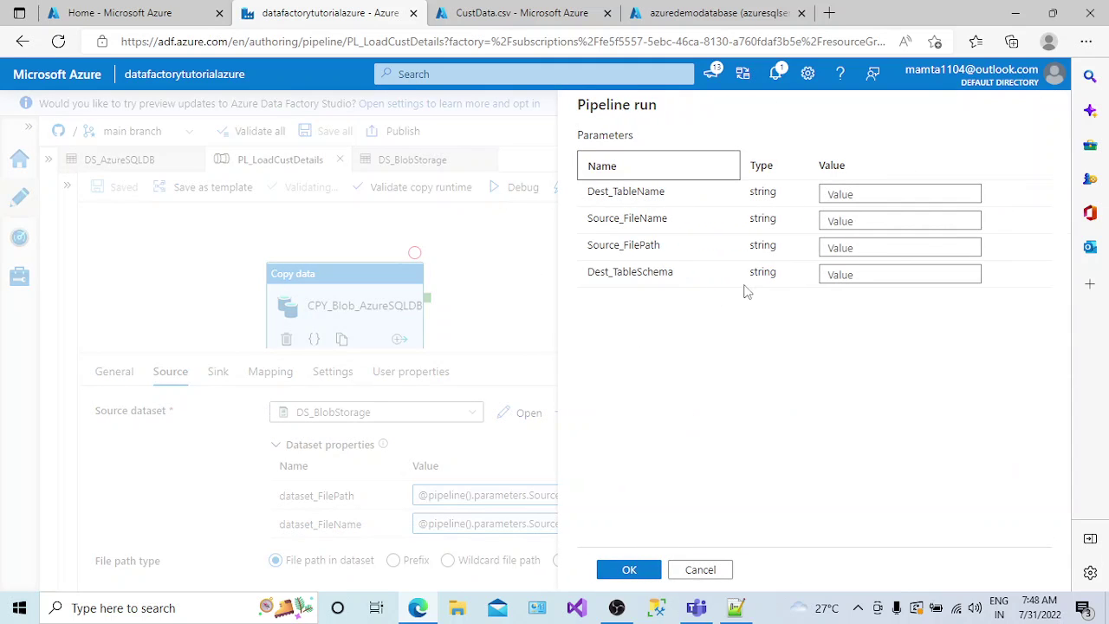
click(865, 194)
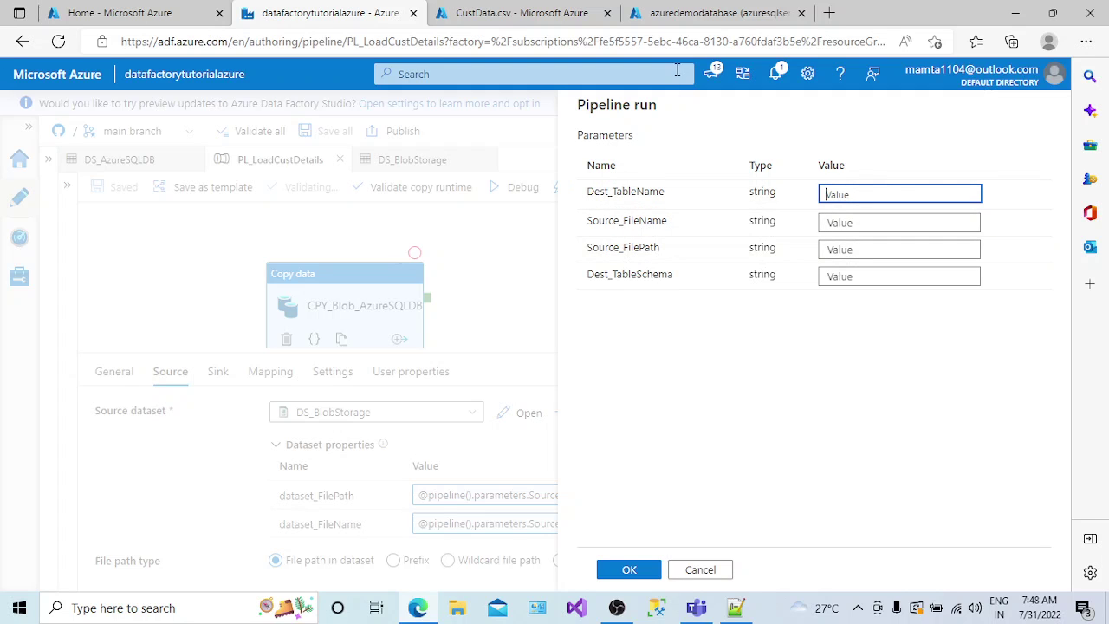
click(670, 18)
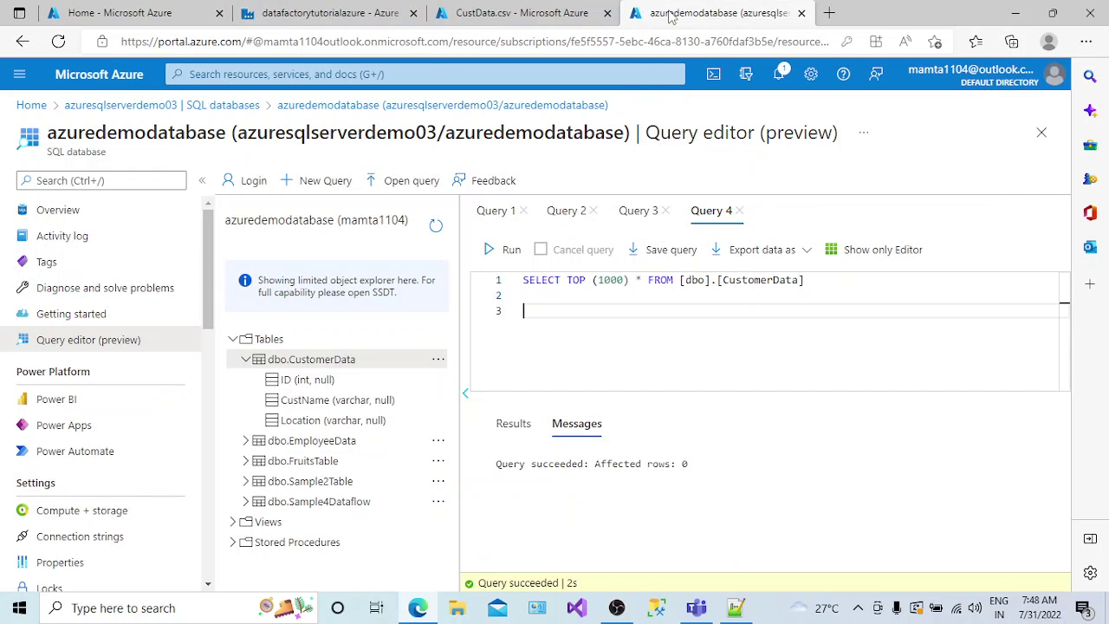
drag(798, 279, 723, 282)
key(ctrl+c)
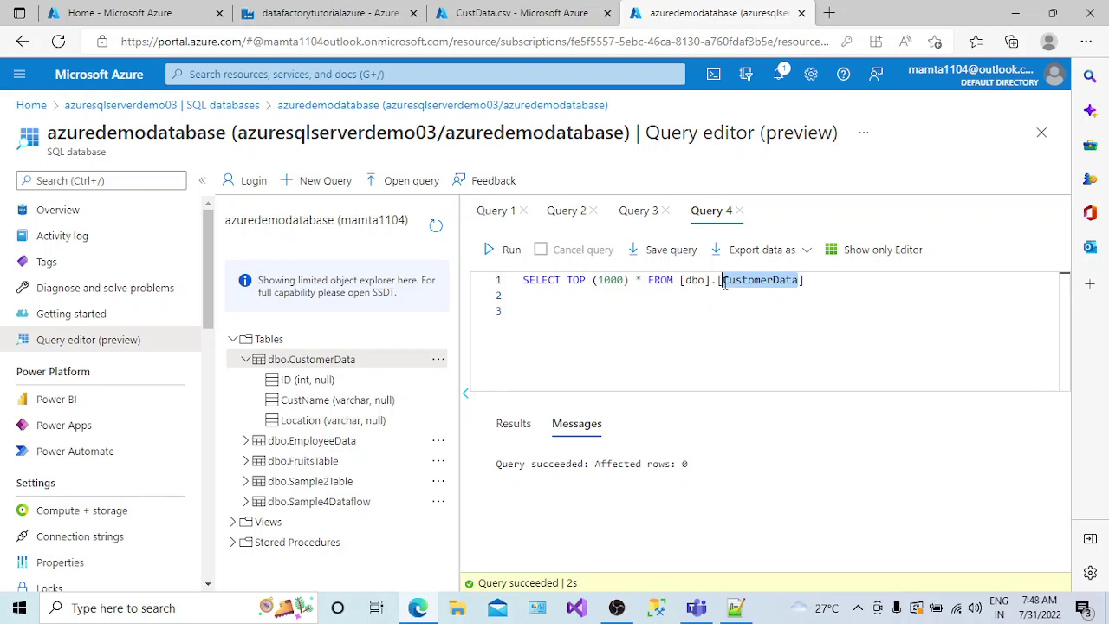
click(538, 13)
click(670, 10)
click(329, 12)
click(827, 194)
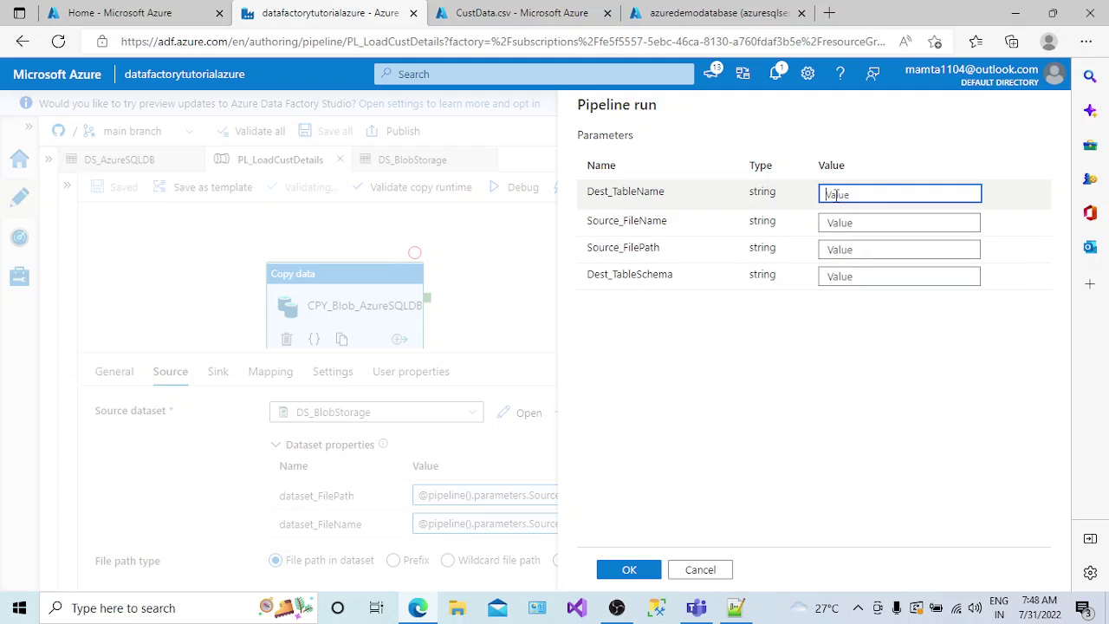
key(ctrl+v)
- Copy the schema name dbo from the CustomerData query and enter it as the Dest_TableSchema value of the pipeline run
click(832, 222)
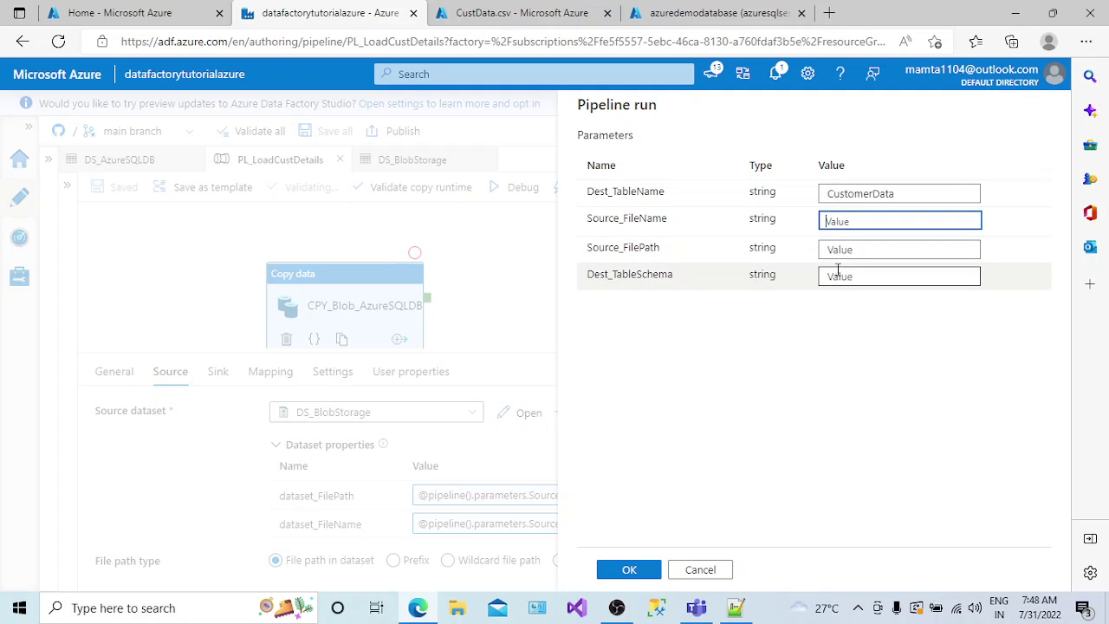
click(712, 13)
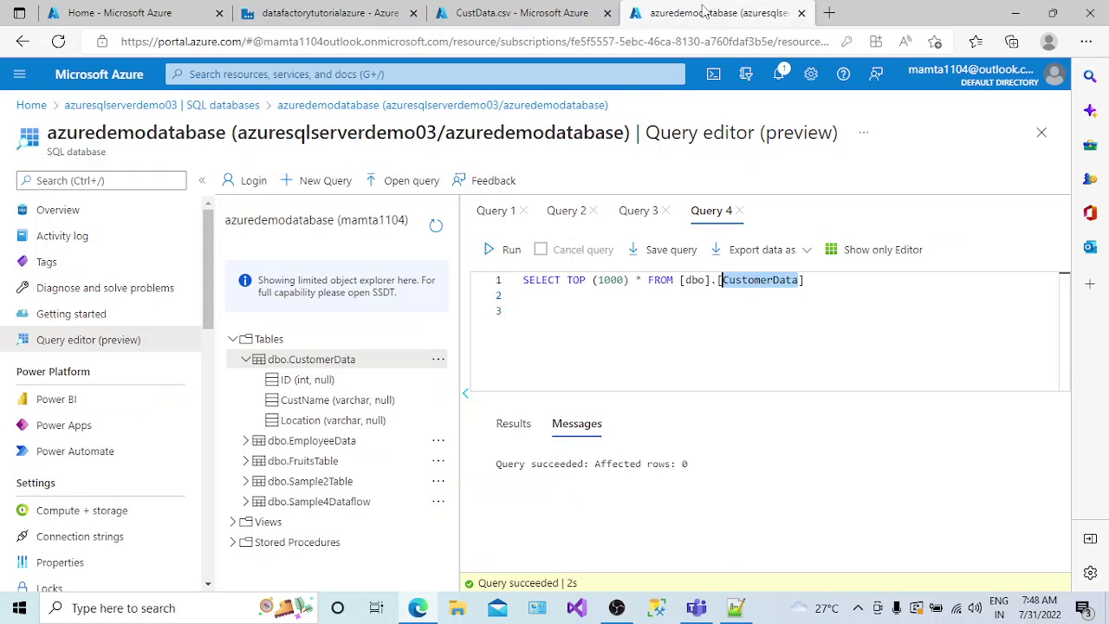
double_click(695, 280)
key(ctrl+c)
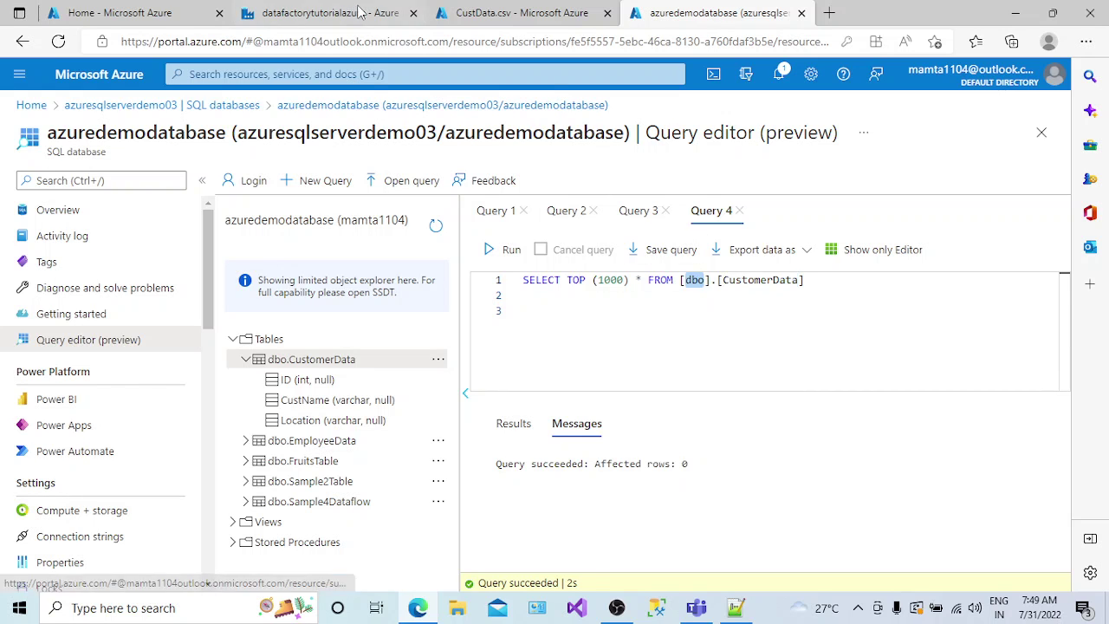
click(321, 13)
click(855, 276)
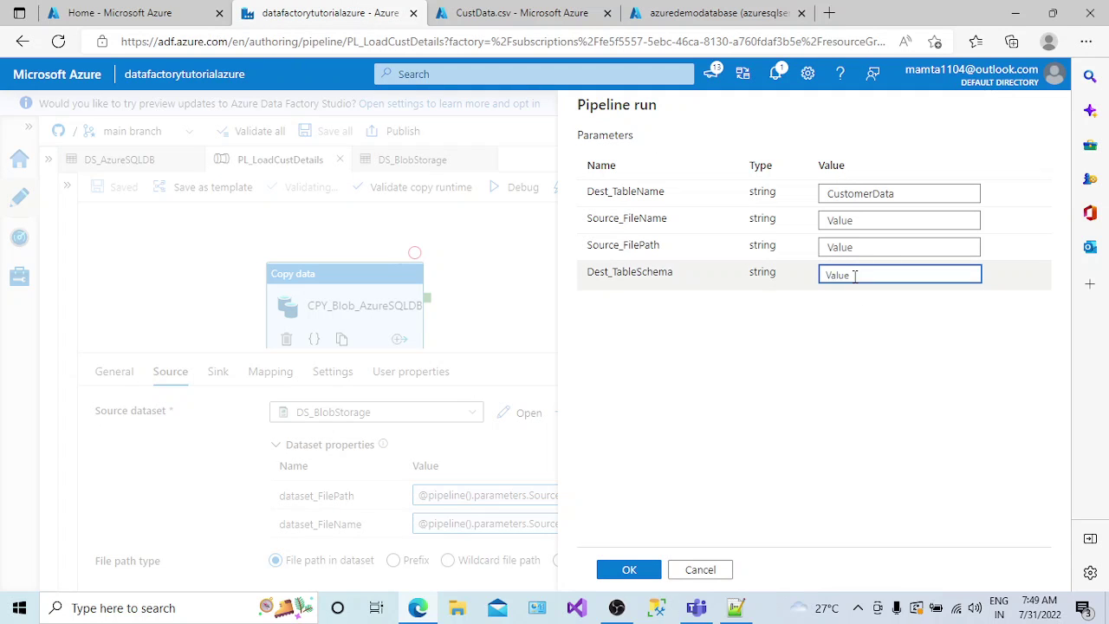
key(ctrl+v)
- Copy the blob name CustData.csv from the input container and enter it as the pipeline run's Source_FileName
click(835, 220)
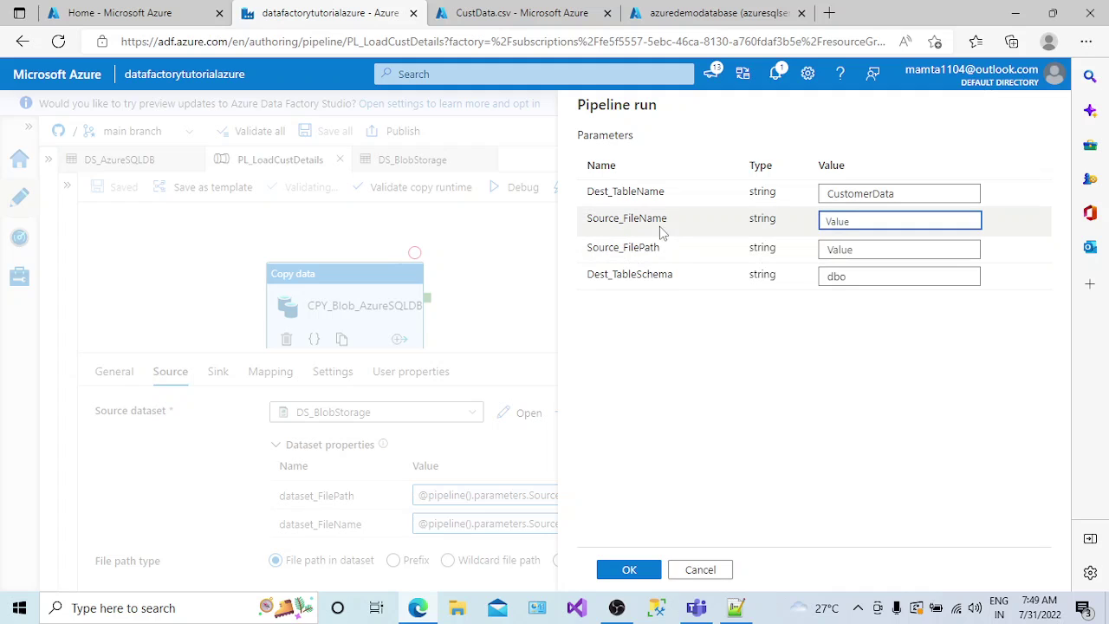
click(509, 12)
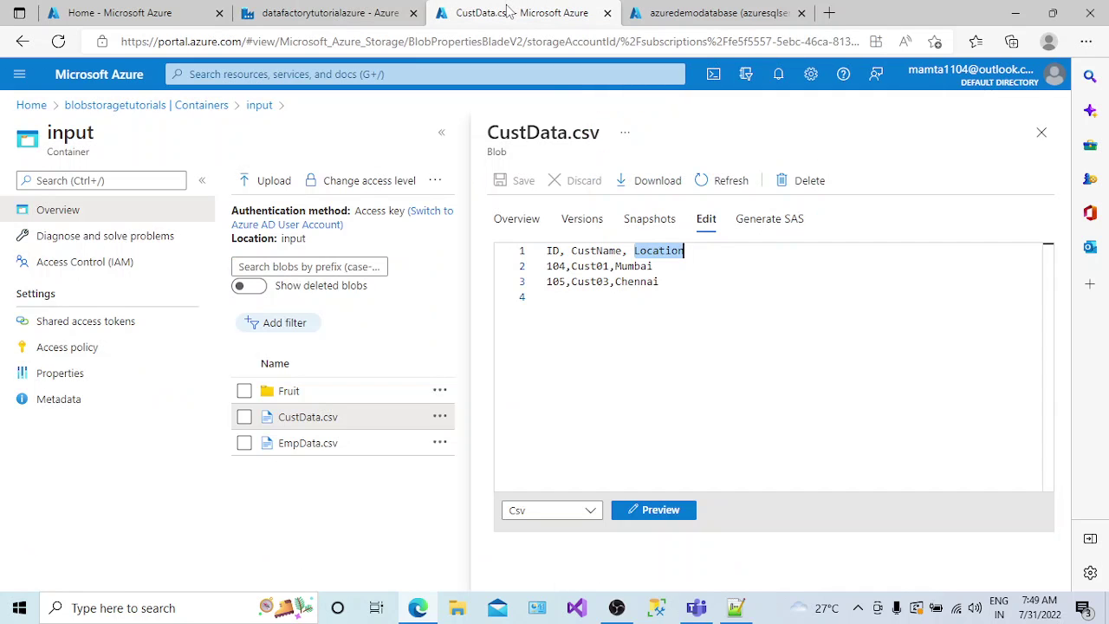
drag(601, 135, 488, 132)
key(ctrl+c)
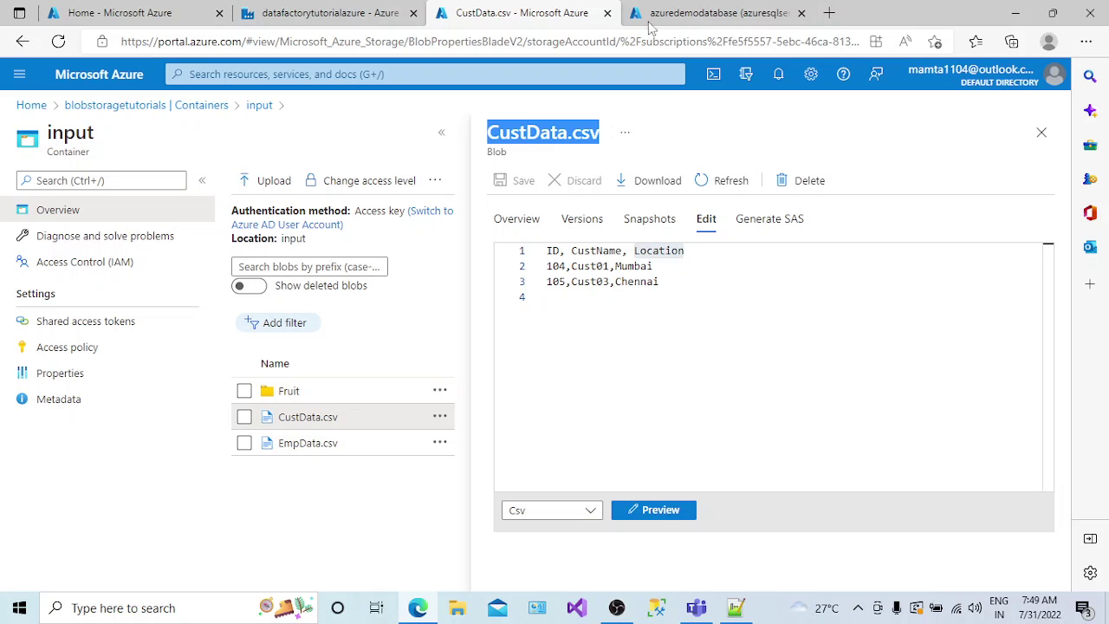
click(329, 12)
click(845, 222)
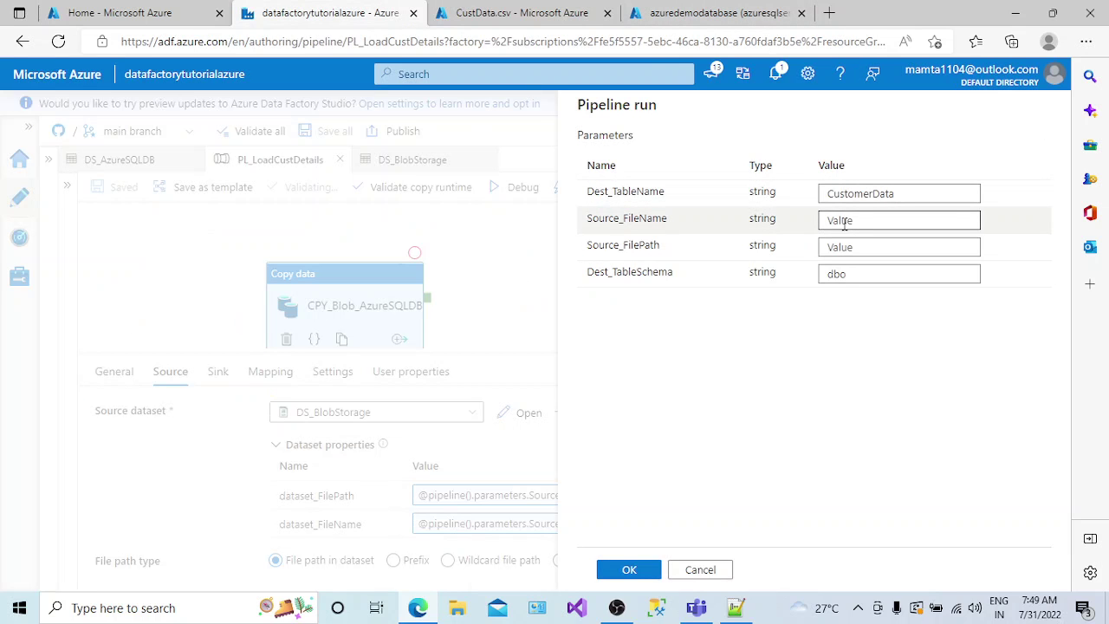
key(ctrl+a)
key(ctrl+v)
- Check the blob's container, set Source_FilePath to input/, and run the pipeline with these parameter values
click(841, 251)
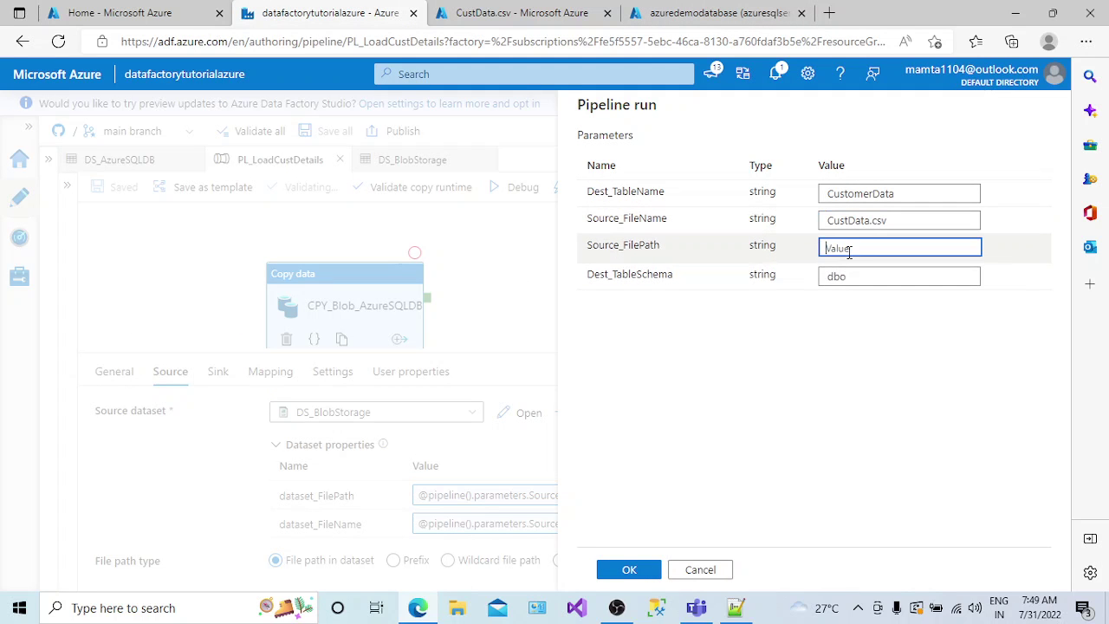
click(567, 16)
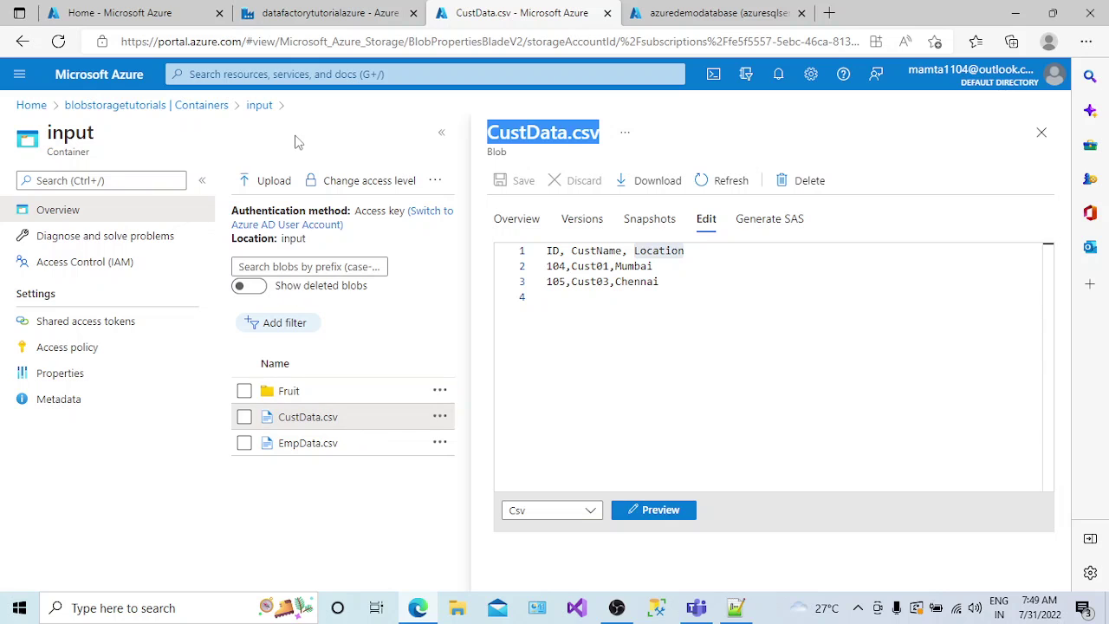
click(338, 16)
click(841, 249)
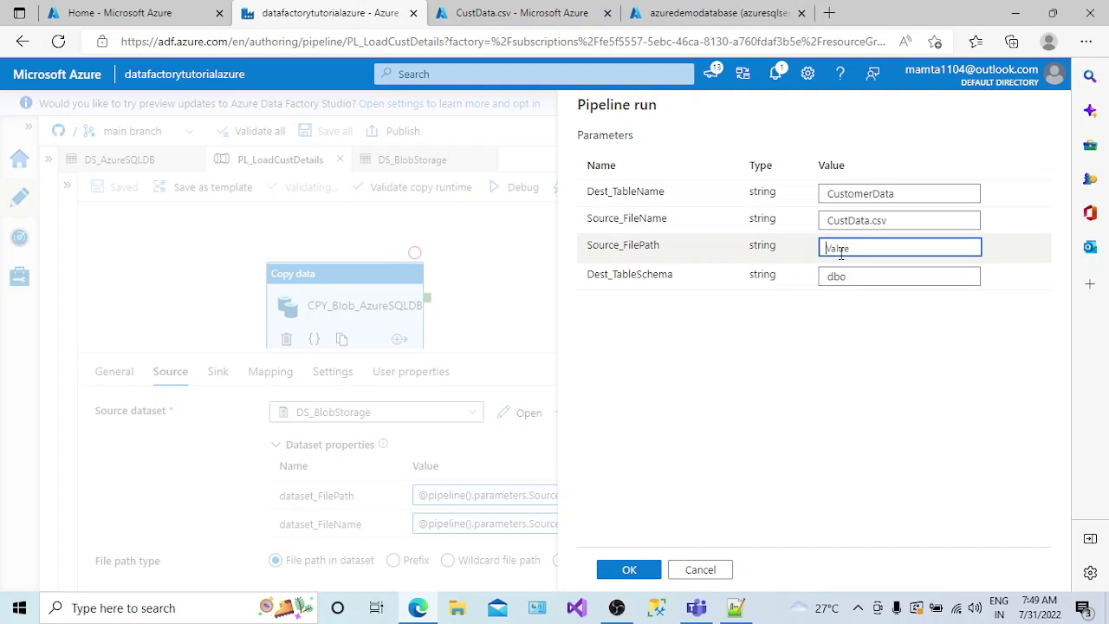
text(input/)
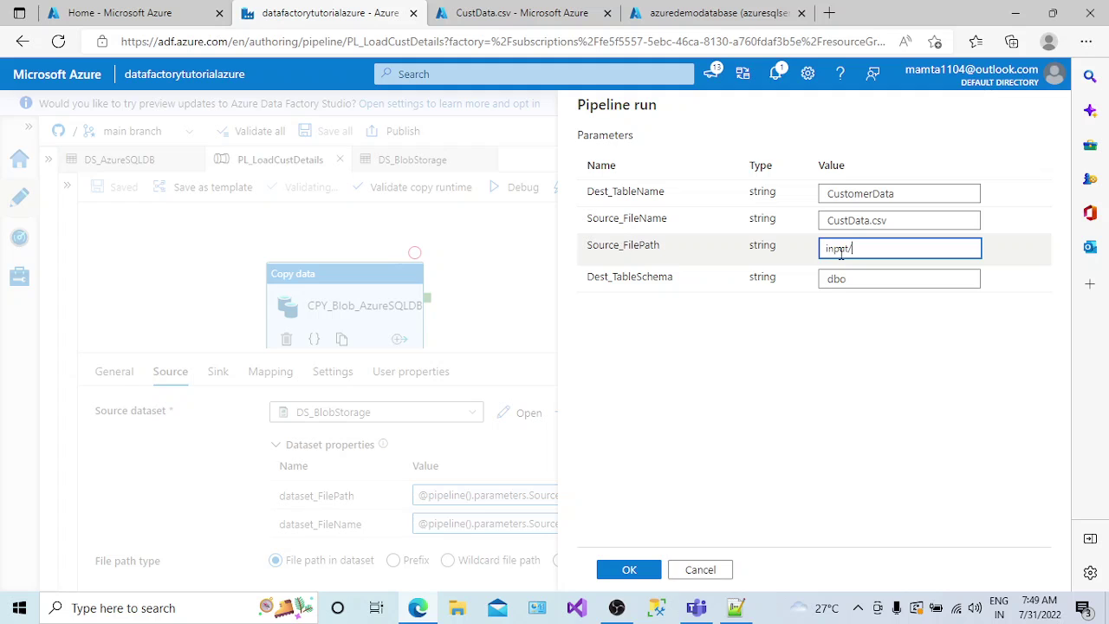
click(809, 369)
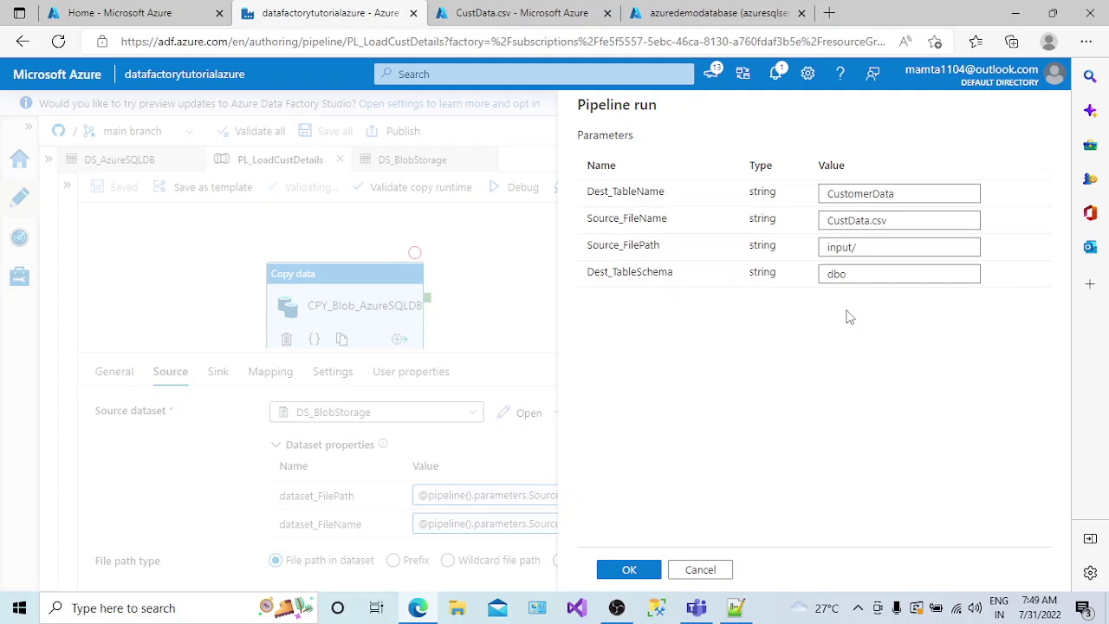
click(640, 573)
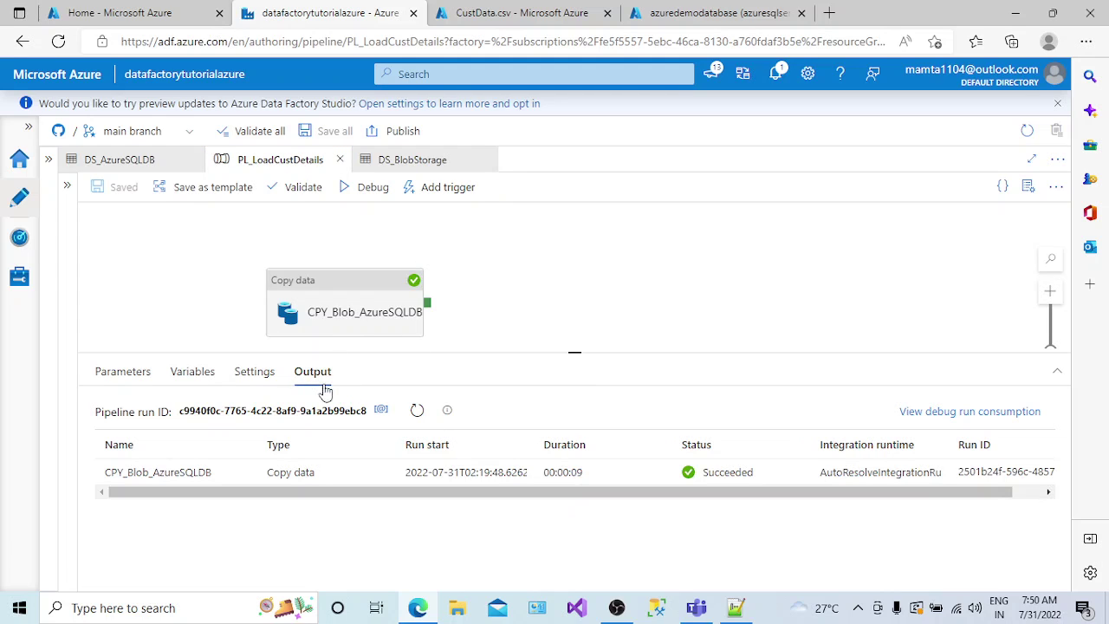
- Open the run details of the CPY_Blob_AzureSQLDB activity and examine the files read, rows read and rows written
drag(445, 491, 346, 503)
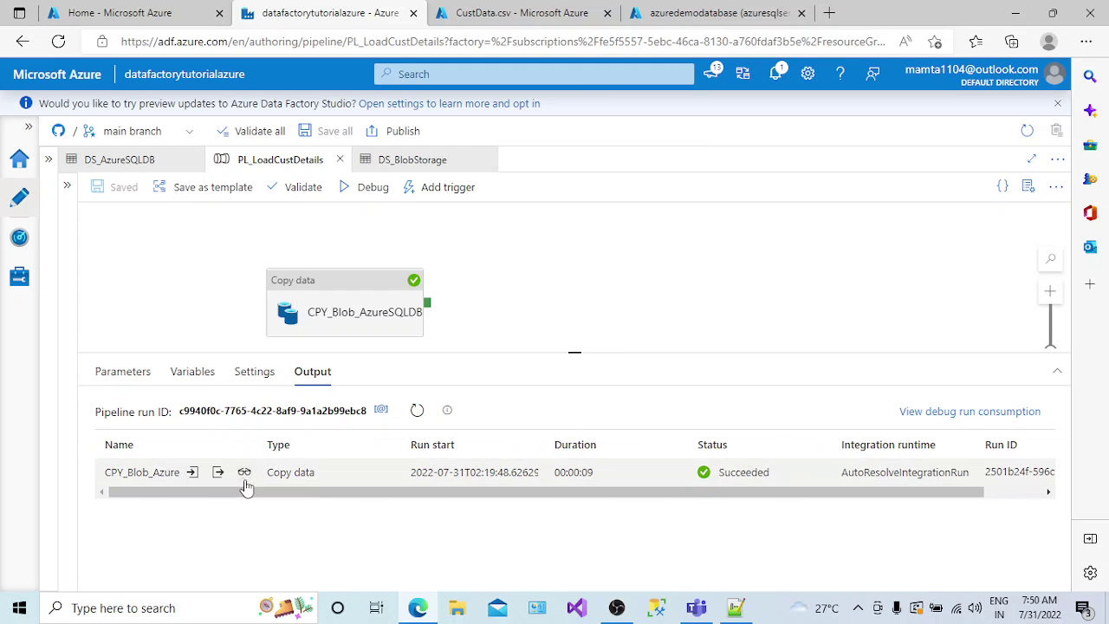
click(246, 475)
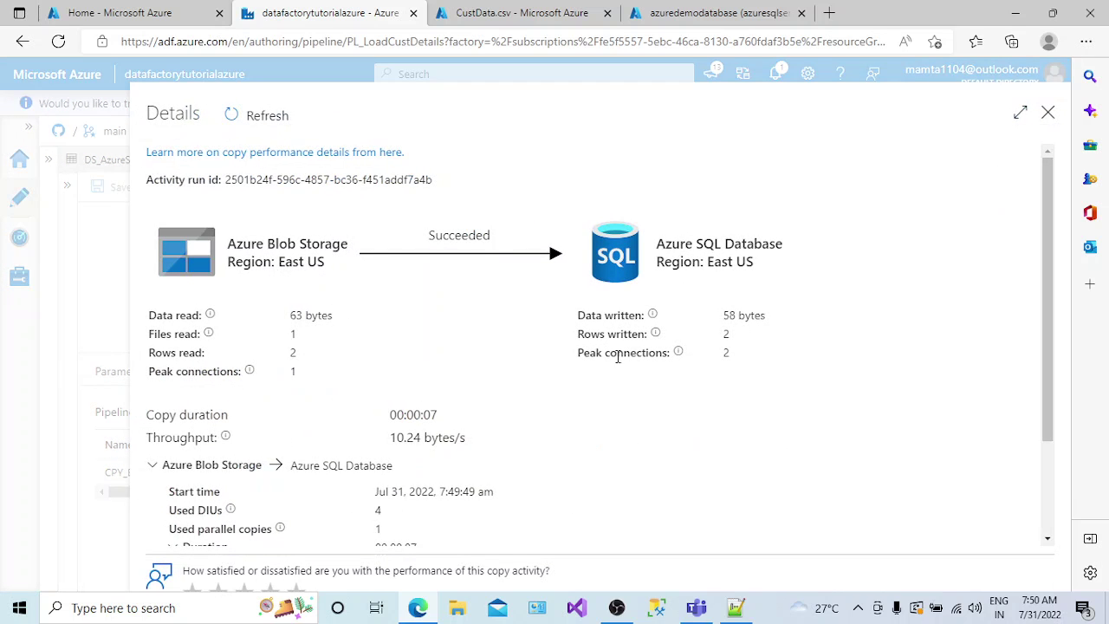
double_click(292, 335)
double_click(293, 353)
double_click(726, 335)
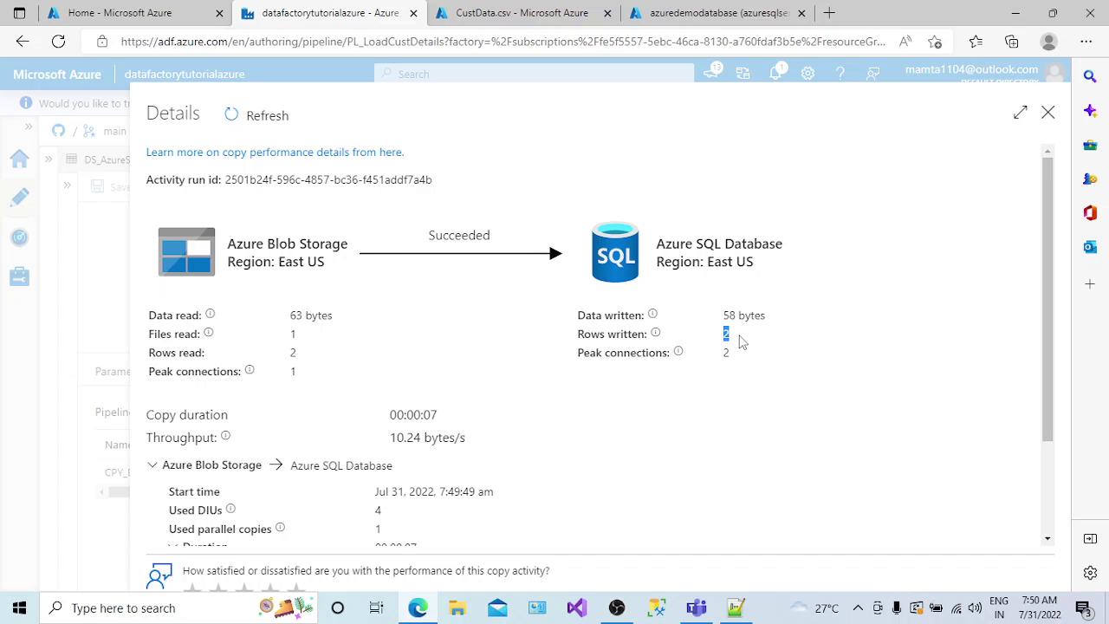
click(1048, 113)
- Run the SELECT TOP (1000) query on dbo.CustomerData and compare its results with the data rows of CustData.csv
click(484, 10)
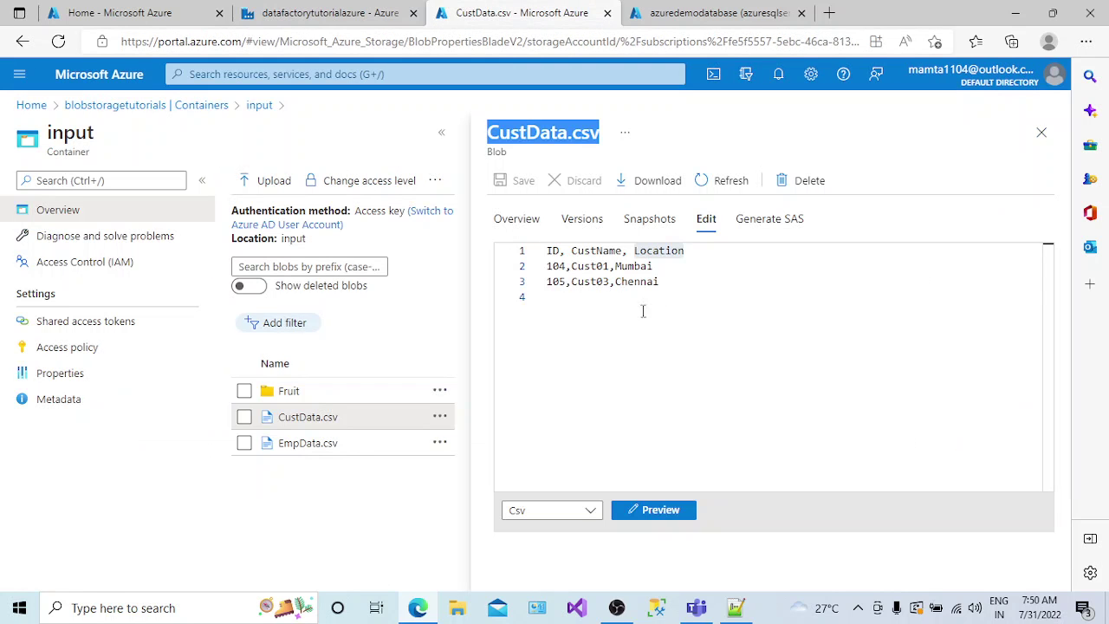
drag(670, 296, 546, 266)
click(765, 9)
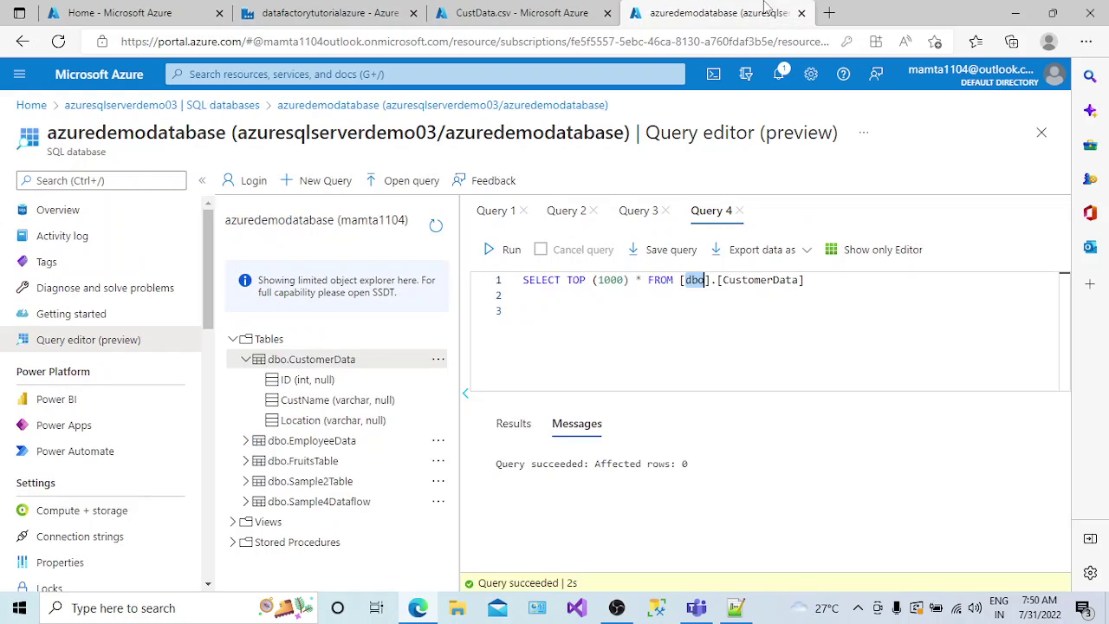
click(671, 319)
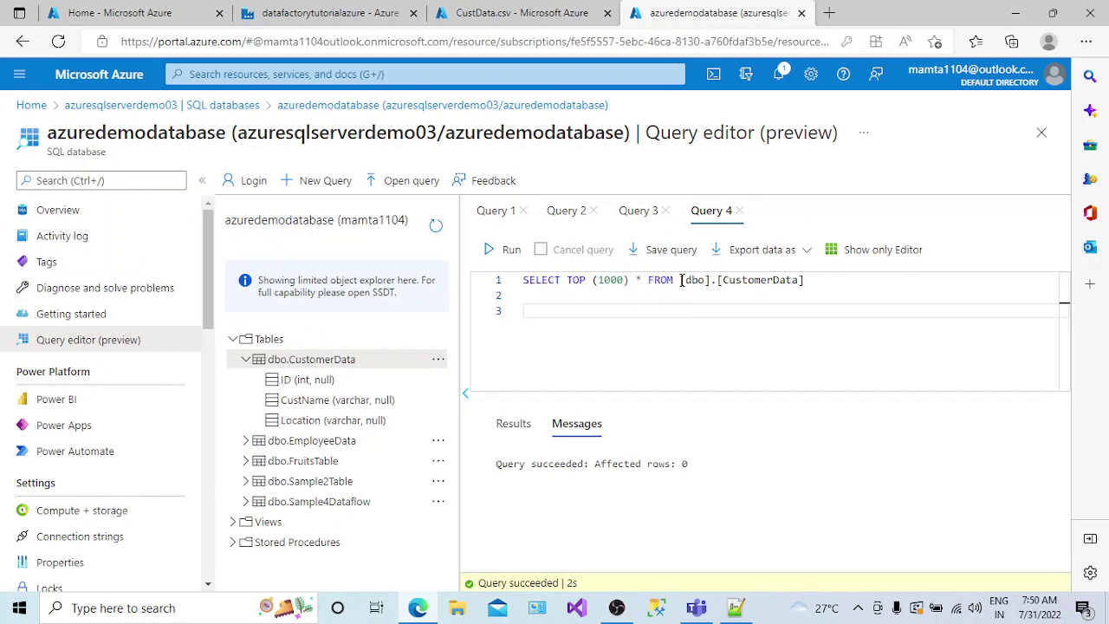
click(507, 251)
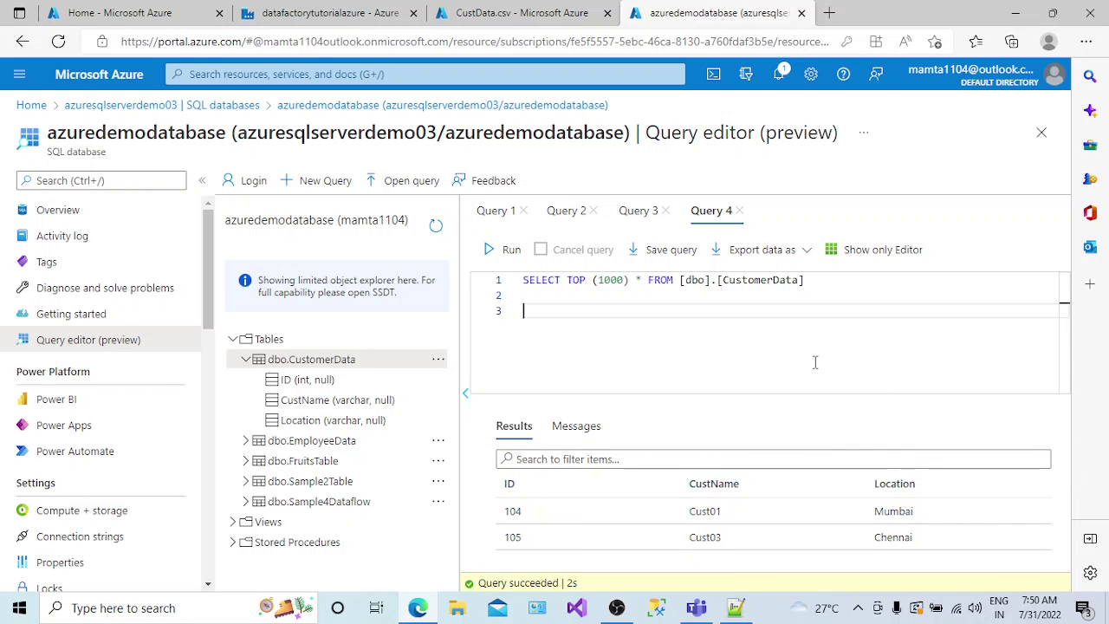
click(542, 17)
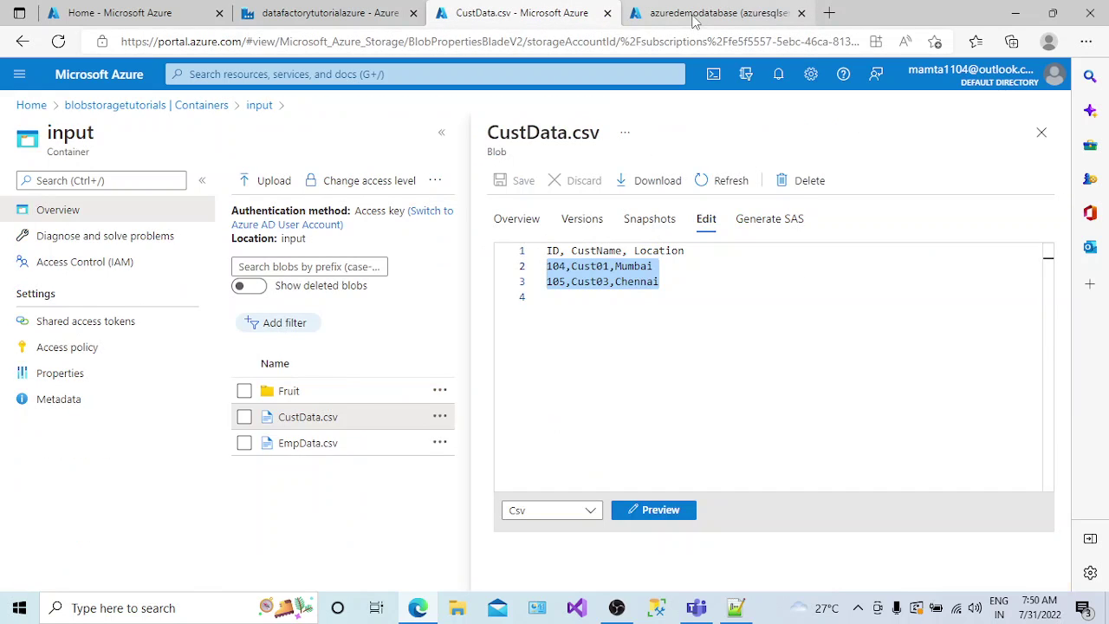
click(694, 21)
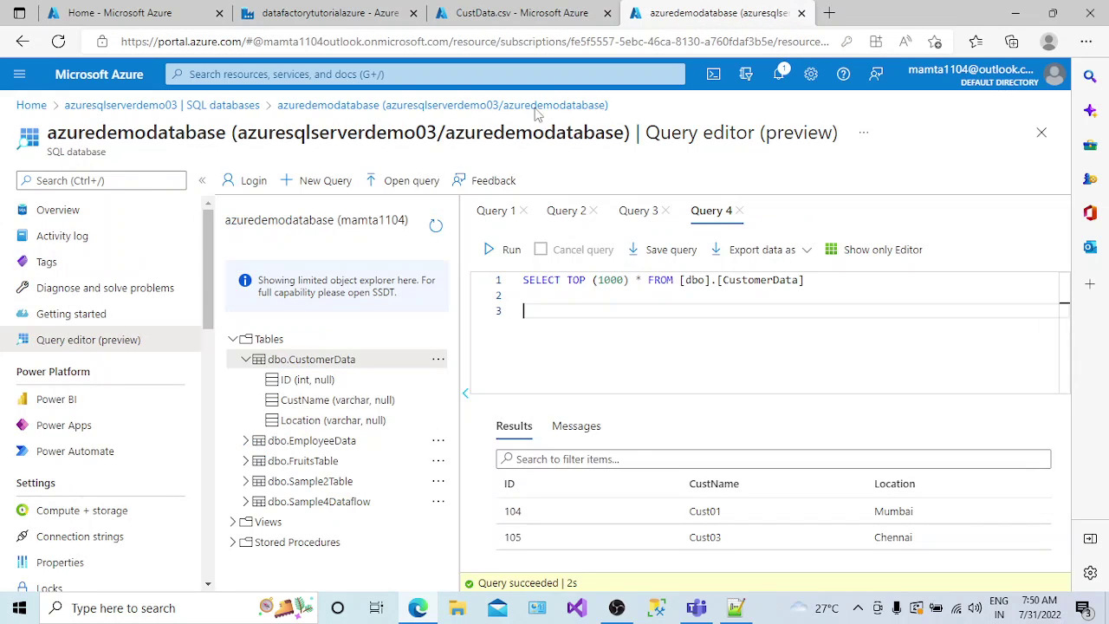
- Return to the PL_LoadCustDetails pipeline in Data Factory and expand the Factory Resources pane
click(319, 10)
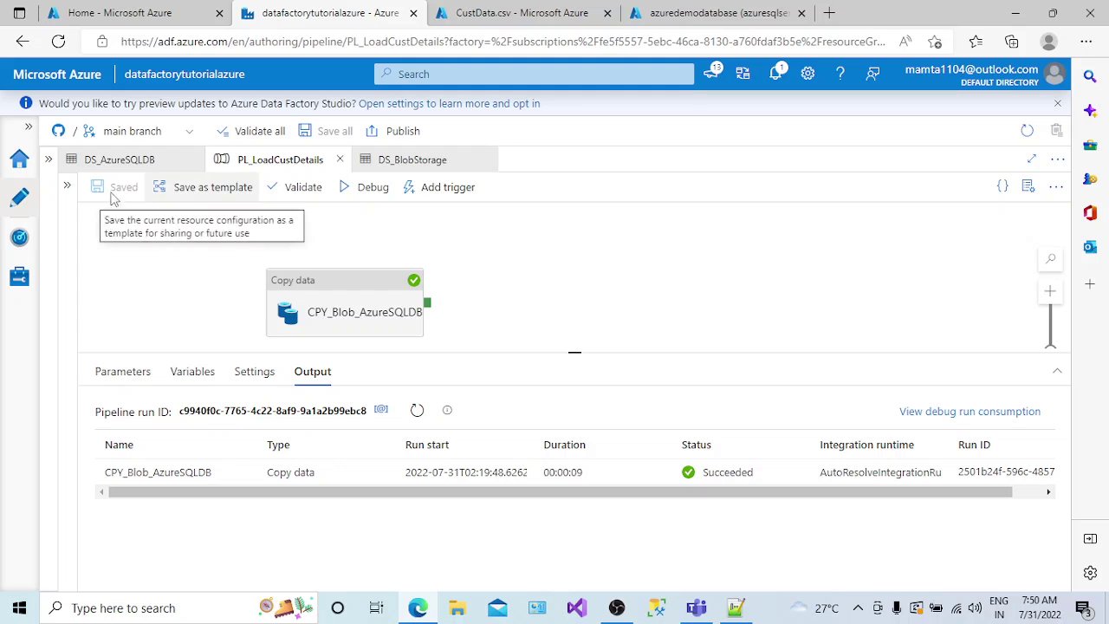
click(49, 160)
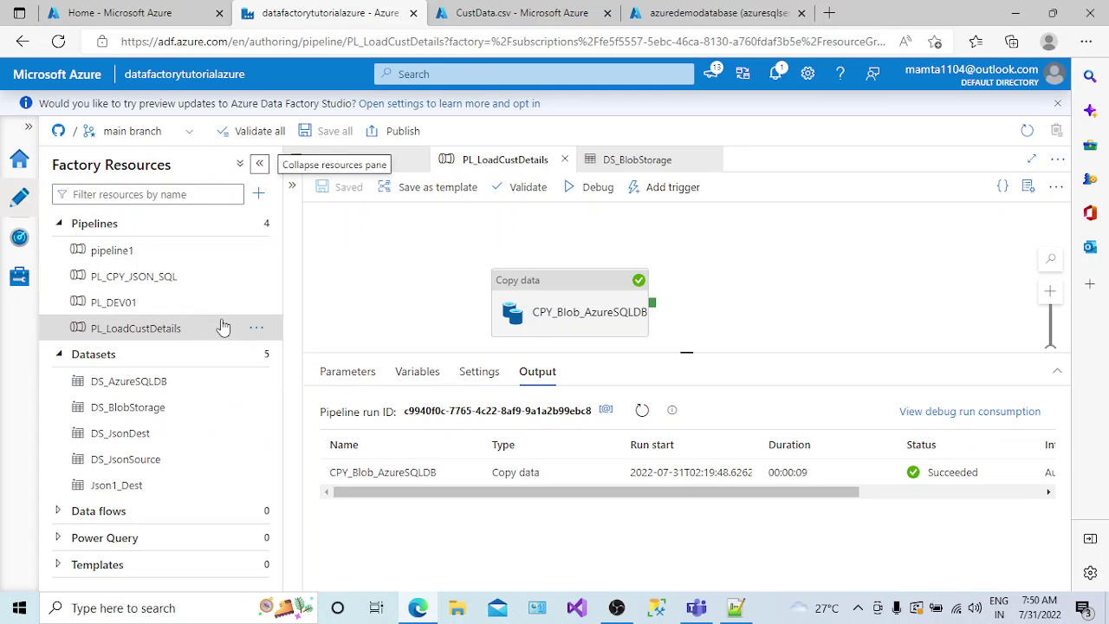
click(659, 16)
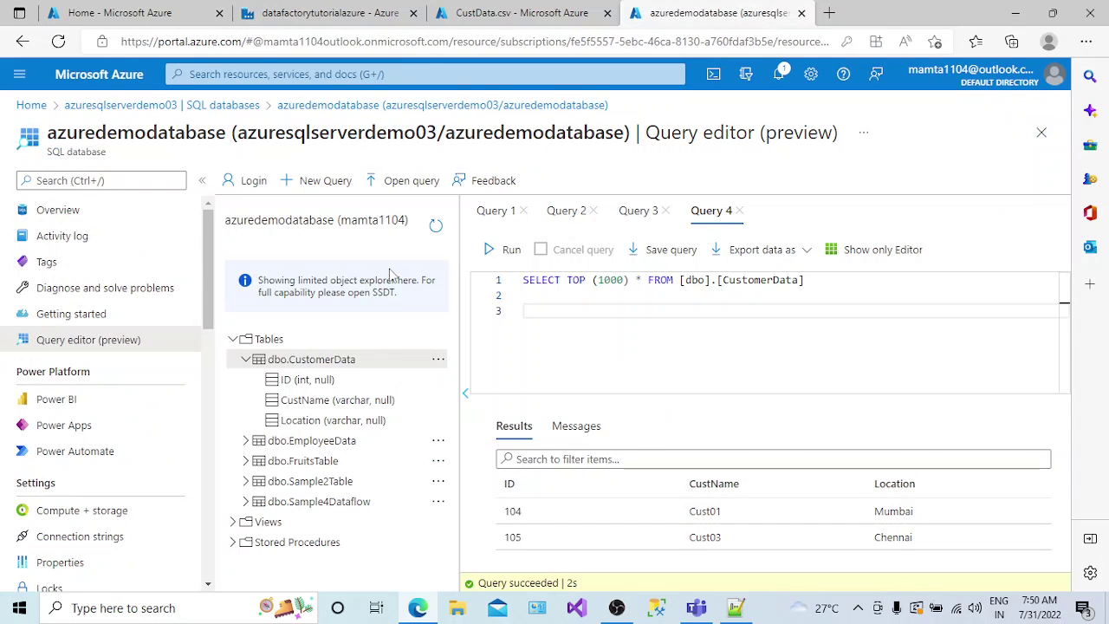
- Switch to the input container in Azure Storage and open FruitsData.csv from the Fruit folder
click(505, 21)
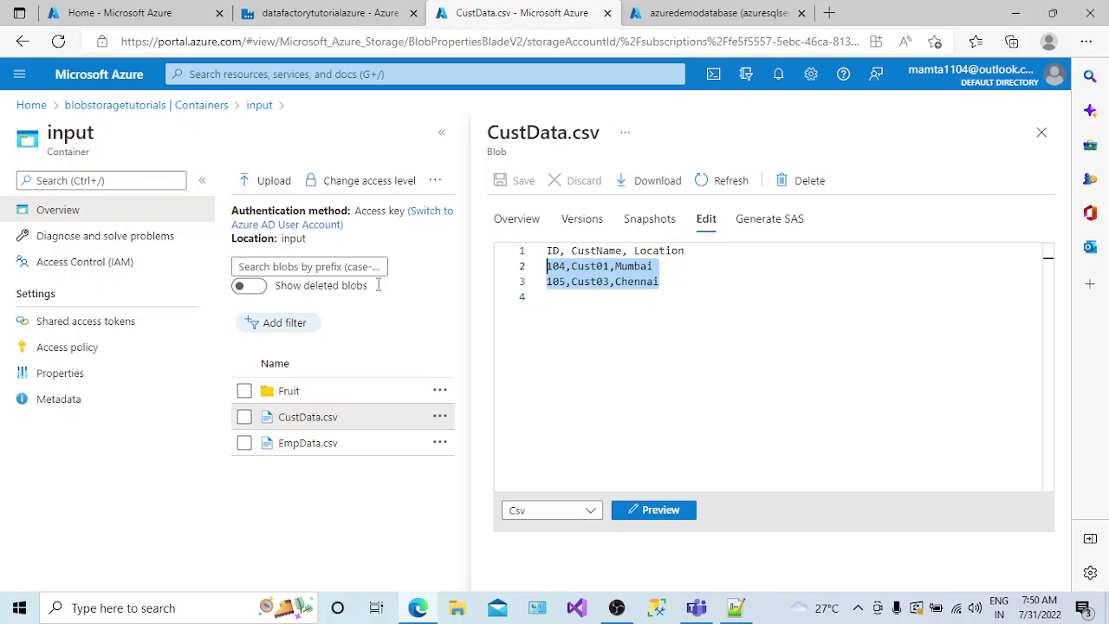
click(309, 446)
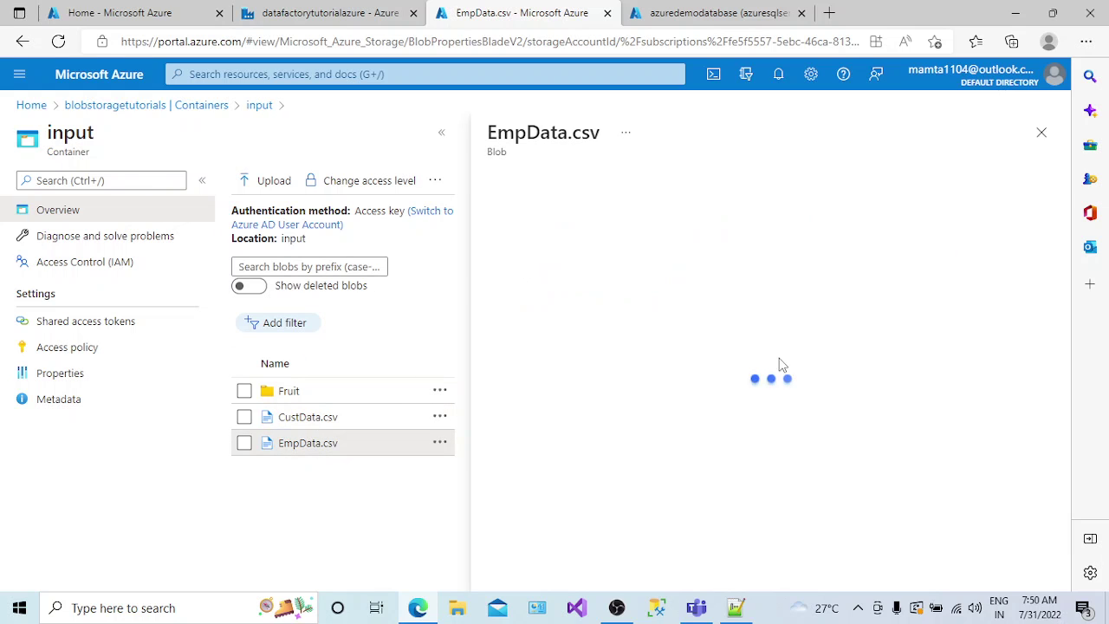
click(1040, 131)
click(291, 364)
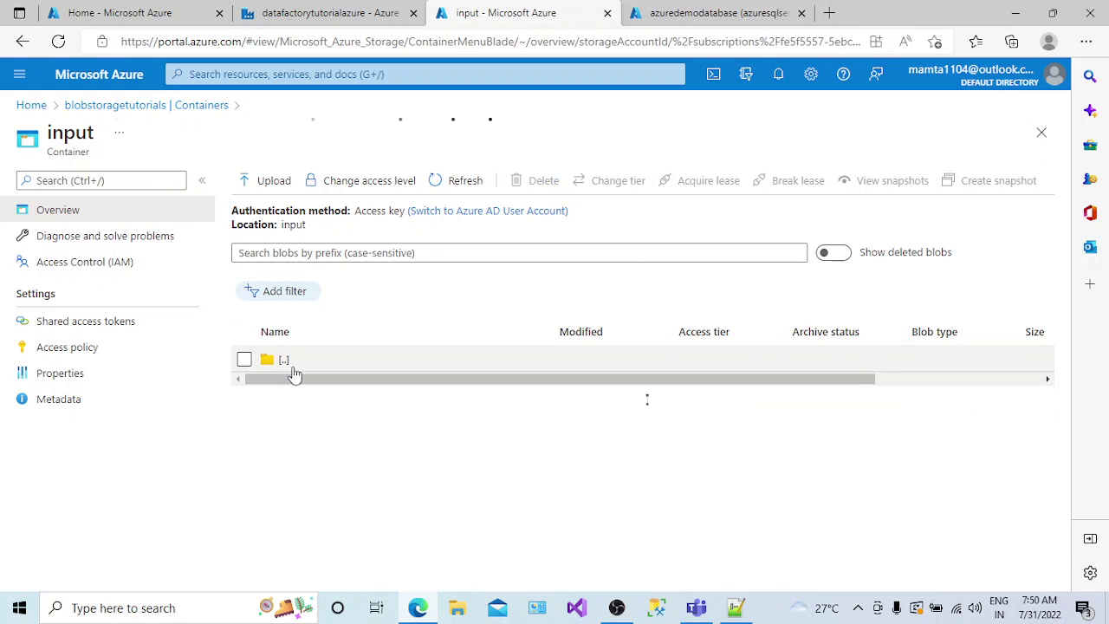
click(310, 386)
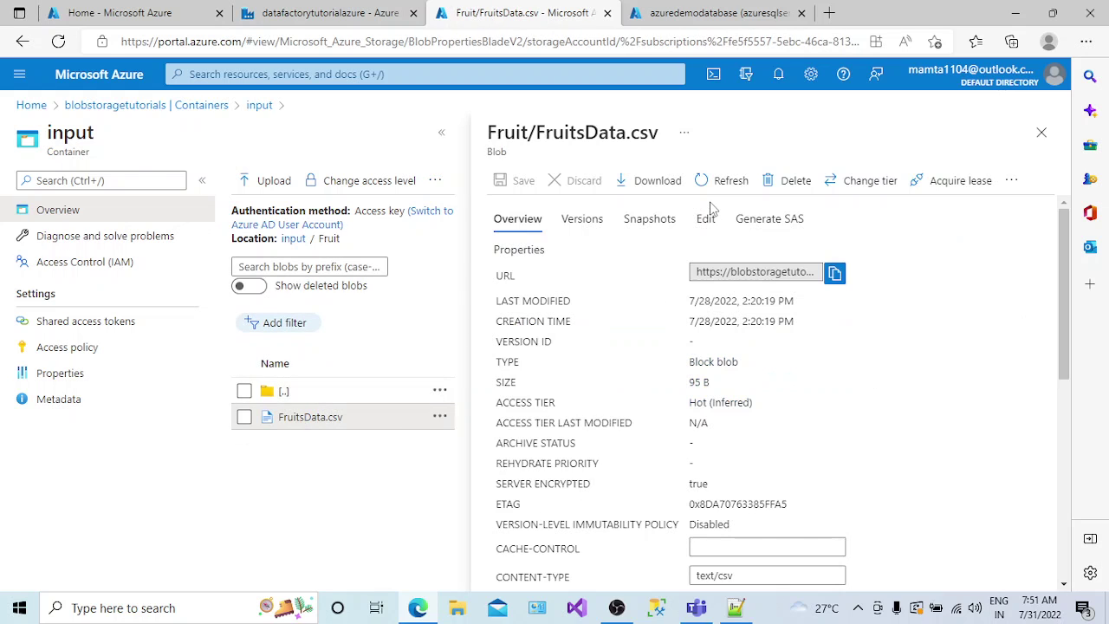
- Display the contents of FruitsData.csv and examine its header row of column names
click(705, 222)
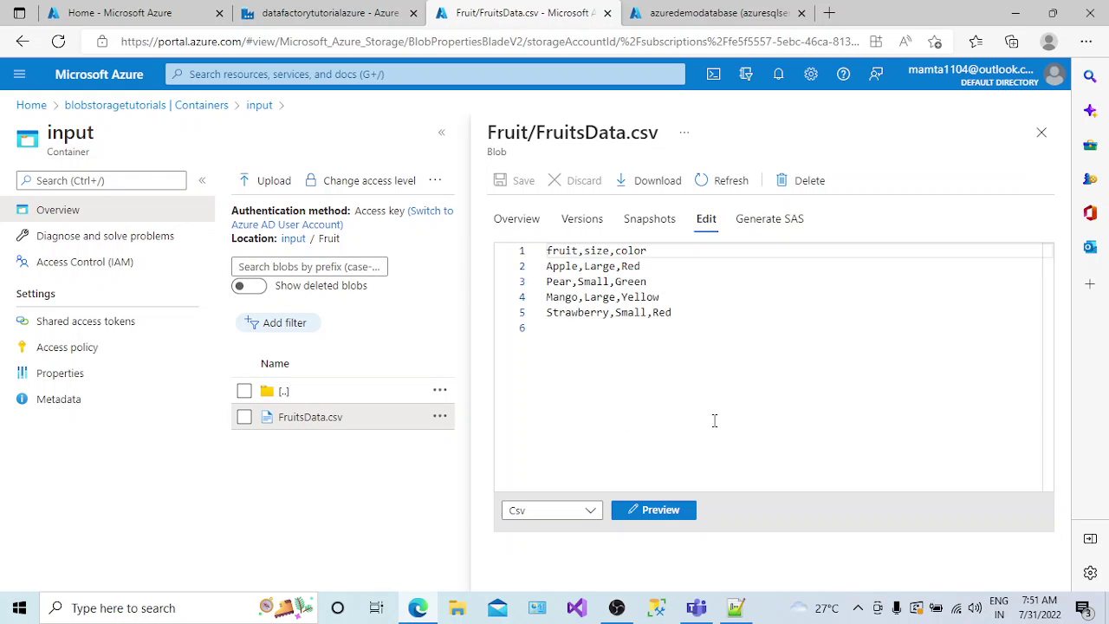
drag(650, 249, 544, 251)
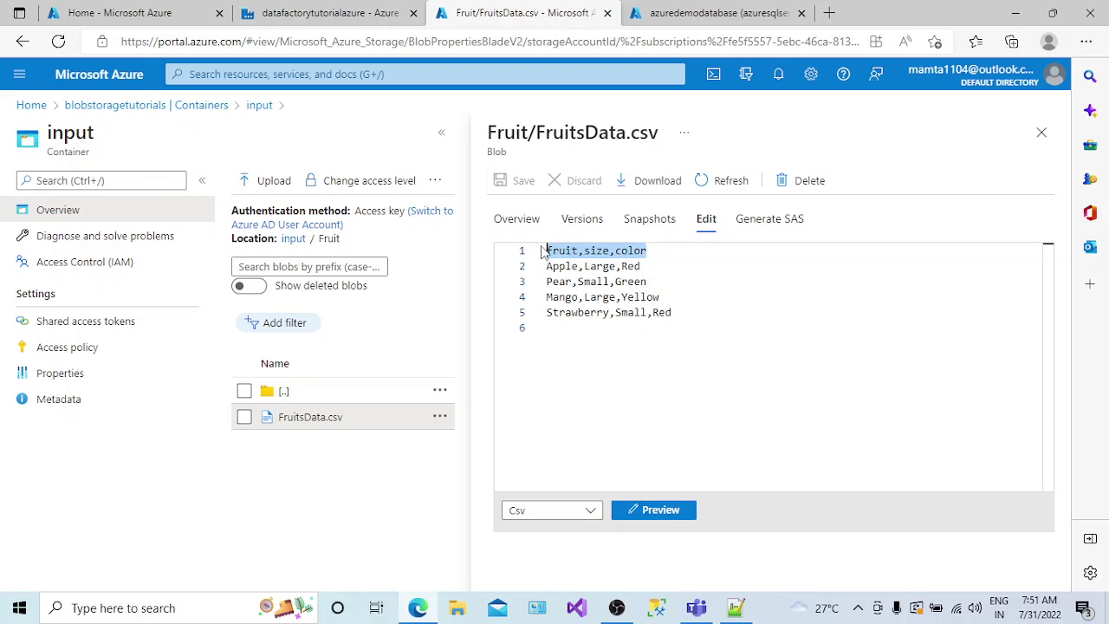
- In the azuredemodatabase query editor, replace the SELECT query with a CREATE TABLE statement for dbo.FruitData with an empty column list
click(716, 12)
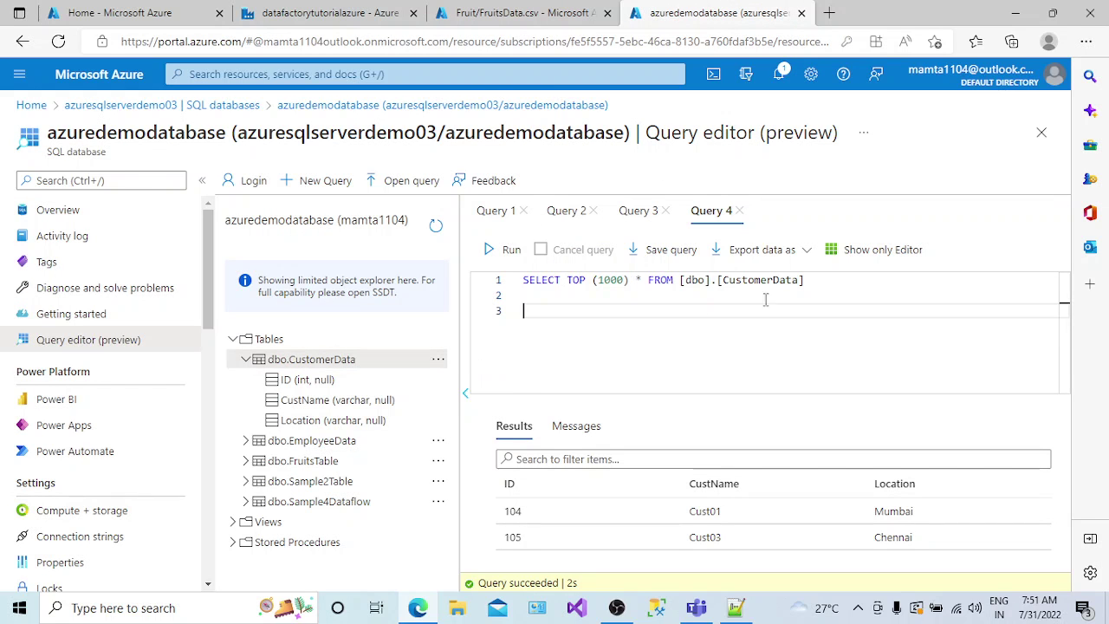
drag(806, 280, 516, 282)
key(Delete)
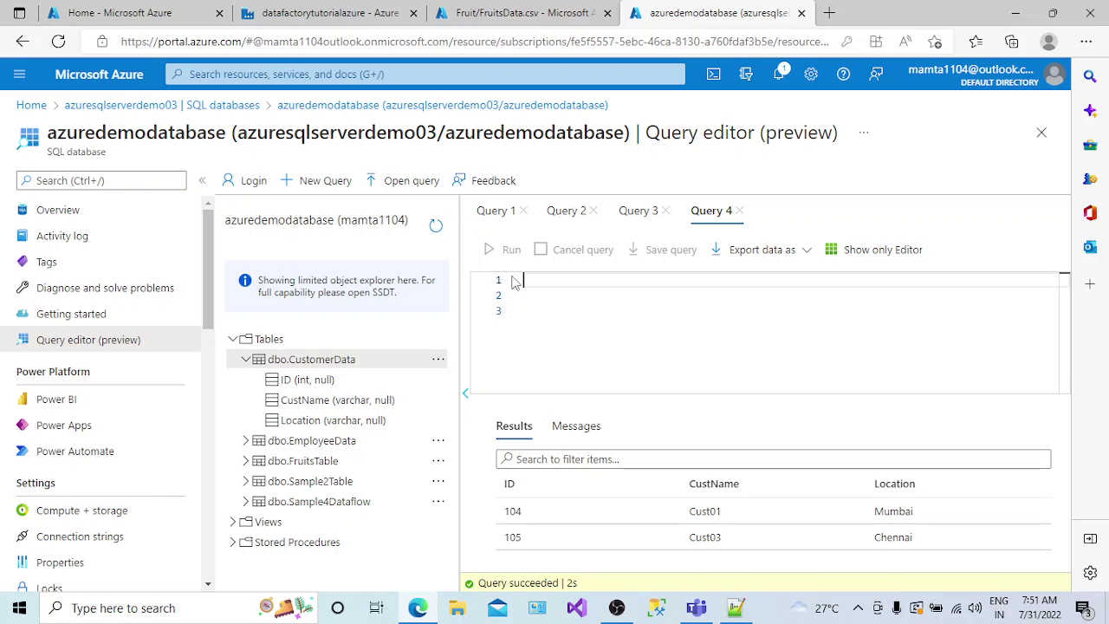
key(Return)
text(CREATE TABLE )
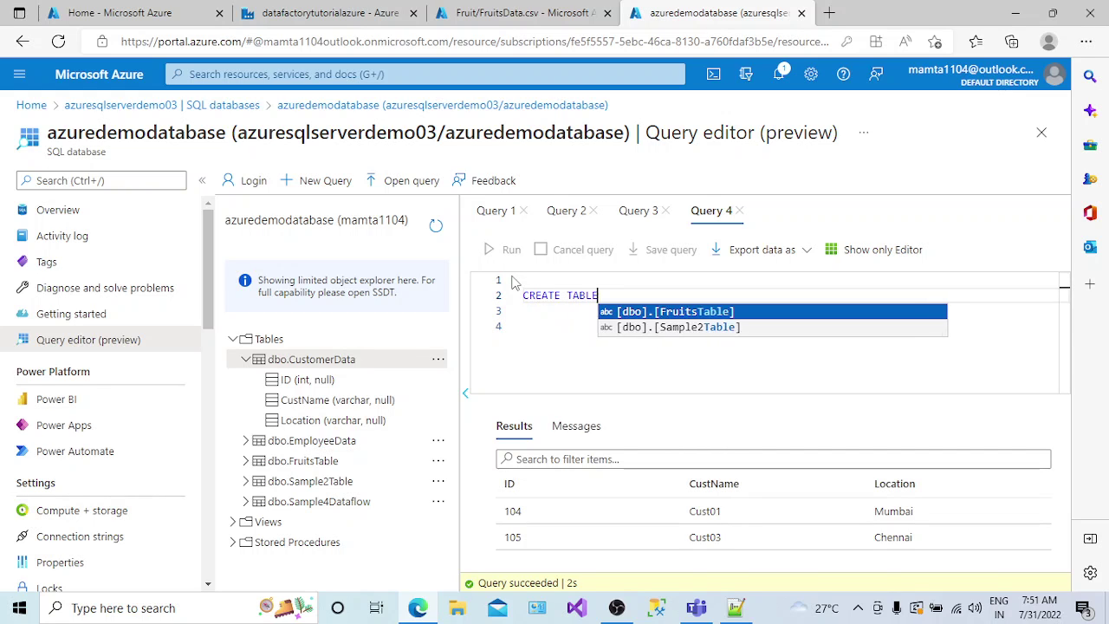
text(dbo.Fri)
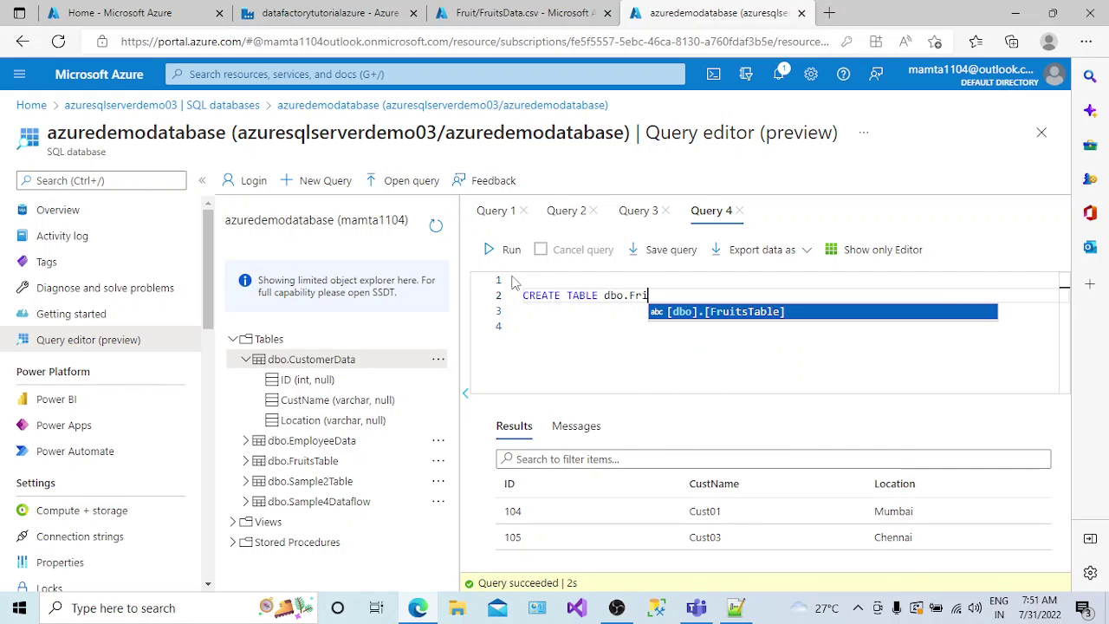
key(BackSpace)
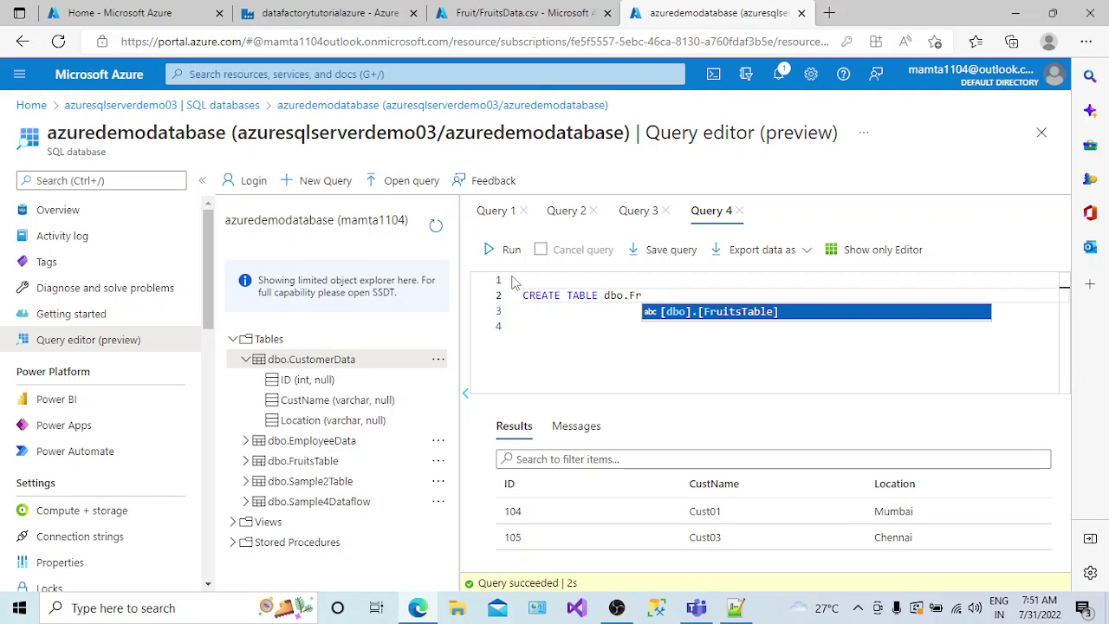
text(uitdata)
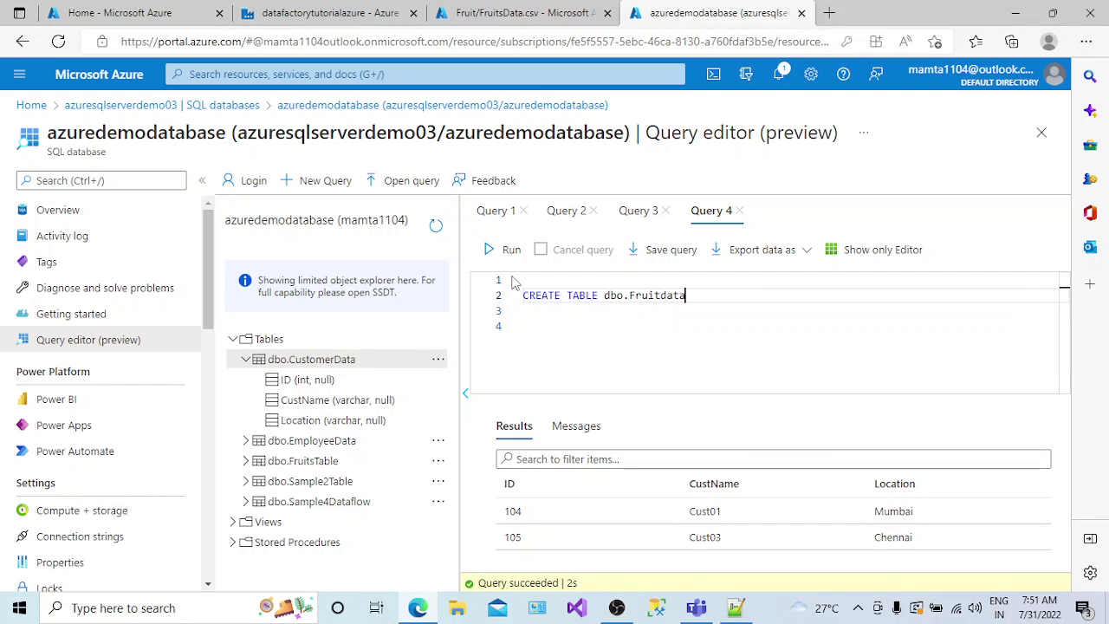
key(BackSpace)
key(BackSpace)
text(tData)
key(Return)
text(()
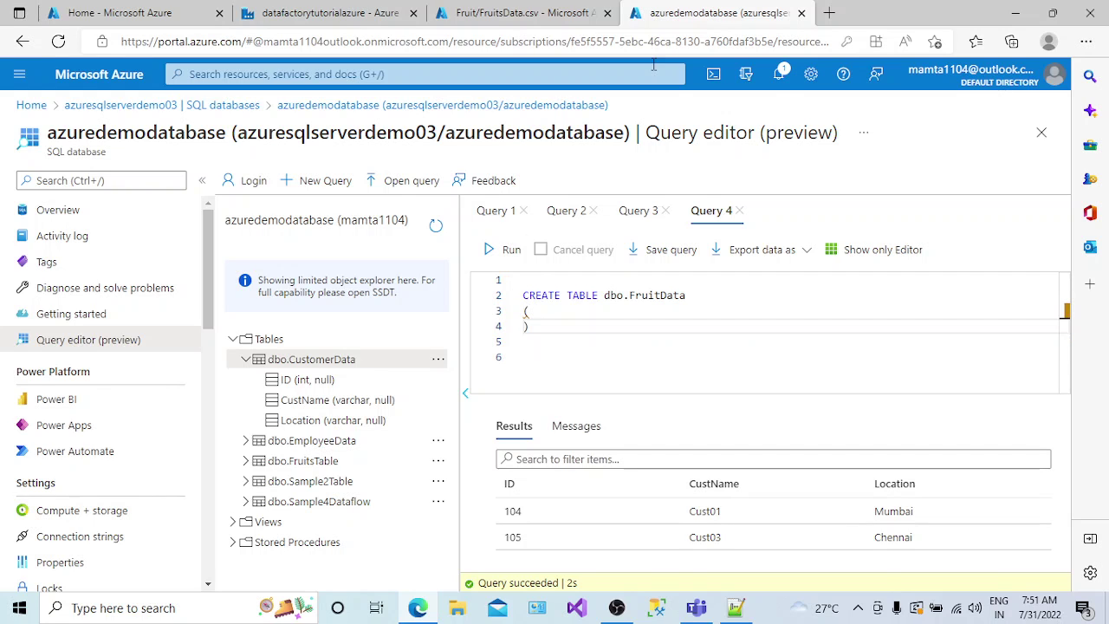
- Copy the fruit column name from FruitsData.csv into the CREATE TABLE statement and define it as varchar(10)
click(513, 12)
double_click(564, 254)
key(ctrl+c)
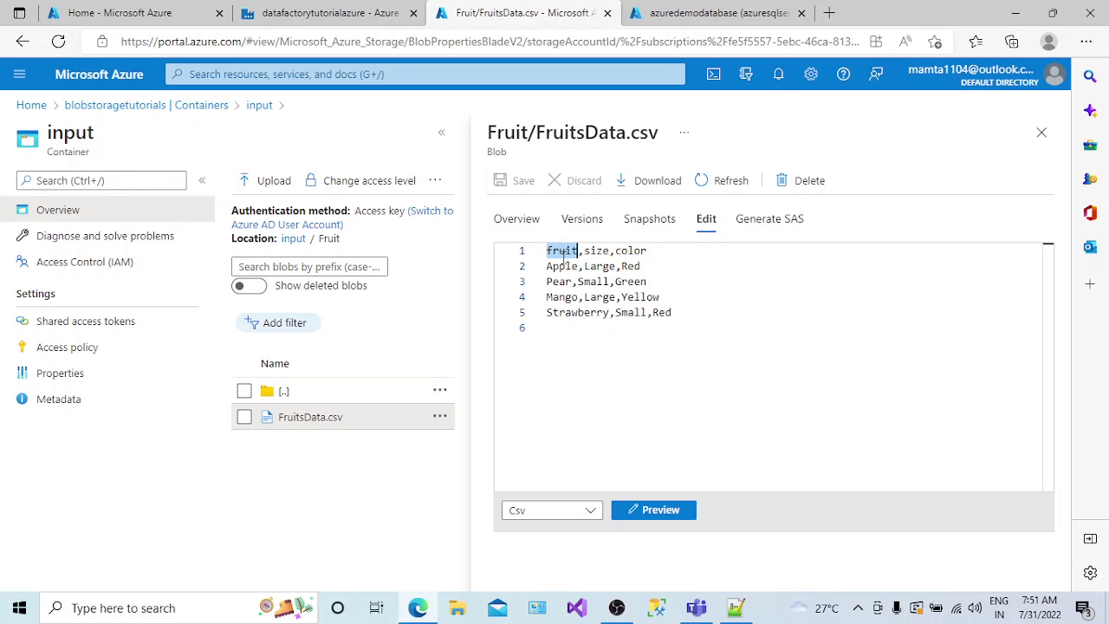
key(ctrl+Tab)
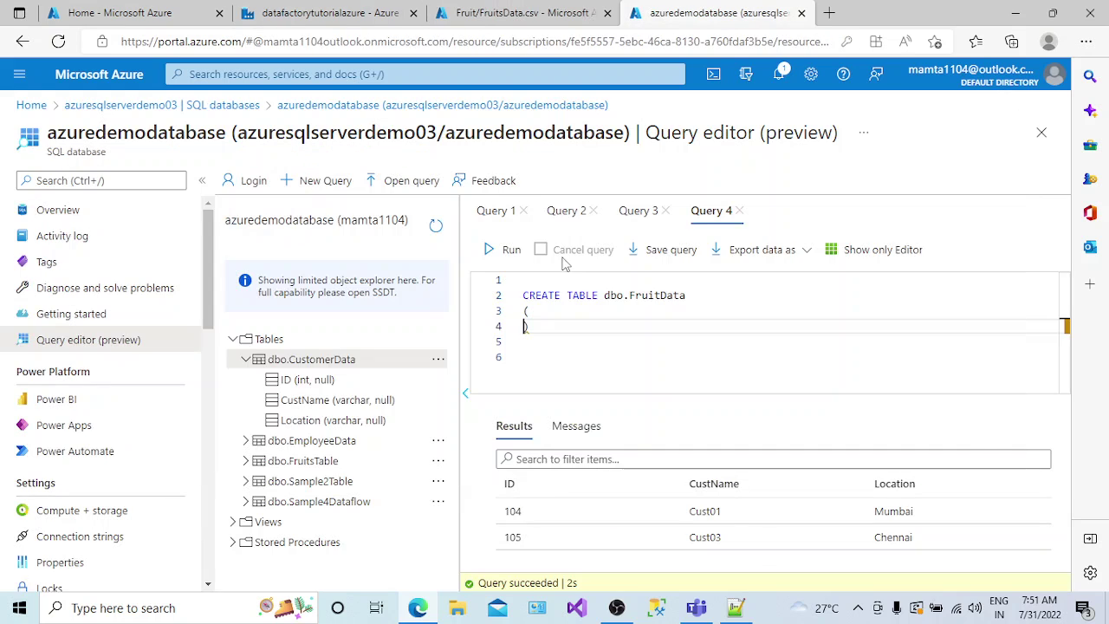
key(ctrl+v)
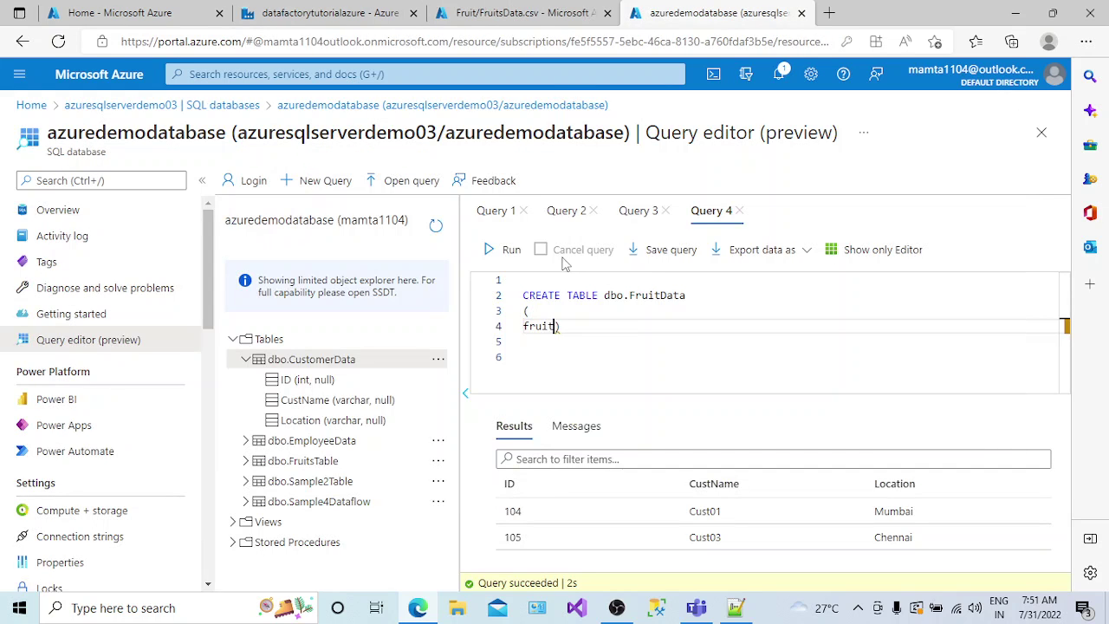
text(varchr)
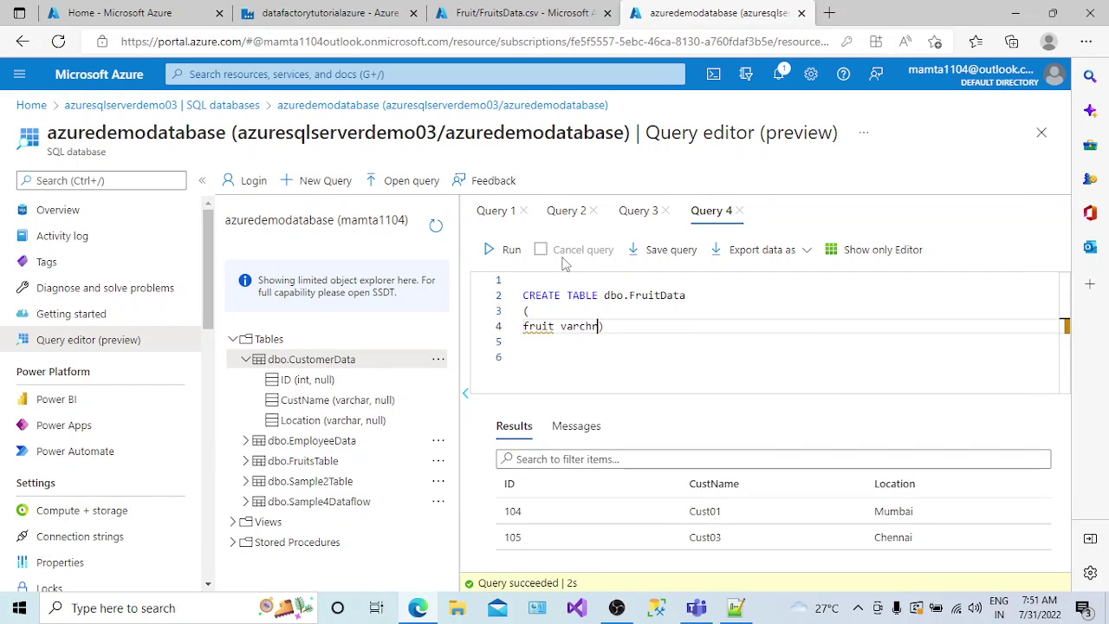
key(BackSpace)
text(ar(10))
text(,)
key(Return)
- Copy the size column name from FruitsData.csv into the statement as the second column, defined as varchar(10)
click(559, 12)
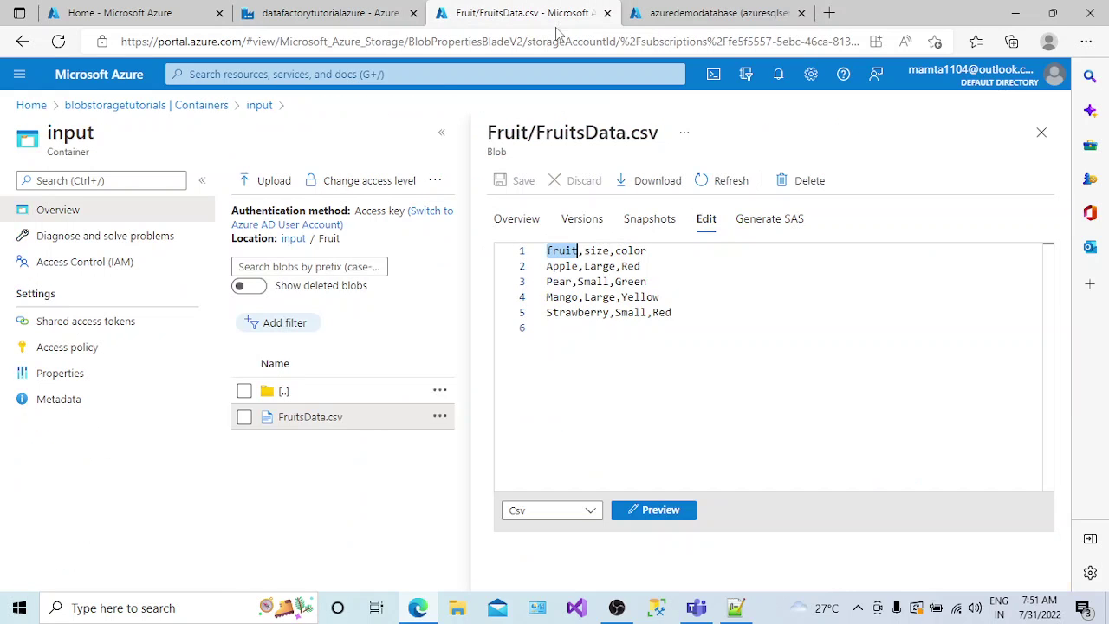
double_click(593, 256)
key(ctrl+c)
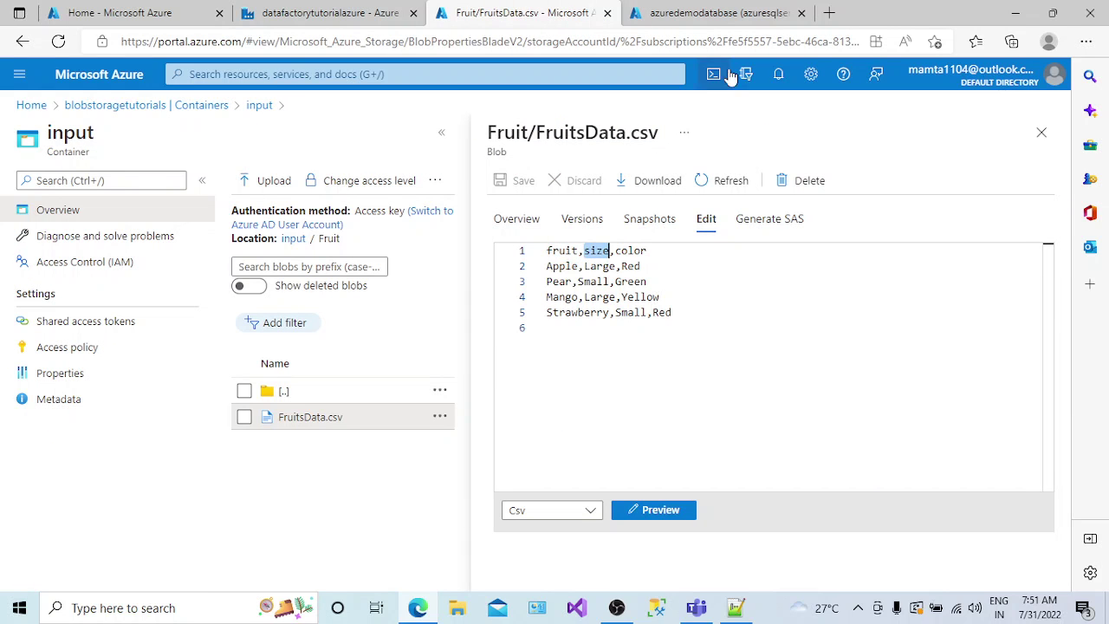
click(719, 12)
key(ctrl+v)
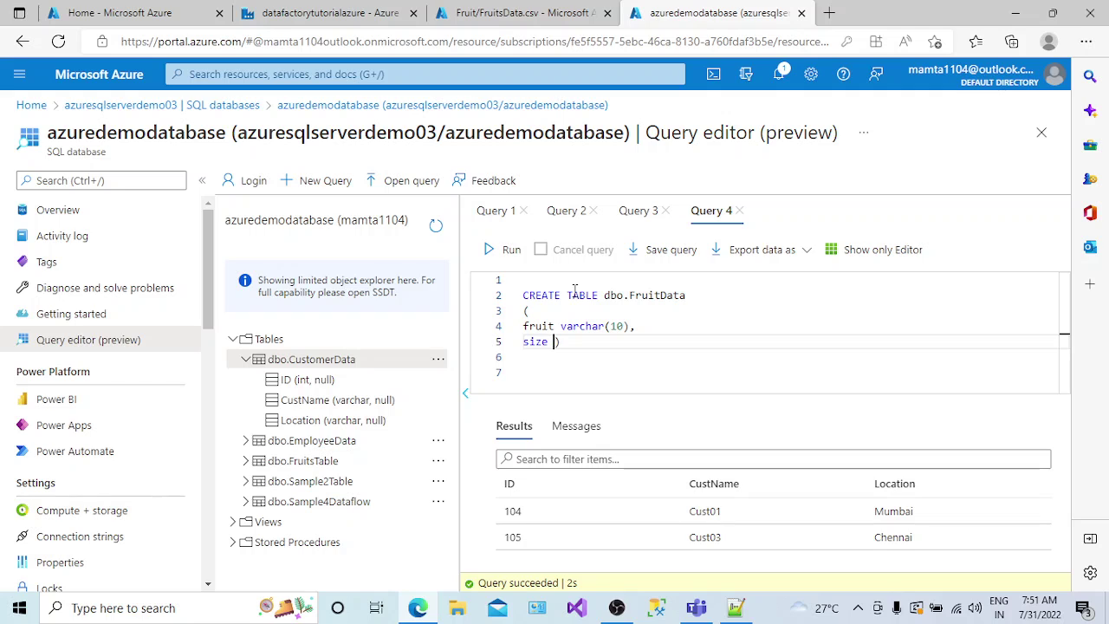
text(varcggr)
key(BackSpace)
key(BackSpace)
text(har(10),)
key(Return)
text())
- Copy the color column name from FruitsData.csv into the statement as the last column, defined as varchar(10), with the closing parenthesis below
click(484, 12)
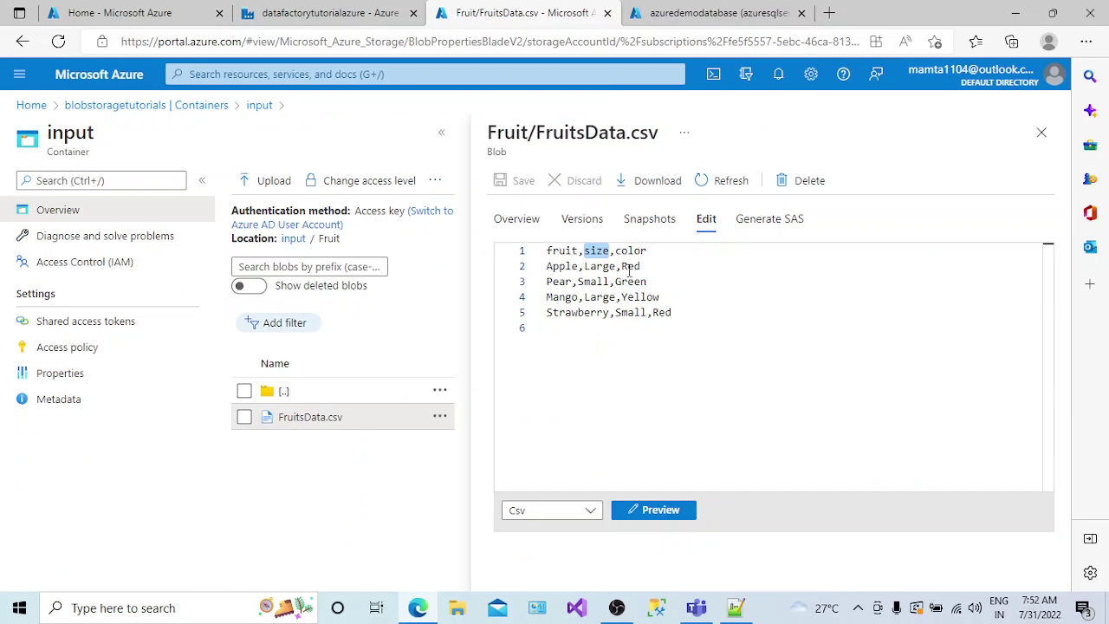
double_click(631, 251)
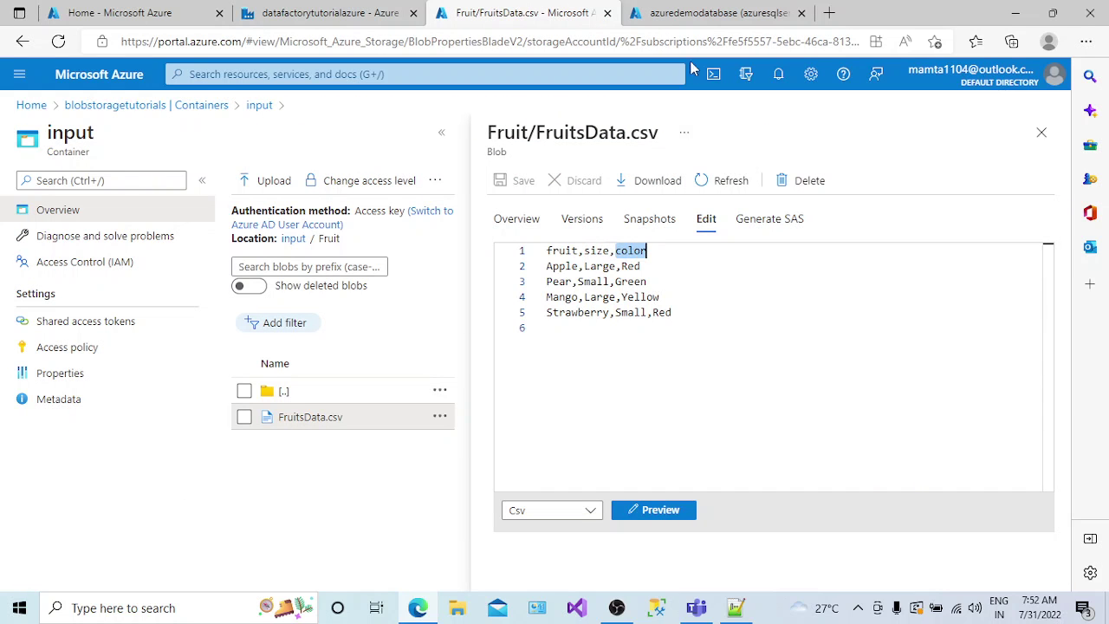
key(ctrl+c)
click(702, 13)
key(Left)
key(ctrl+v)
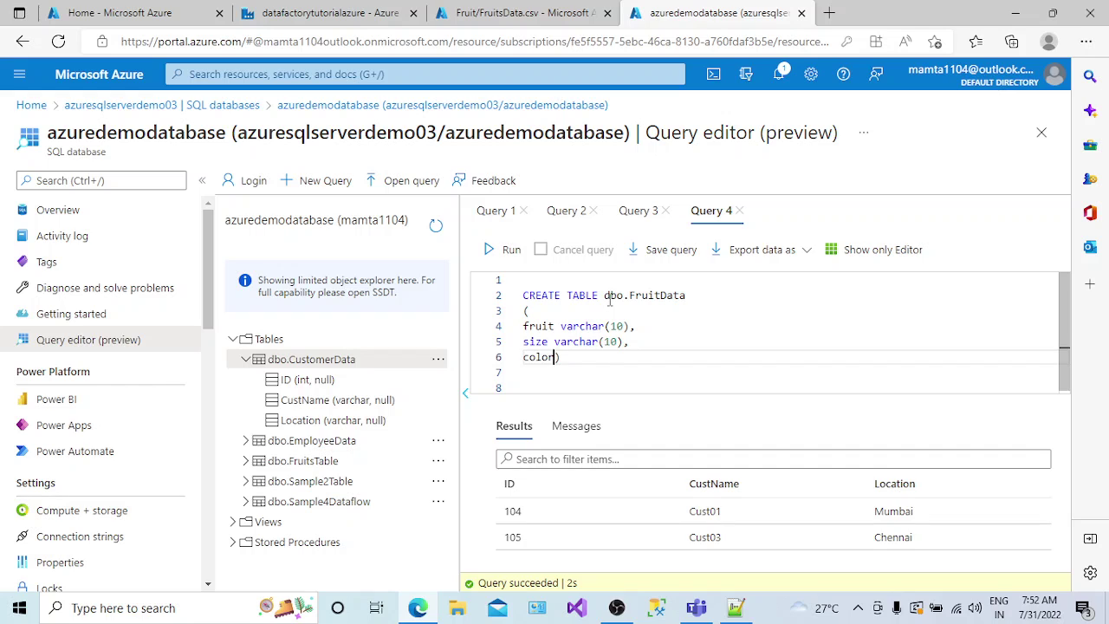
text(varchar(1)
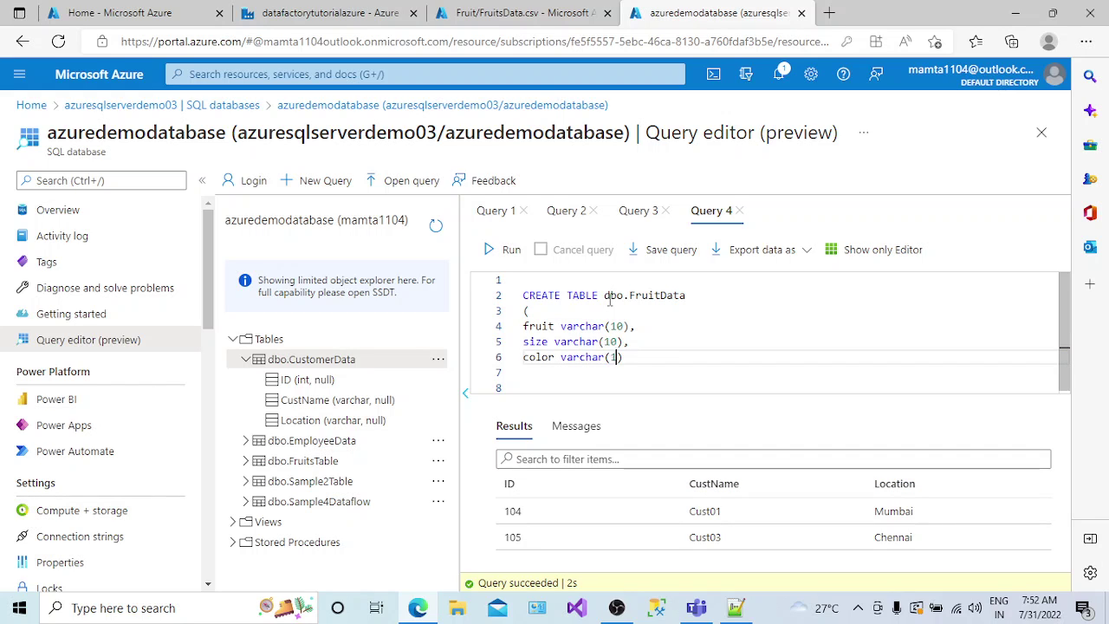
text(0))
key(Return)
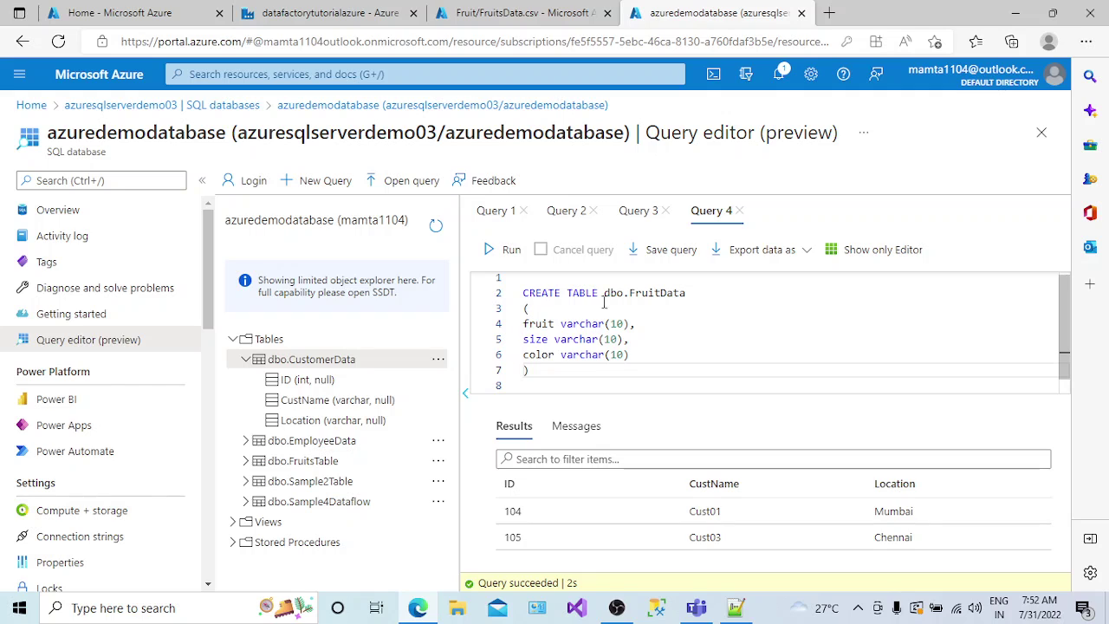
- Enclose the size column name in square brackets and run the statement to create dbo.FruitData
click(525, 342)
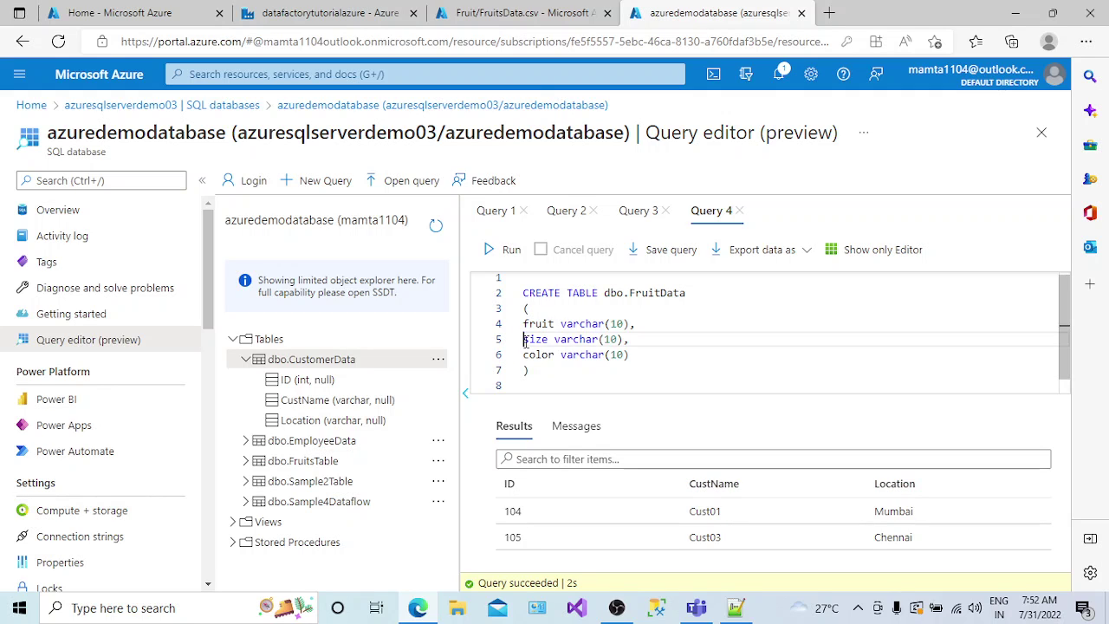
text([)
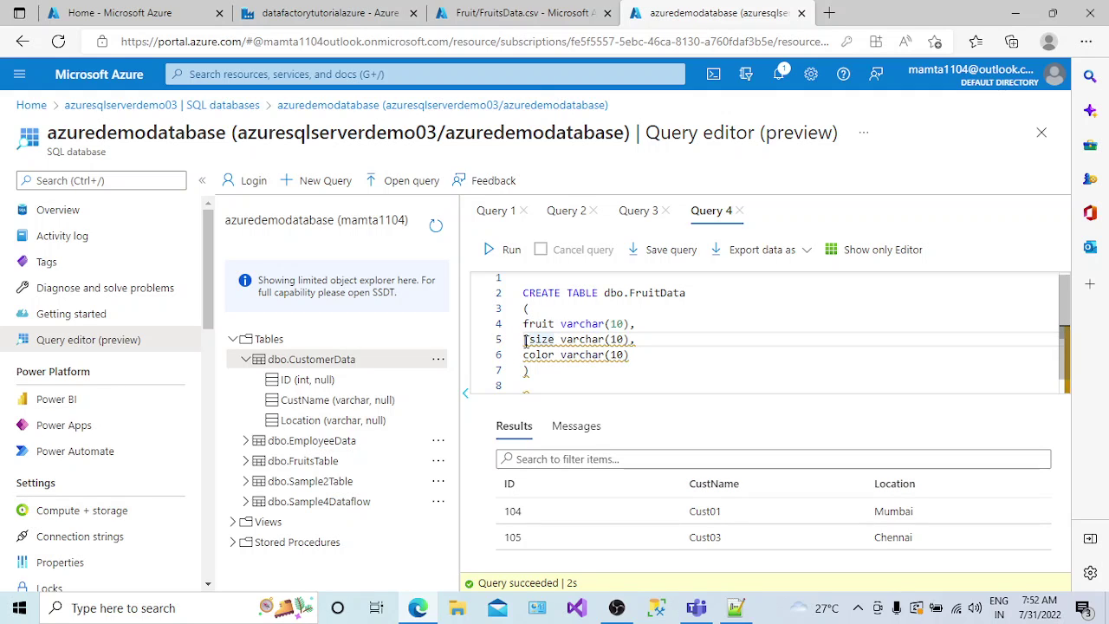
click(555, 340)
text(])
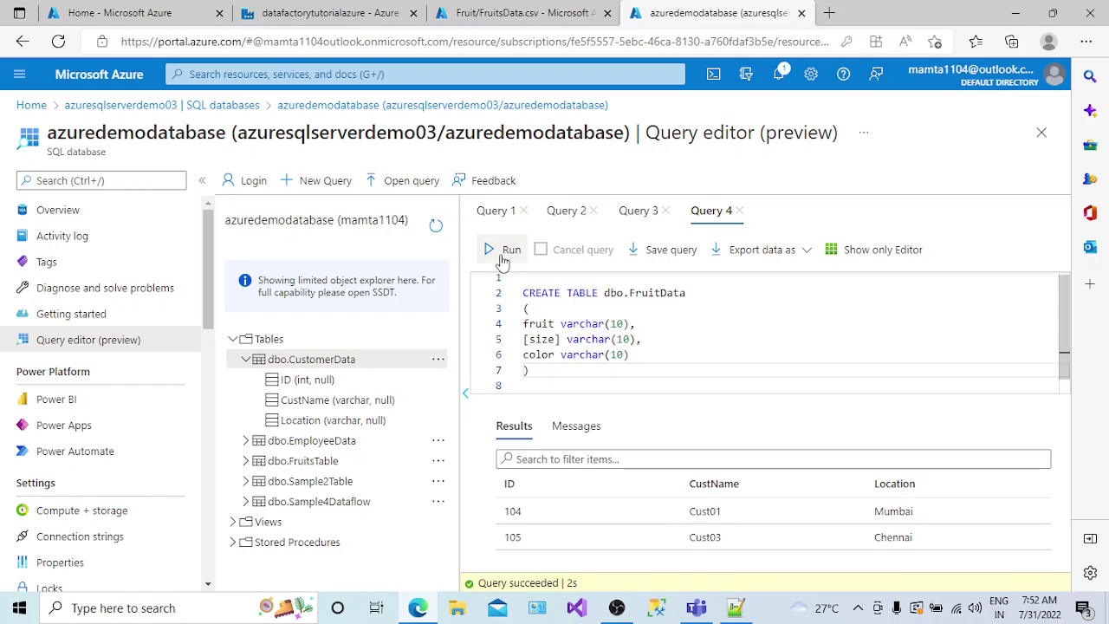
click(502, 254)
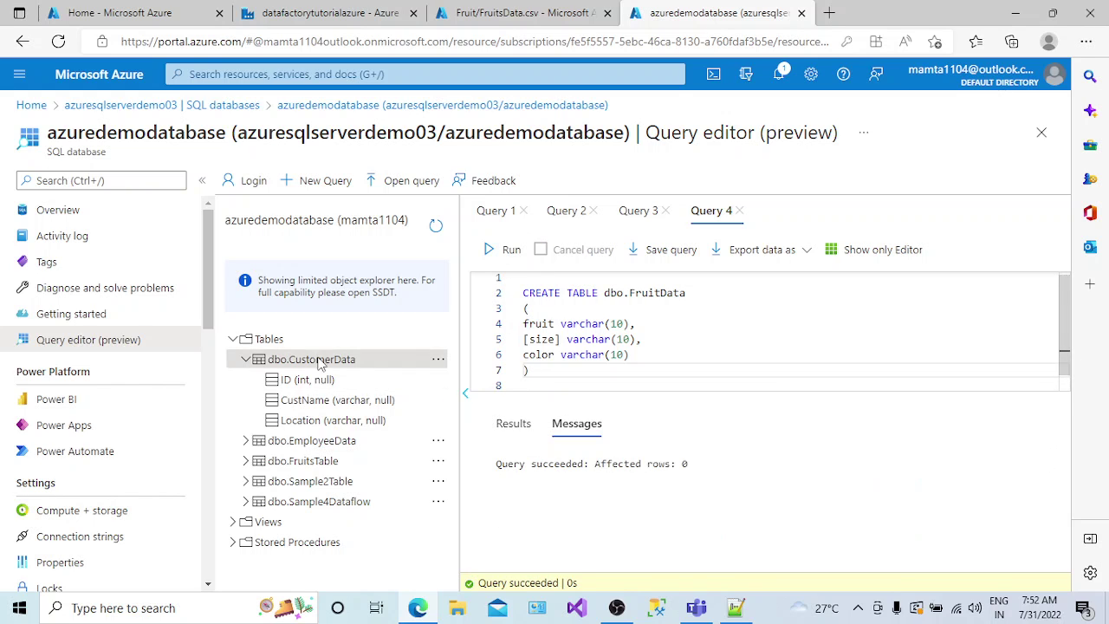
- Refresh the database objects, list the tables, and run a SELECT TOP (1000) query on dbo.FruitData
click(436, 226)
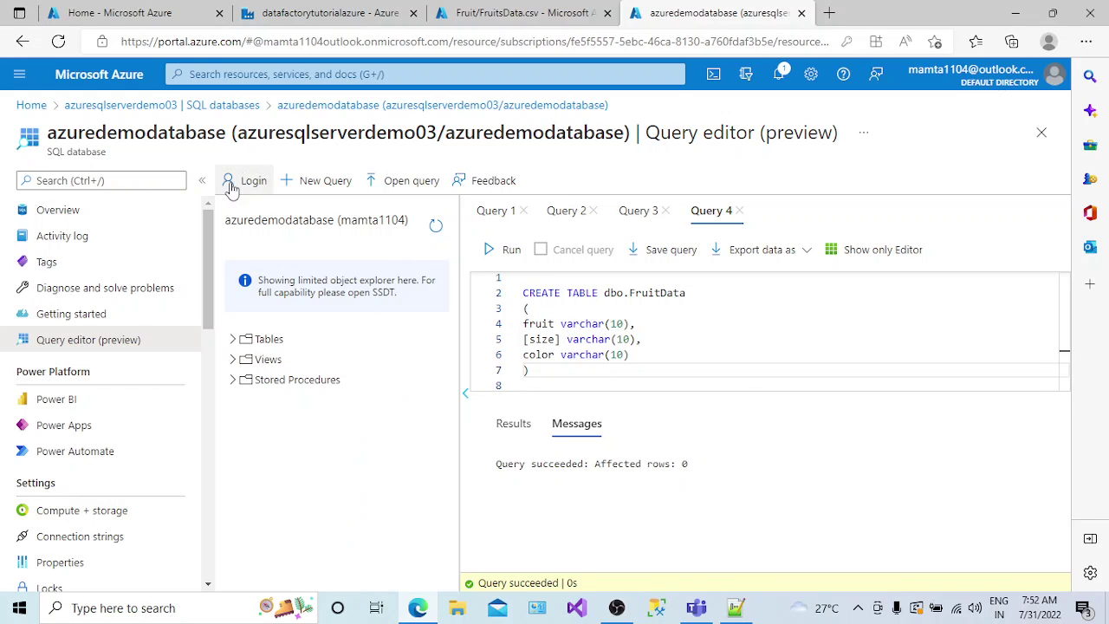
click(202, 180)
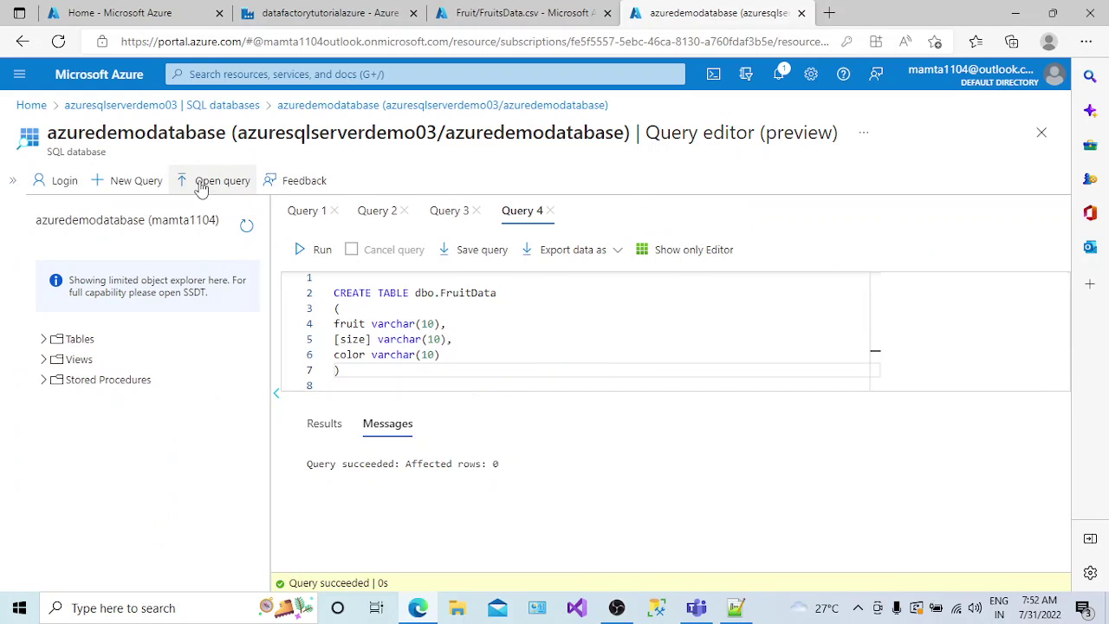
click(48, 339)
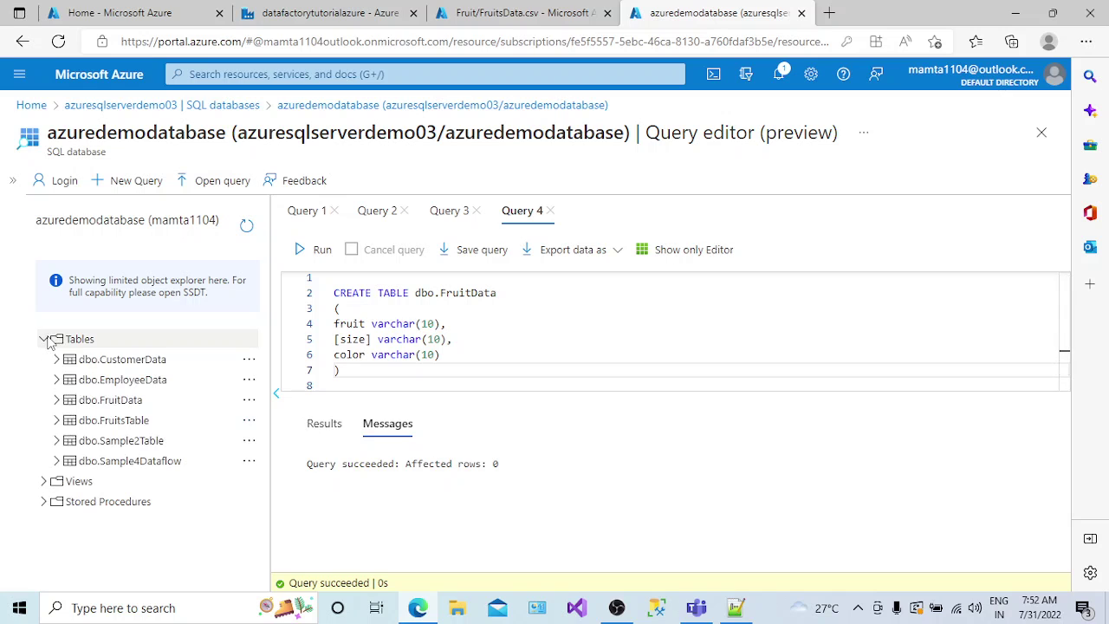
click(248, 401)
click(295, 425)
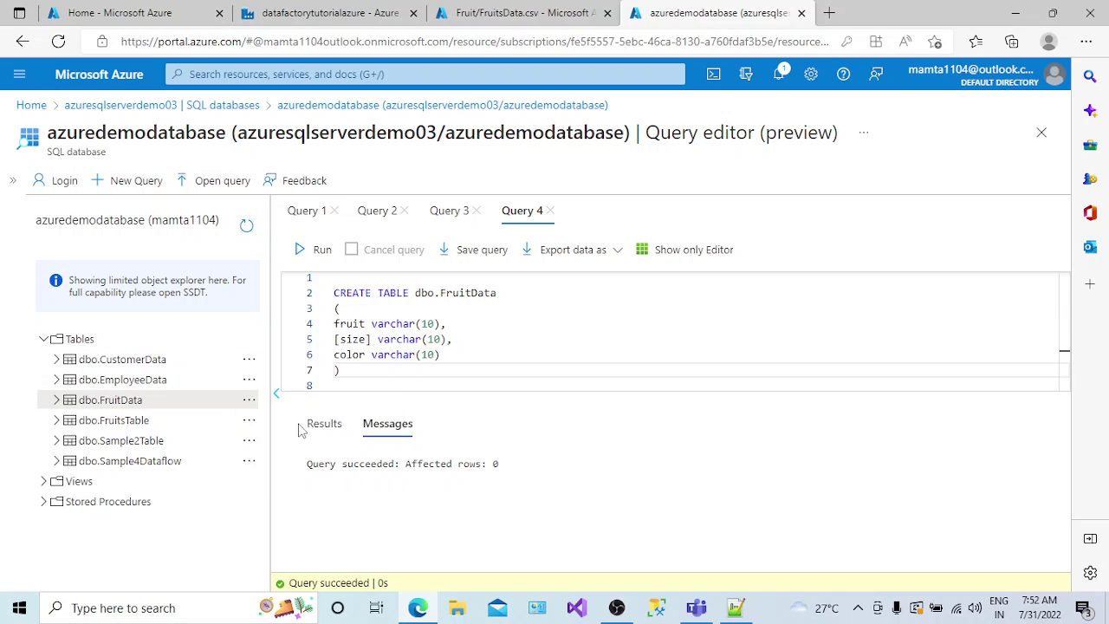
click(315, 255)
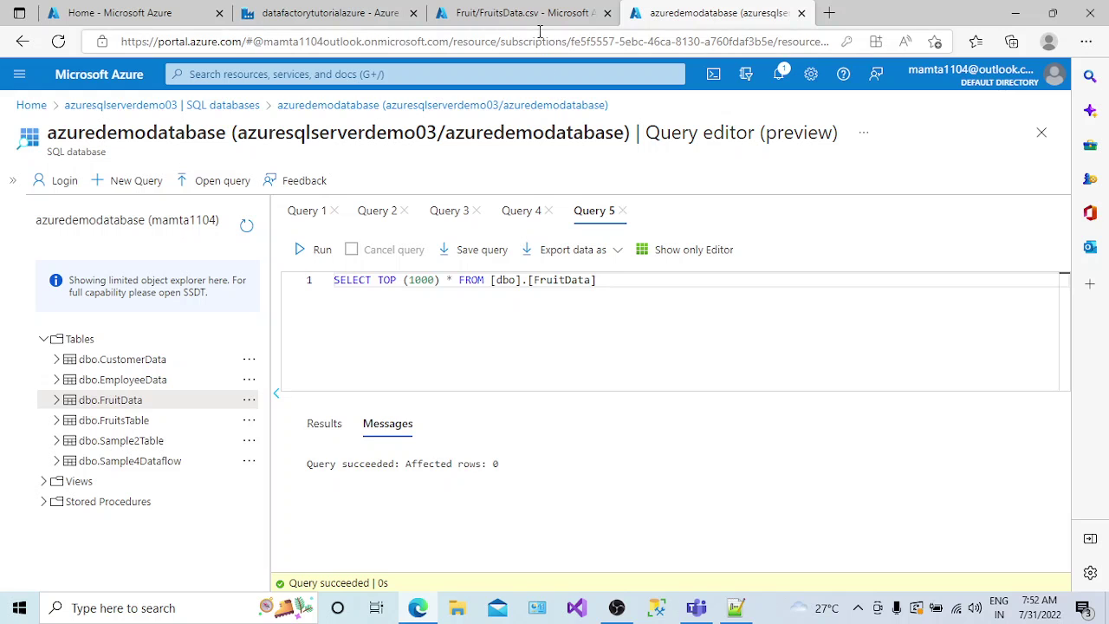
- Switch to Data Factory and create a new pipeline
click(520, 13)
click(299, 17)
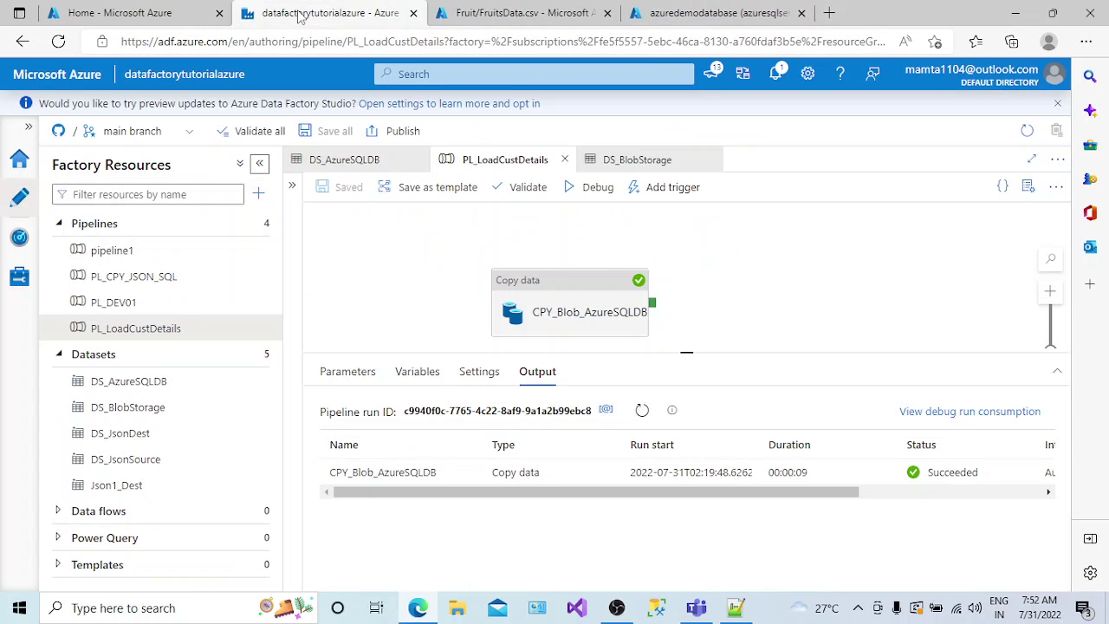
click(264, 226)
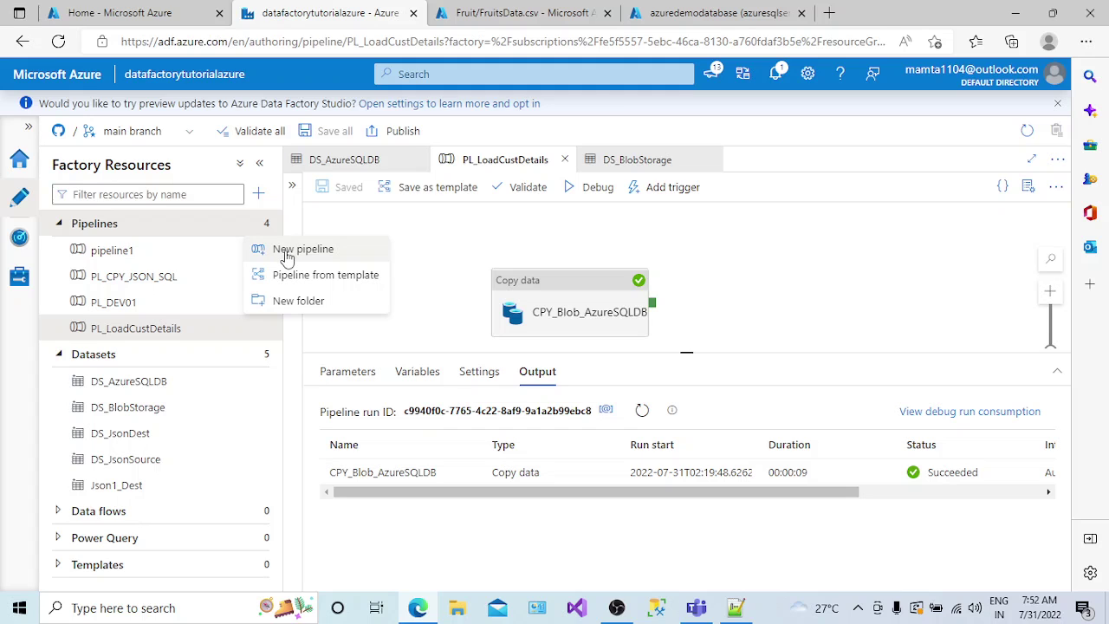
click(286, 254)
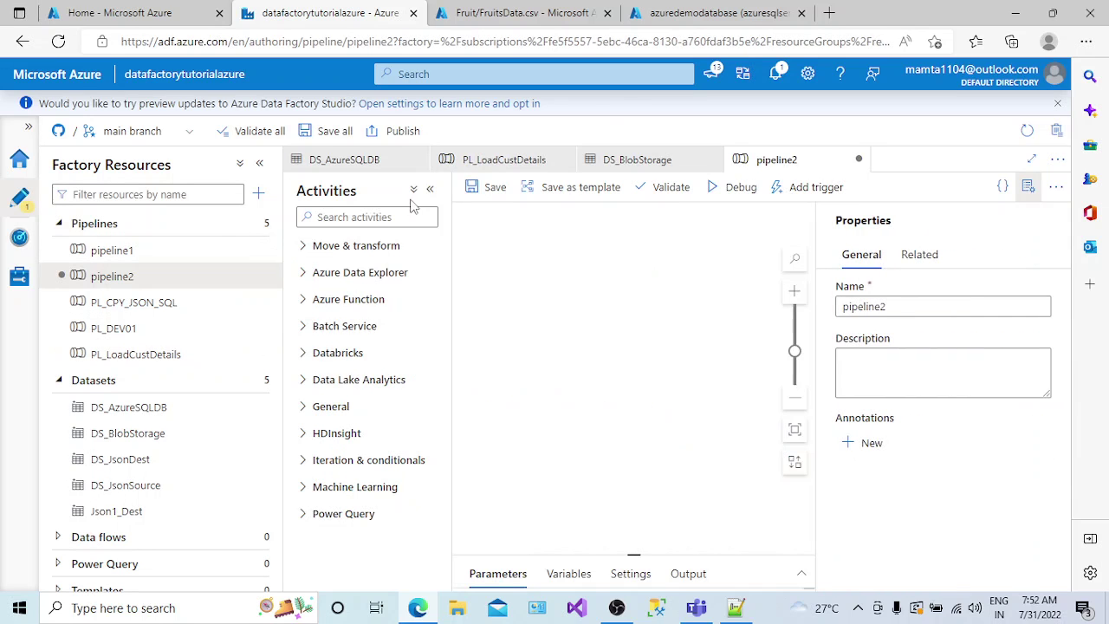
- Rename the new pipeline to PL_LoadFruitDetails and close its properties
click(305, 245)
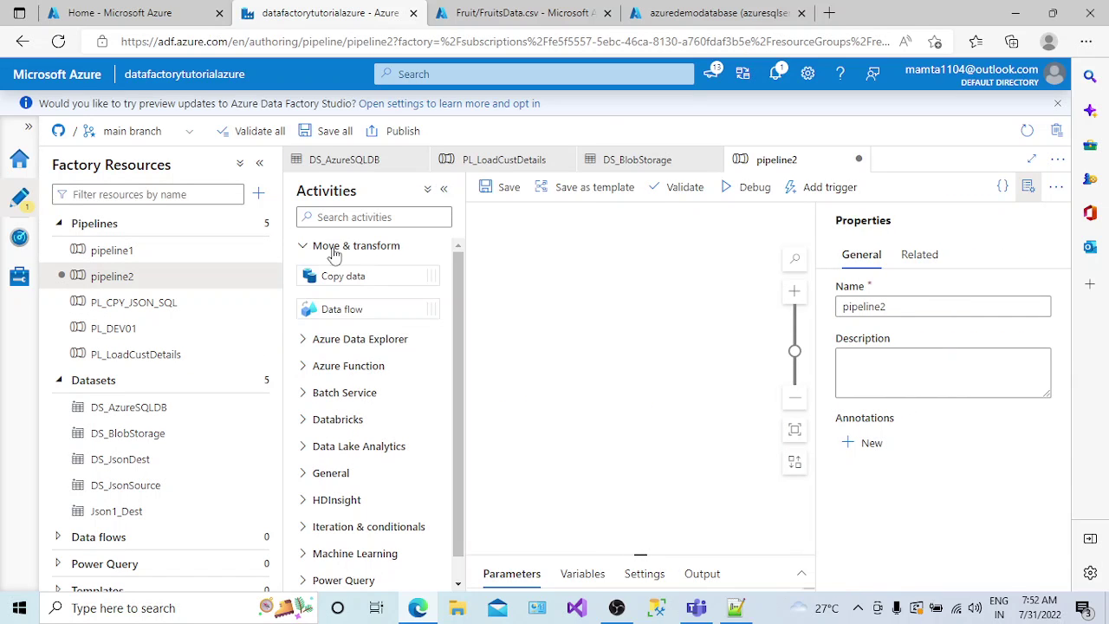
drag(885, 308, 827, 309)
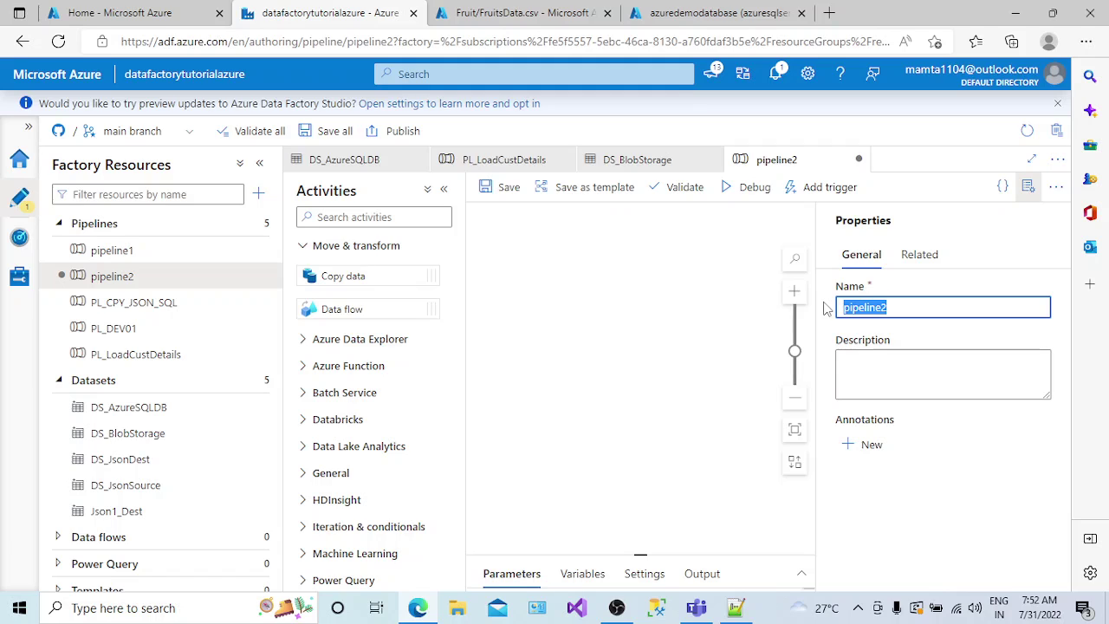
text(PL_)
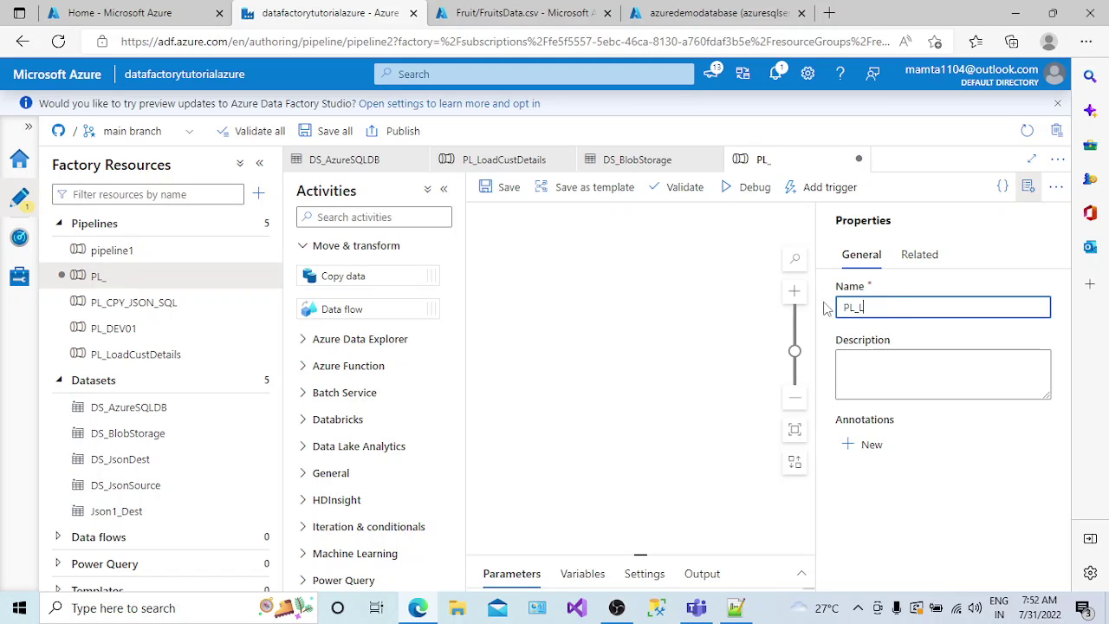
text(LoadFruitDta)
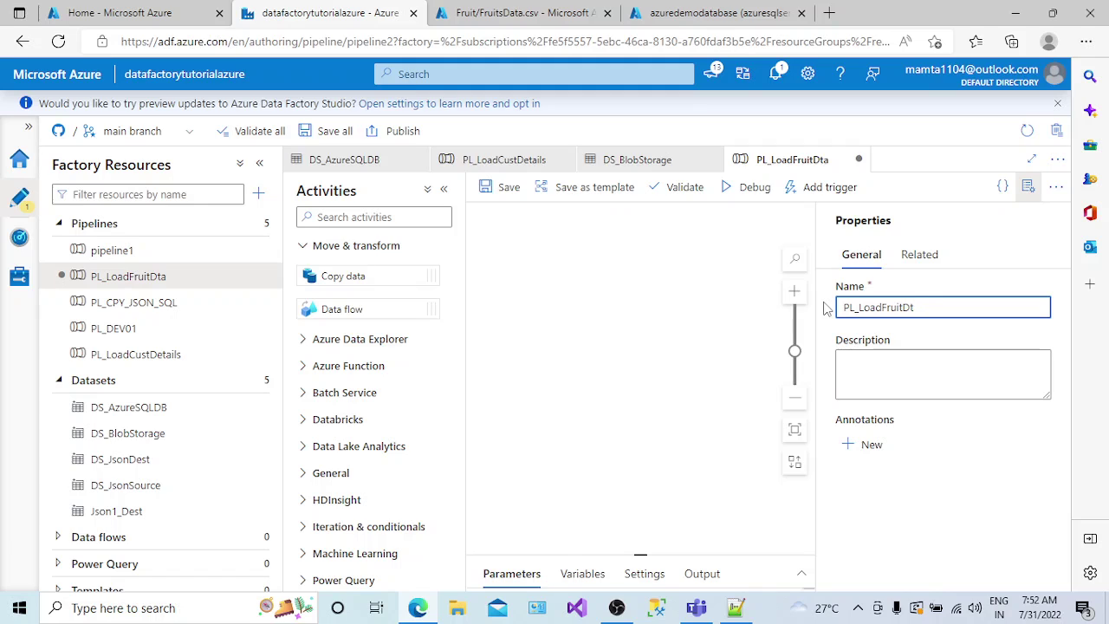
key(BackSpace)
key(BackSpace)
key(BackSpace)
text(etails)
click(1028, 189)
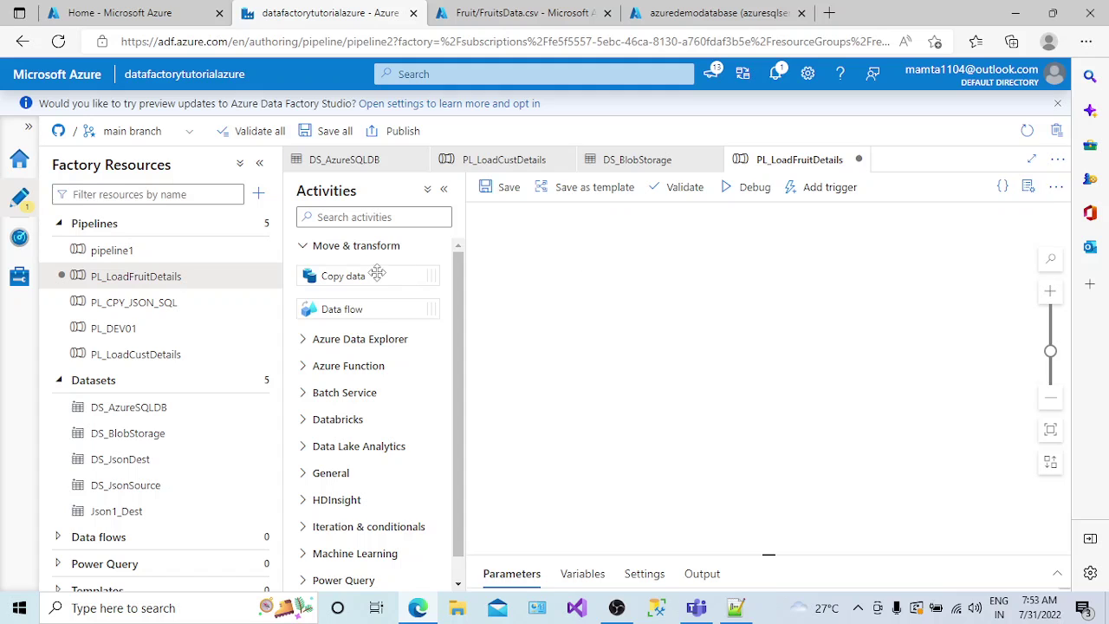
- Add a Copy data activity to the PL_LoadFruitDetails canvas and enlarge the area showing its settings
drag(373, 276, 655, 299)
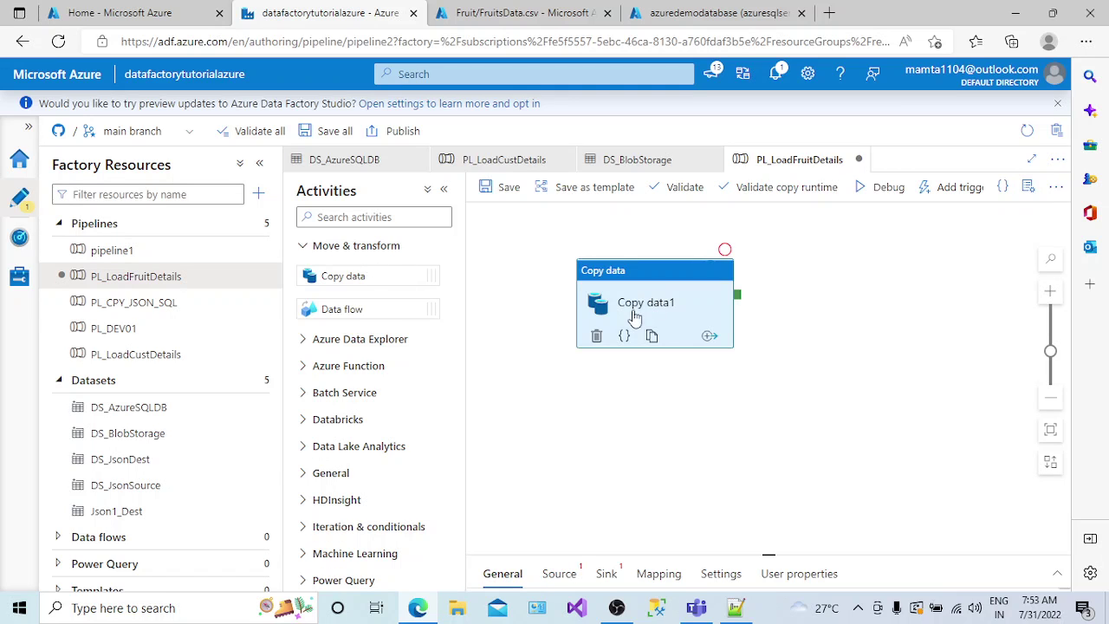
click(259, 164)
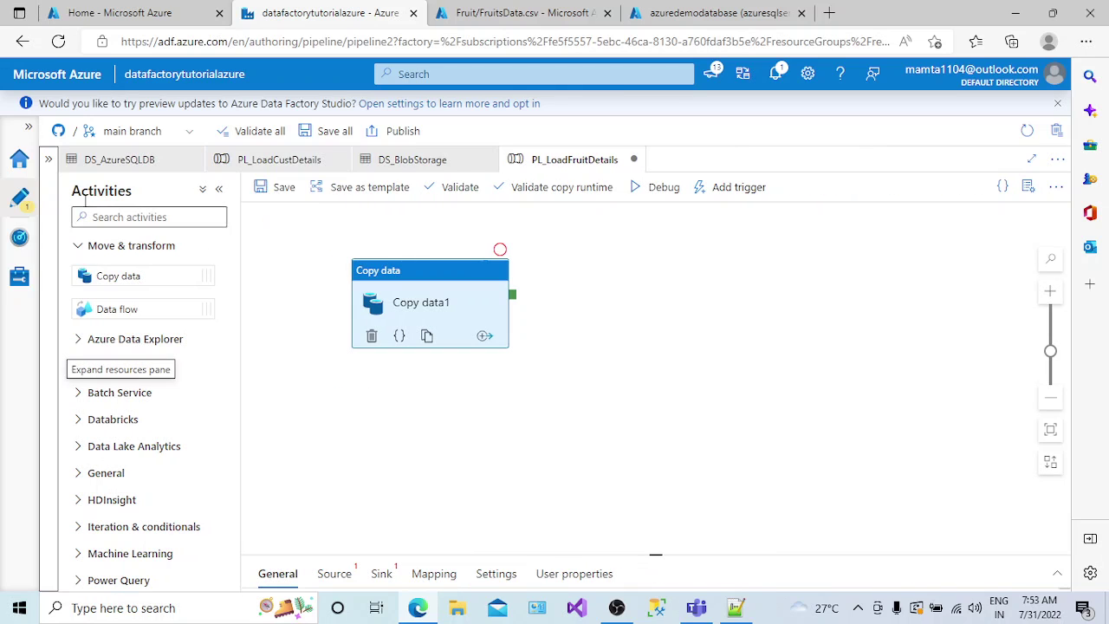
click(49, 160)
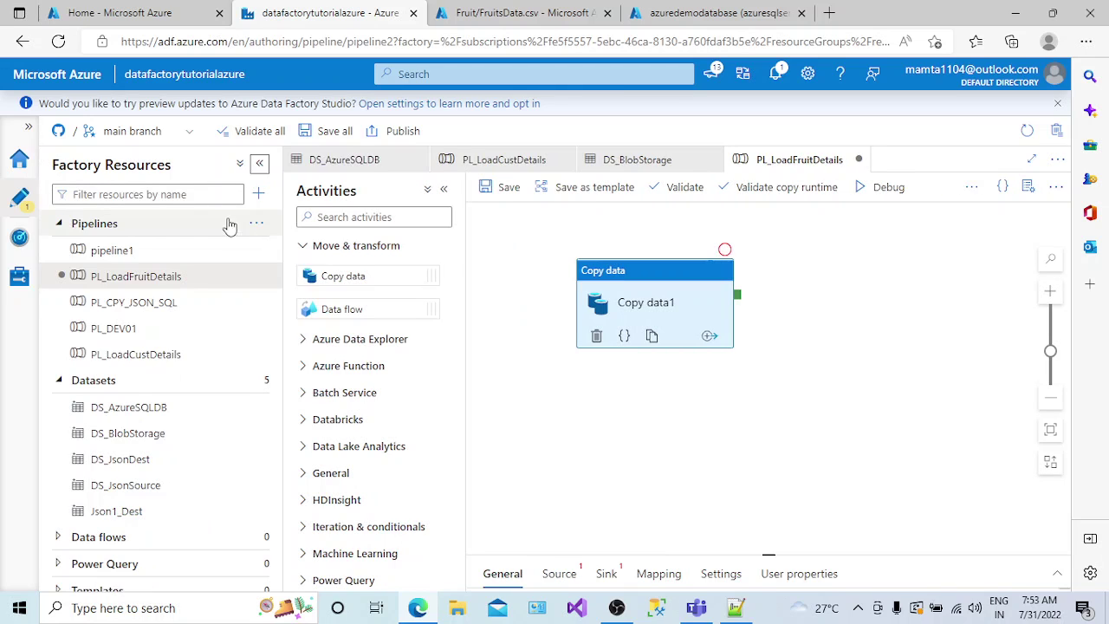
click(443, 189)
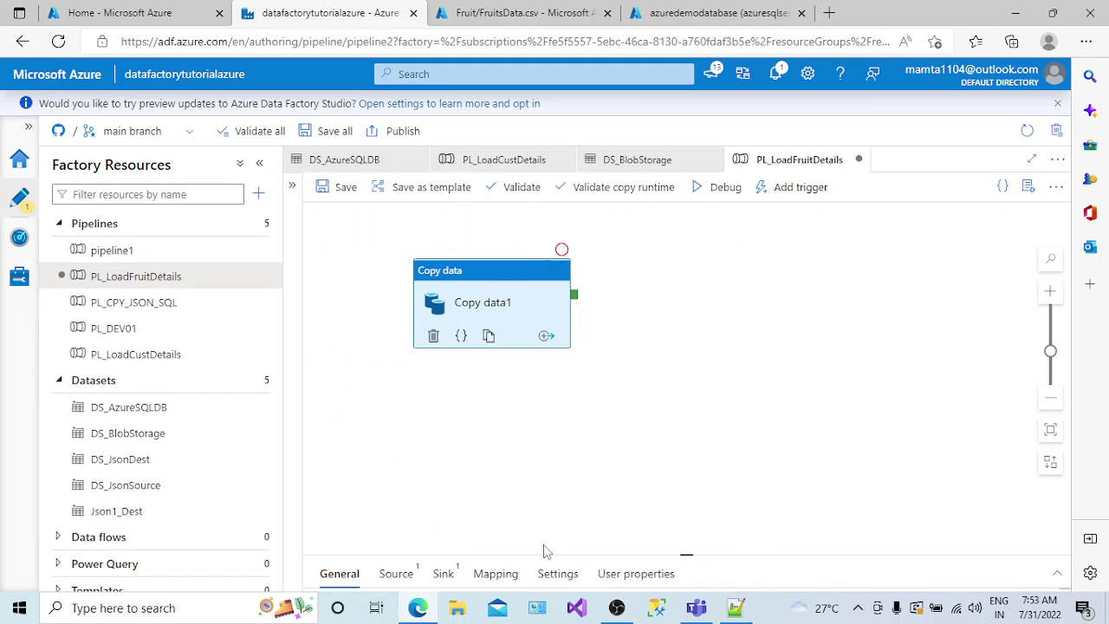
drag(688, 549, 685, 414)
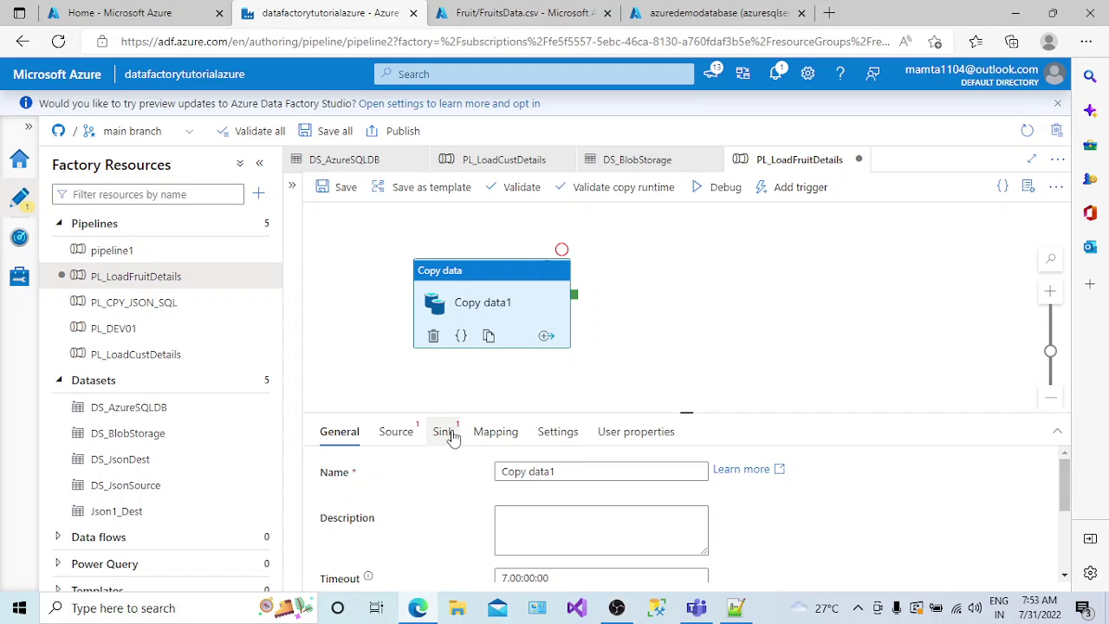
- Add two pipeline parameters named dest_TableSchema and dest_TableName to PL_LoadFruitDetails
click(364, 375)
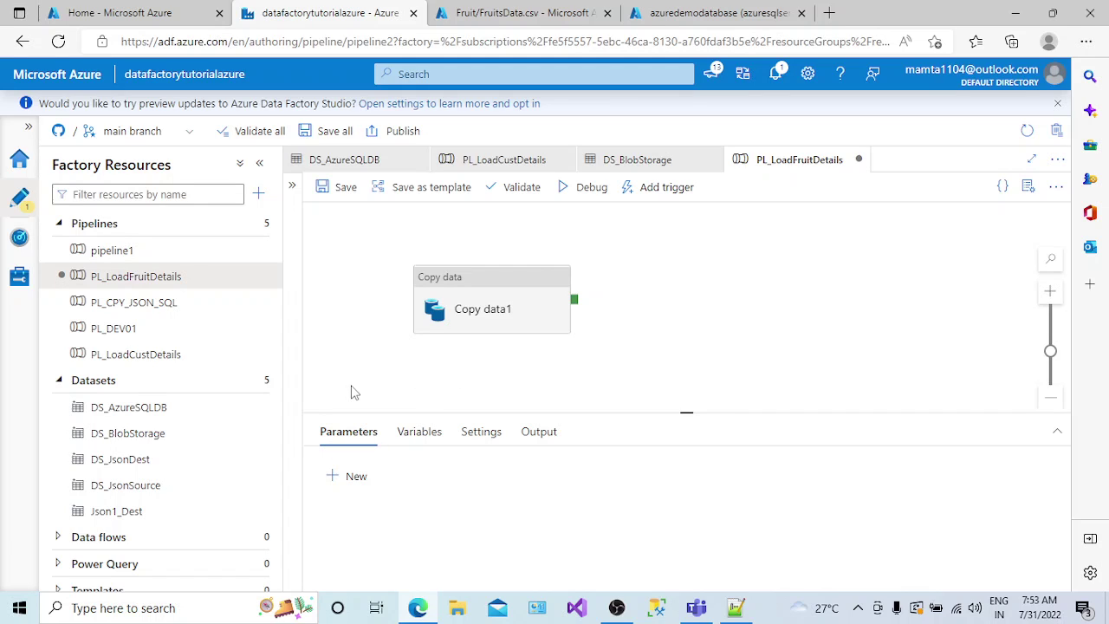
click(340, 478)
click(375, 535)
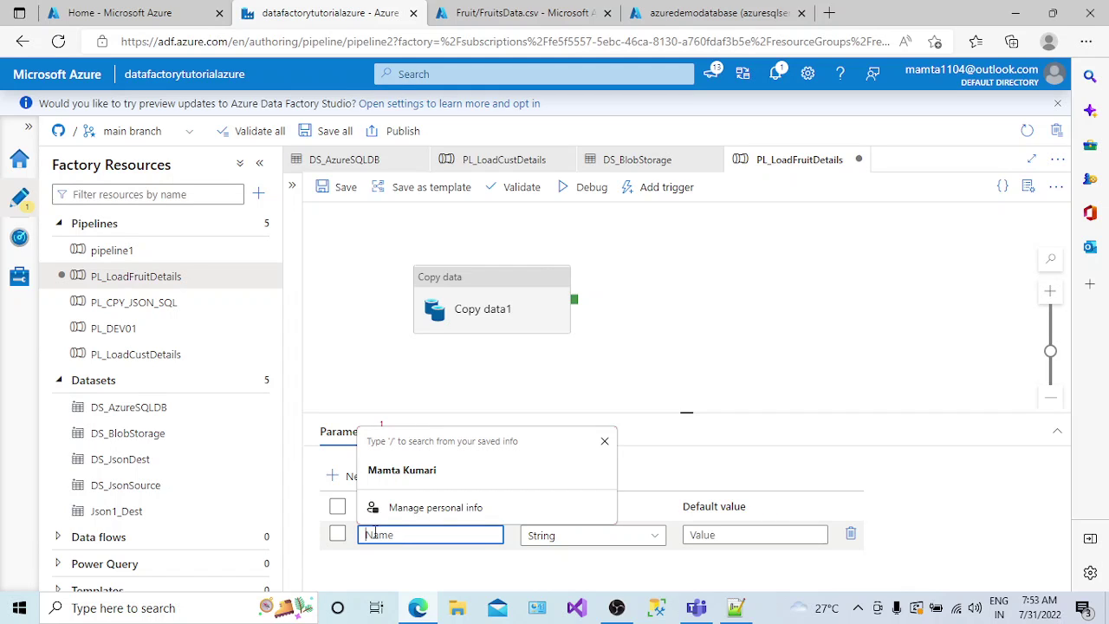
text(dest_TableSchema)
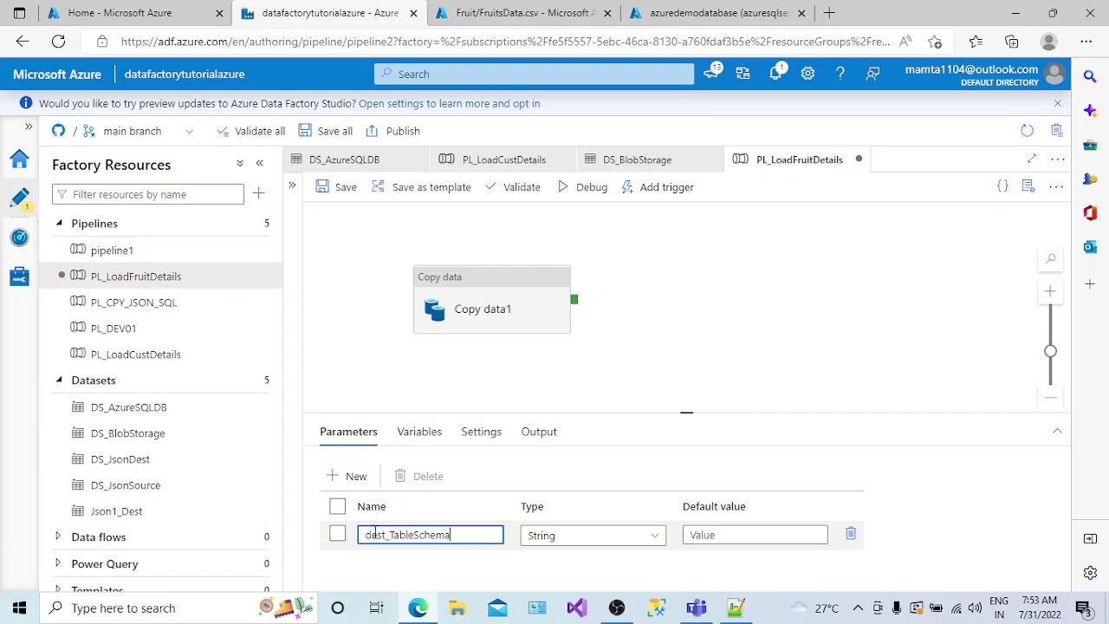
click(349, 483)
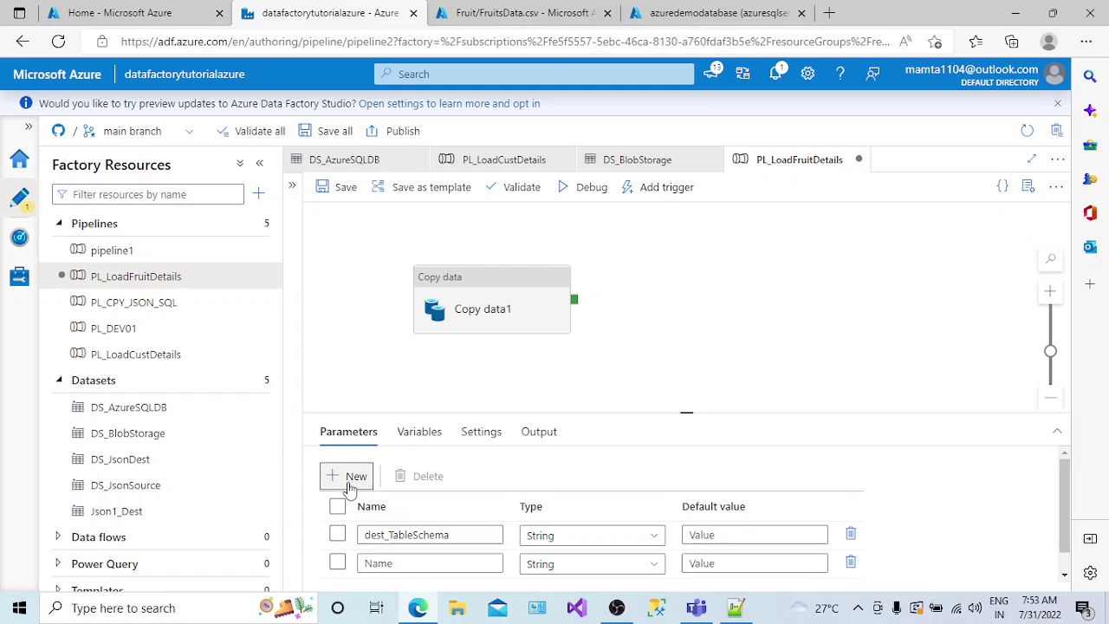
click(382, 564)
text(d)
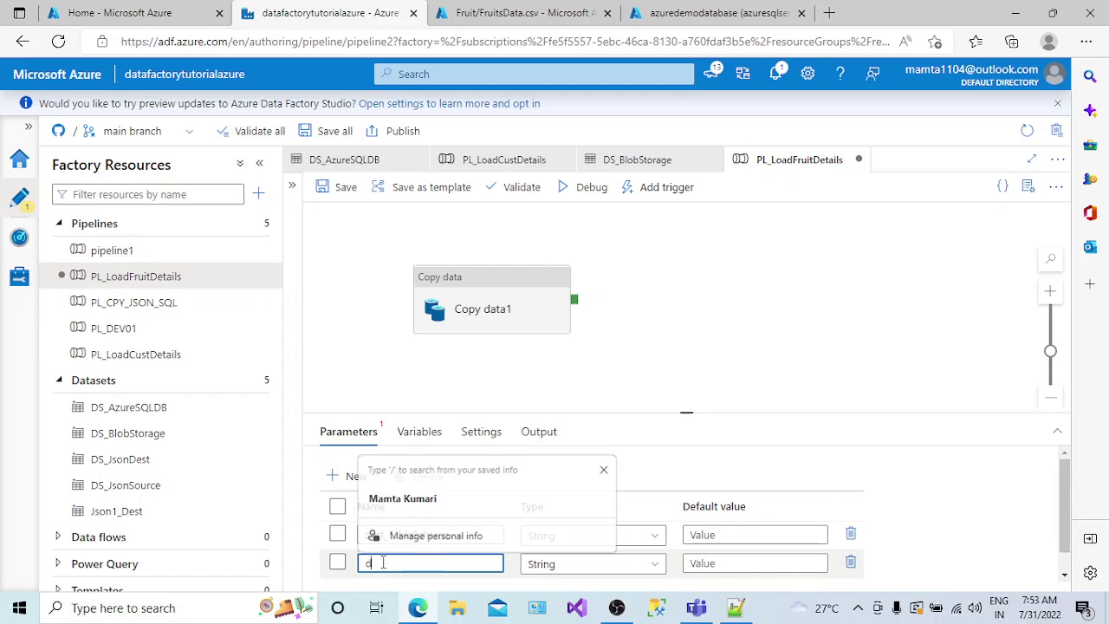
text(est_Table)
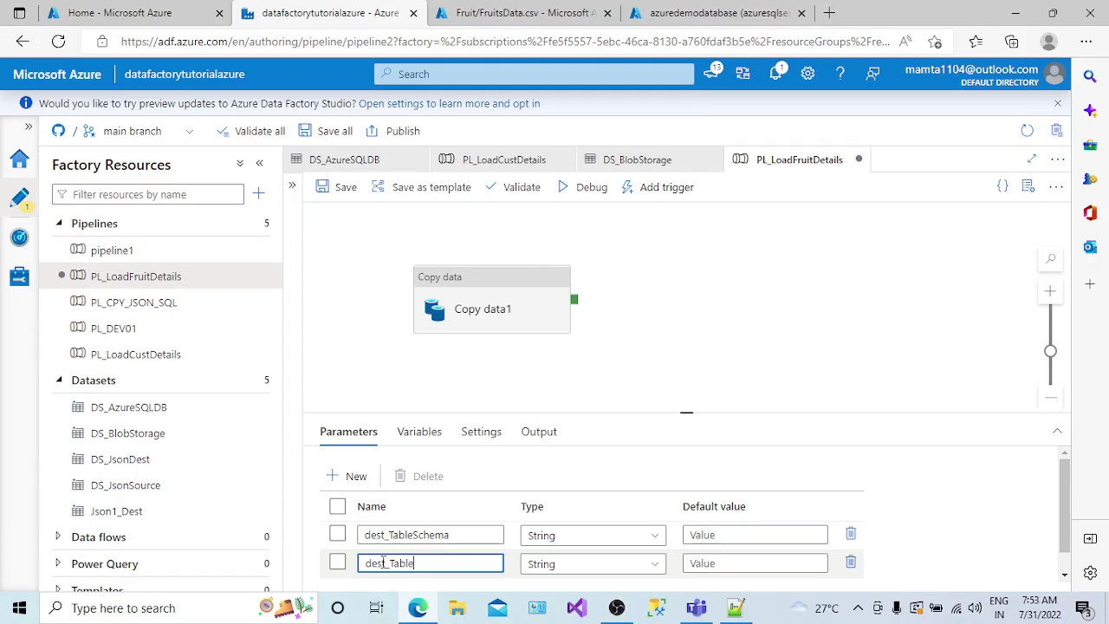
text(Name)
click(675, 368)
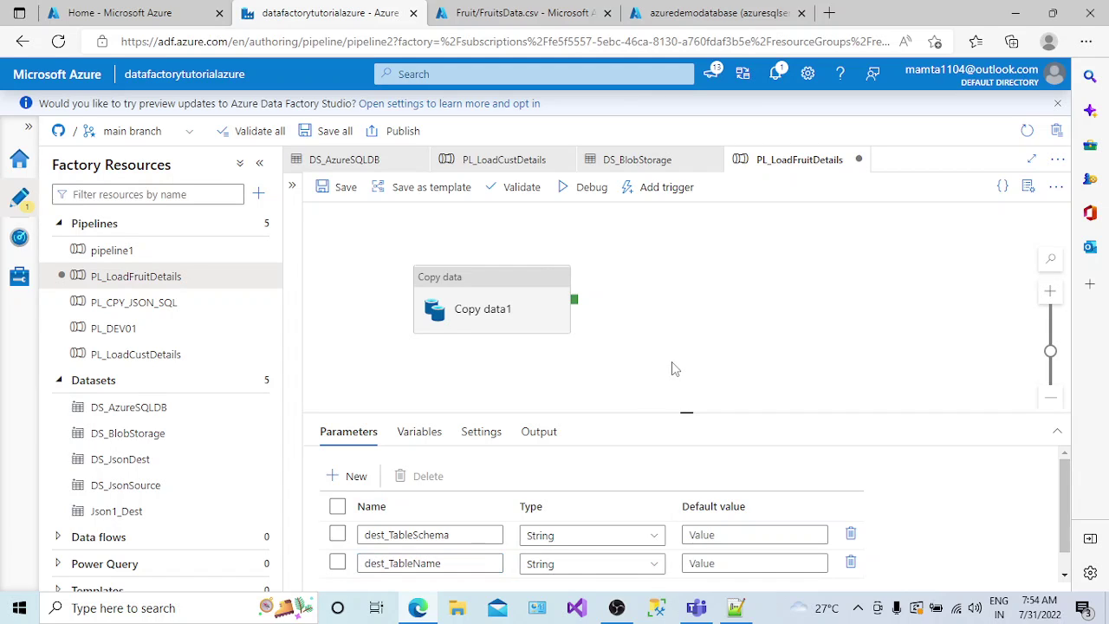
- Add two more pipeline parameters named src_FileName and src_FilePath
click(351, 477)
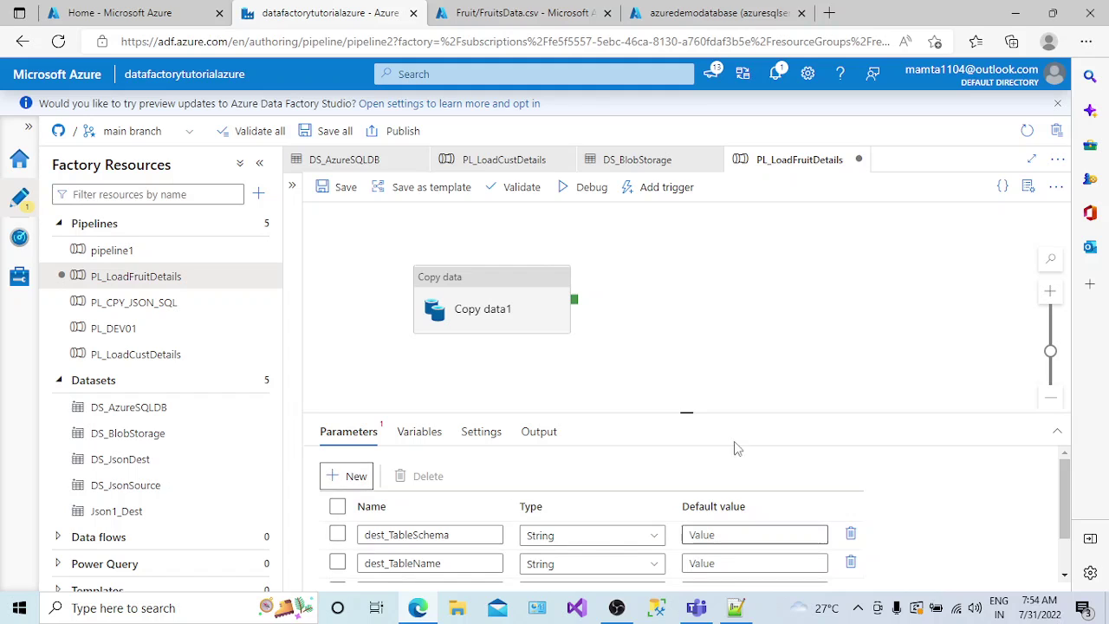
drag(685, 412, 676, 323)
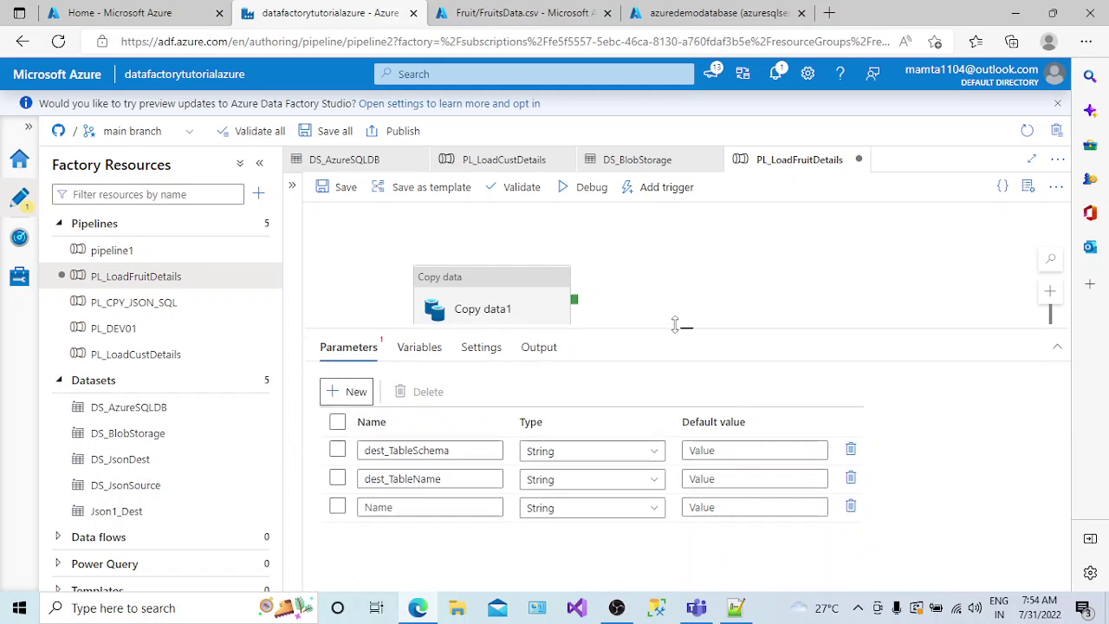
click(436, 503)
text(sour)
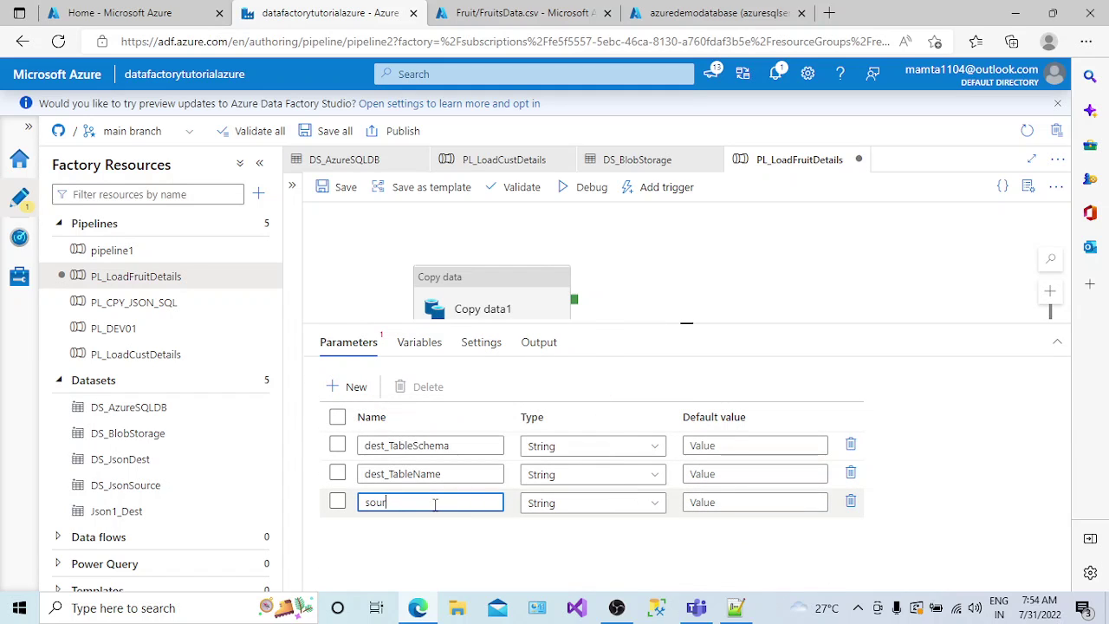
text(c_FileName)
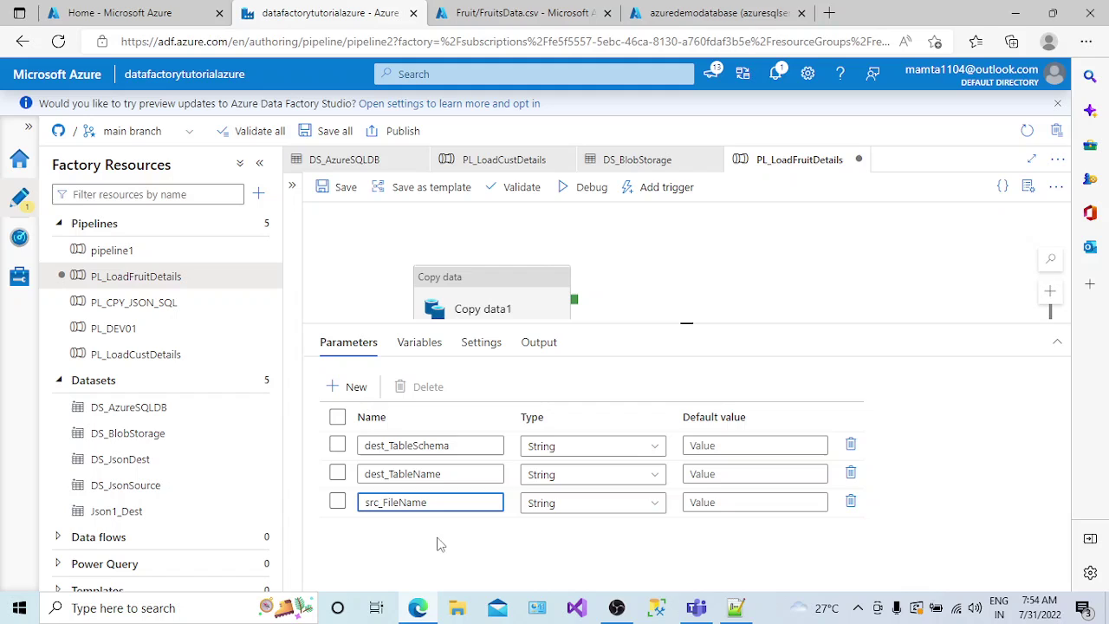
click(347, 387)
click(366, 532)
text(src_F)
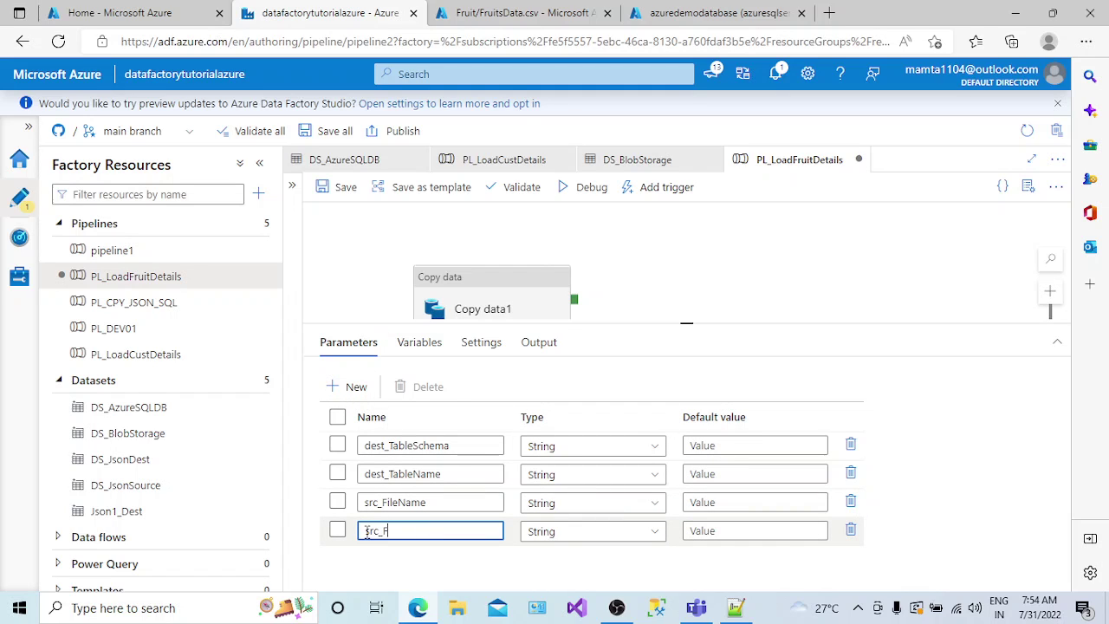
text(ilePath)
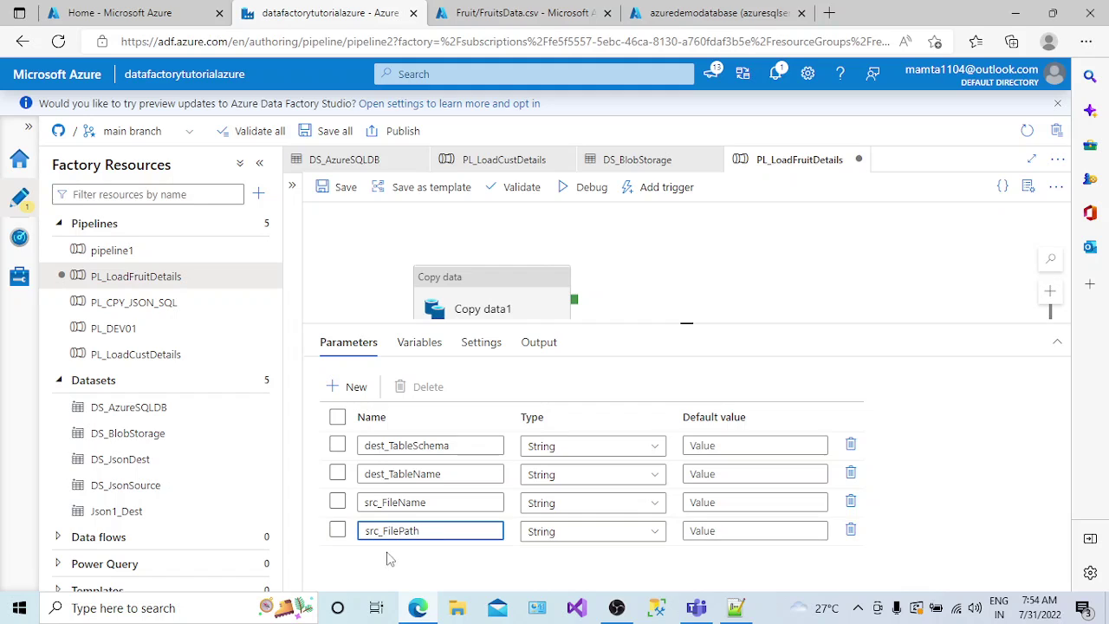
- Add a fifth pipeline parameter named src_Directory
click(347, 388)
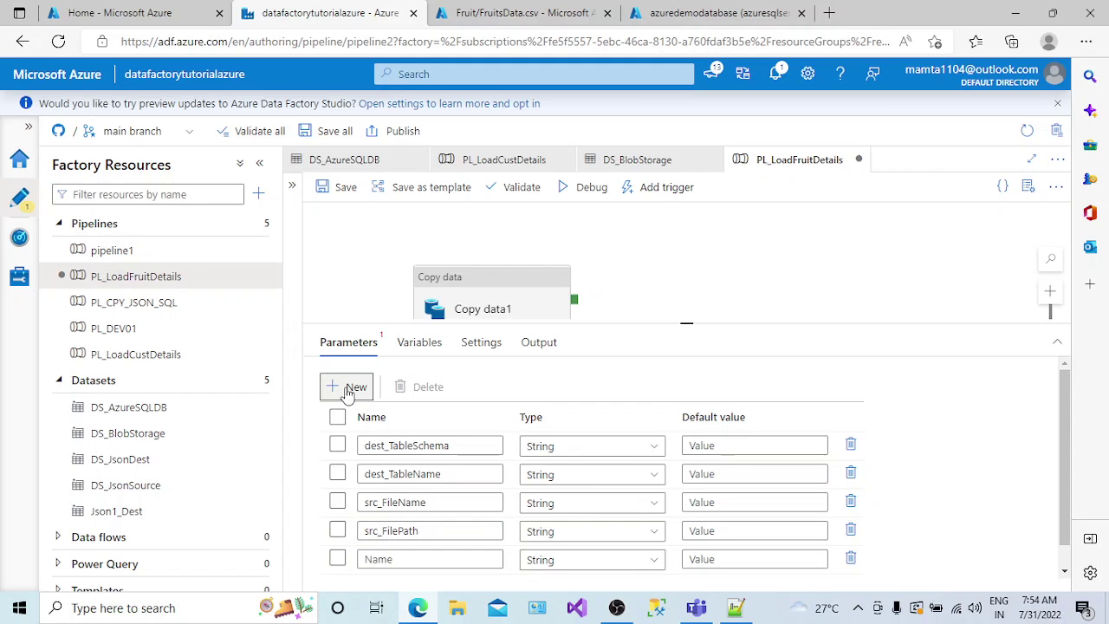
click(396, 559)
text(s)
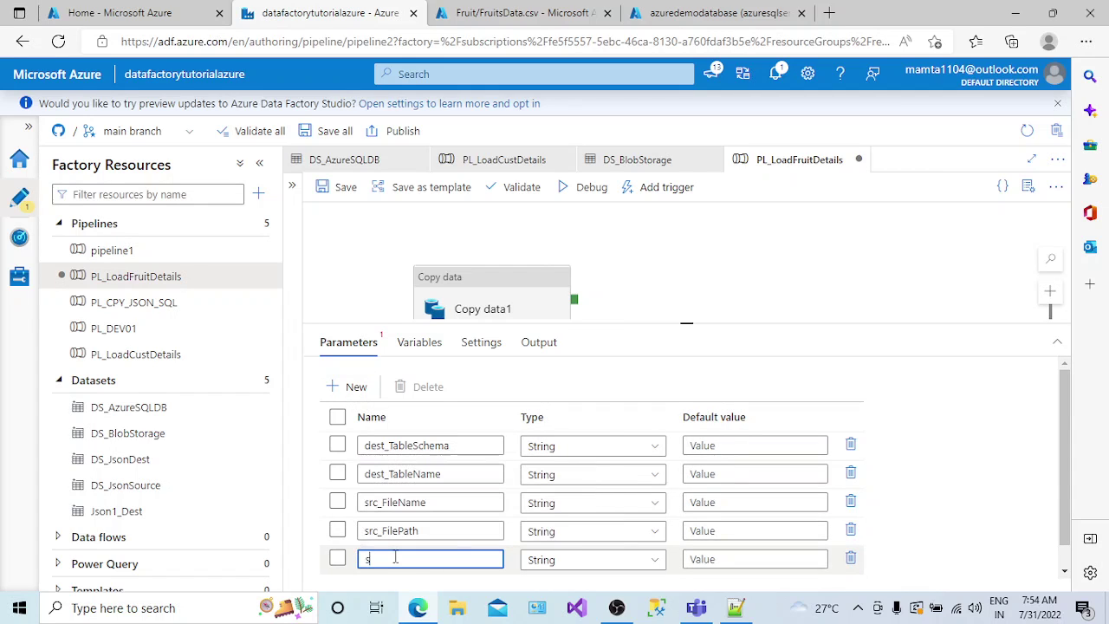
text(rc_DDirectory)
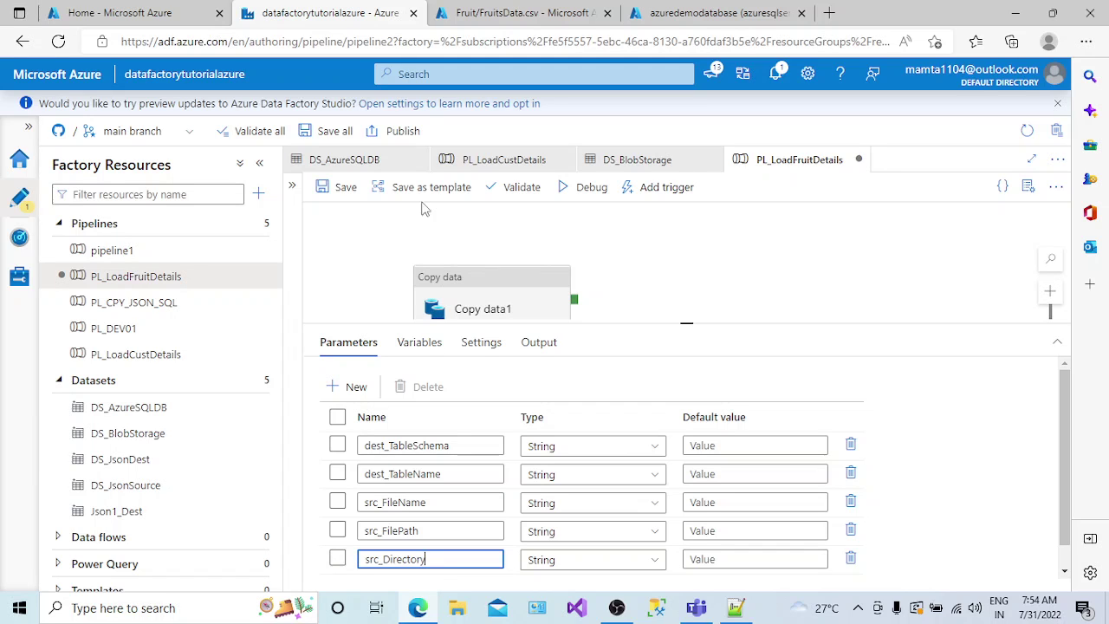
- Switch to the blob storage page and examine the Fruit folder's location within the input container
click(513, 10)
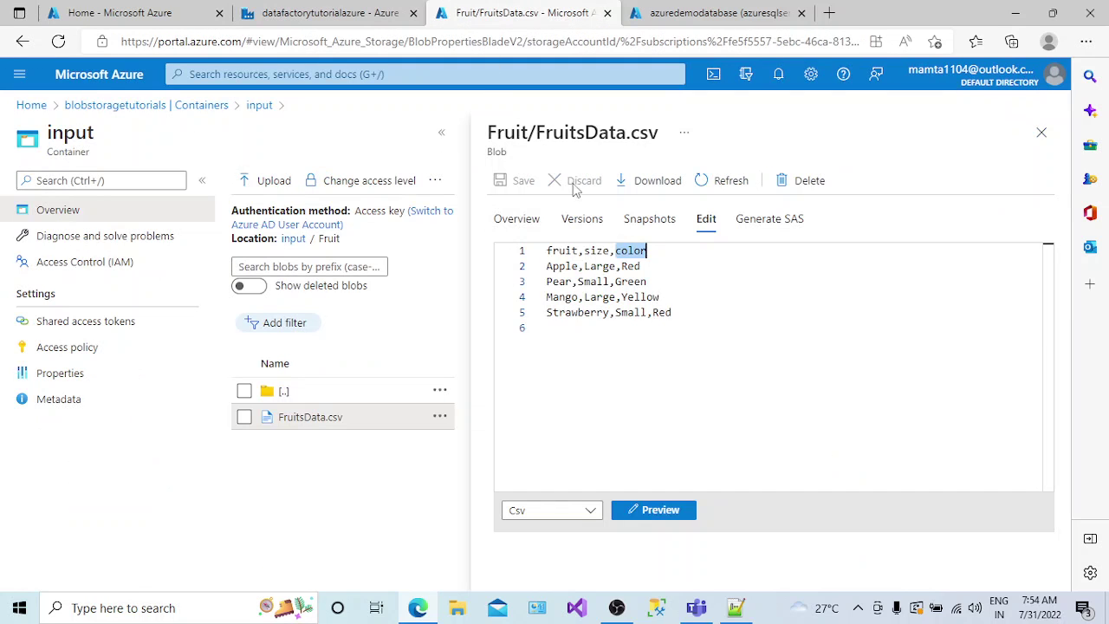
click(295, 239)
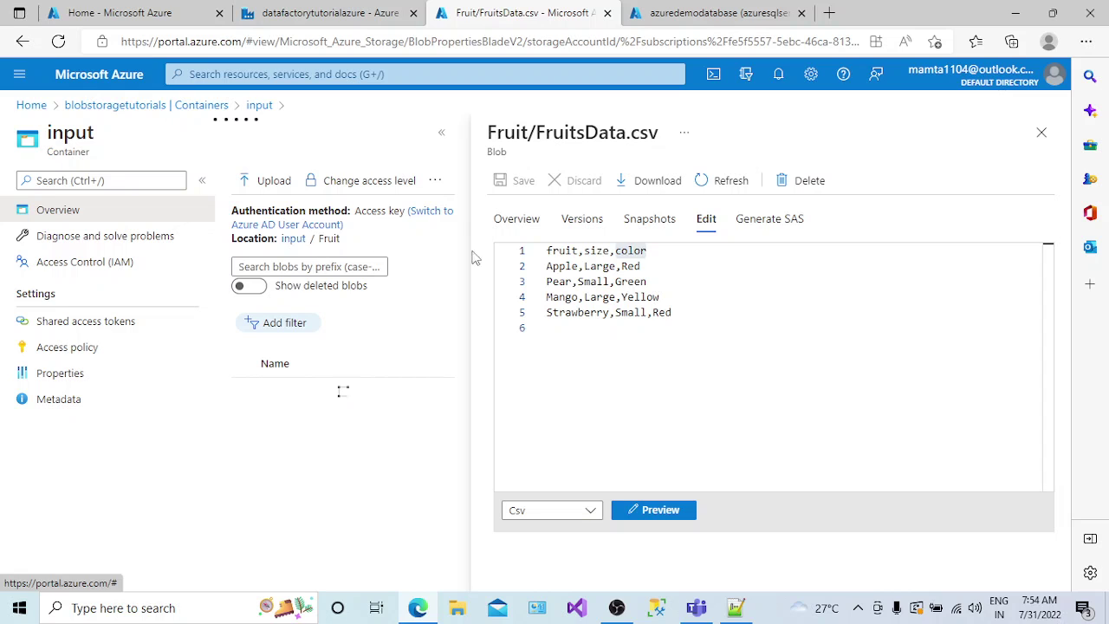
click(1041, 133)
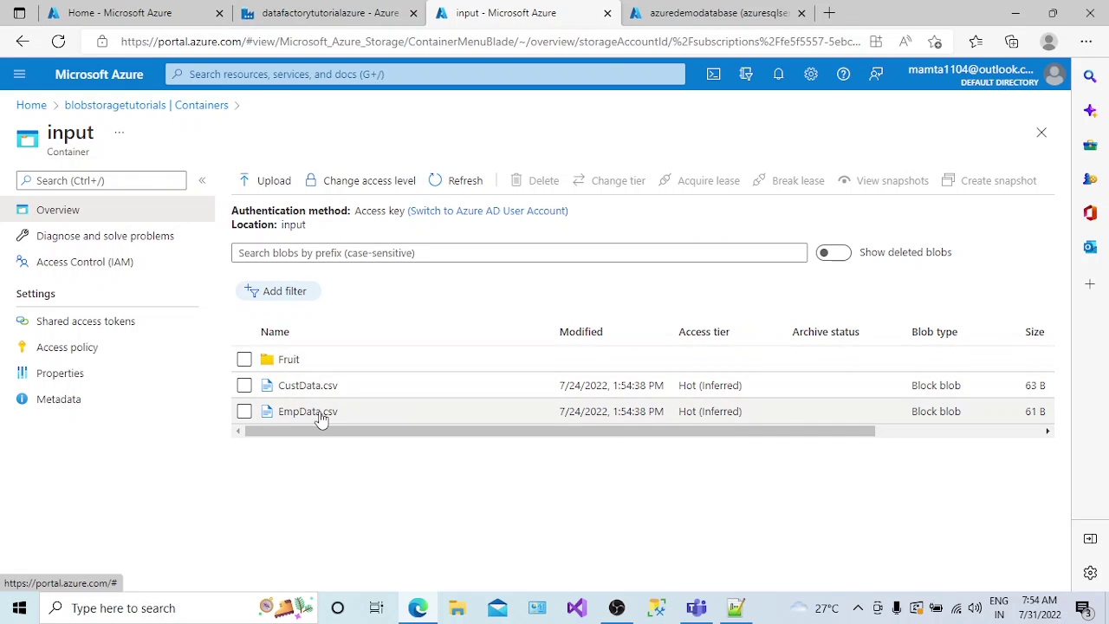
click(284, 362)
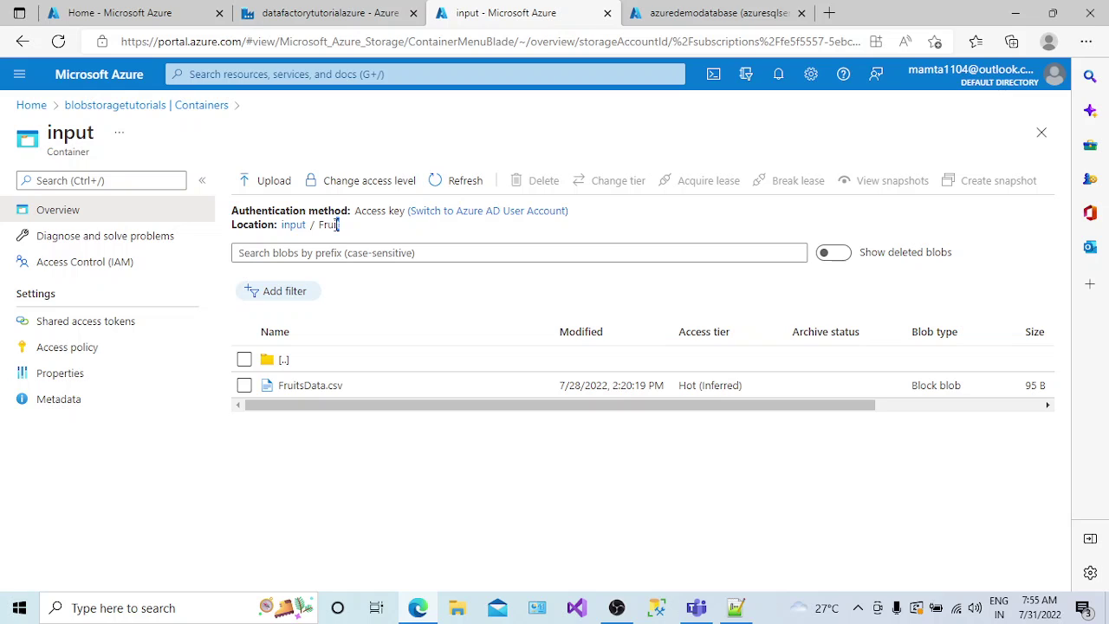
drag(338, 225, 317, 225)
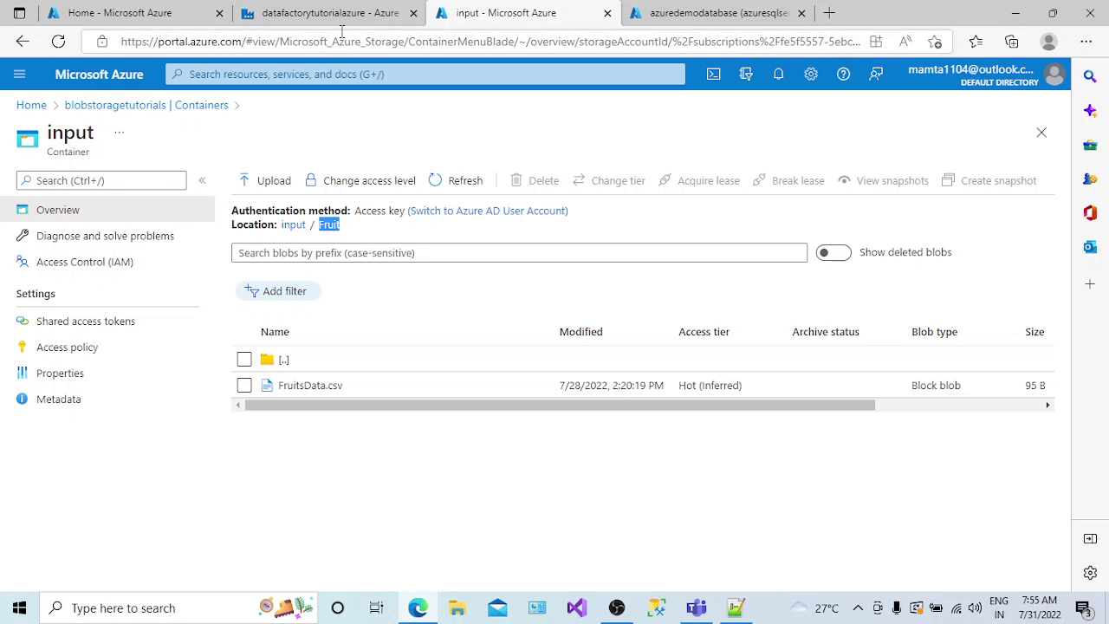
- Return to the Data Factory pipeline and set the Copy data1 activity's source dataset to DS_BlobStorage
click(319, 14)
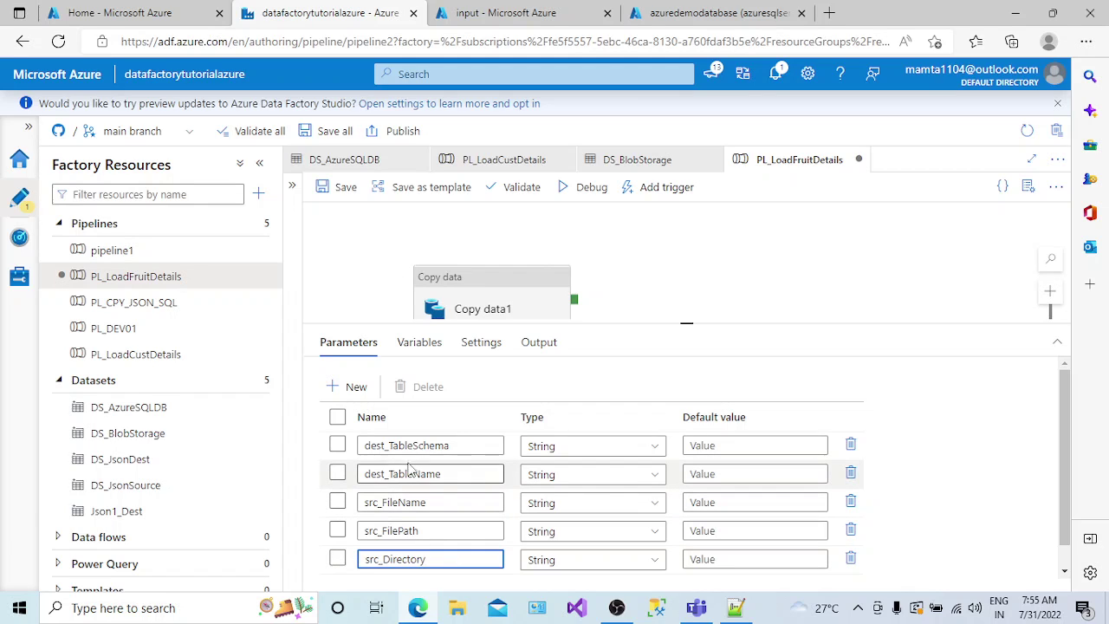
click(754, 266)
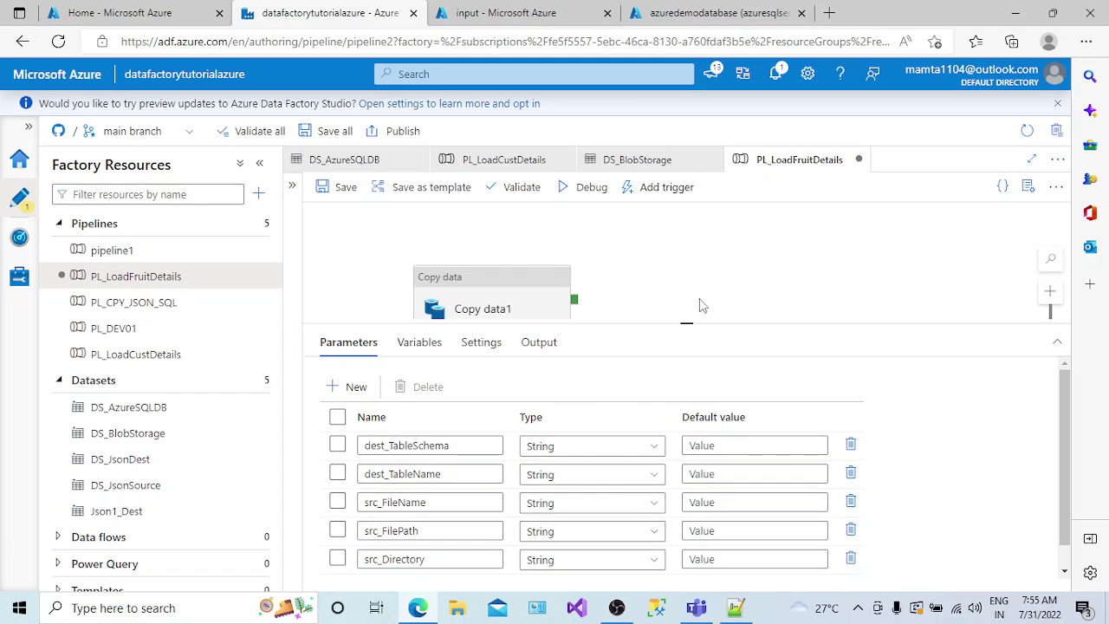
click(491, 299)
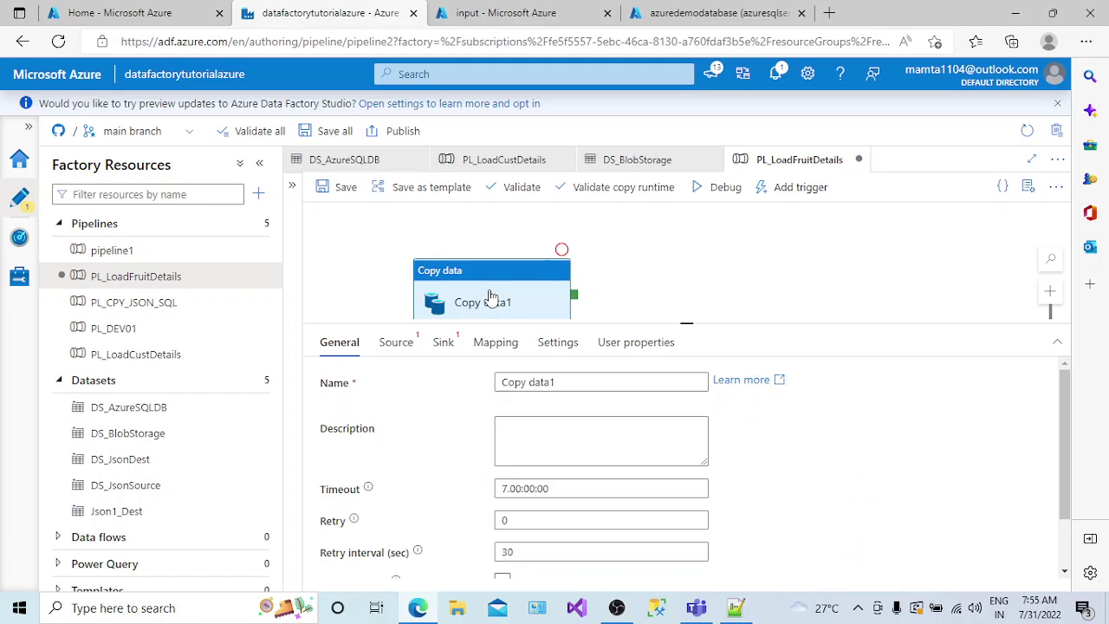
click(399, 346)
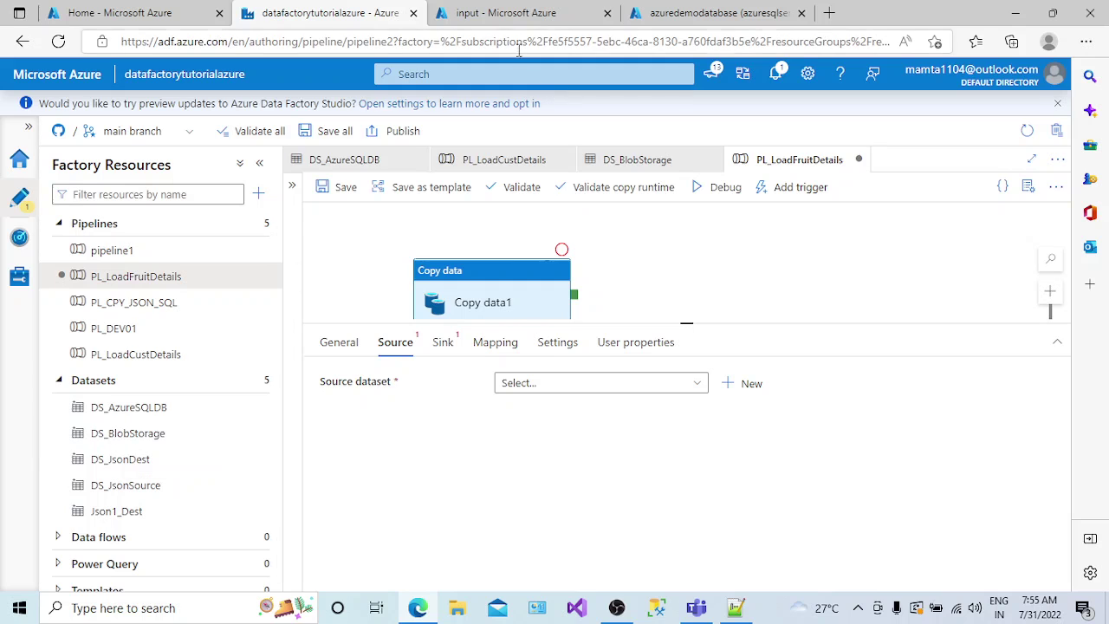
click(501, 24)
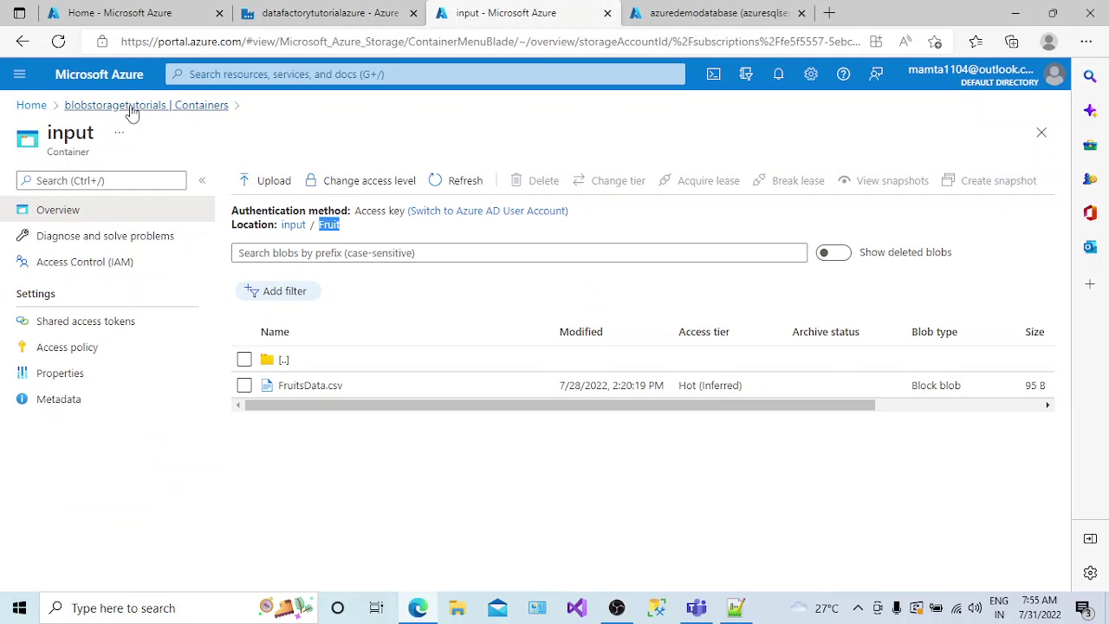
click(327, 23)
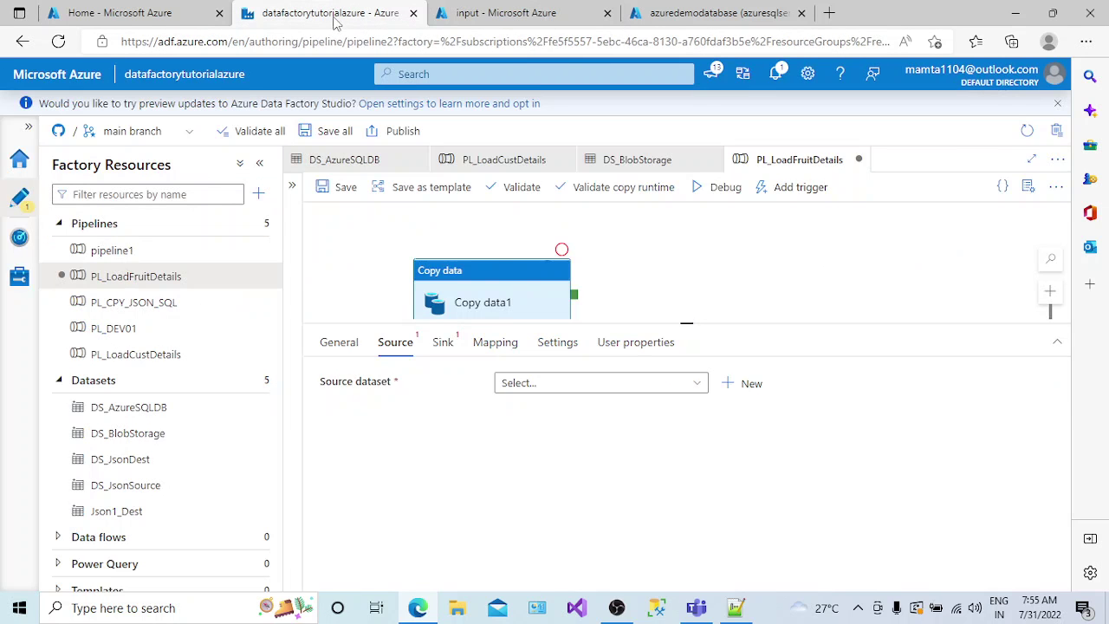
click(701, 386)
click(557, 489)
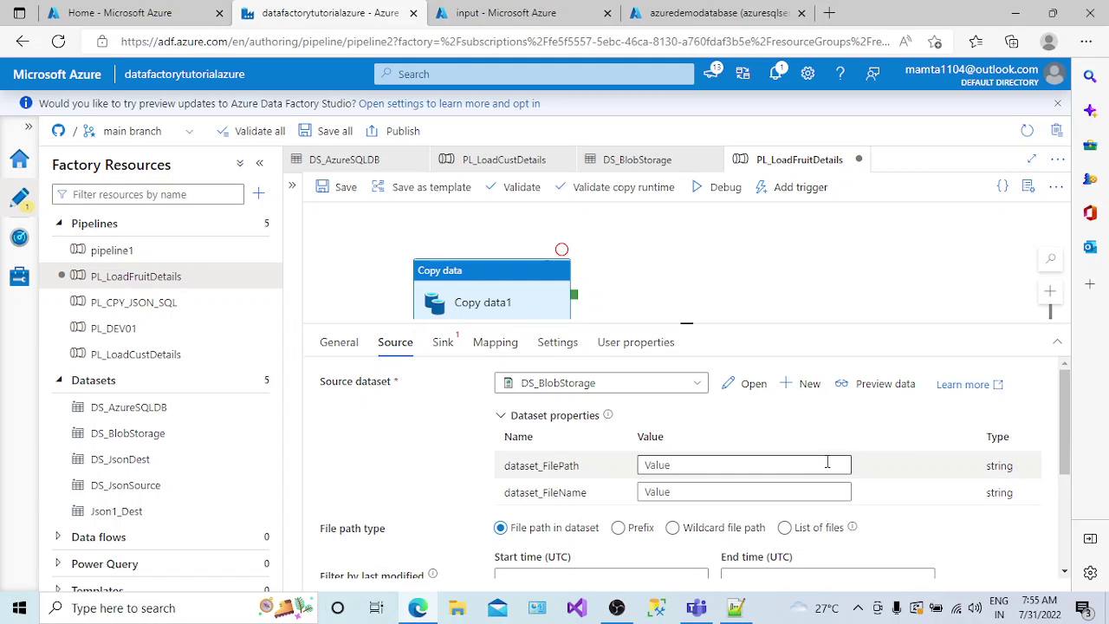
drag(1061, 426, 1068, 450)
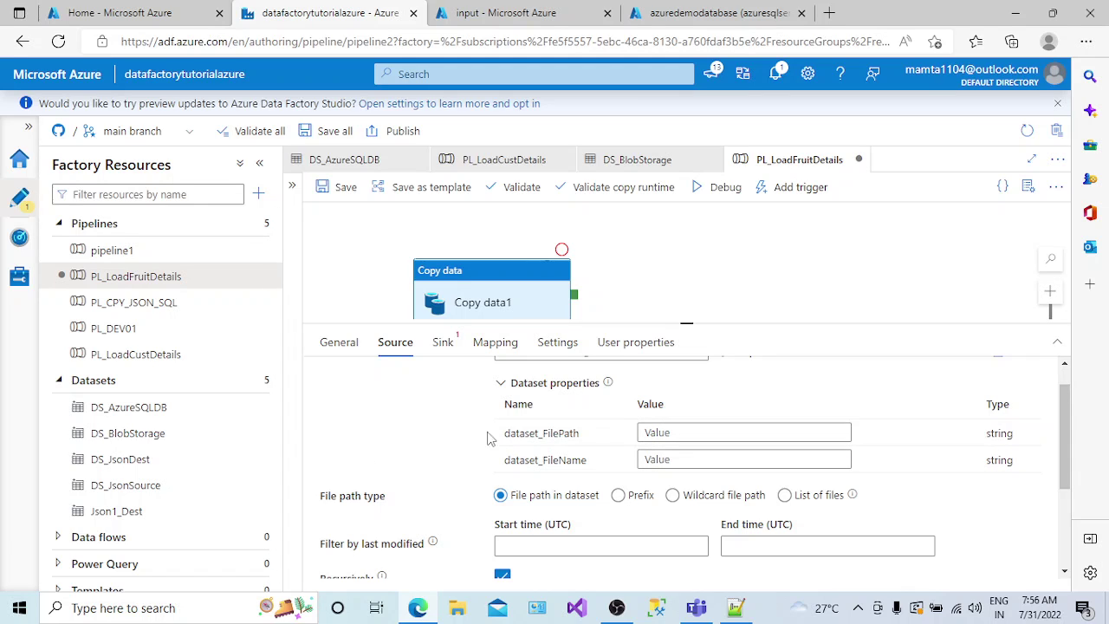
- Add a dataset parameter named dataset_Directory to DS_BlobStorage and return to the PL_LoadFruitDetails pipeline
click(167, 432)
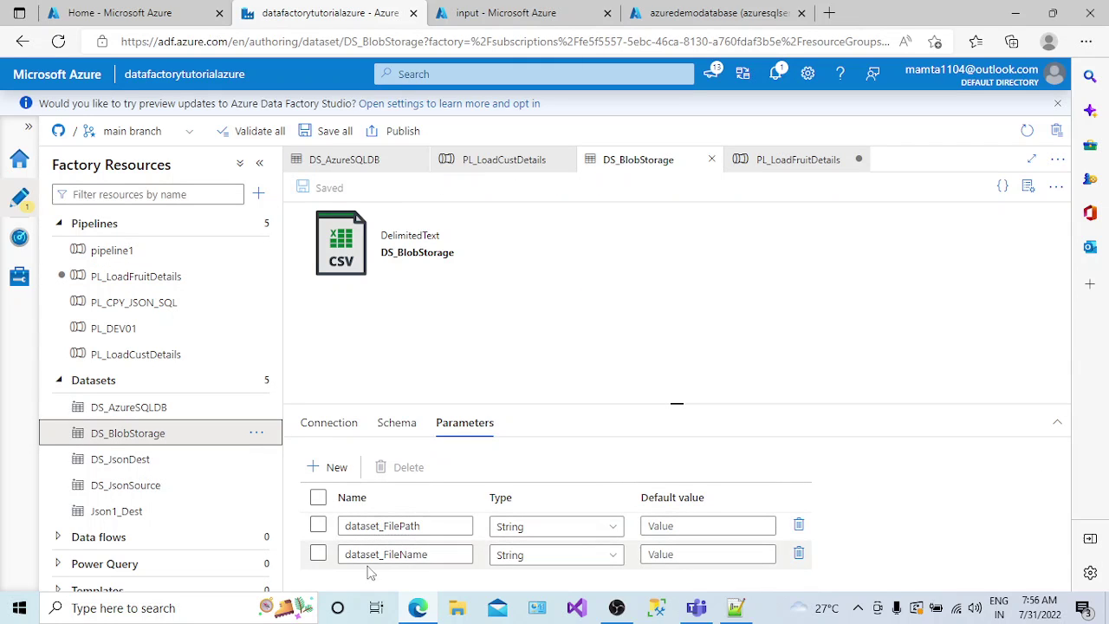
click(338, 468)
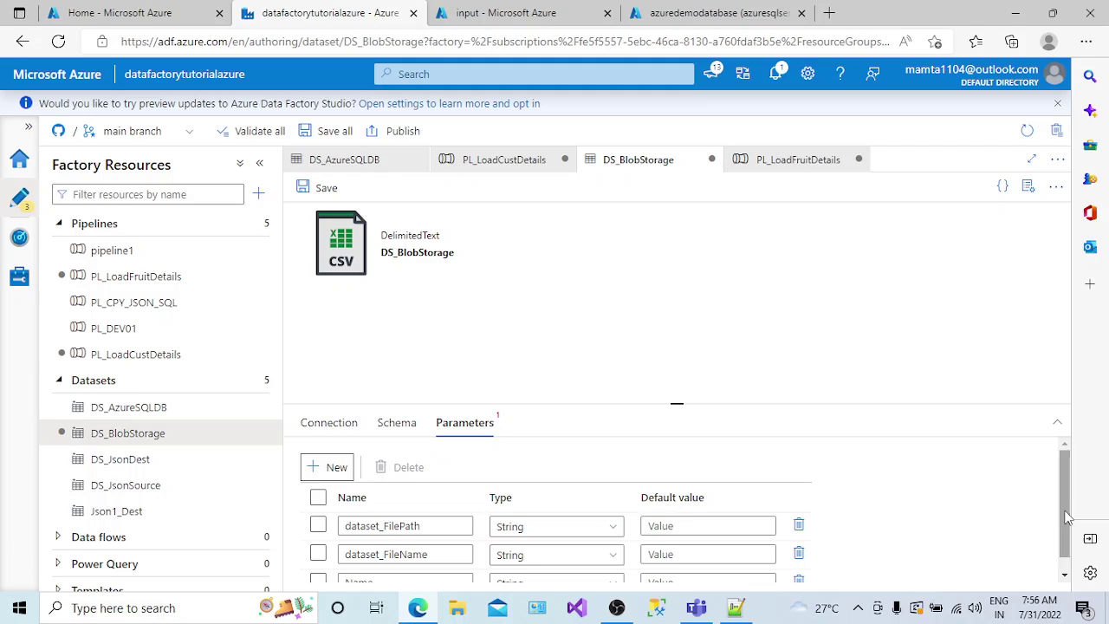
scroll(1055, 509, down, 1)
click(437, 568)
text(daa)
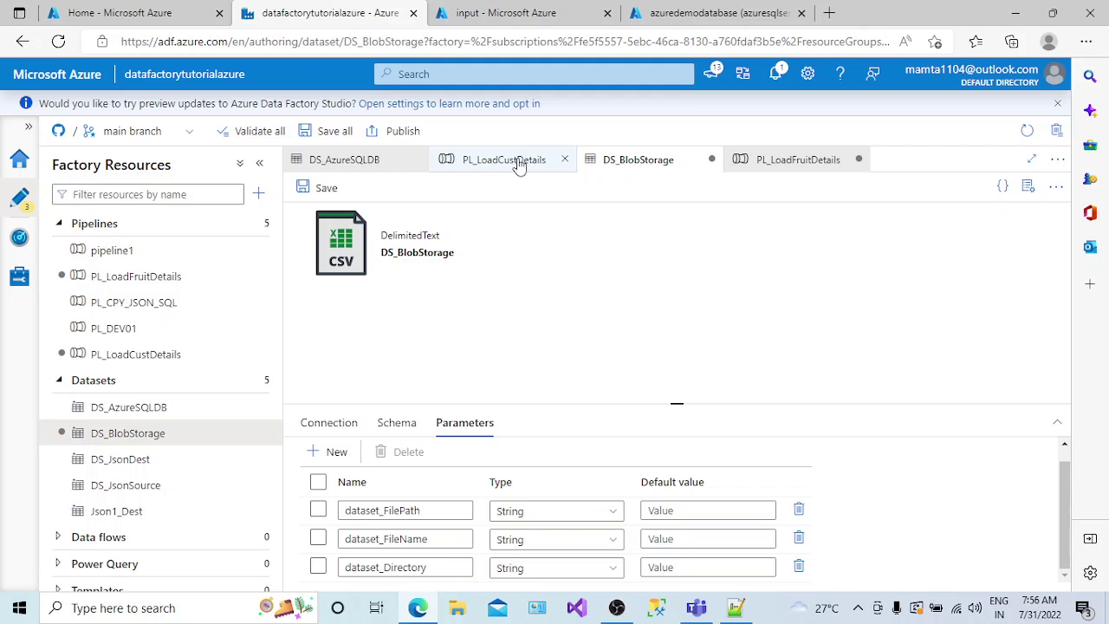
click(768, 162)
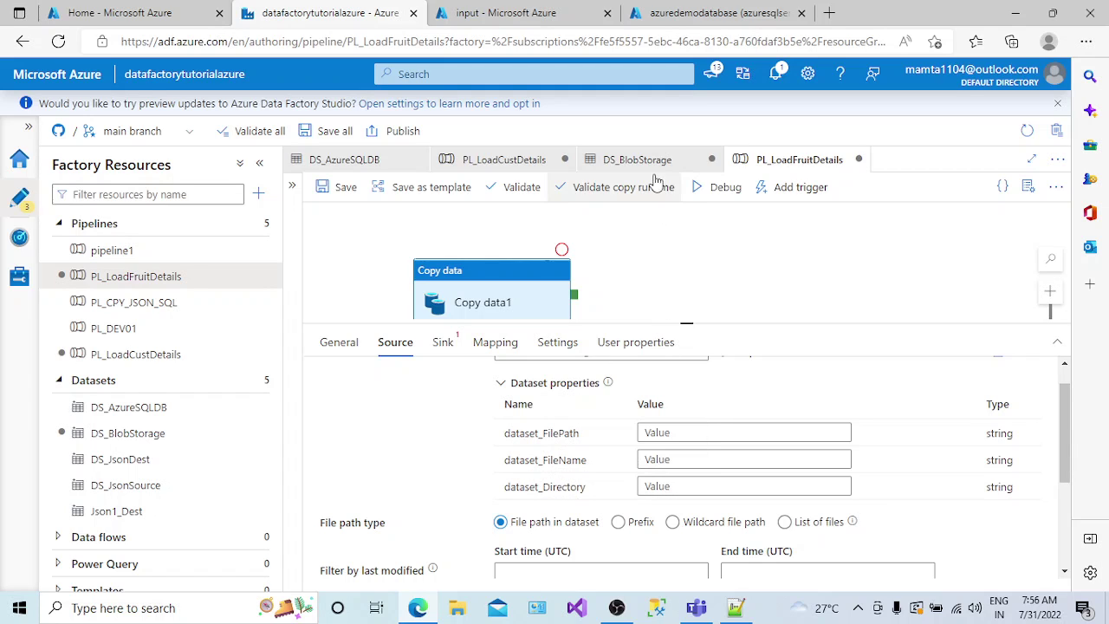
click(665, 487)
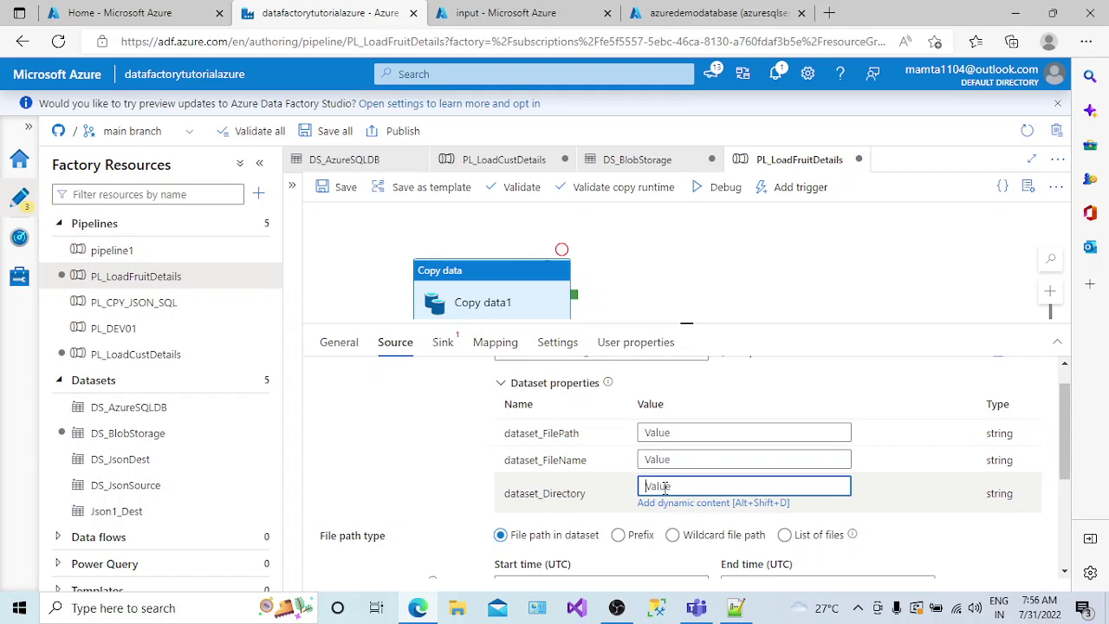
scroll(650, 473, up, 1)
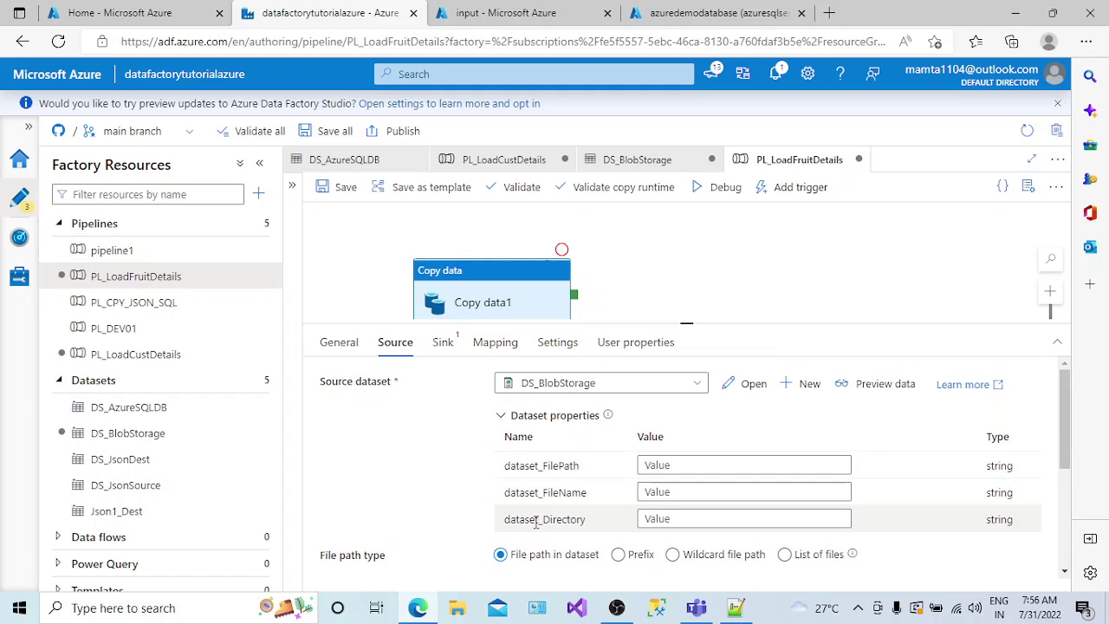
click(657, 466)
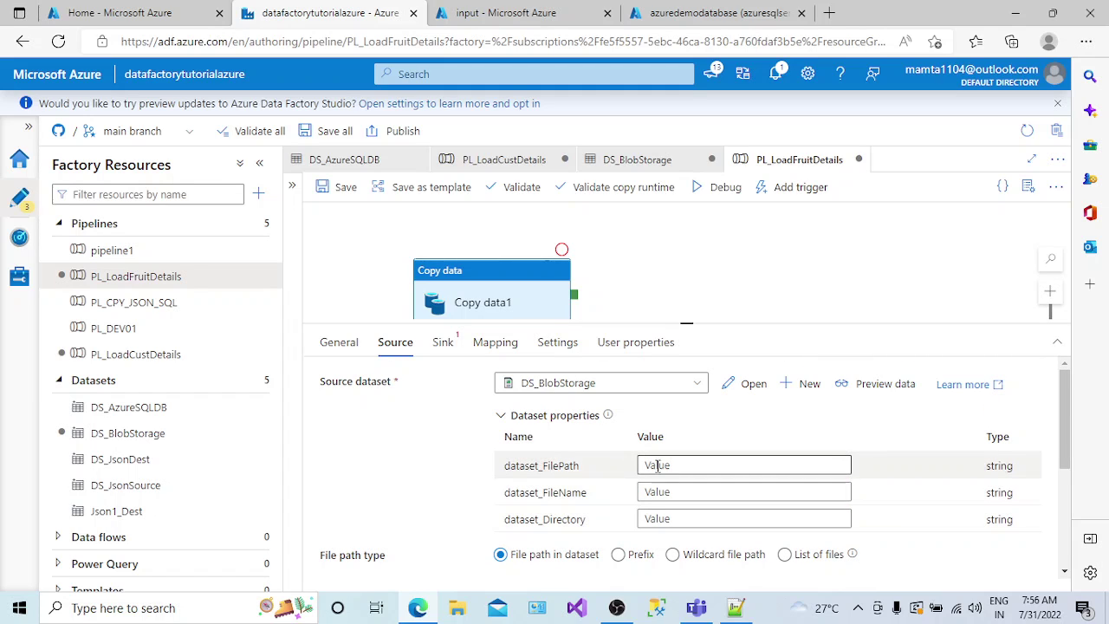
click(687, 483)
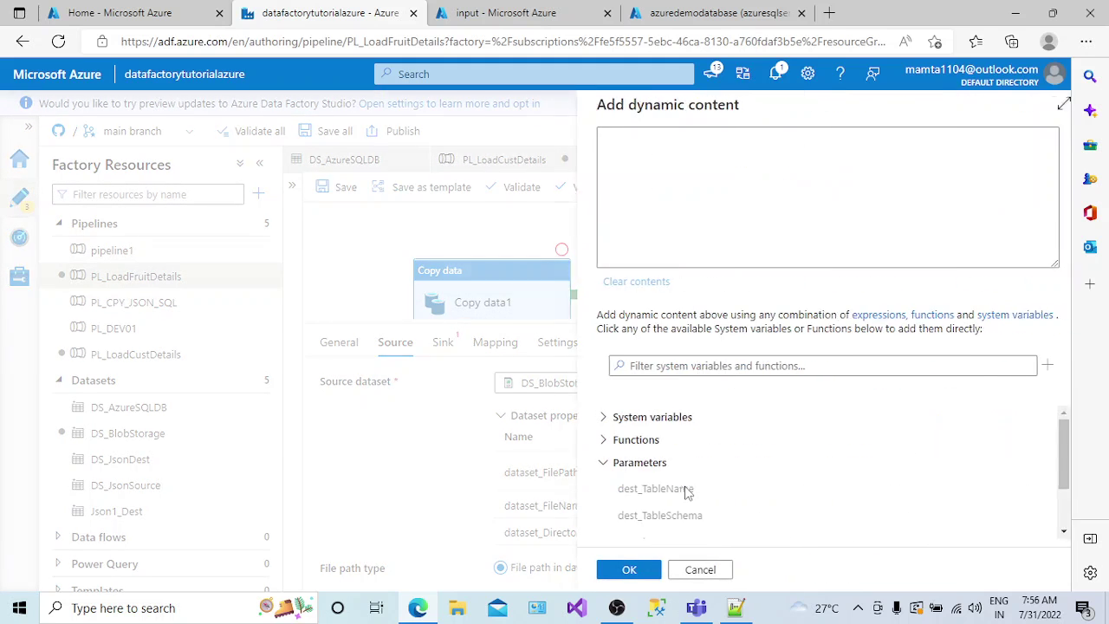
drag(1044, 464, 1044, 510)
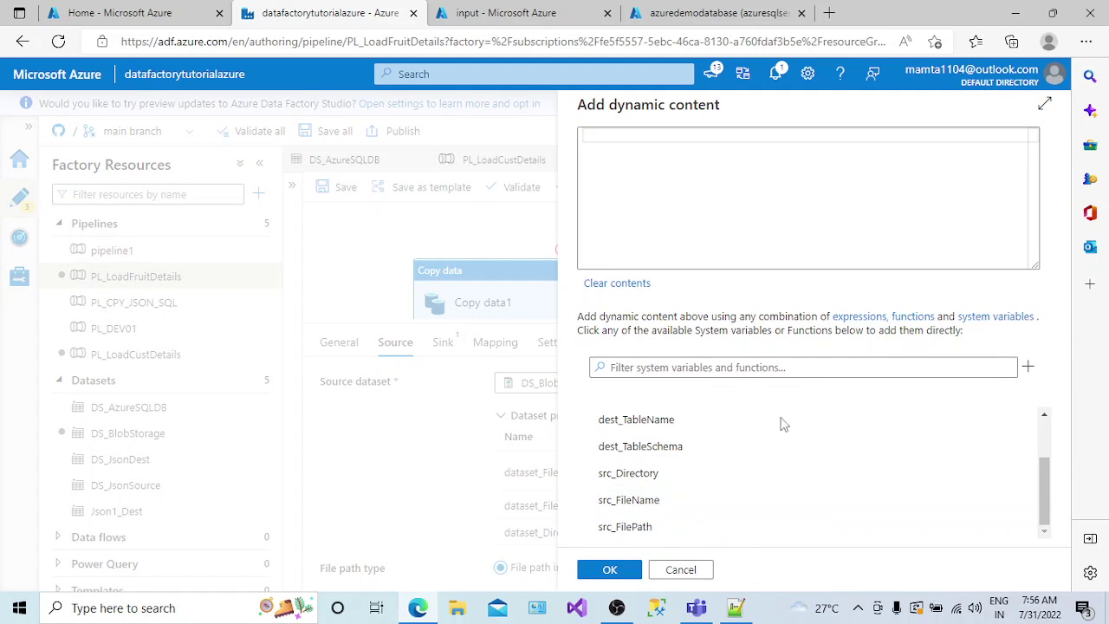
click(681, 569)
click(650, 463)
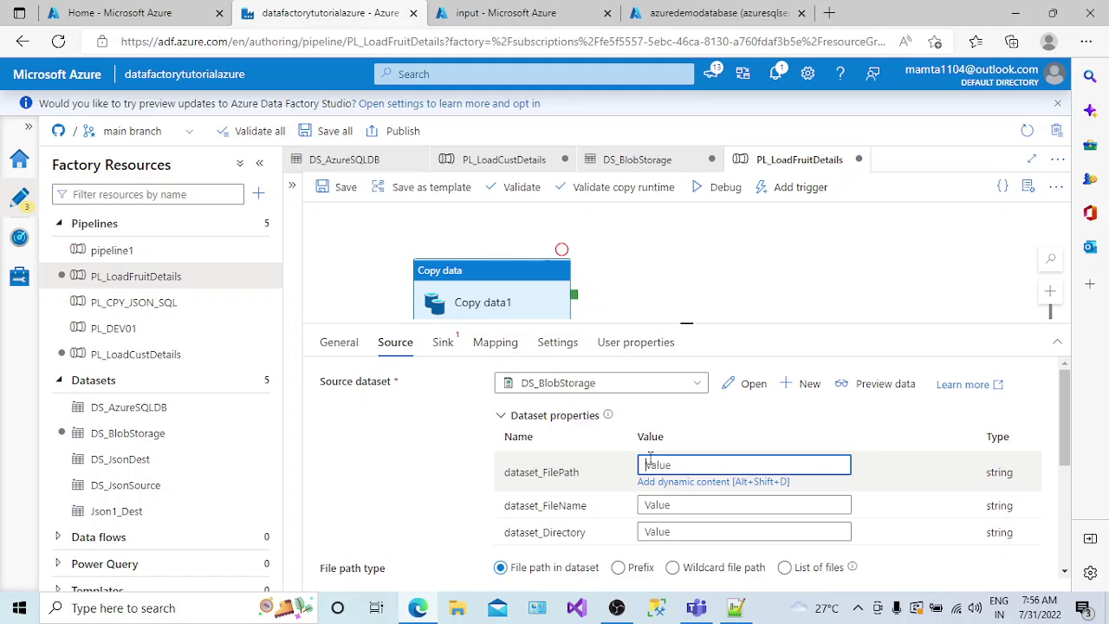
click(673, 482)
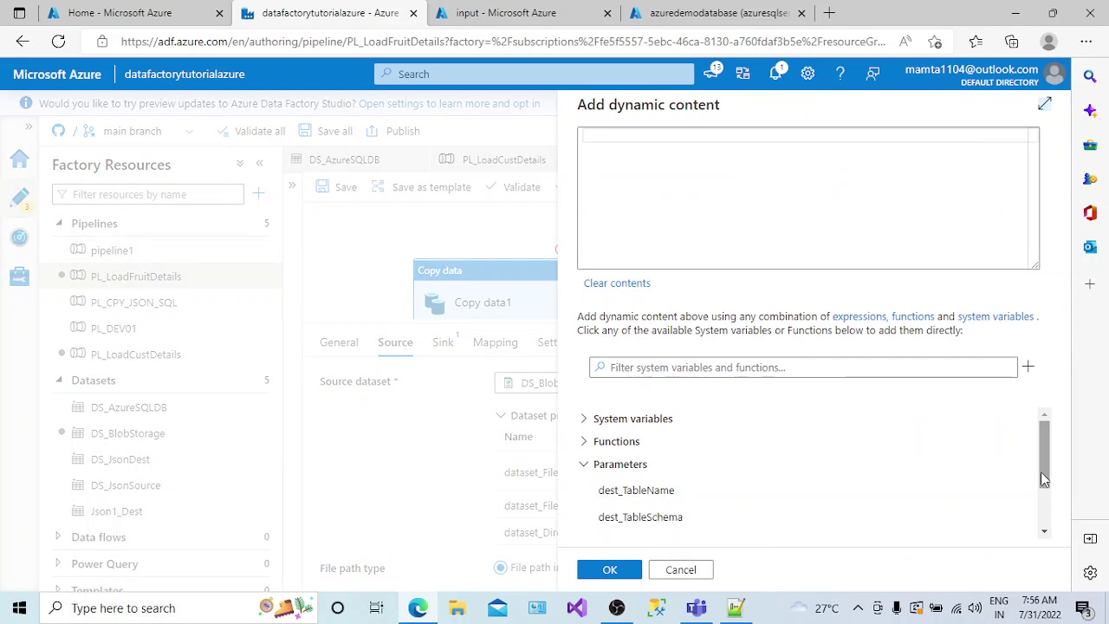
drag(1041, 471, 1043, 524)
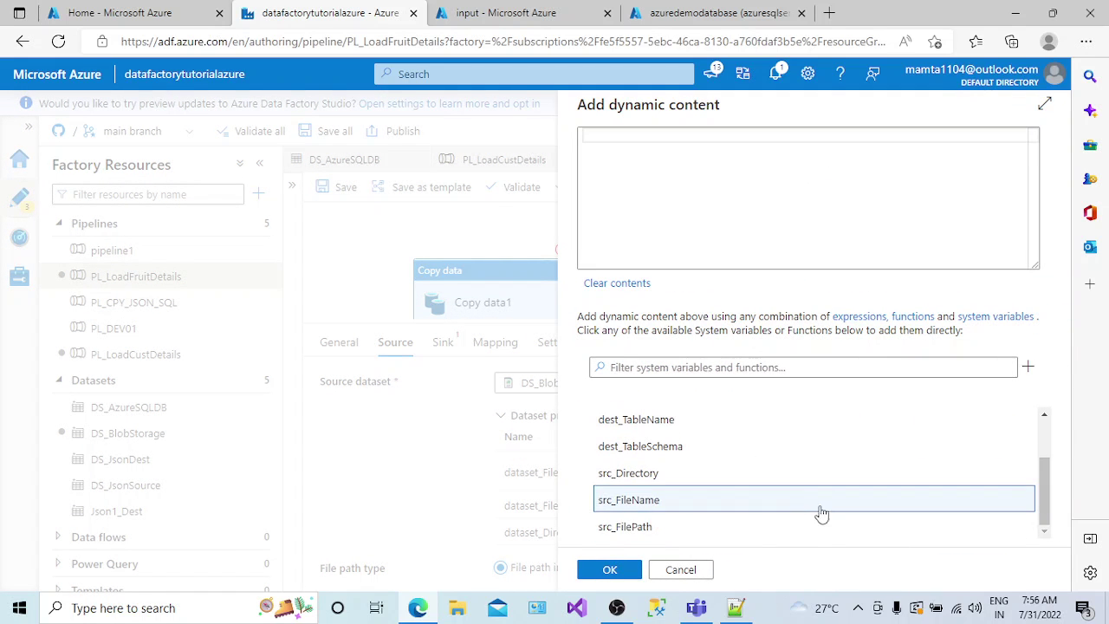
click(678, 527)
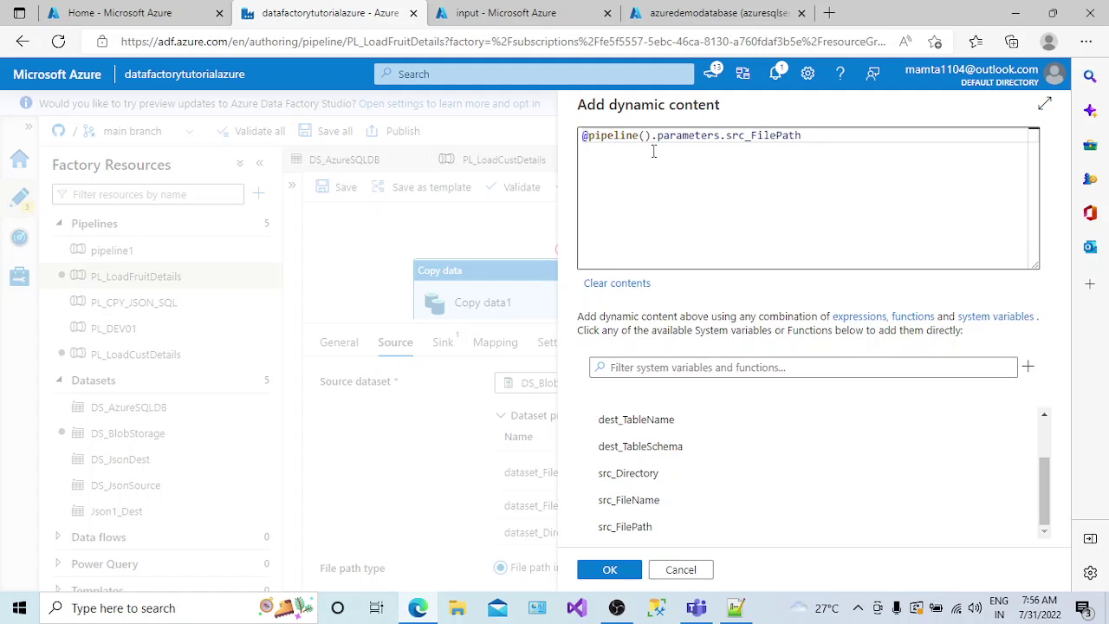
click(609, 570)
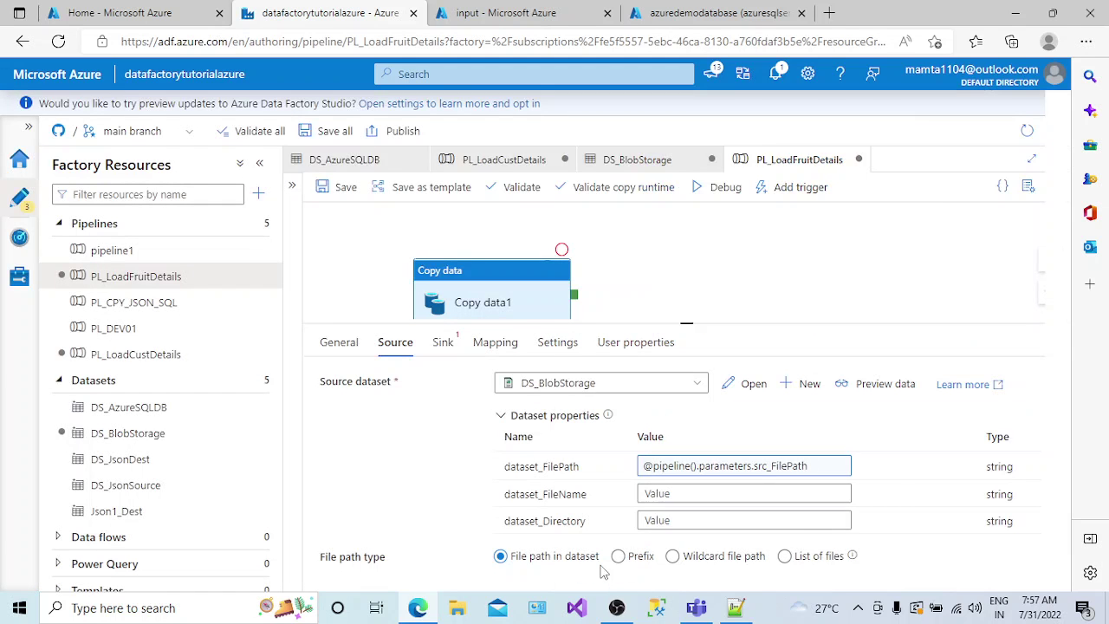
click(712, 493)
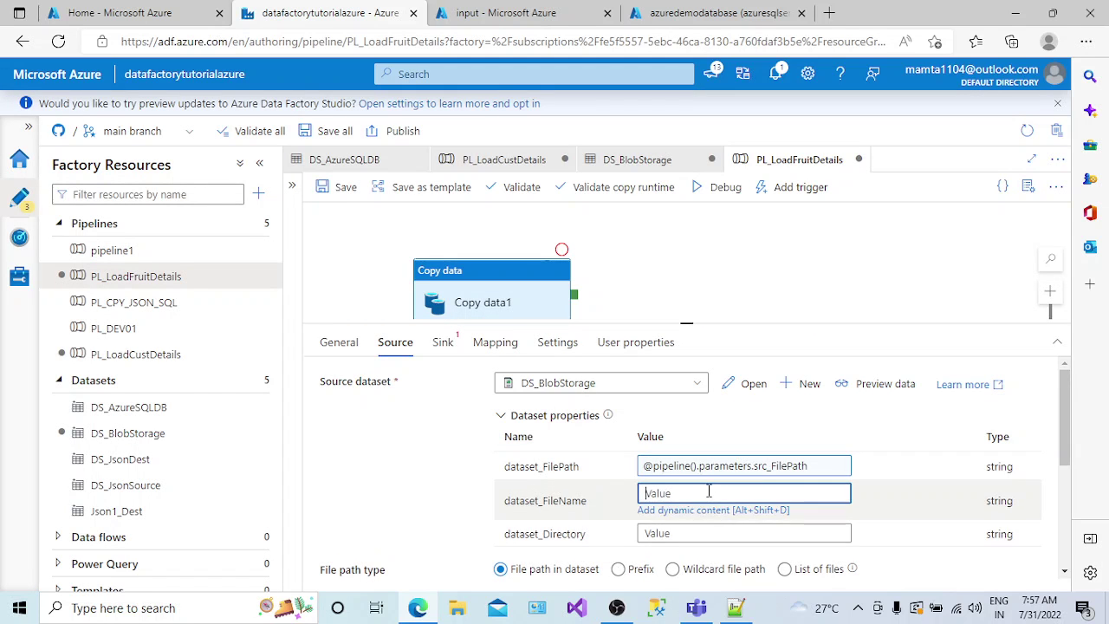
click(660, 511)
drag(1044, 468, 1044, 511)
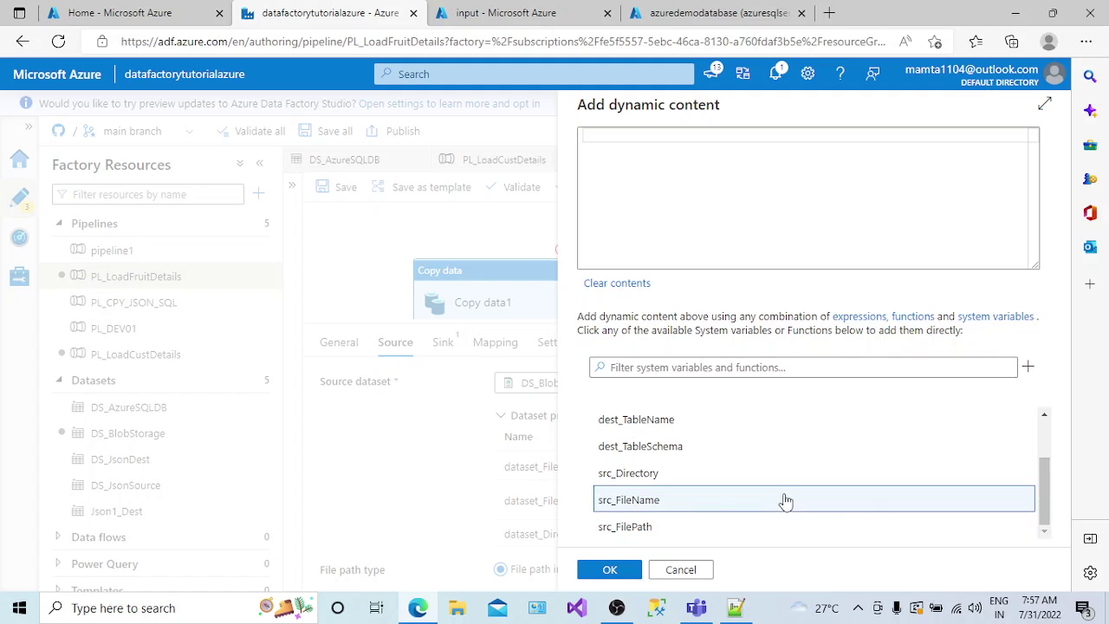
click(696, 502)
click(617, 571)
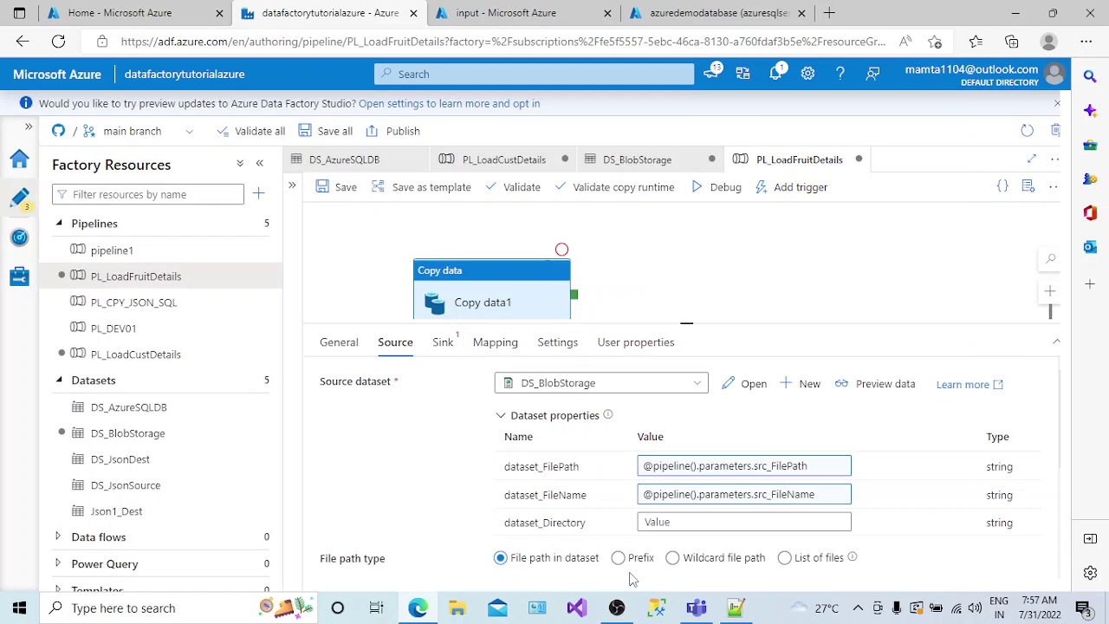
click(704, 523)
click(716, 540)
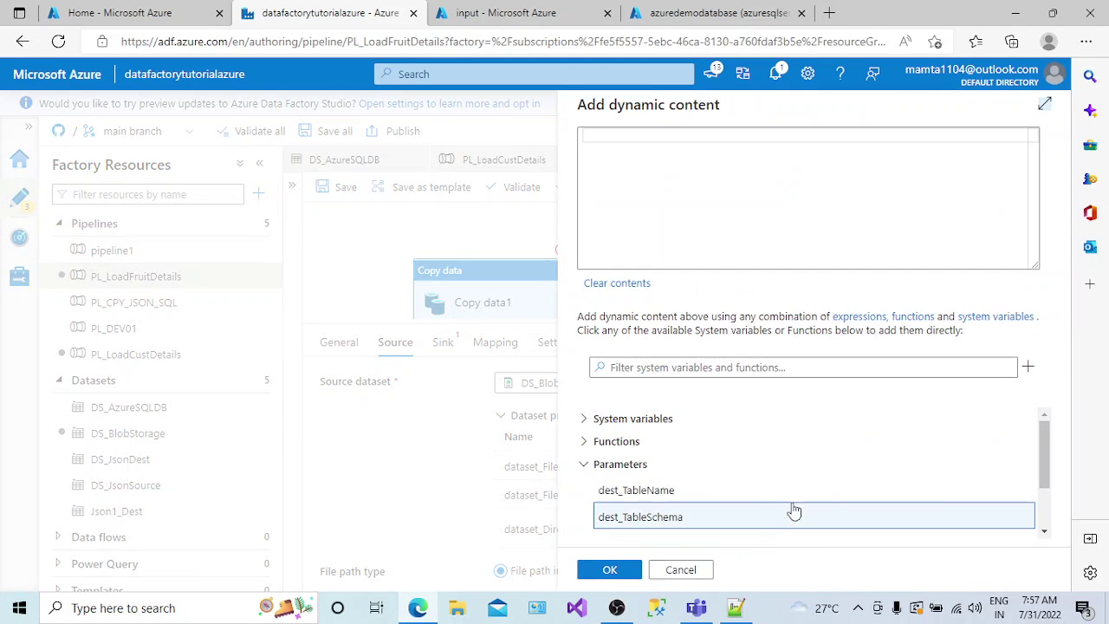
drag(1045, 483, 1040, 544)
click(710, 484)
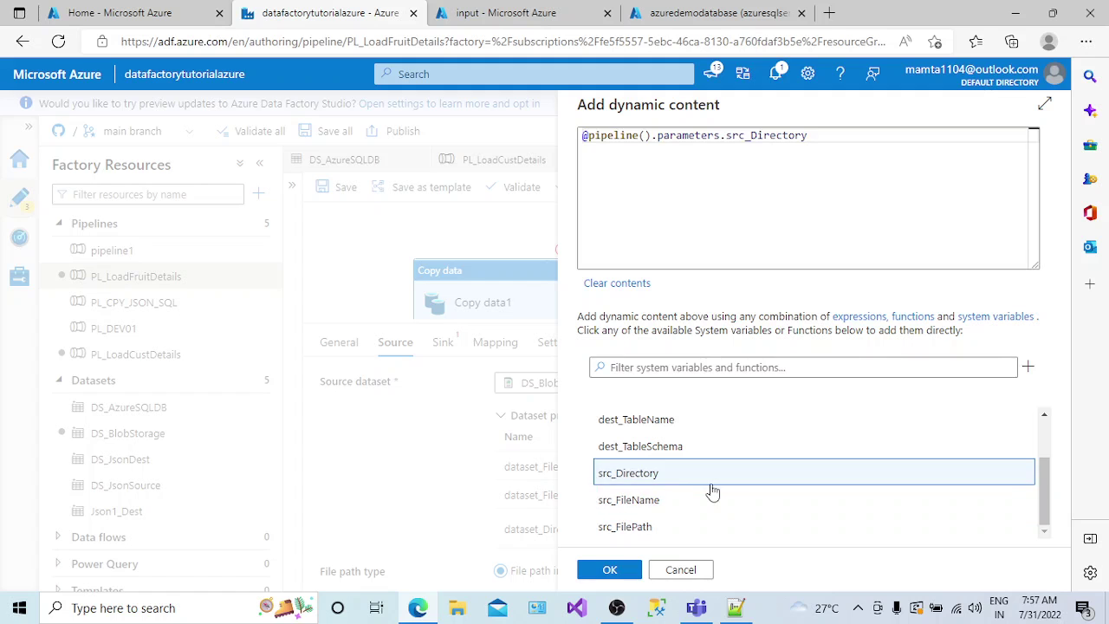
click(610, 570)
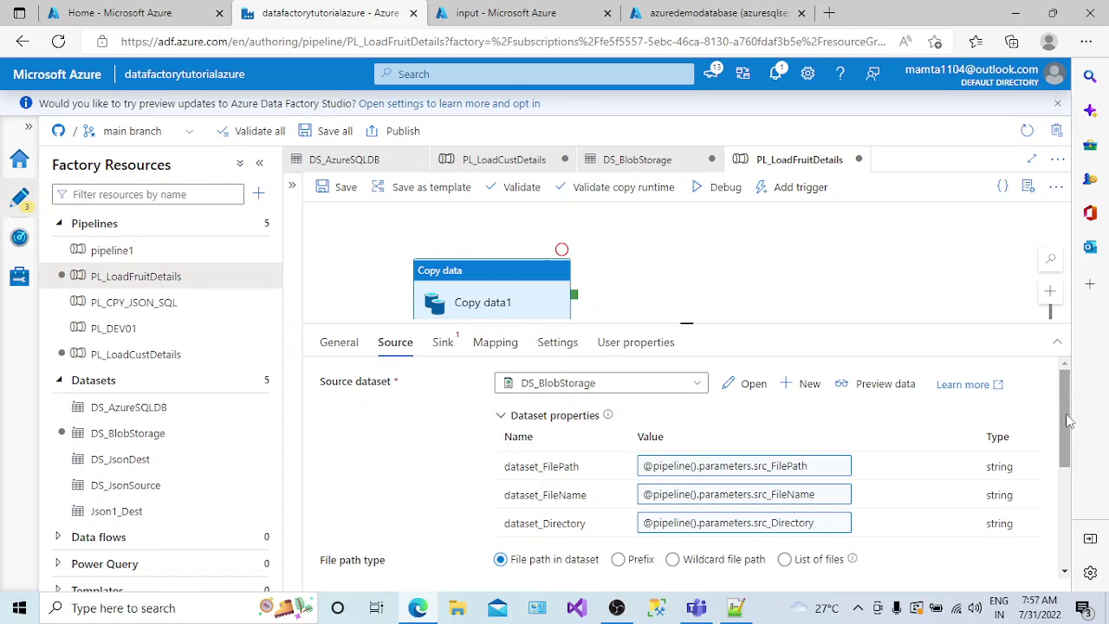
mouse_move(1065, 418)
mouse_down()
mouse_move(1069, 470)
mouse_move(1069, 417)
mouse_up()
- Set the copy activity's sink dataset to DS_AzureSQLDB
click(444, 343)
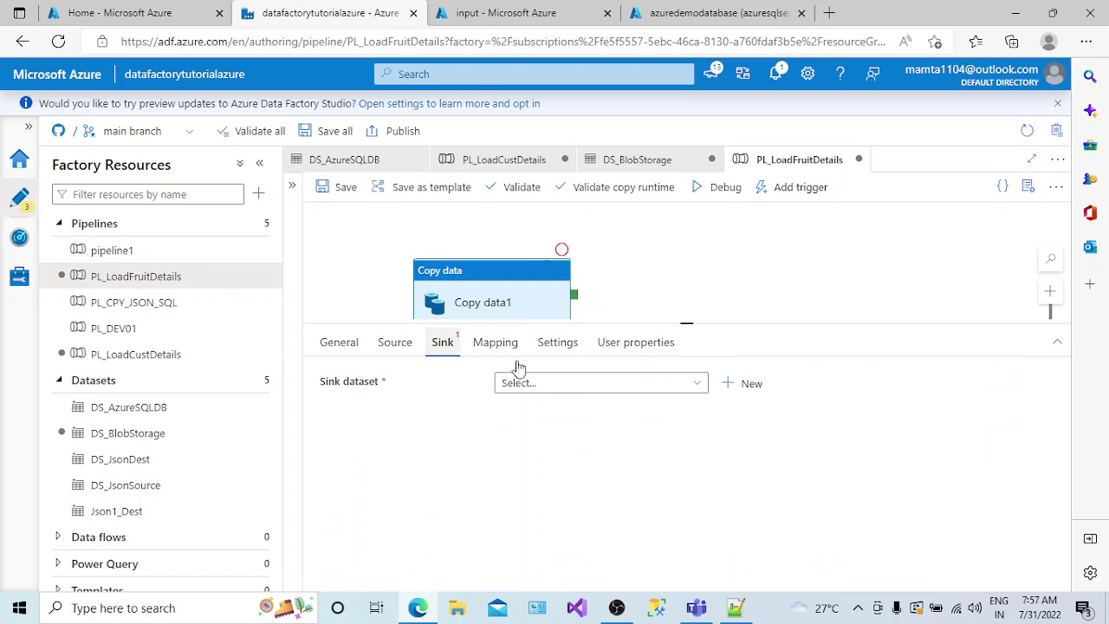
click(572, 385)
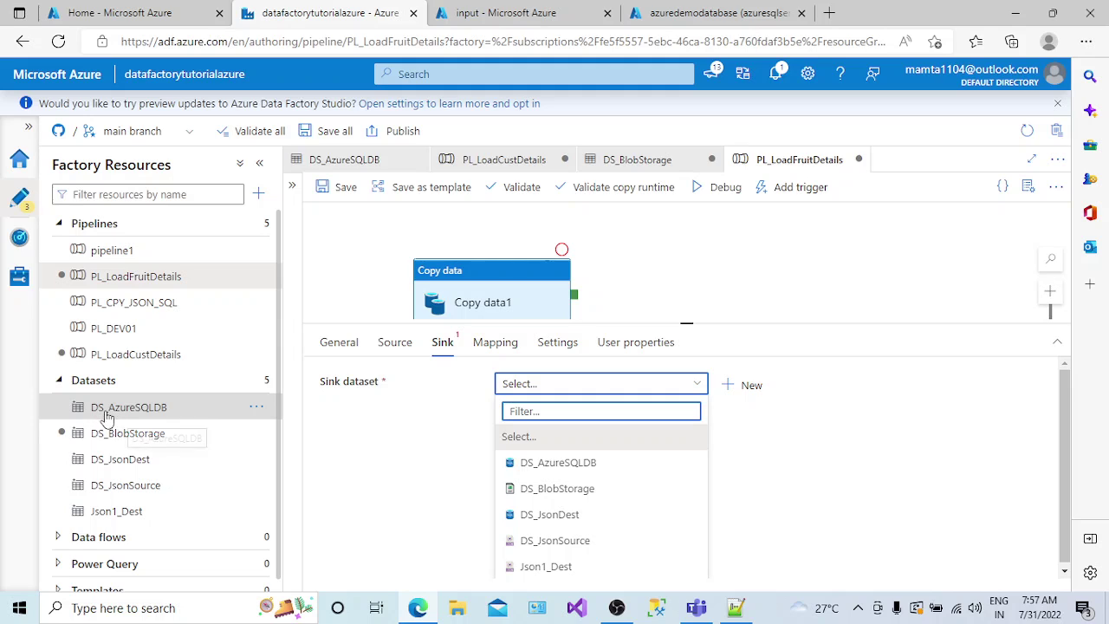
click(525, 463)
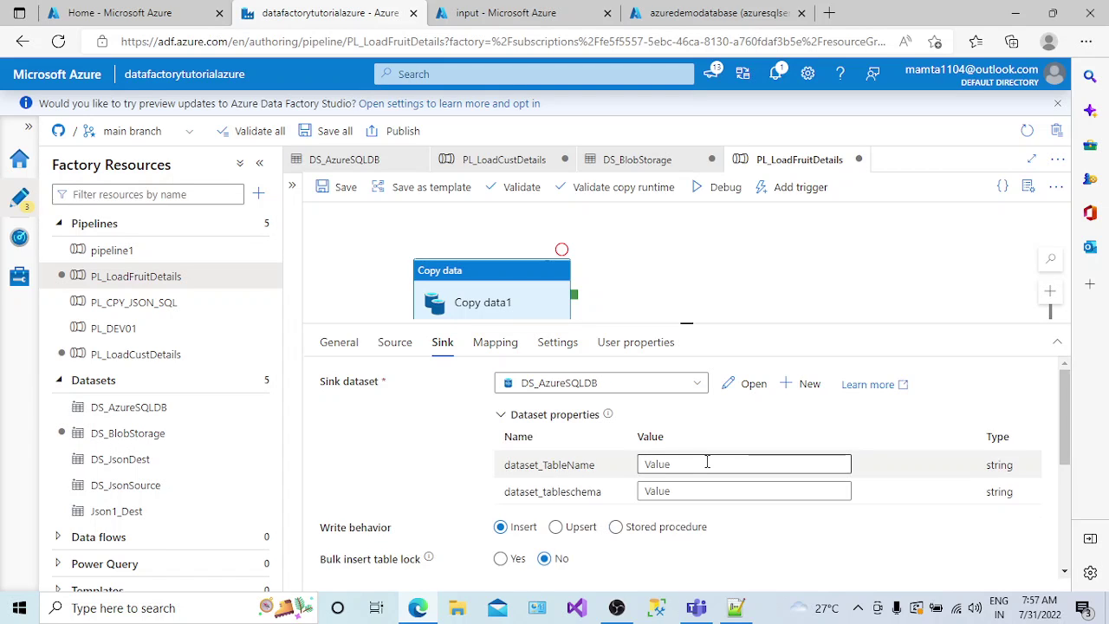
click(707, 463)
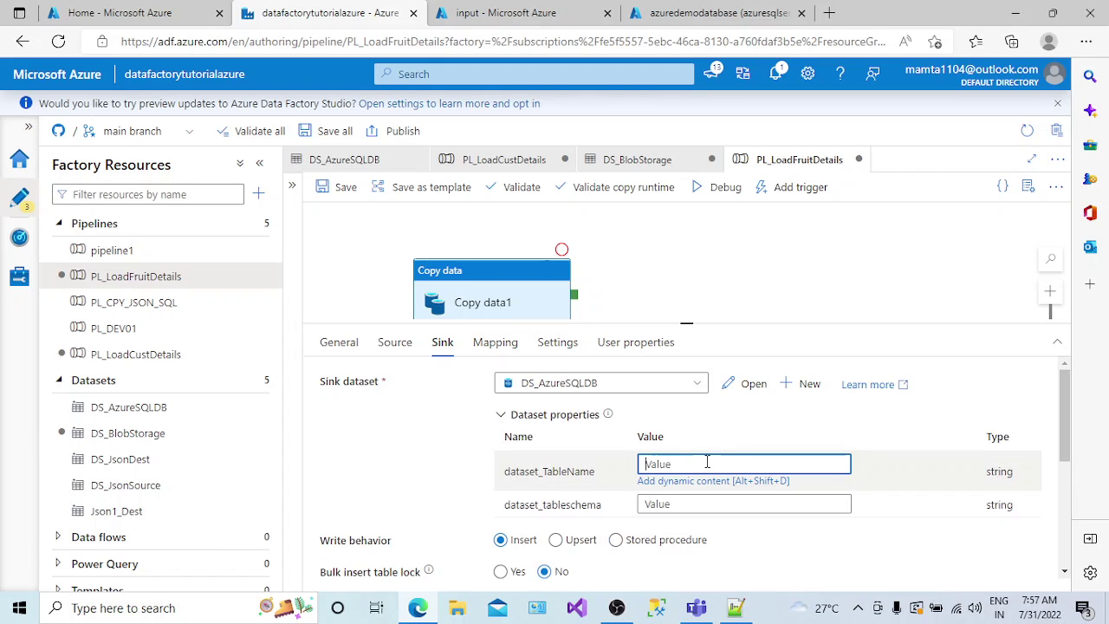
click(388, 289)
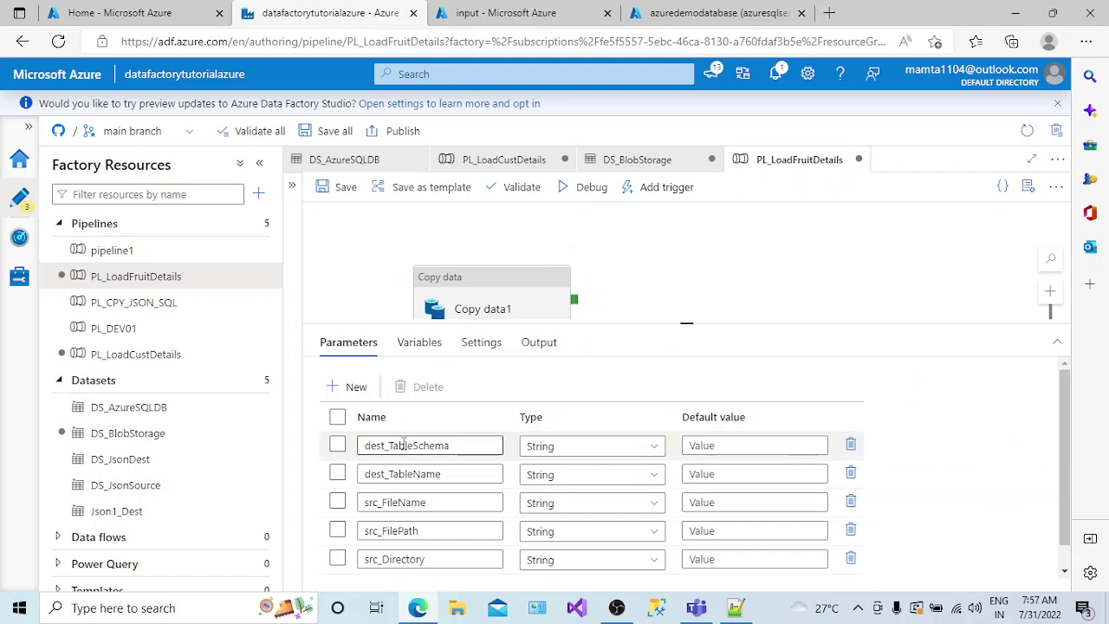
click(475, 304)
click(657, 464)
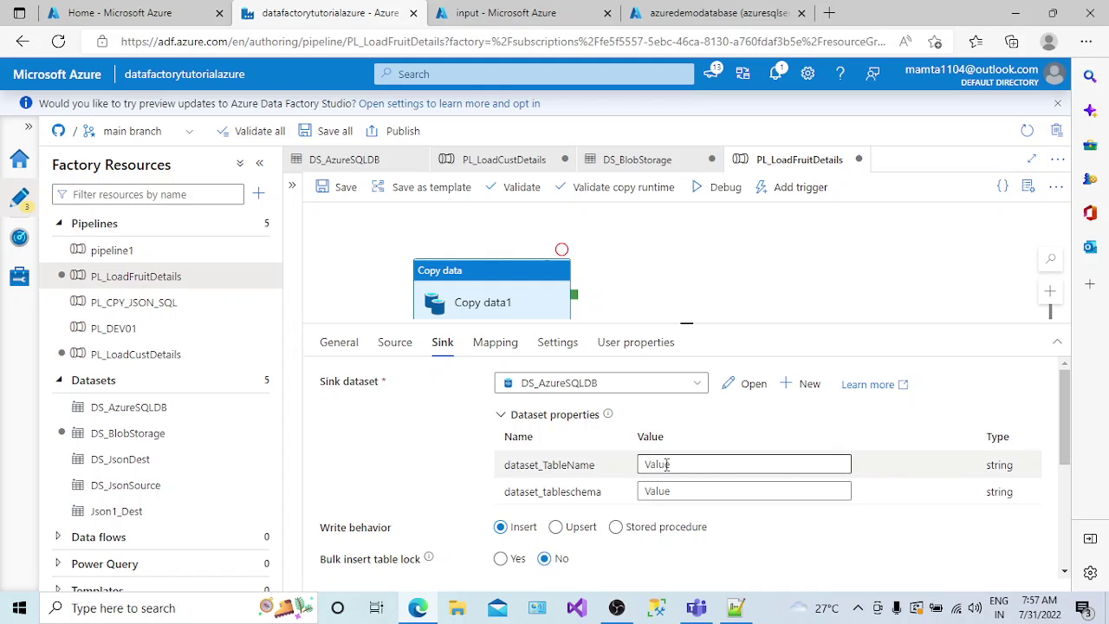
click(666, 482)
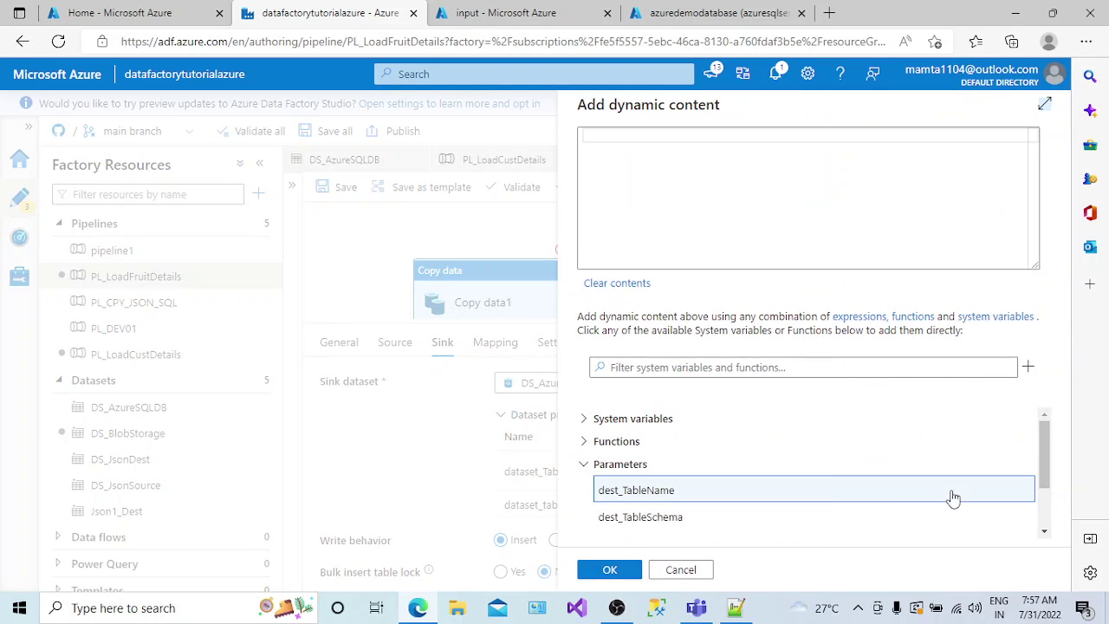
click(711, 490)
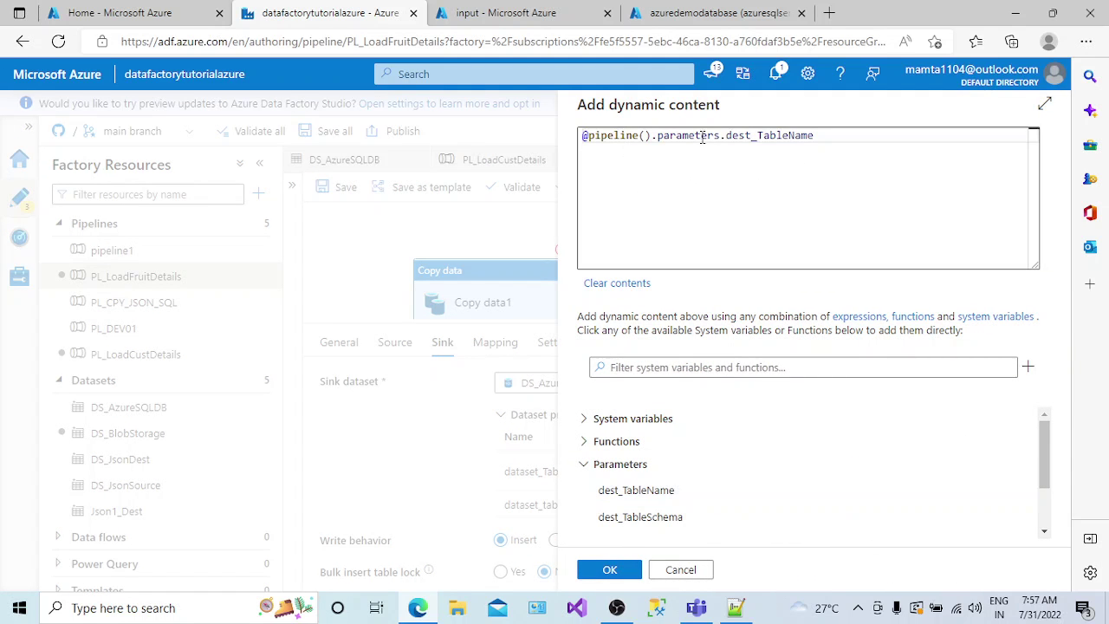
click(610, 570)
click(688, 493)
click(683, 510)
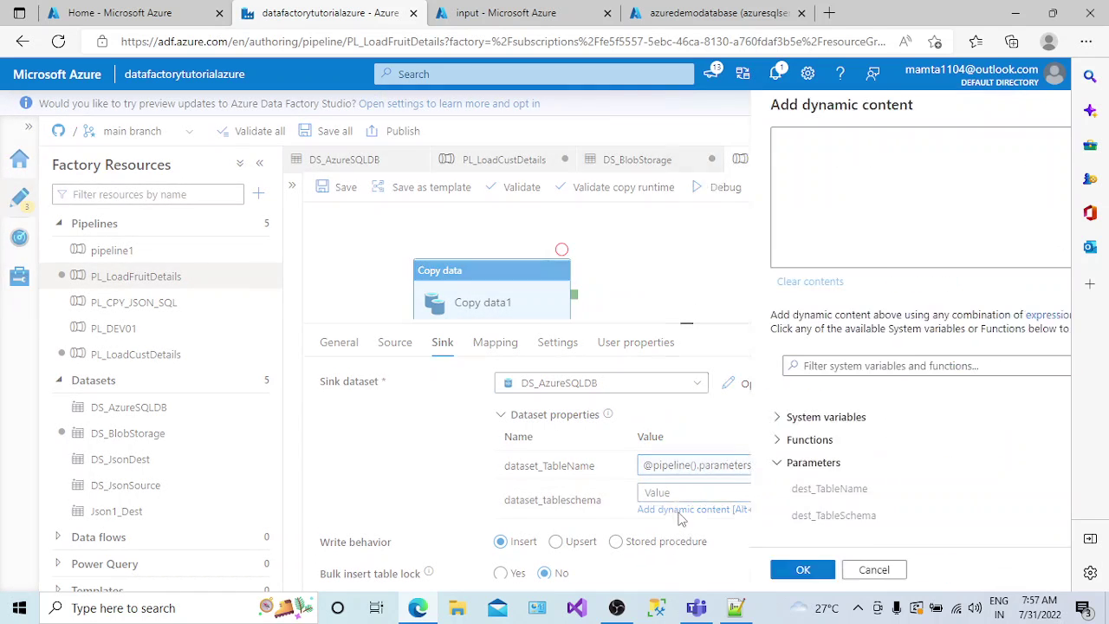
click(643, 517)
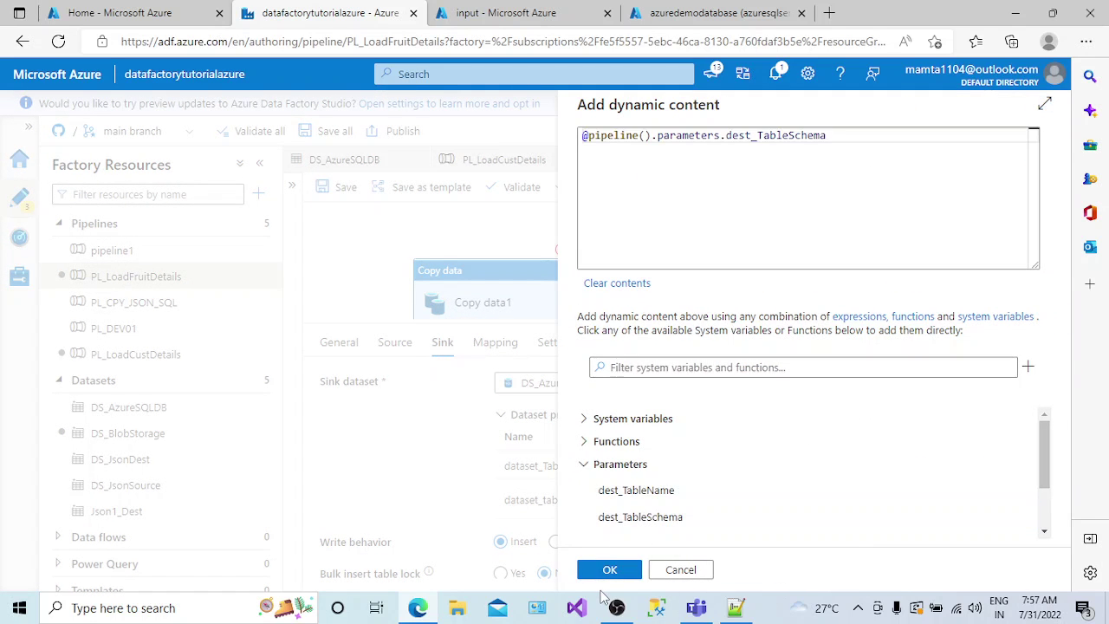
click(610, 569)
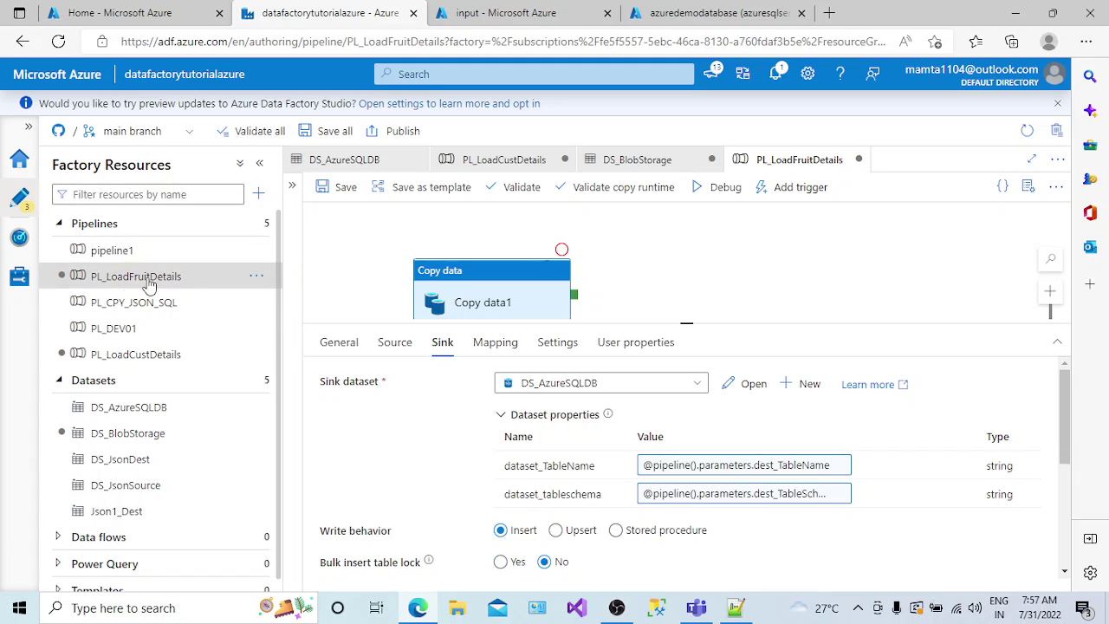
- Save the PL_LoadFruitDetails pipeline and reposition its copy activity toward the middle of the canvas
click(366, 263)
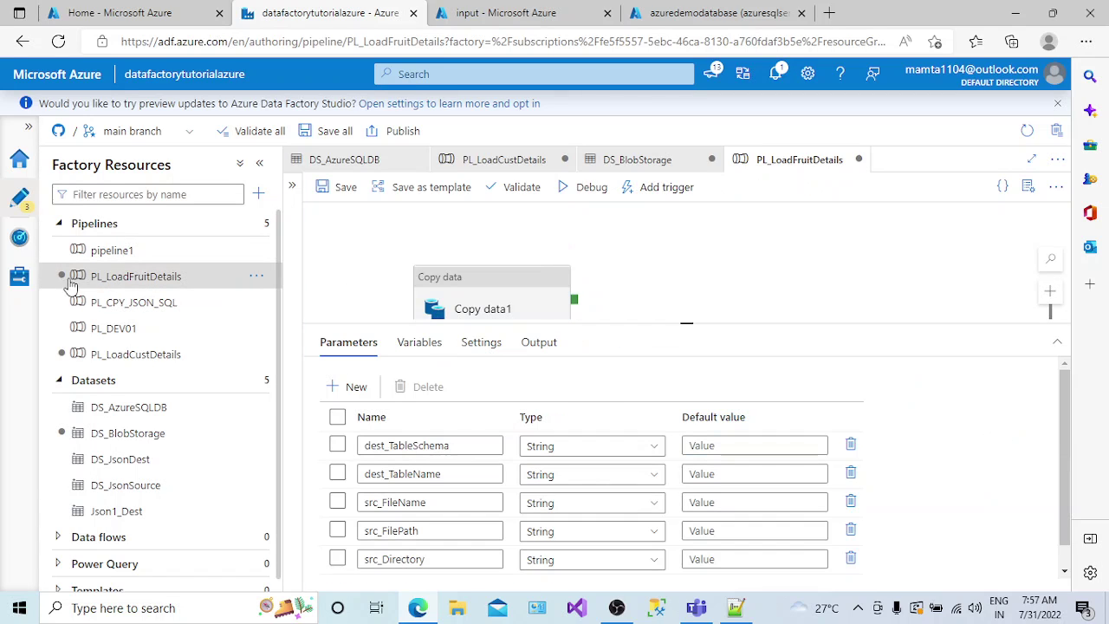
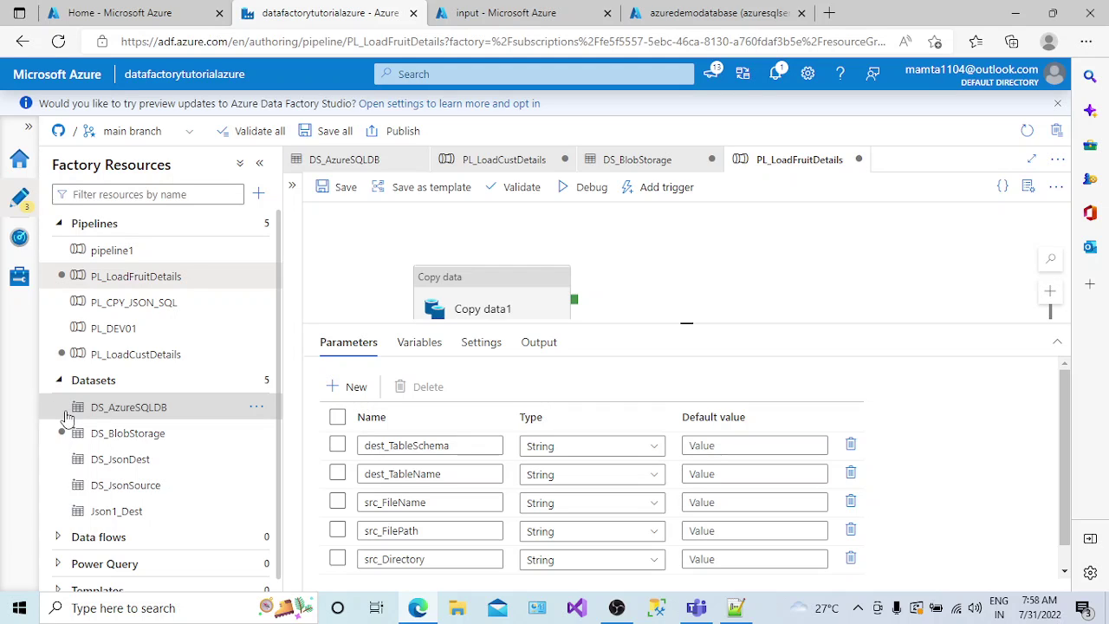
click(334, 193)
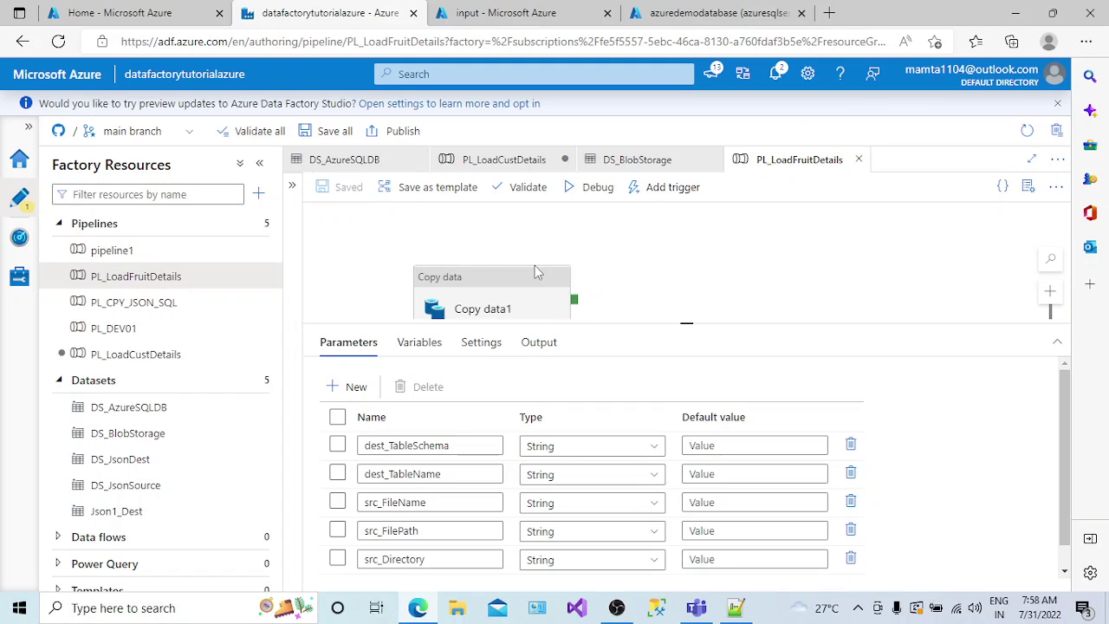
drag(535, 269, 637, 250)
click(430, 290)
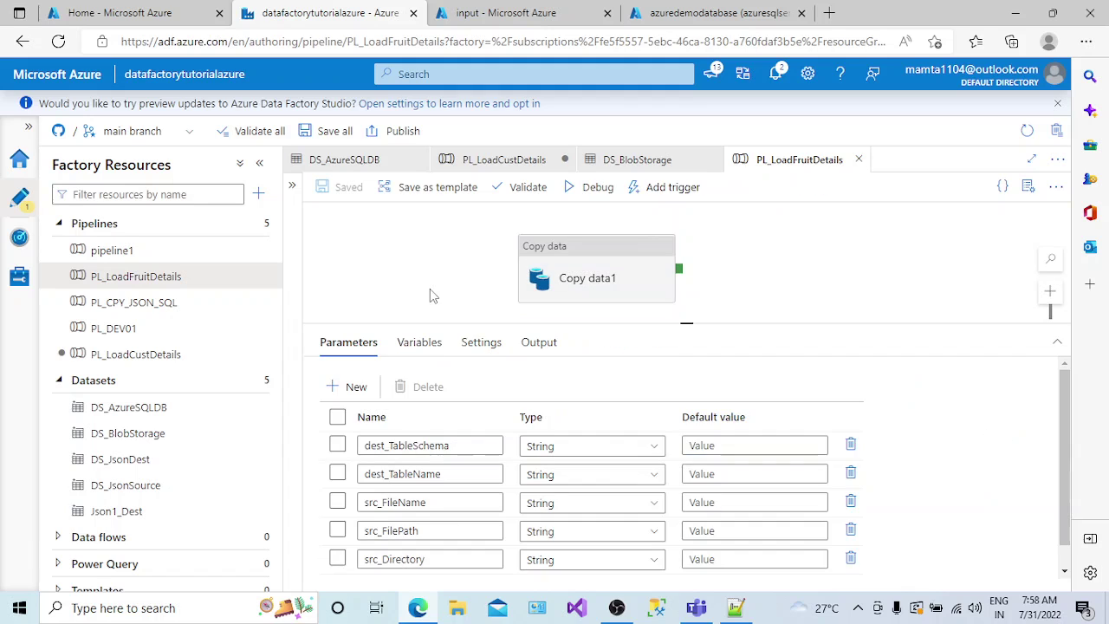
- Validate the PL_LoadFruitDetails pipeline for errors
click(513, 196)
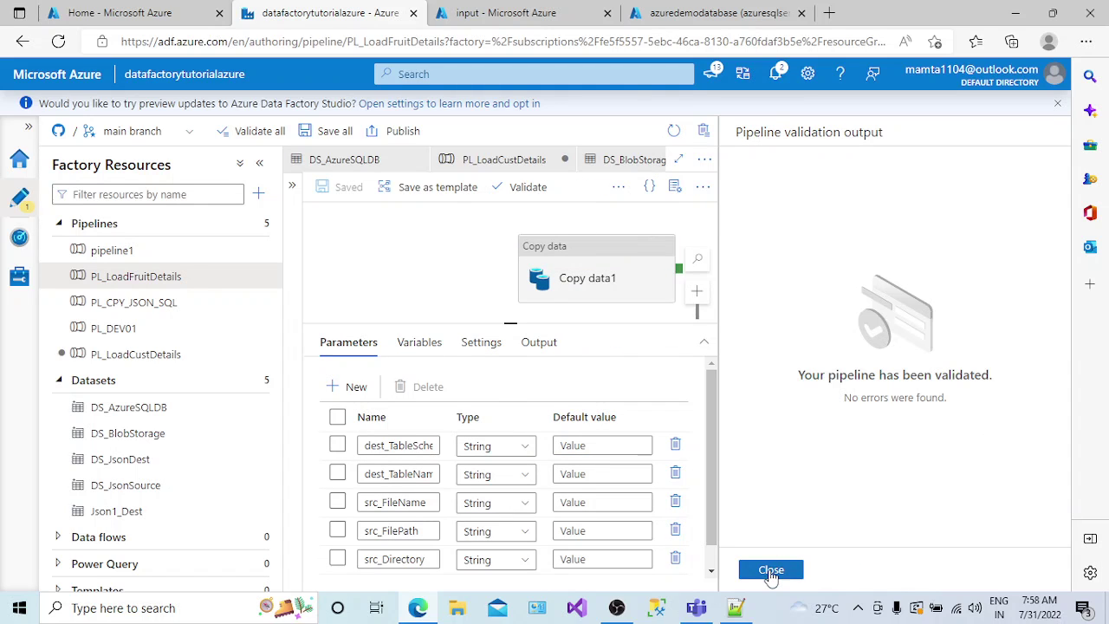
click(771, 570)
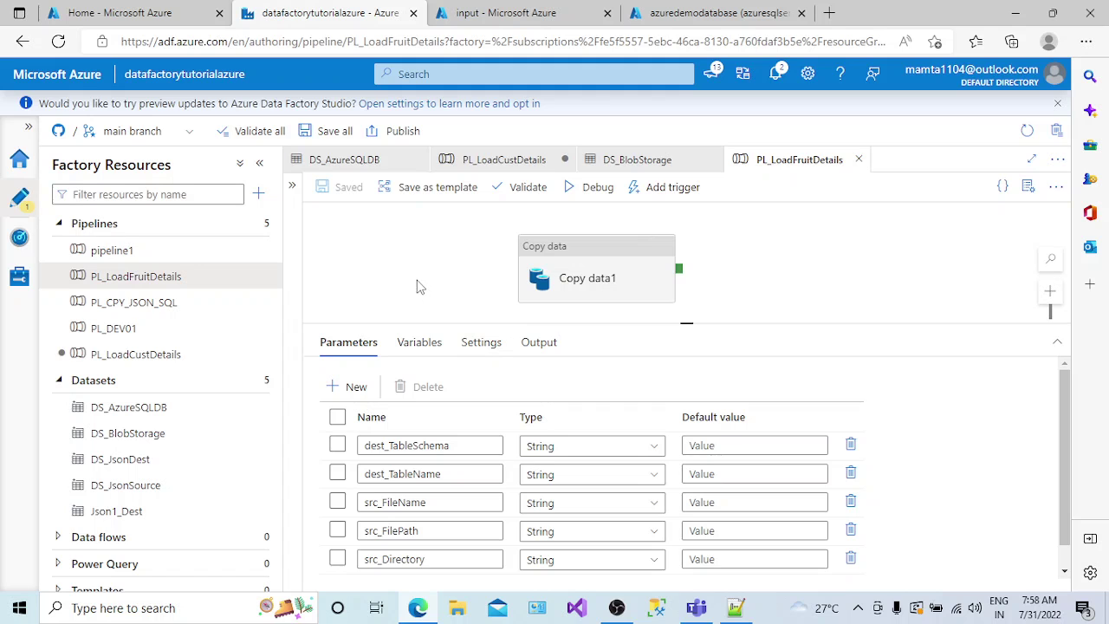
click(597, 190)
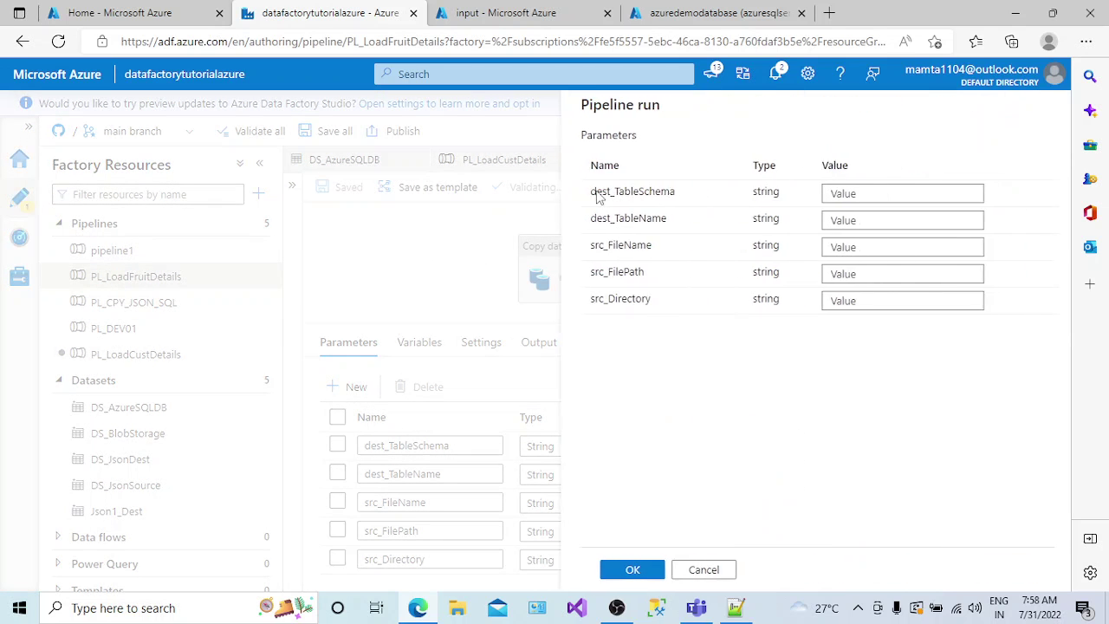
click(700, 569)
- Rename the copy activity to CPY_FruitsDetails and dismiss the browser's offer to save form information
click(582, 276)
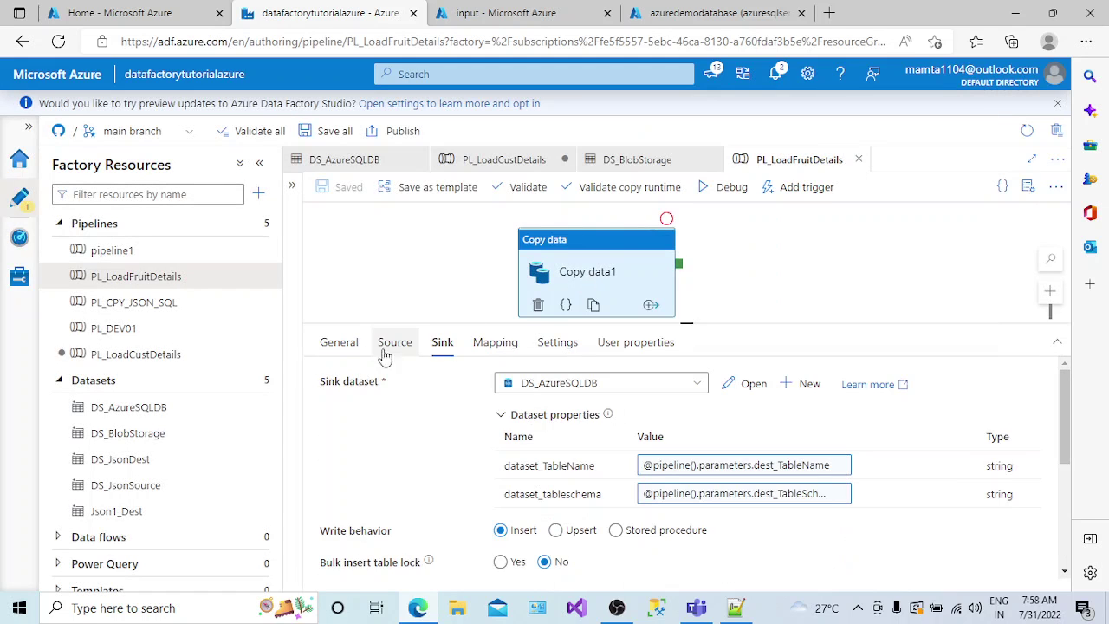
click(340, 343)
click(492, 389)
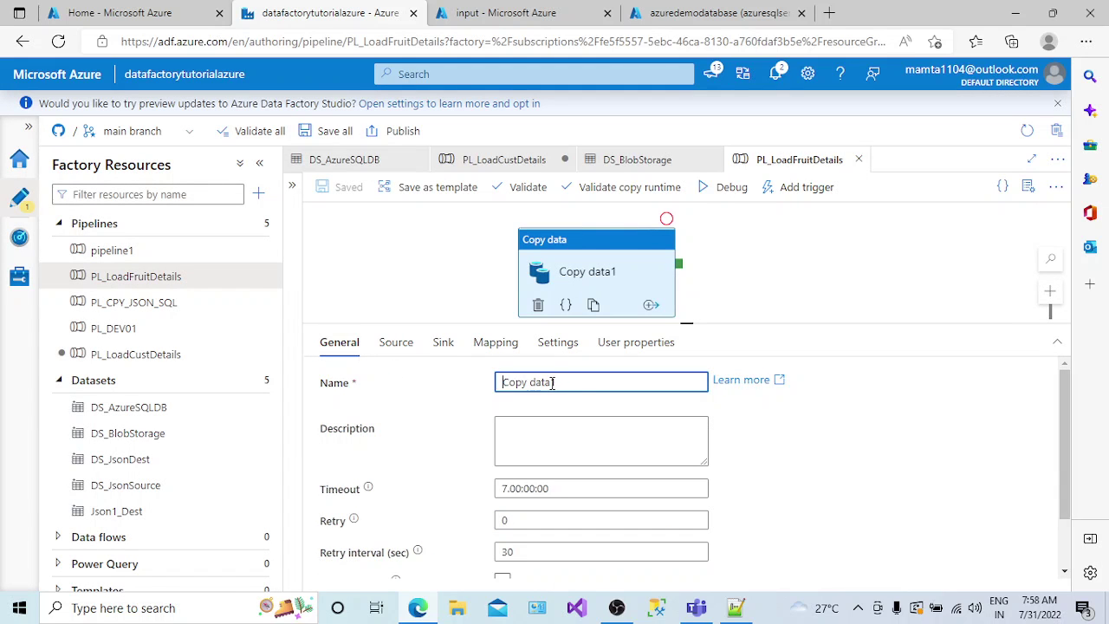
drag(552, 382, 498, 384)
text(CP)
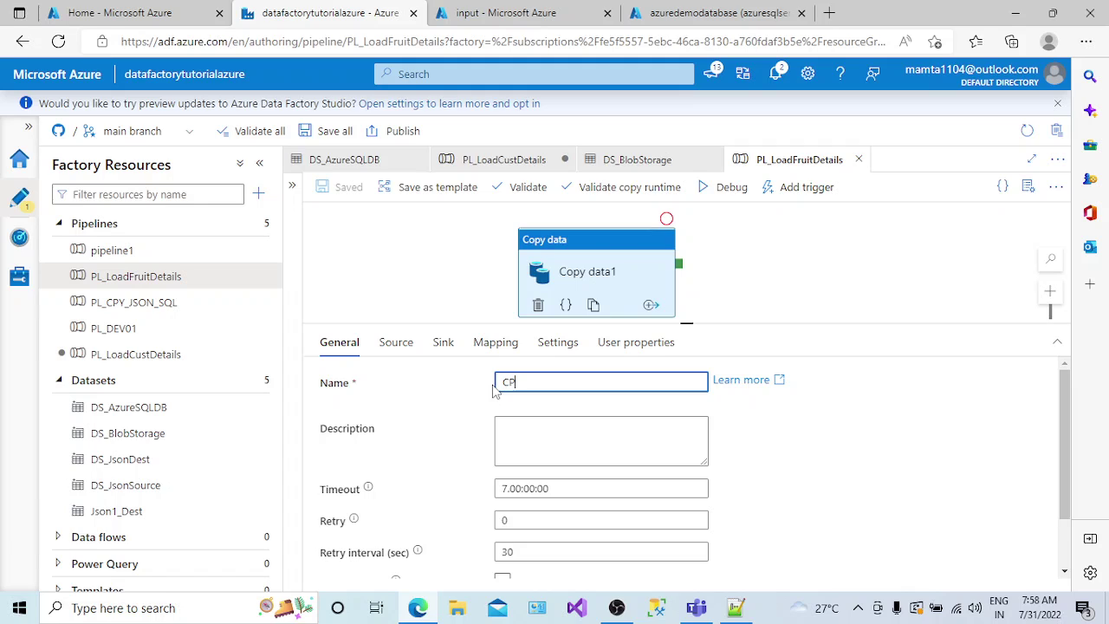
text(Y_Fr)
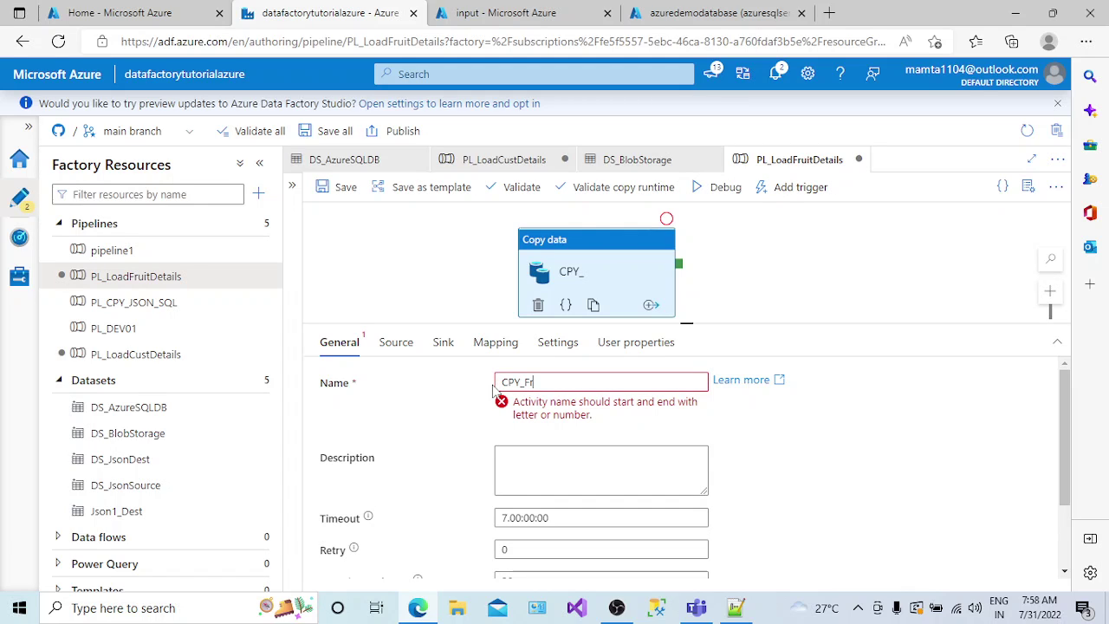
text(uitsDetails)
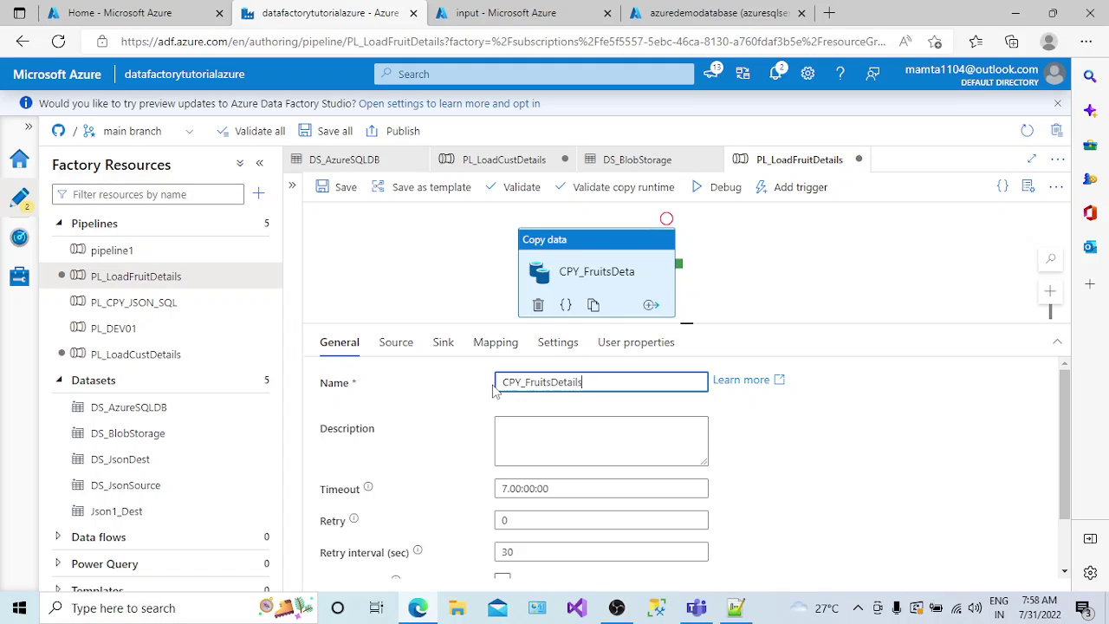
click(800, 273)
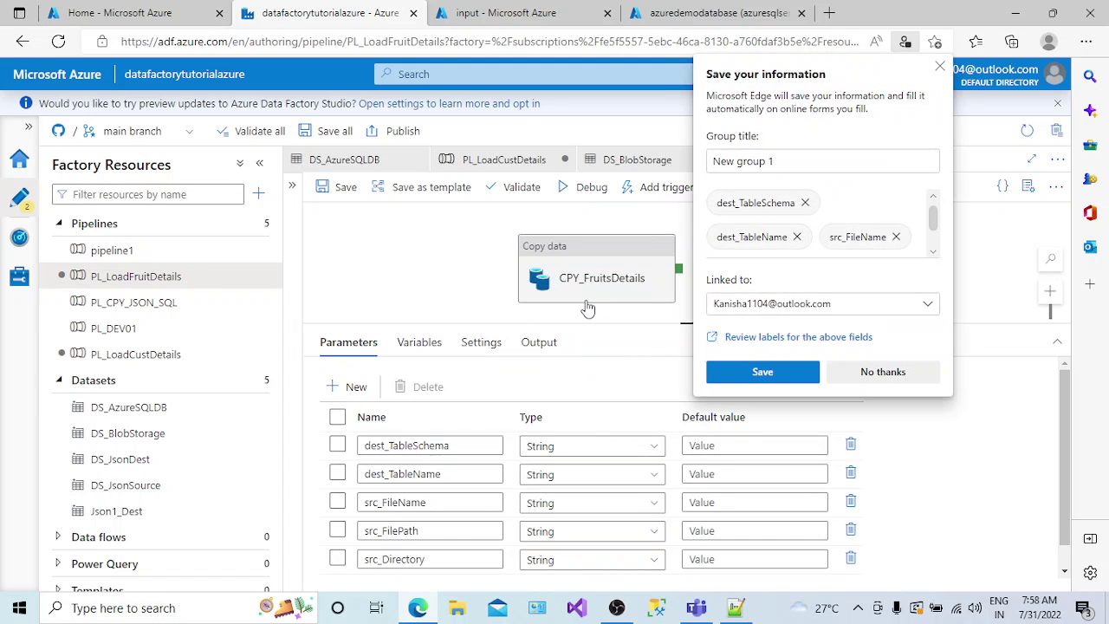
click(940, 68)
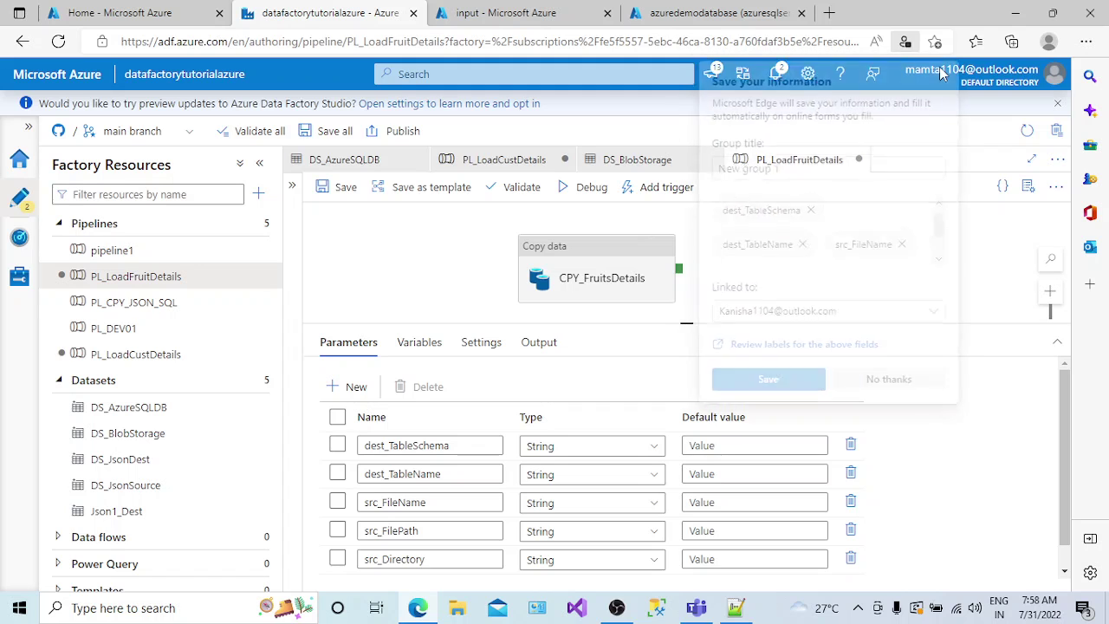
- Start a debug run of the pipeline and set its dest_TableSchema parameter to dbo
click(590, 188)
click(884, 194)
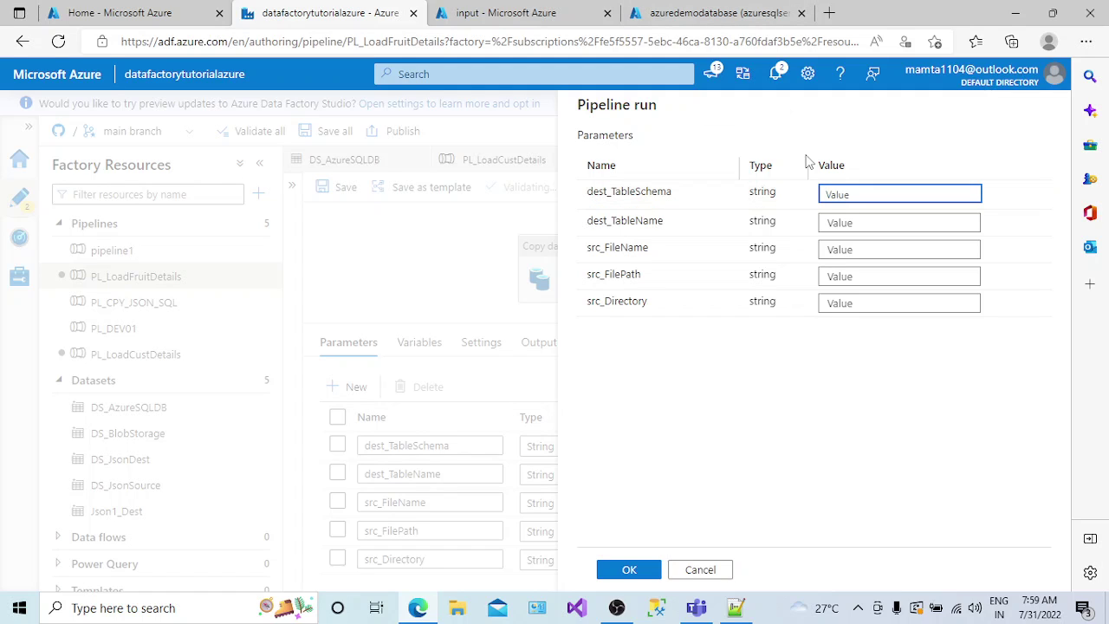
text(dbo)
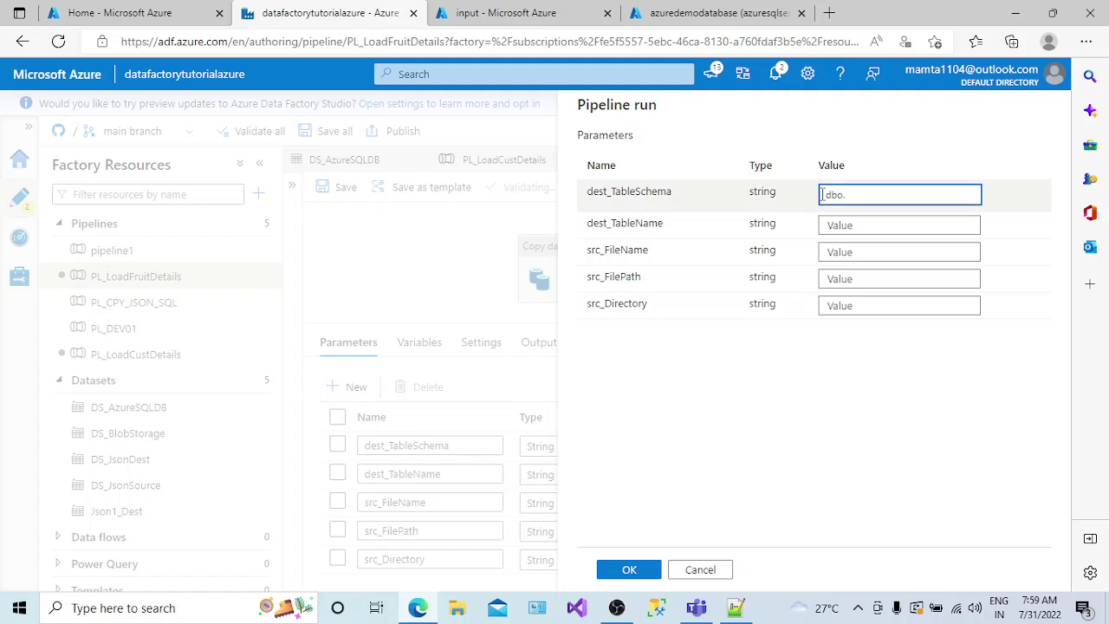
- Copy the table name FruitData from the database query and use it as the run's dest_TableName value
click(861, 224)
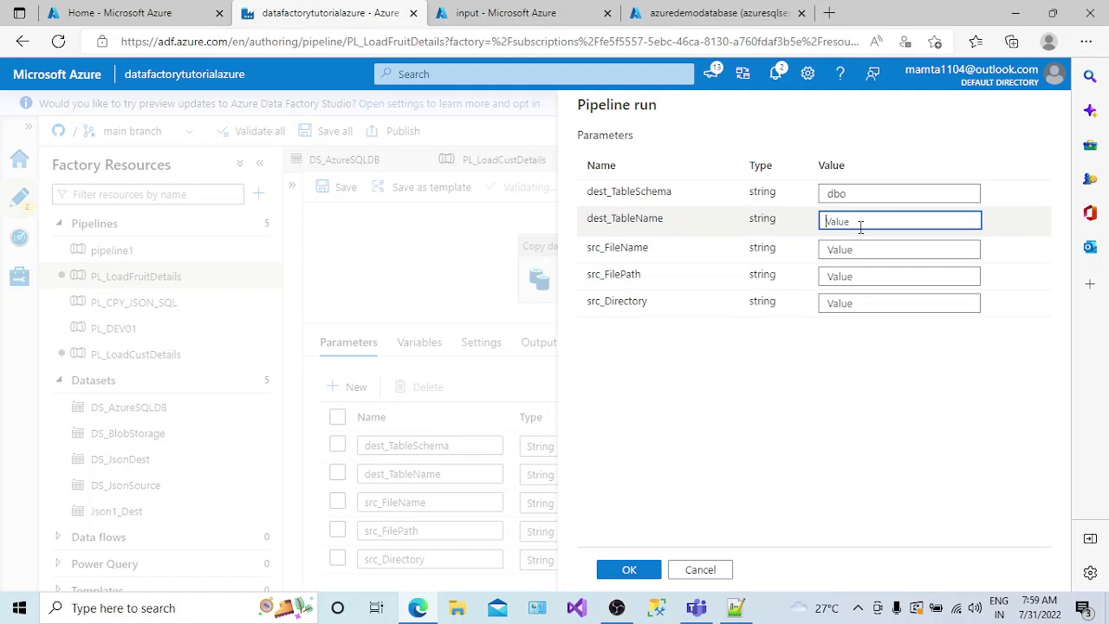
click(720, 13)
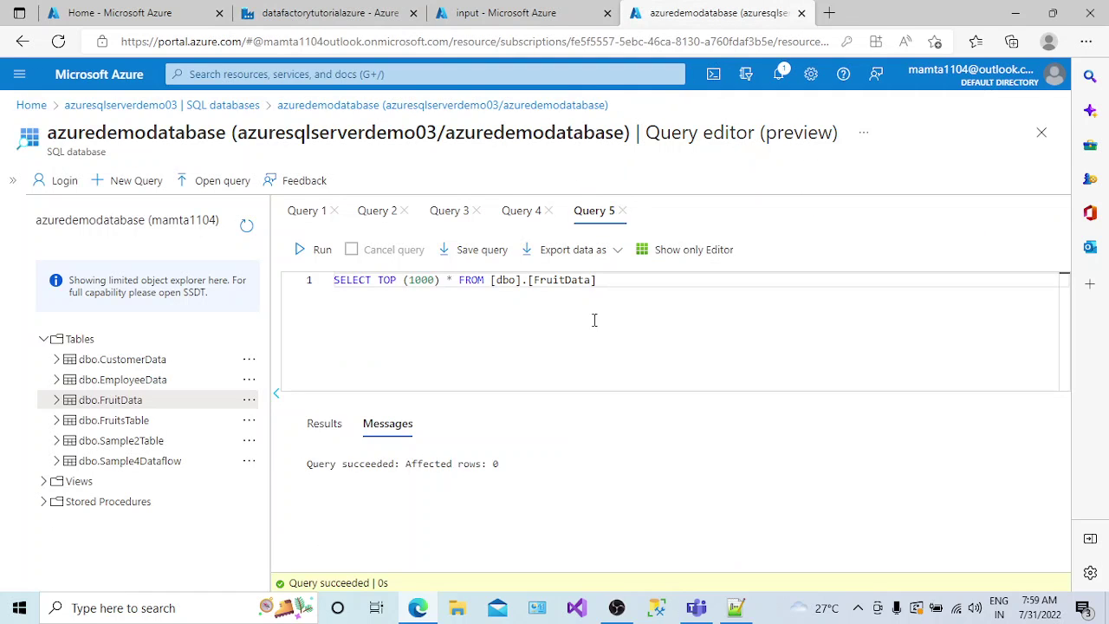
double_click(589, 283)
key(ctrl+c)
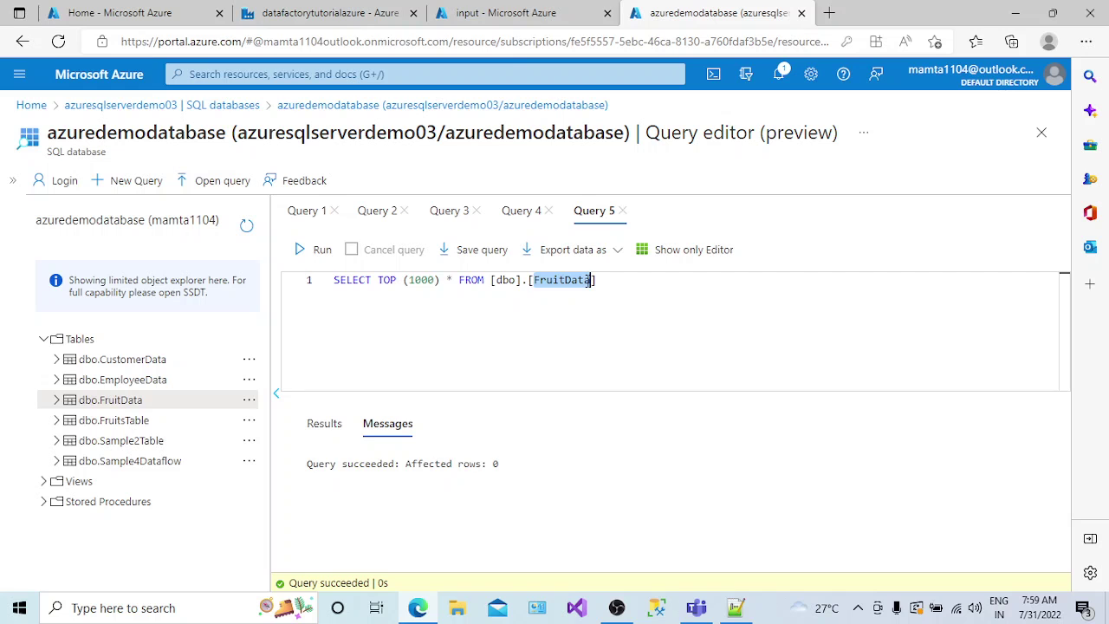
click(320, 13)
click(856, 221)
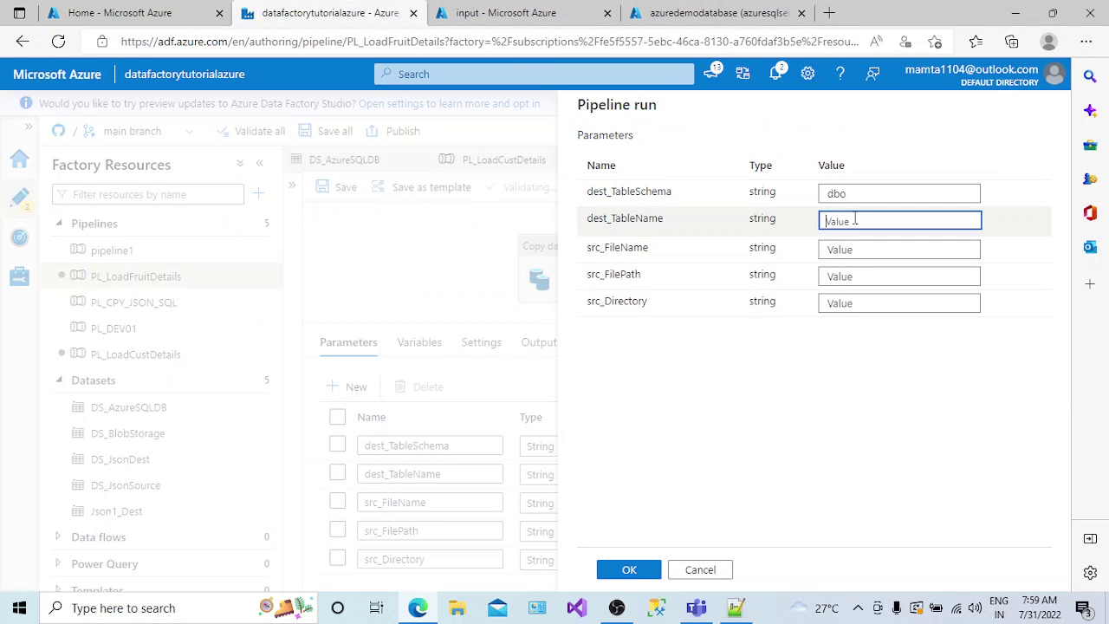
key(ctrl+v)
- Copy the file name FruitsData.csv from the blob in the input container's Fruit folder into the run's src_FileName parameter
click(841, 250)
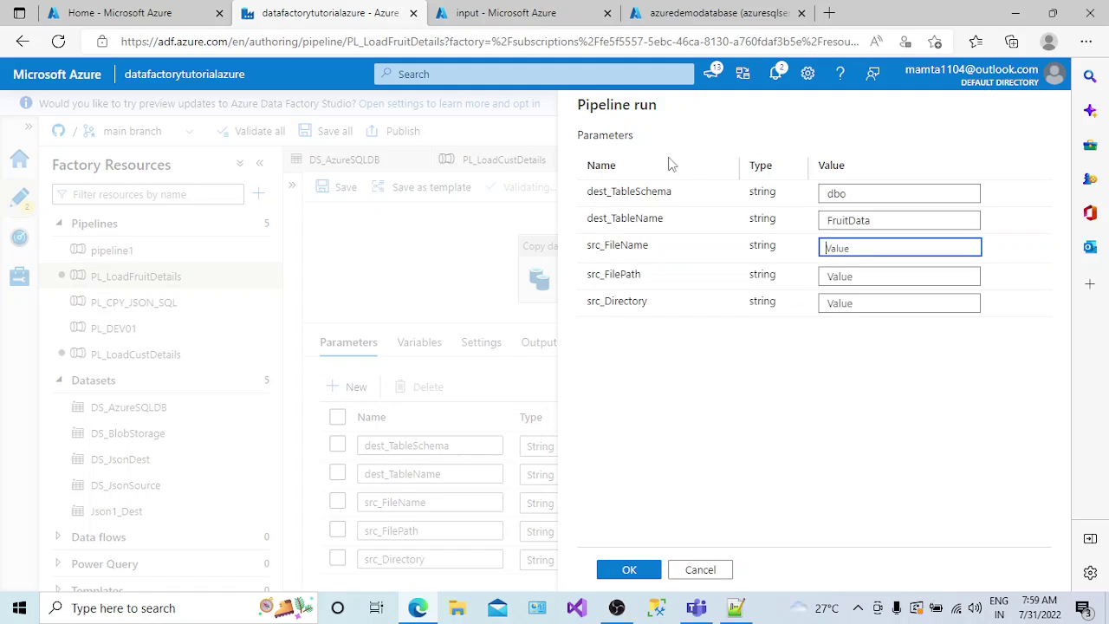
click(510, 15)
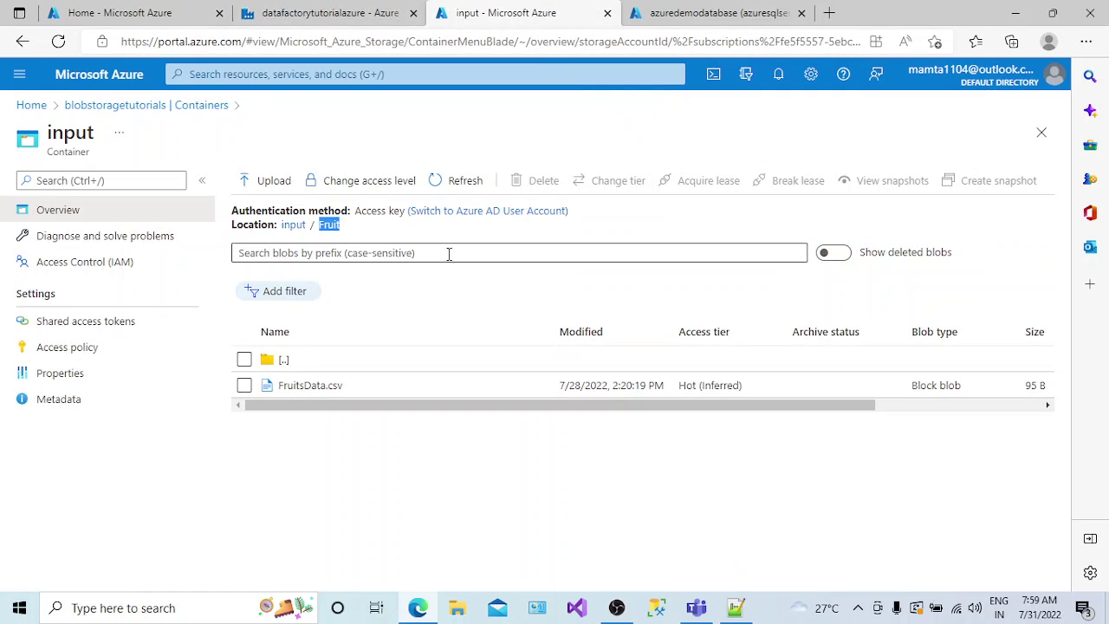
click(310, 386)
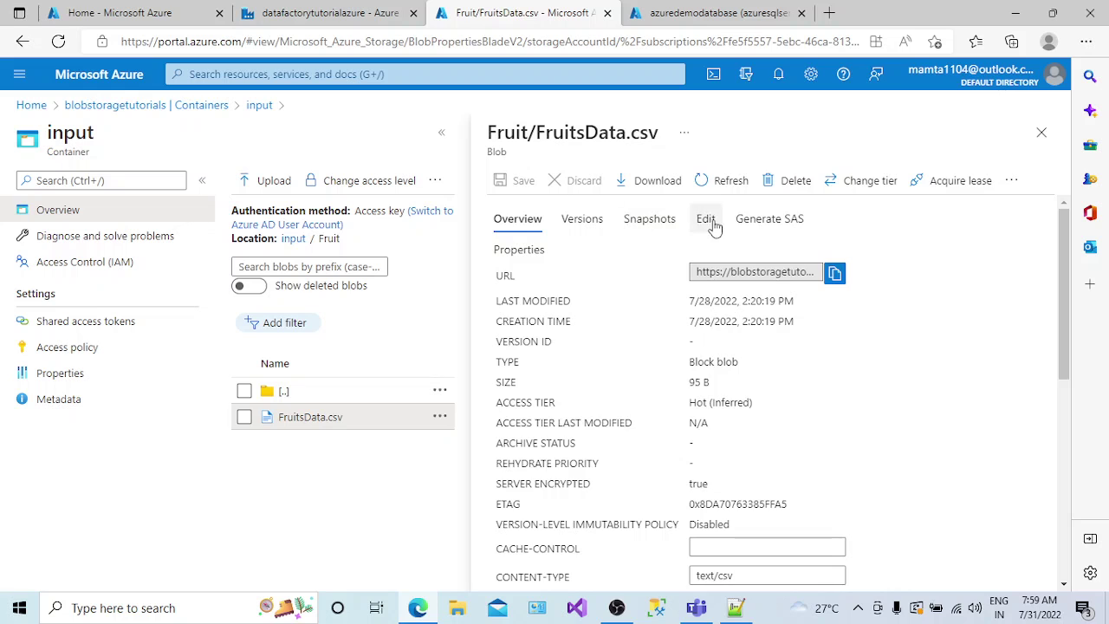
click(705, 220)
drag(662, 139, 536, 134)
key(ctrl+c)
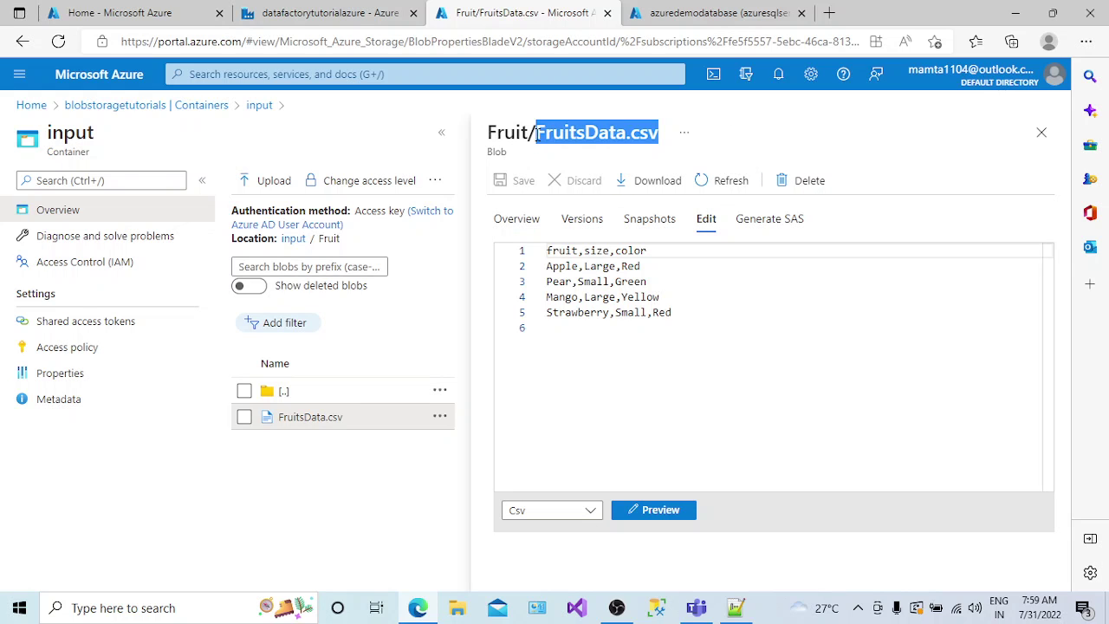
click(681, 21)
click(344, 29)
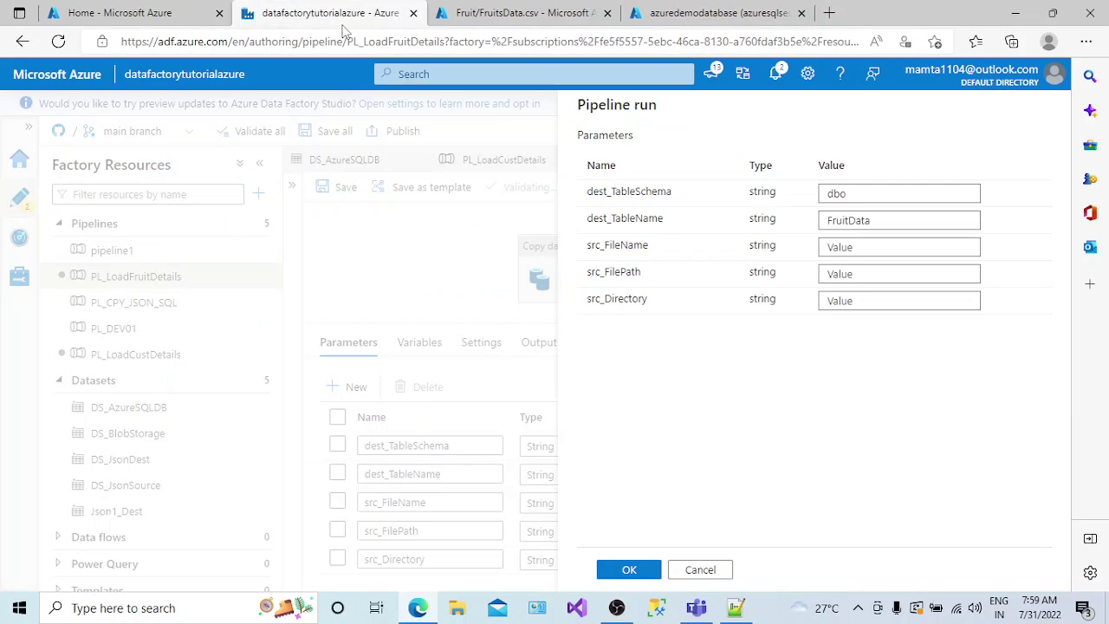
click(835, 247)
key(ctrl+v)
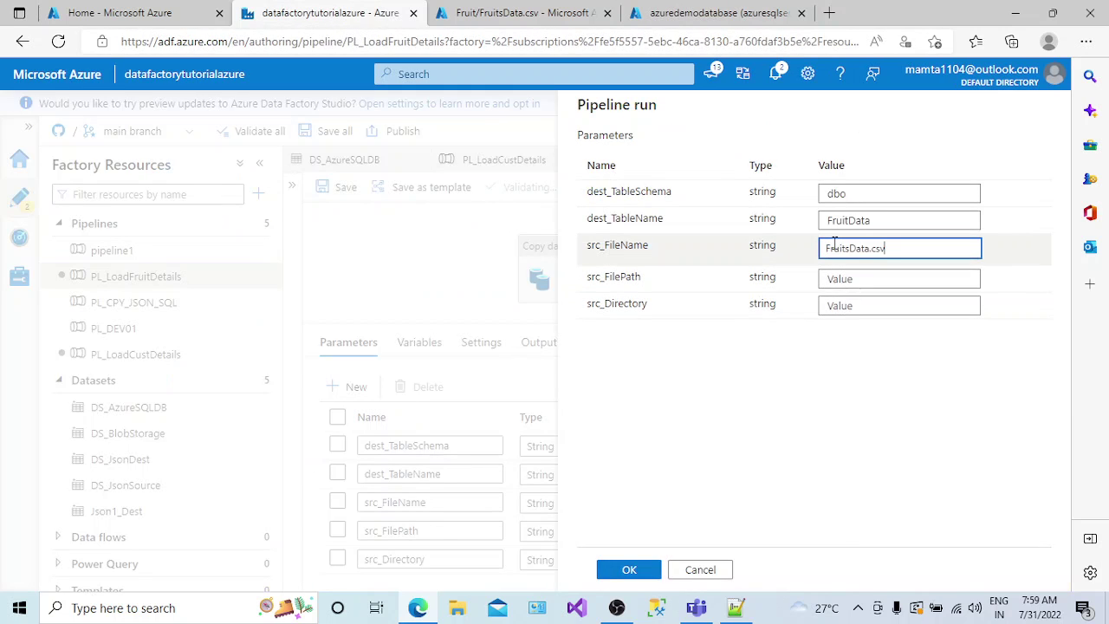
- Check the container name in blob storage and set the run's src_FilePath parameter to input/
click(841, 275)
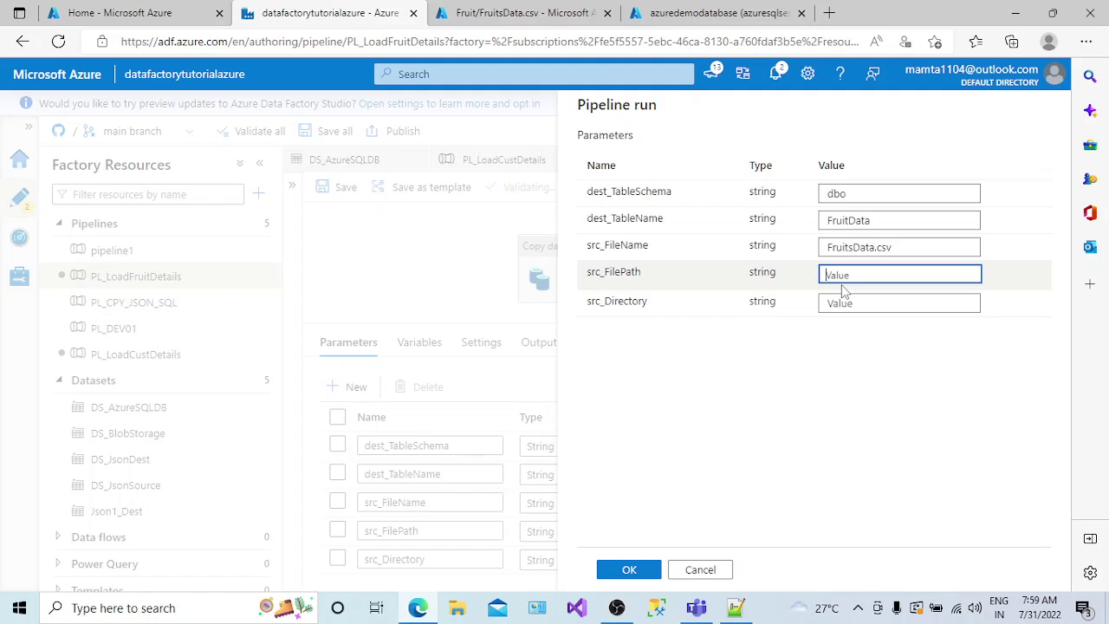
click(529, 13)
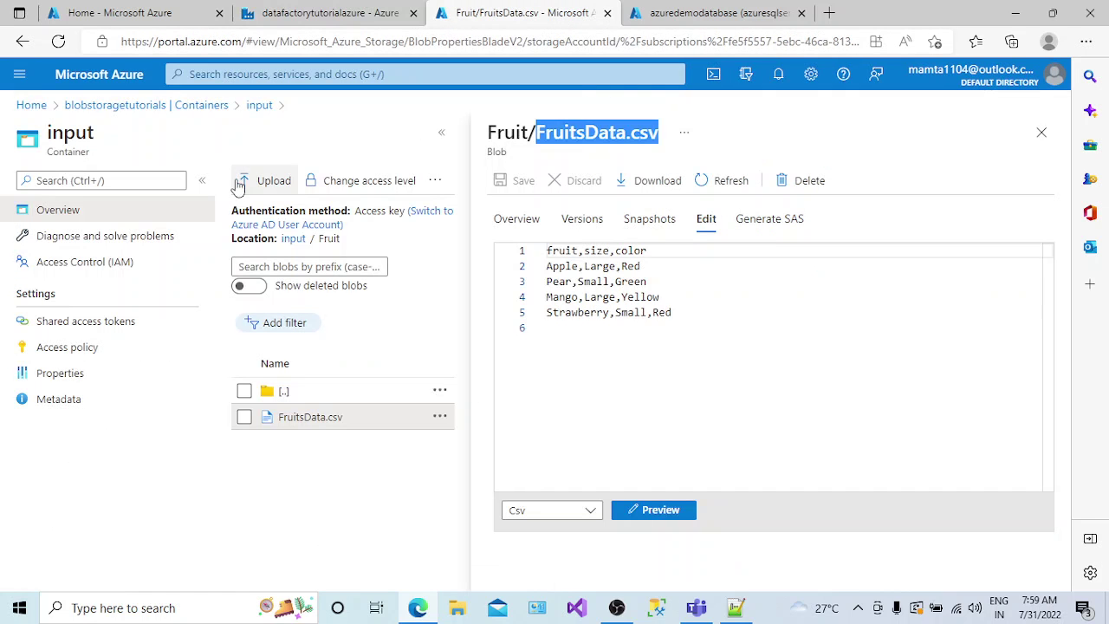
click(312, 13)
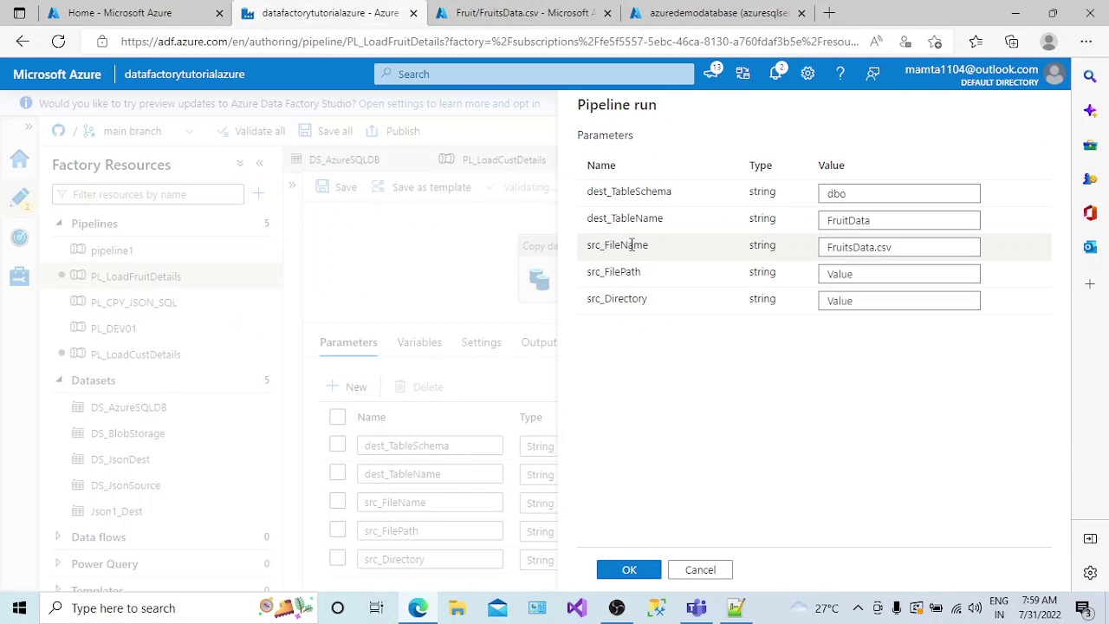
click(845, 276)
text(inp)
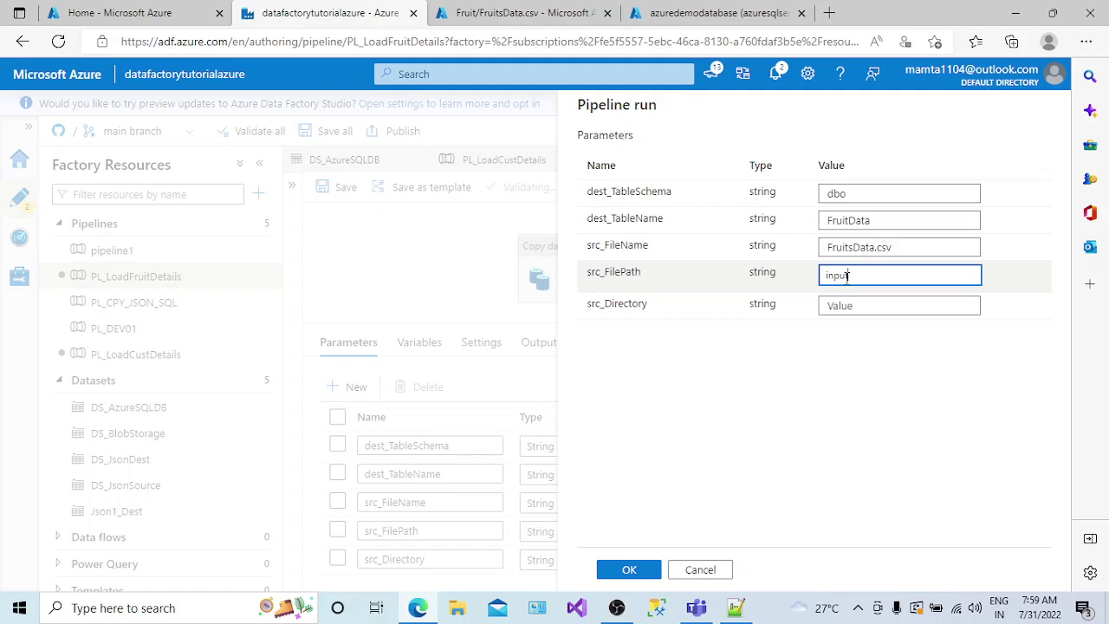
text(ut/)
- Copy the folder name Fruit from the blob's path, set src_Directory to Fruit/, and submit the debug run
click(836, 305)
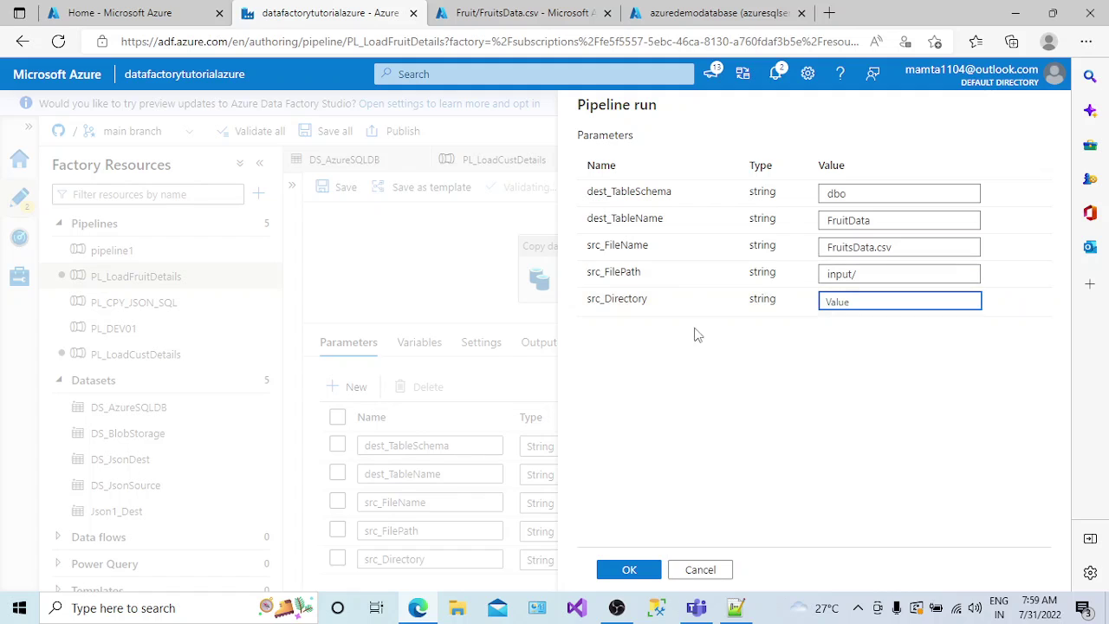
click(530, 19)
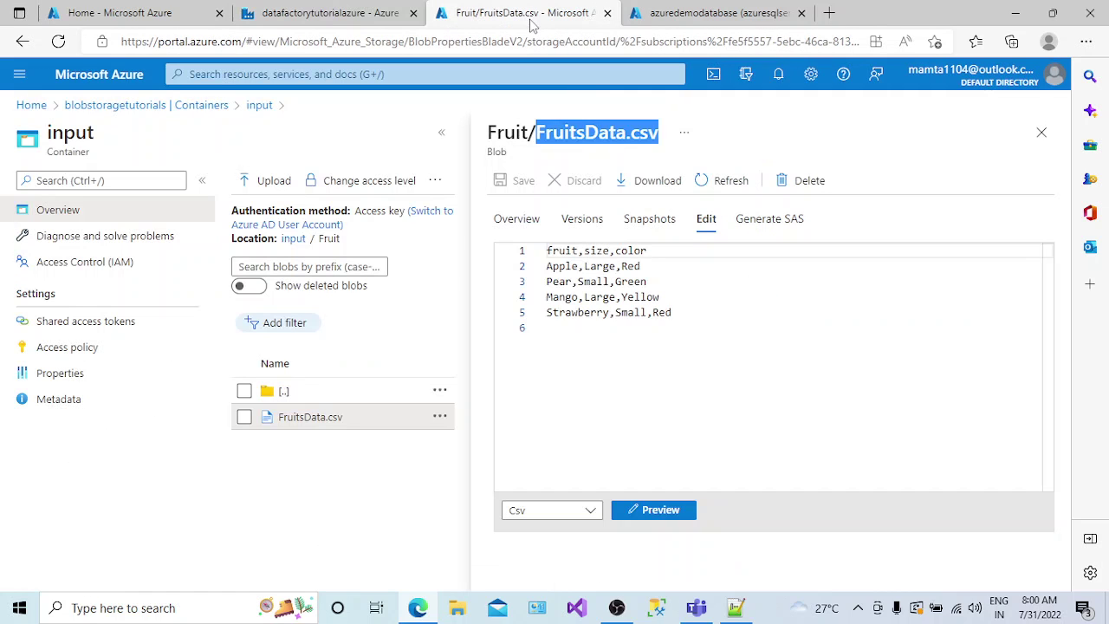
double_click(503, 136)
key(ctrl+c)
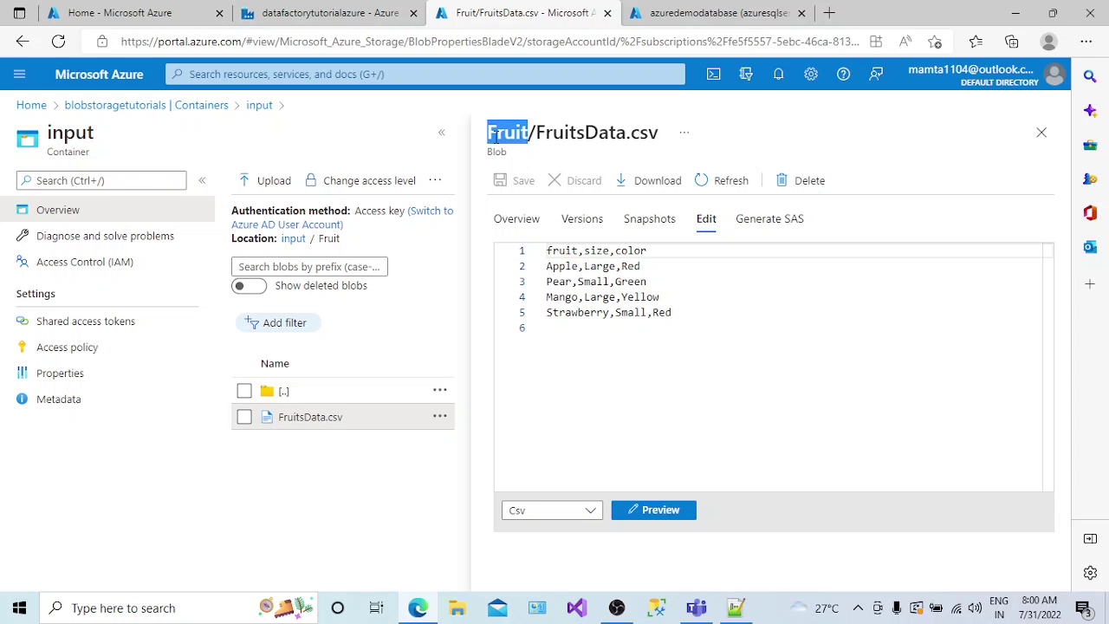
click(322, 13)
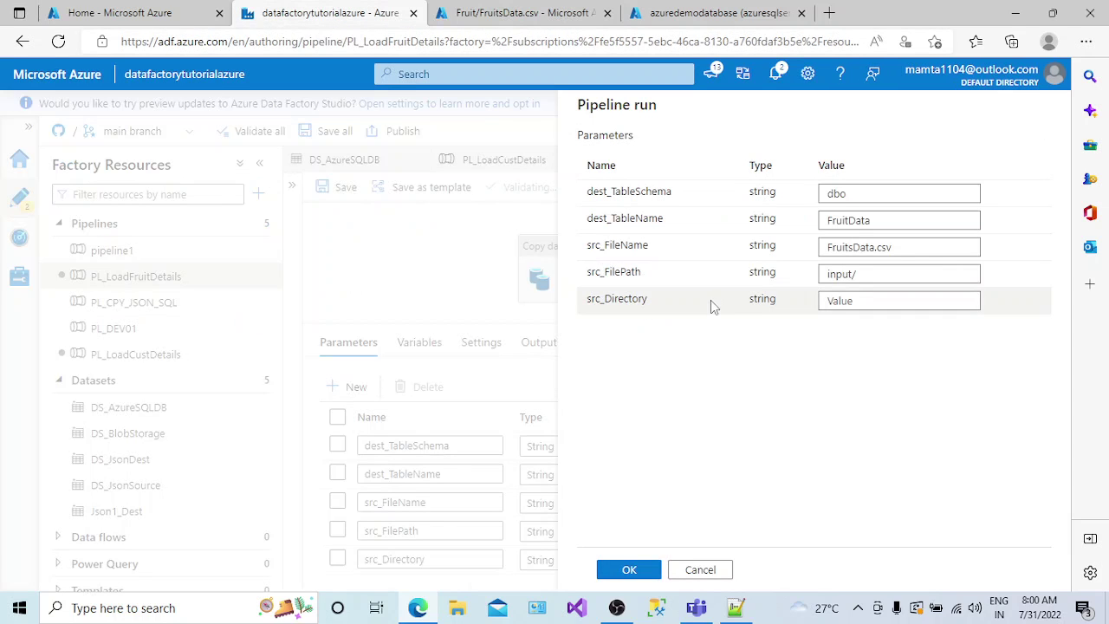
click(849, 302)
key(ctrl+v)
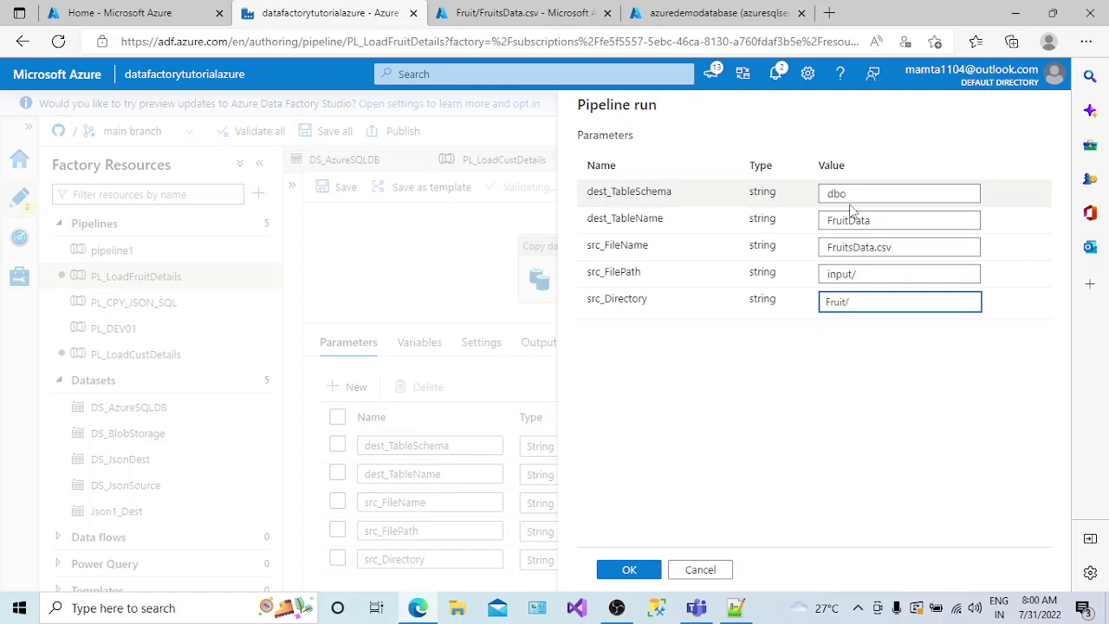
click(630, 570)
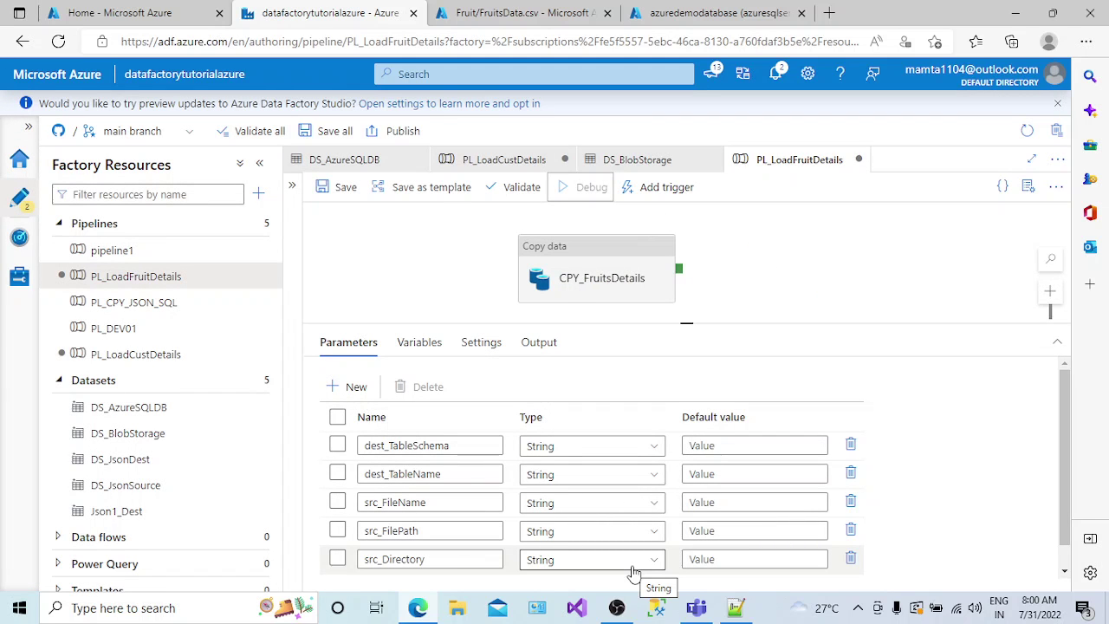
- Collapse the factory resources and activity lists, open the pipeline's run output, and refresh the debug run's status
click(260, 167)
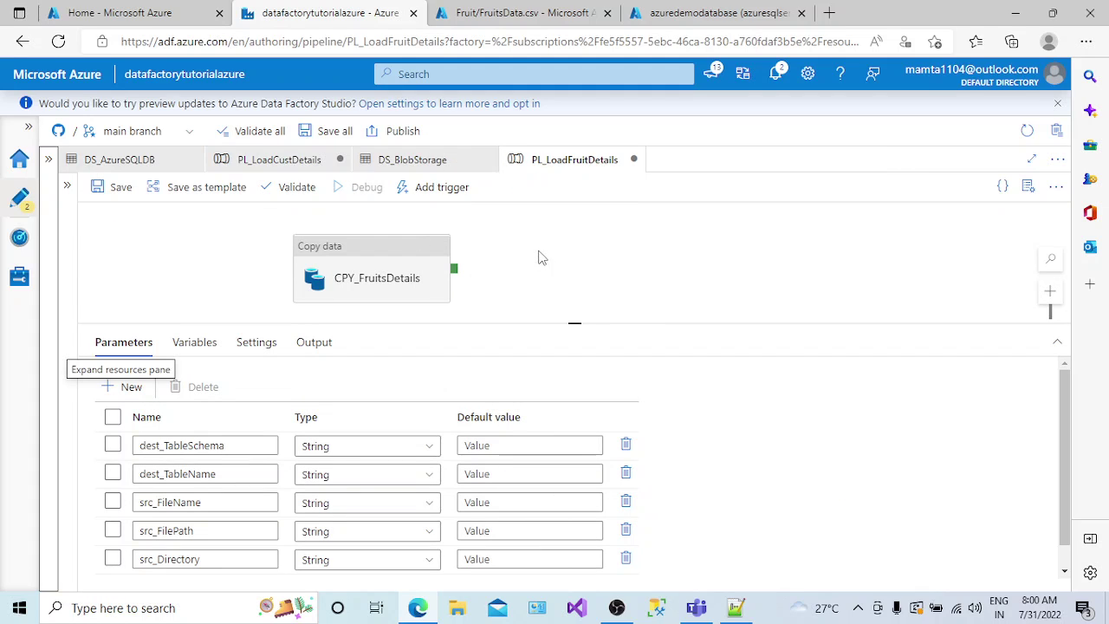
click(316, 344)
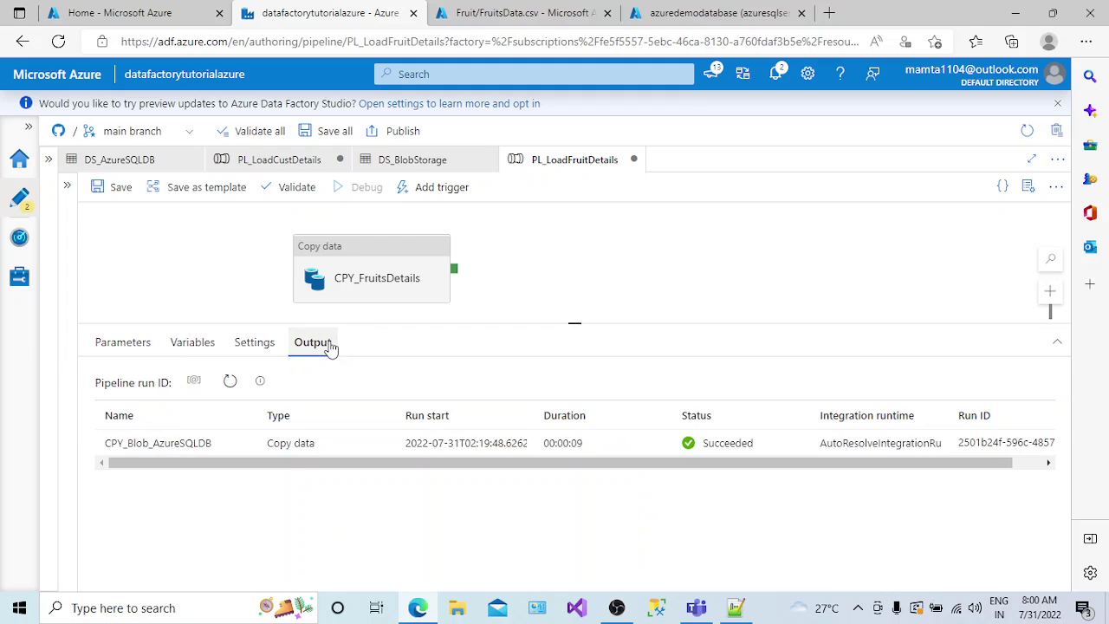
click(312, 344)
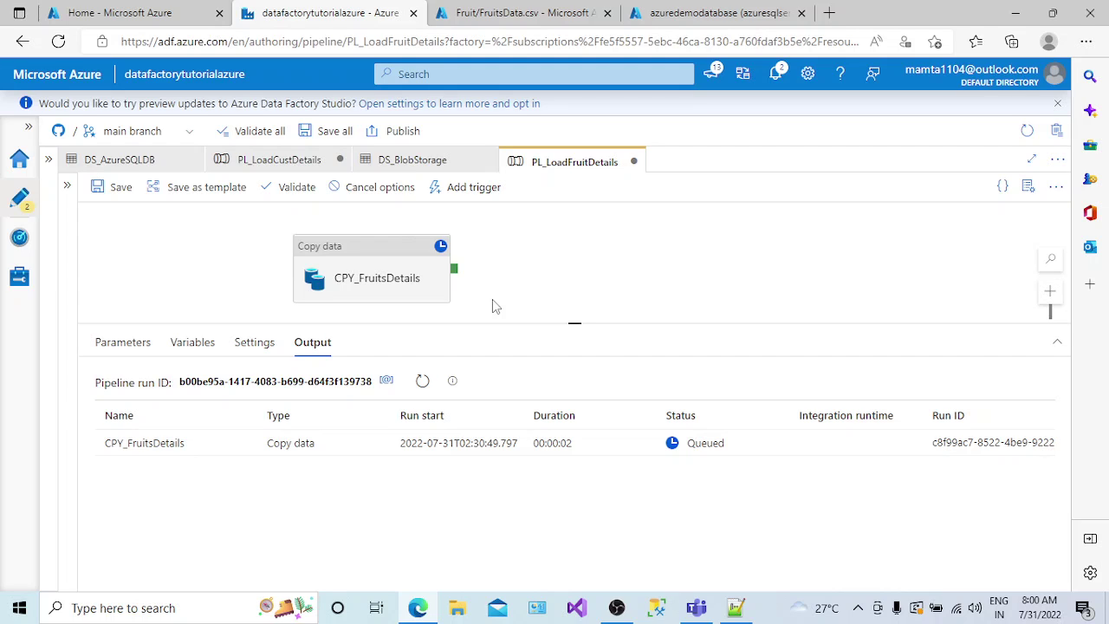
click(422, 388)
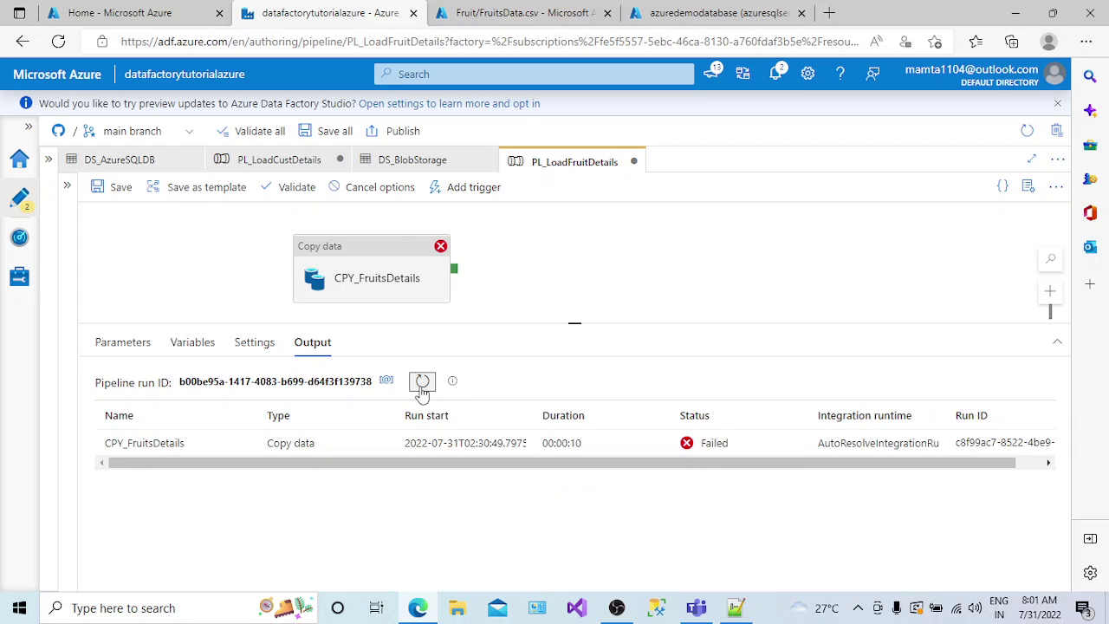
- Read the full error details of the CPY_FruitsDetails activity run and close them
click(226, 444)
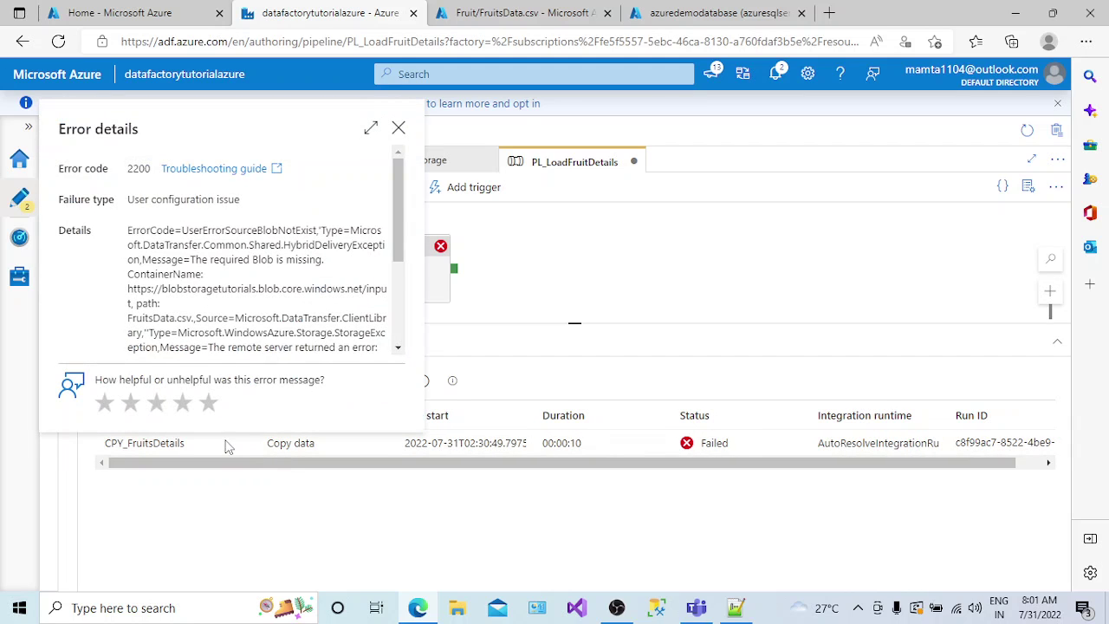
drag(213, 260, 322, 259)
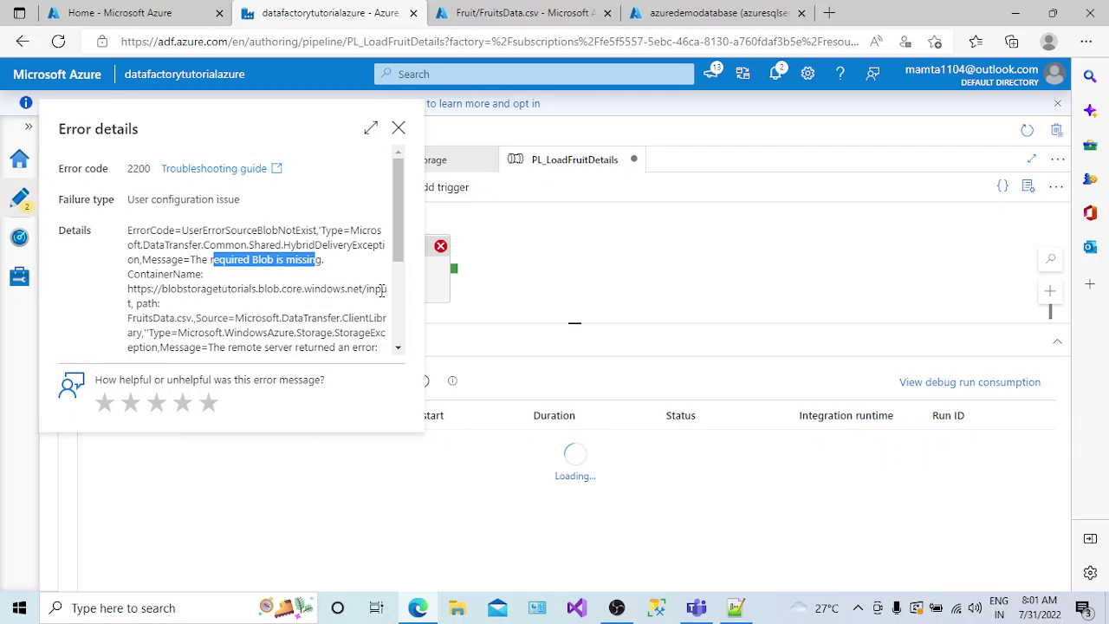
click(371, 128)
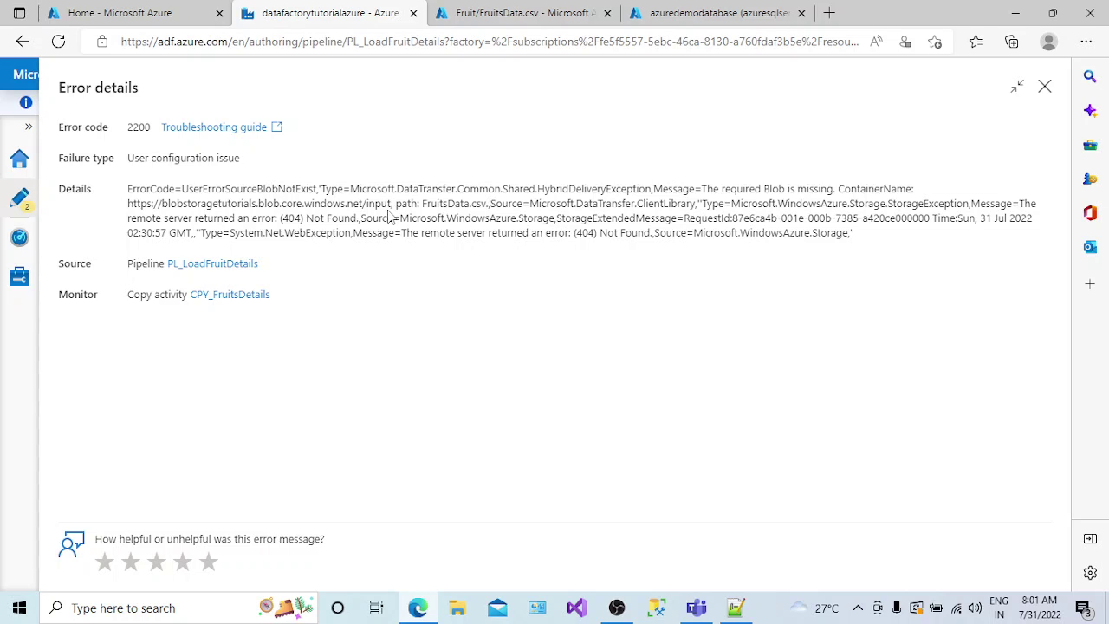
click(1045, 86)
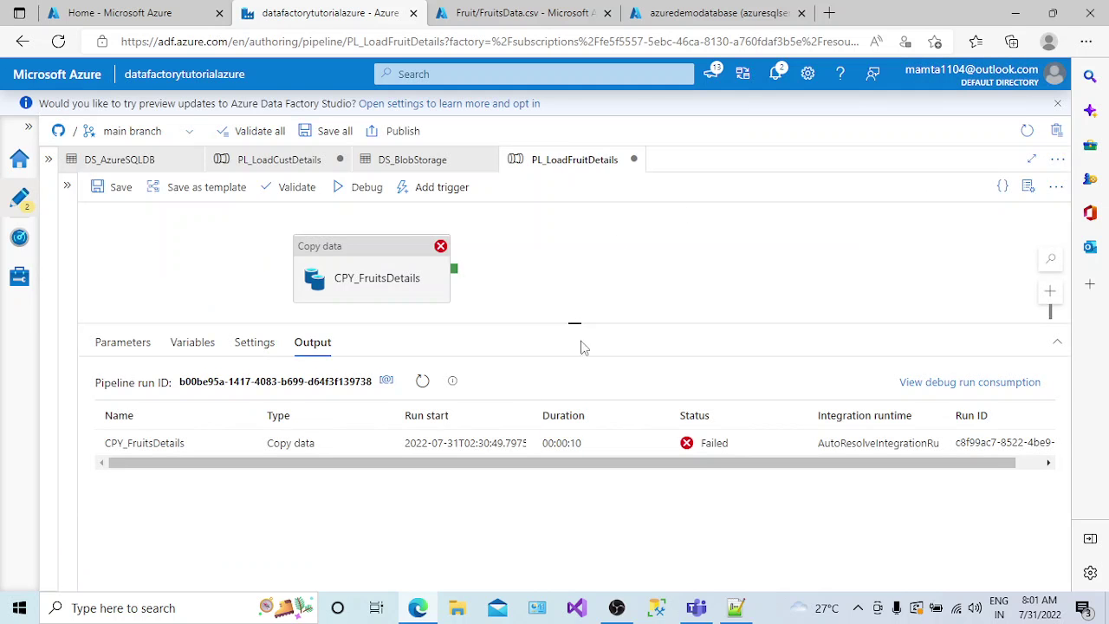
- Compare the copy activity's source dataset properties with the connection file path and parameters of DS_BlobStorage
click(339, 300)
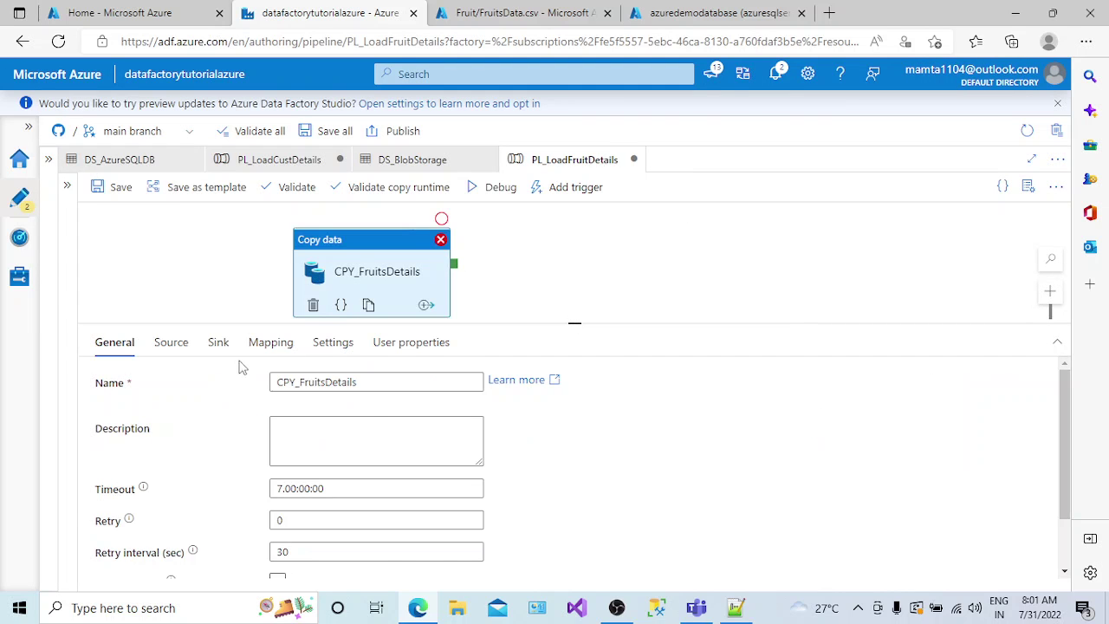
click(170, 343)
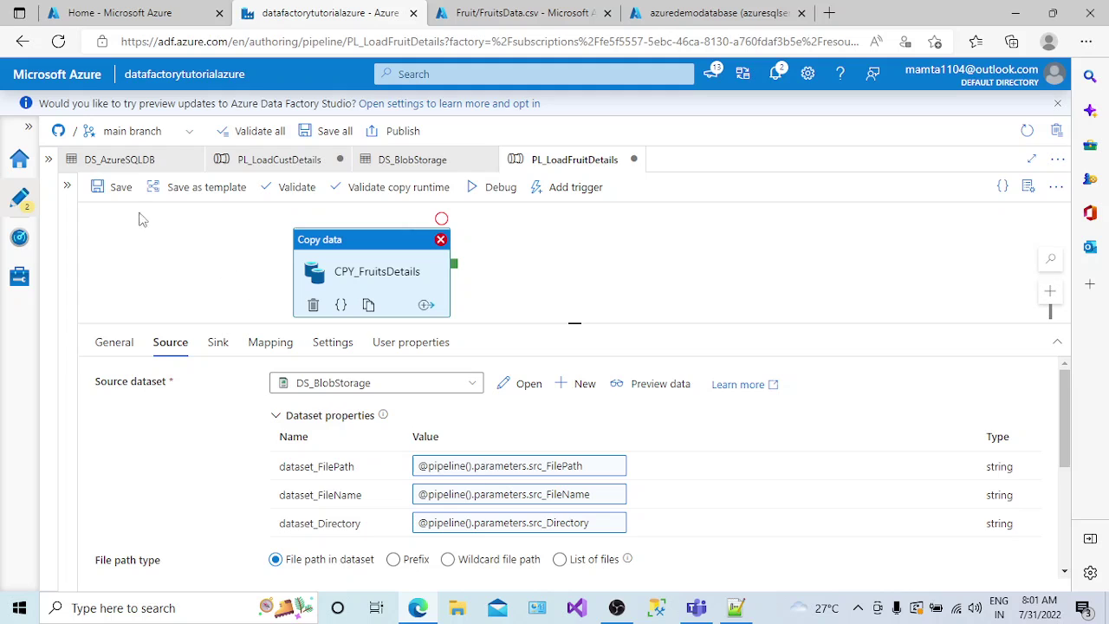
click(130, 161)
click(395, 161)
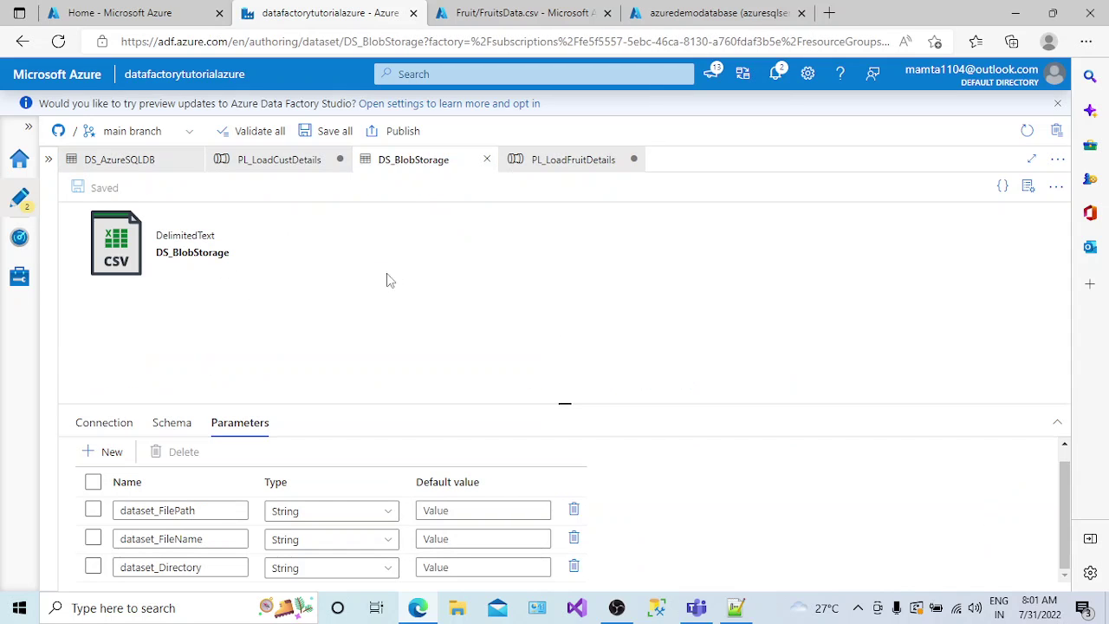
click(100, 425)
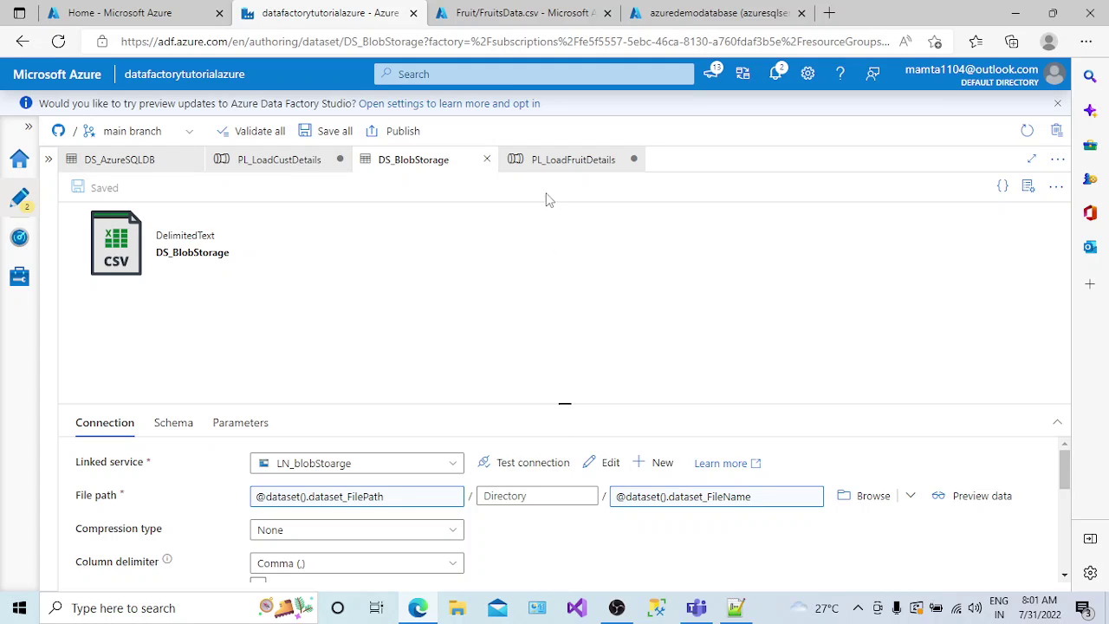
click(518, 159)
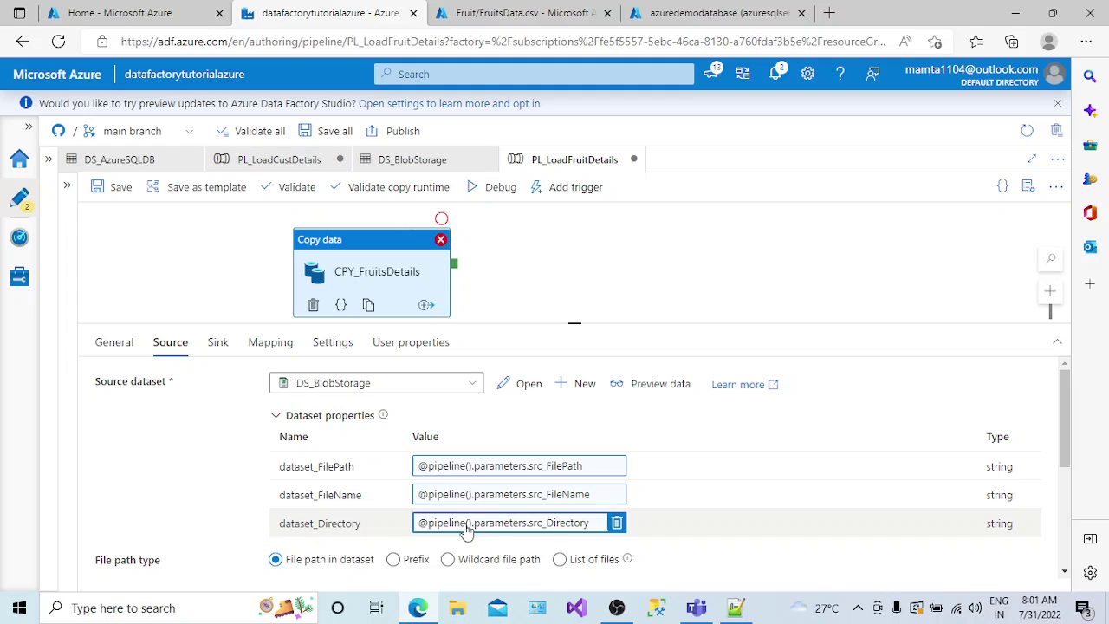
click(402, 163)
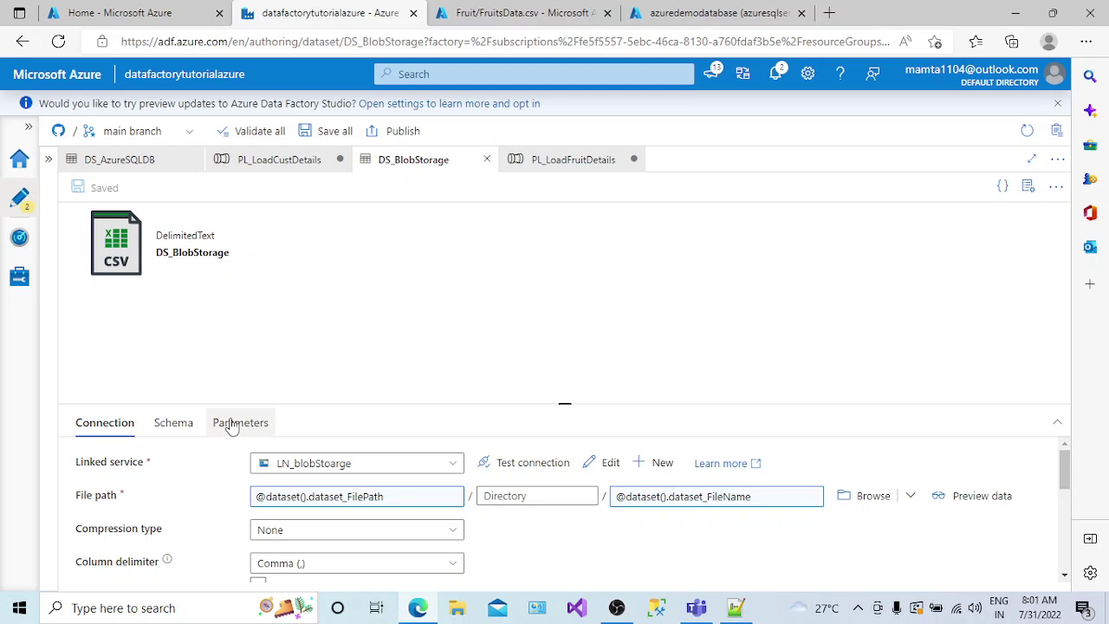
click(232, 424)
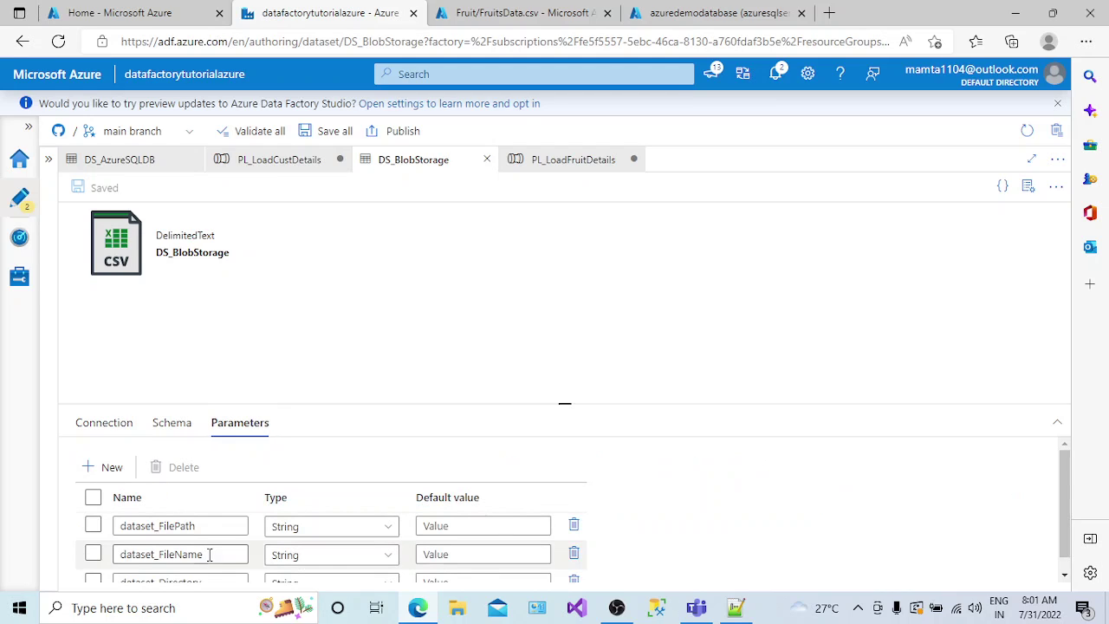
click(104, 423)
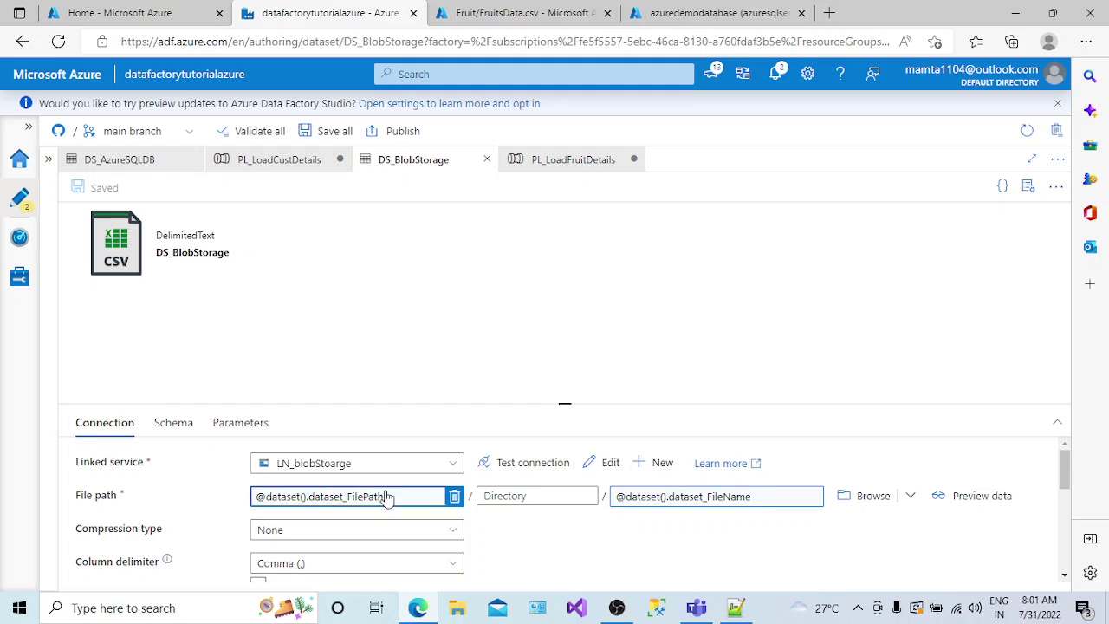
click(512, 496)
click(516, 522)
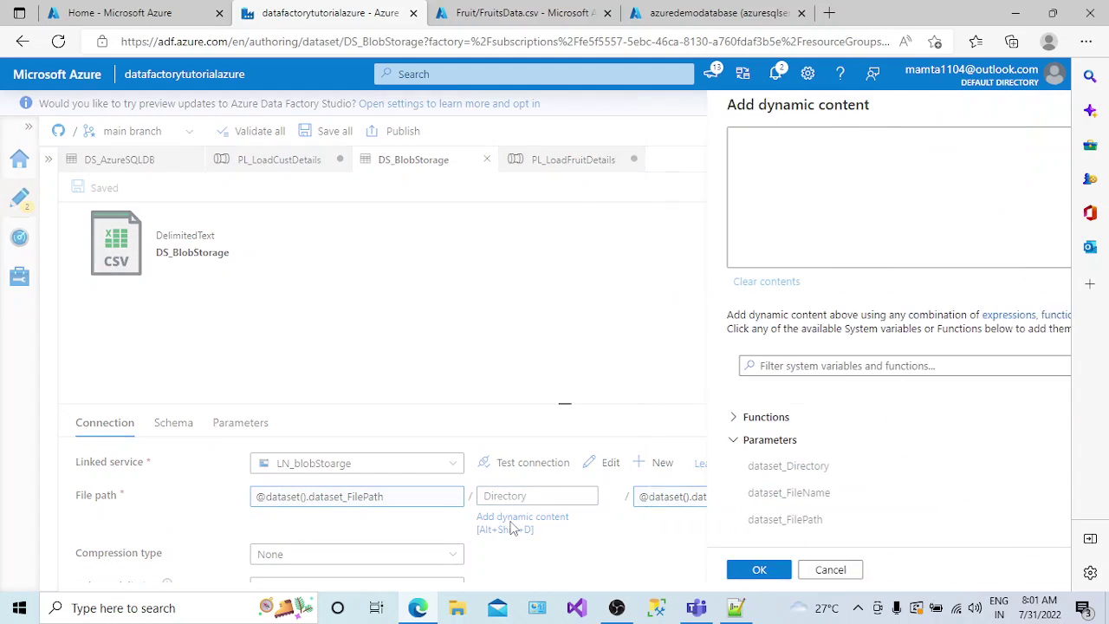
click(655, 469)
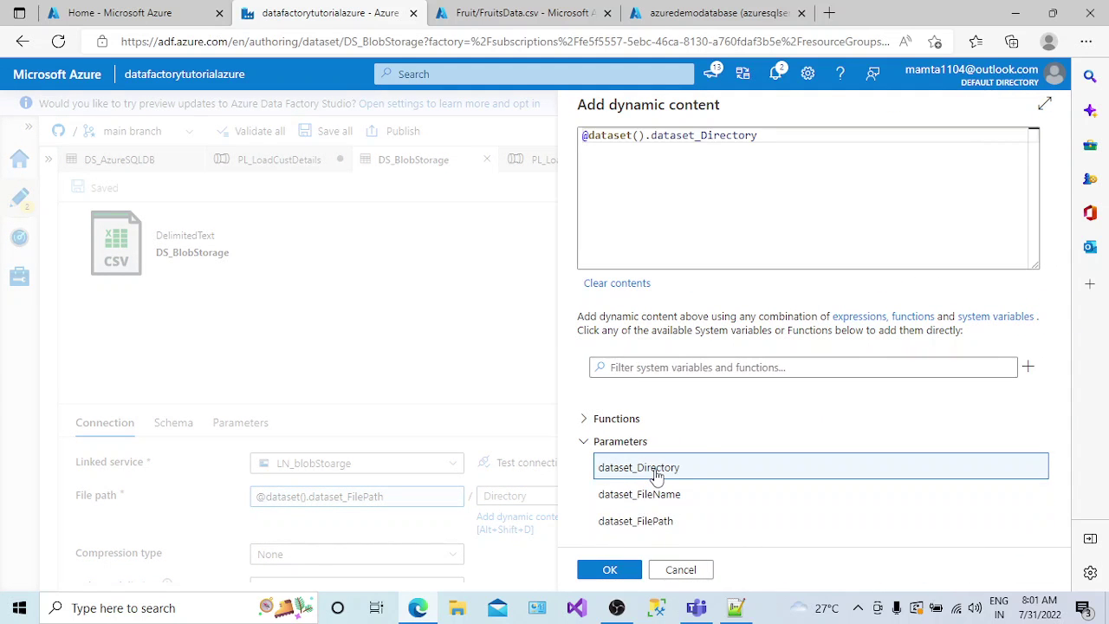
click(616, 569)
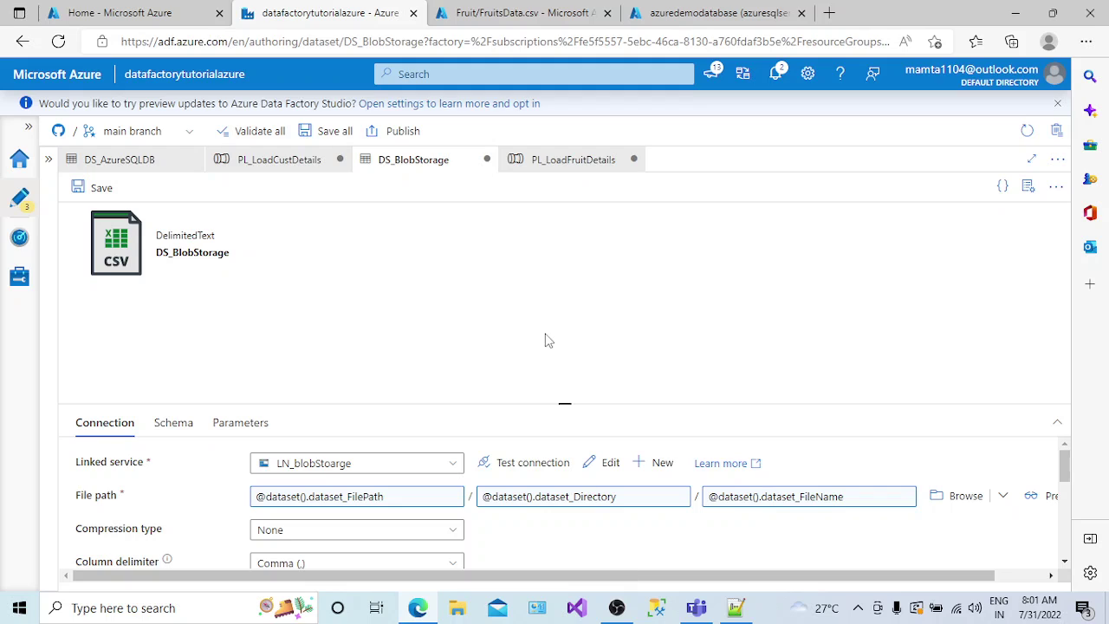
click(106, 189)
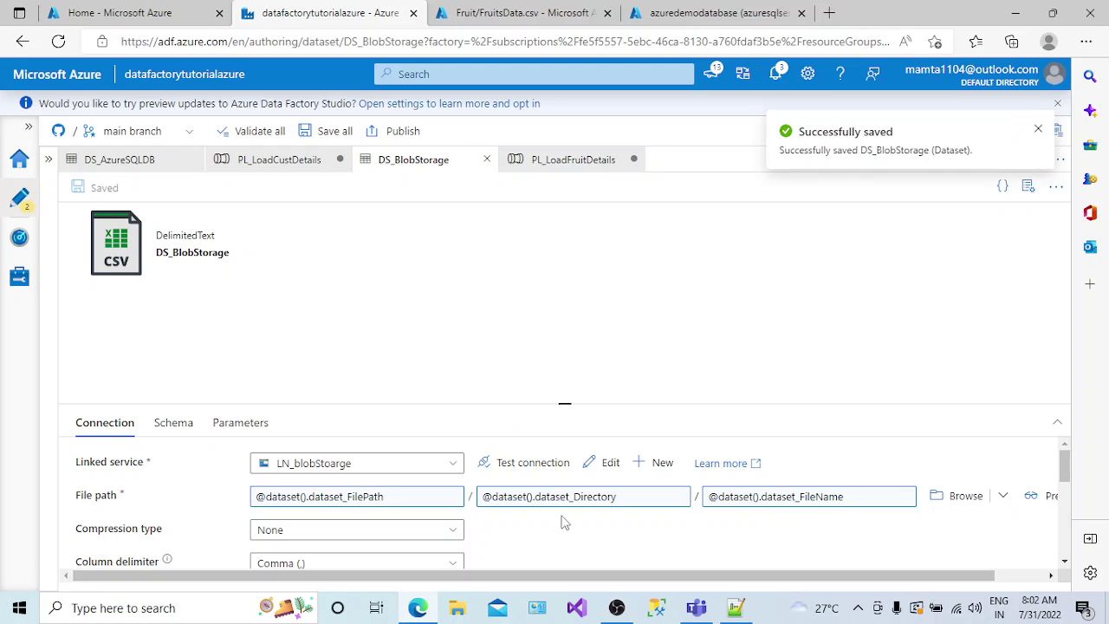
- Save the PL_LoadFruitDetails pipeline, validate it, and close the validation output
click(536, 158)
click(113, 188)
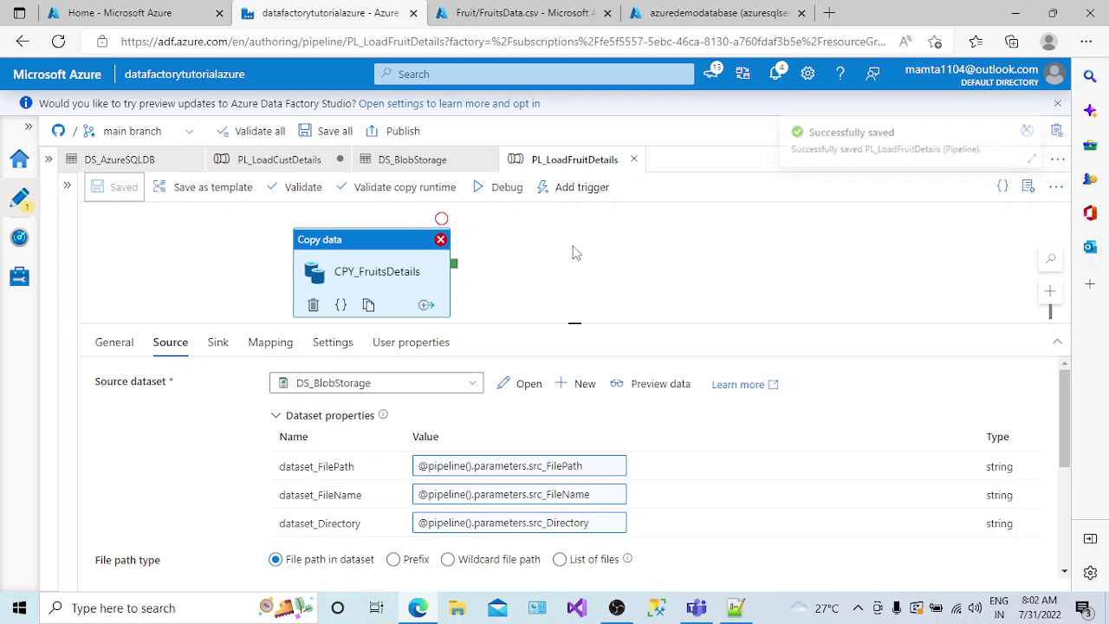
click(293, 190)
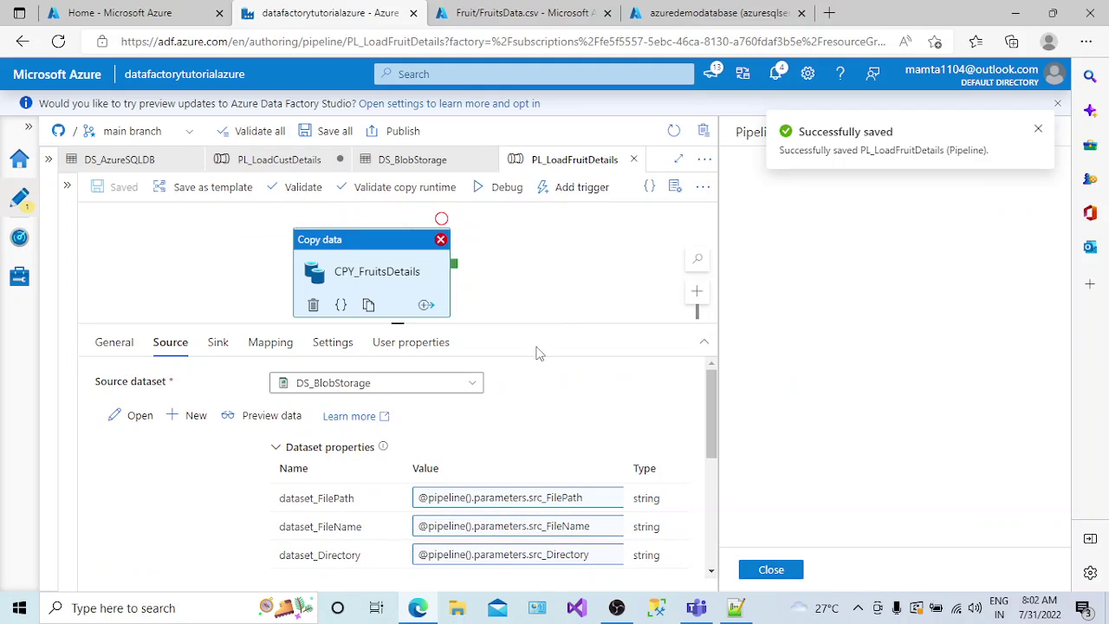
click(767, 572)
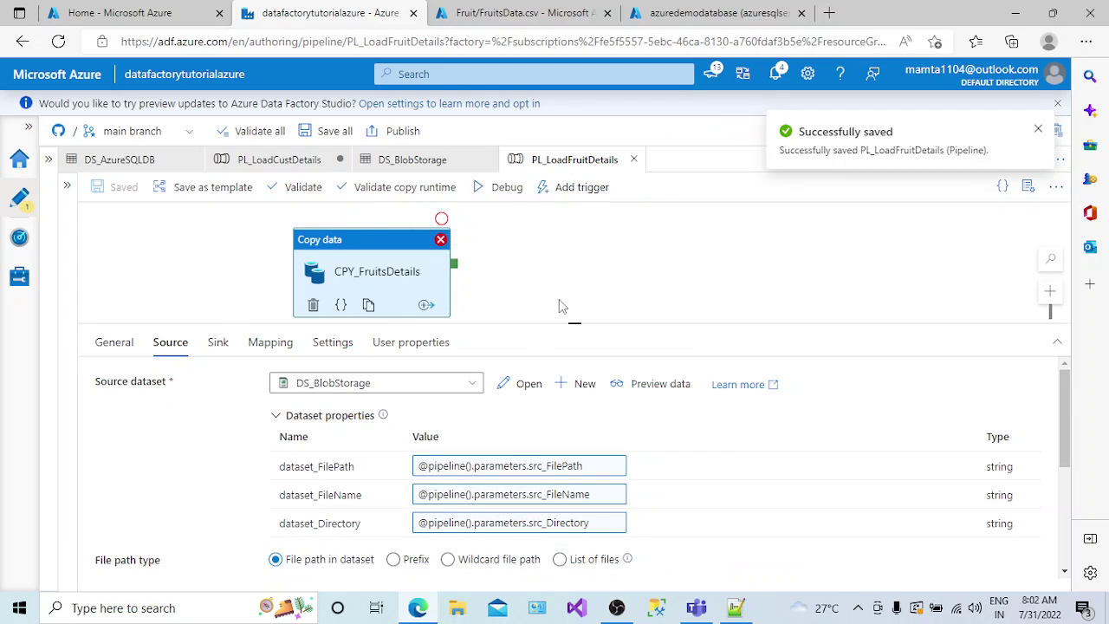
- Start a debug run of PL_LoadFruitDetails and set dest_TableSchema to dbo and dest_TableName to FruitData
click(559, 299)
click(374, 188)
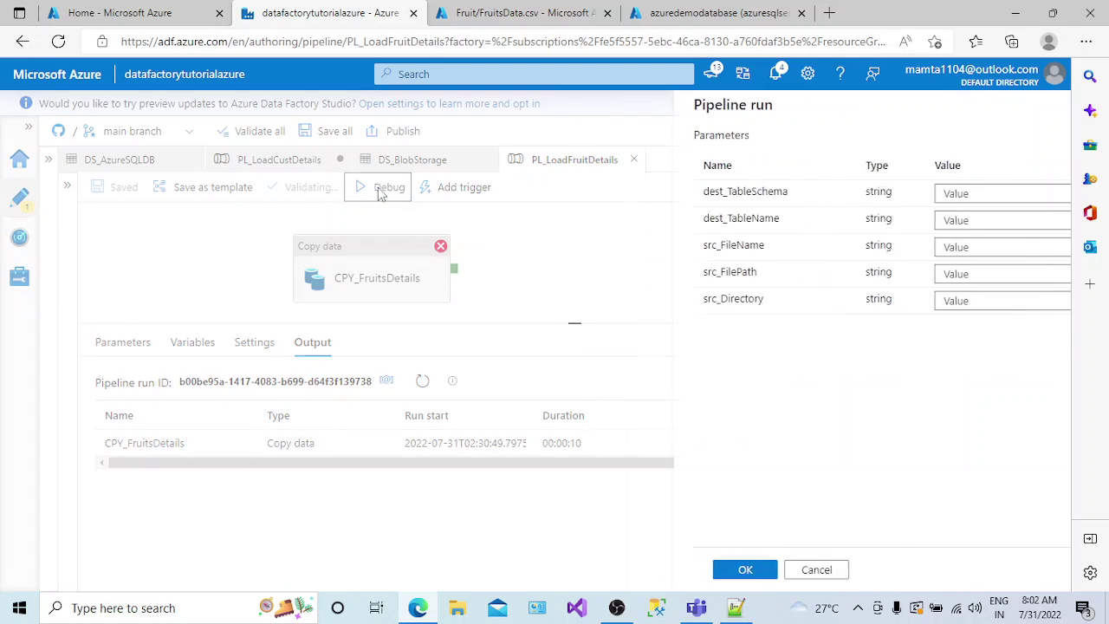
click(840, 196)
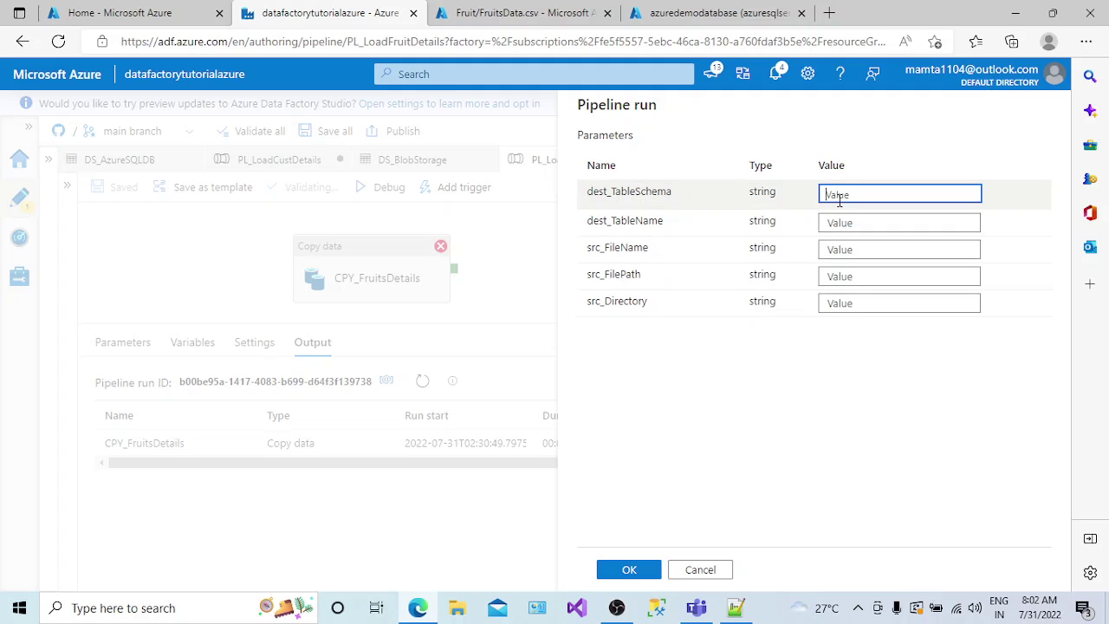
text(db)
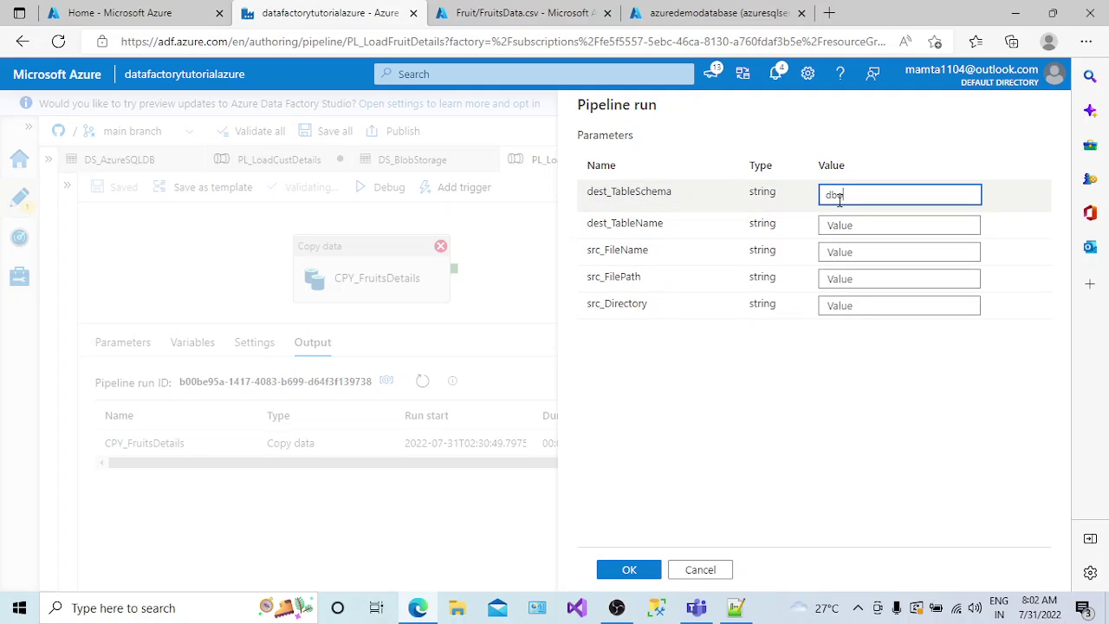
text(o)
click(837, 224)
click(715, 13)
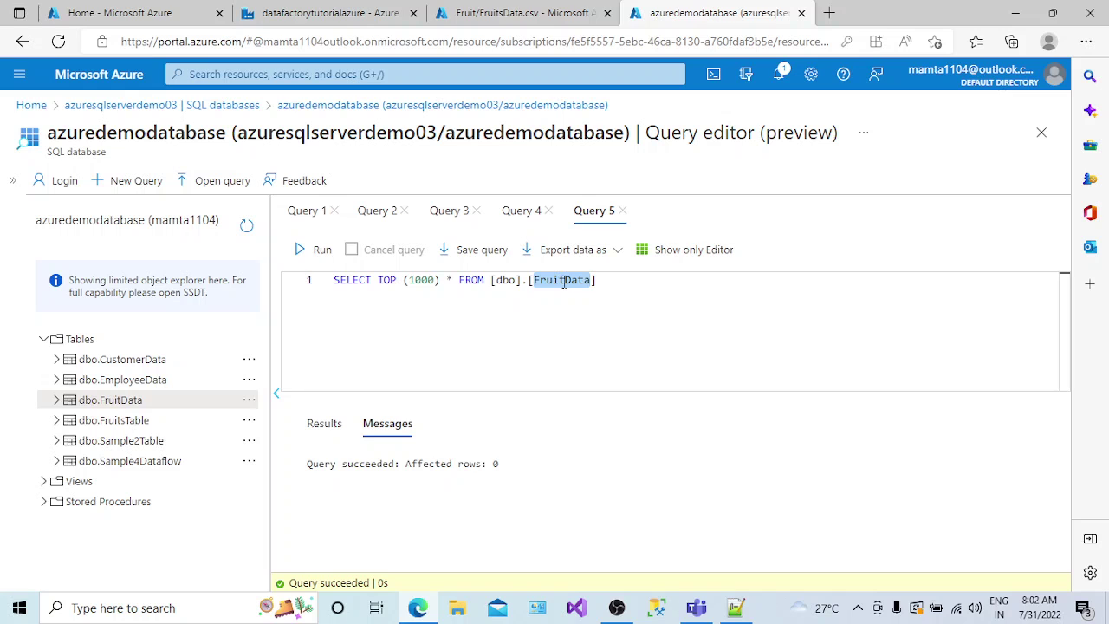
click(330, 13)
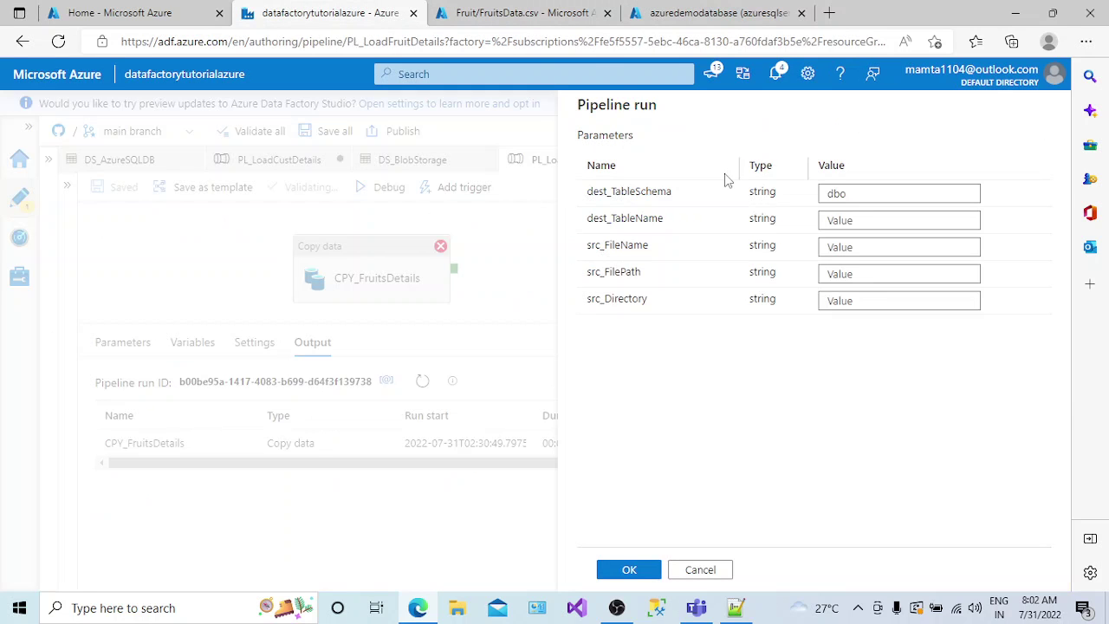
click(847, 220)
text(FruitData)
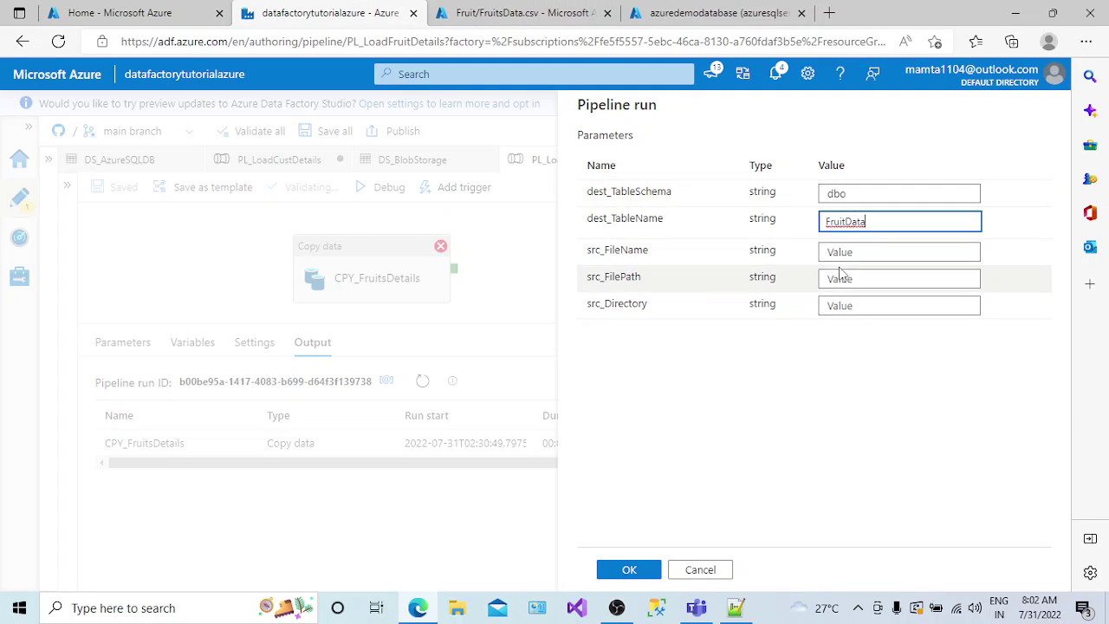
- Set the src_FileName run parameter to FruitsData.csv, copying the file name from the blob's title in the storage container
click(836, 251)
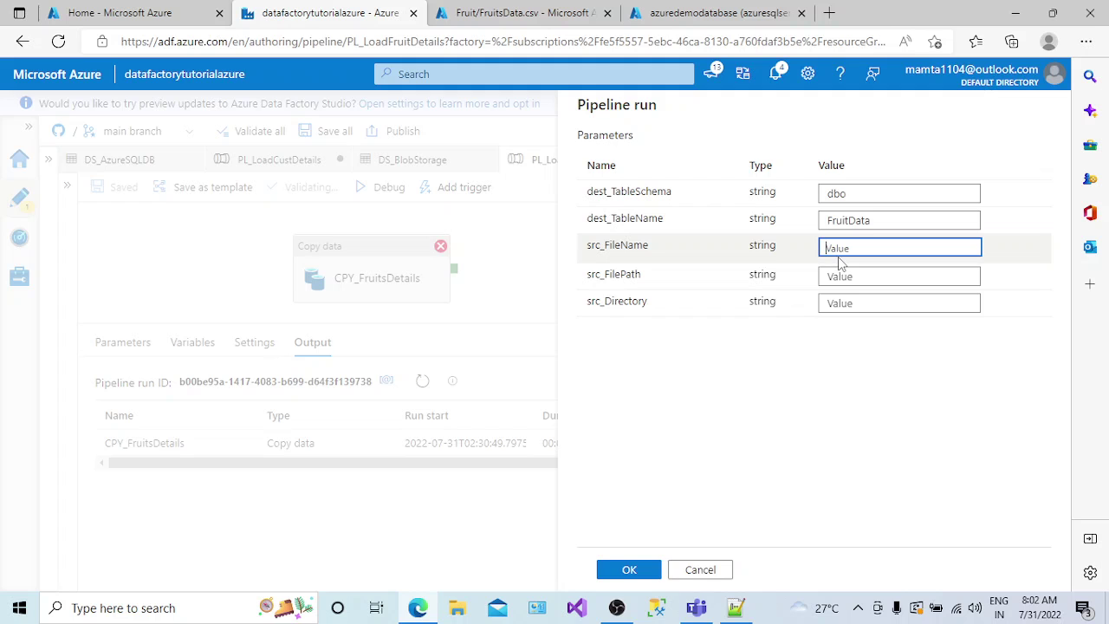
text(Fr)
click(520, 13)
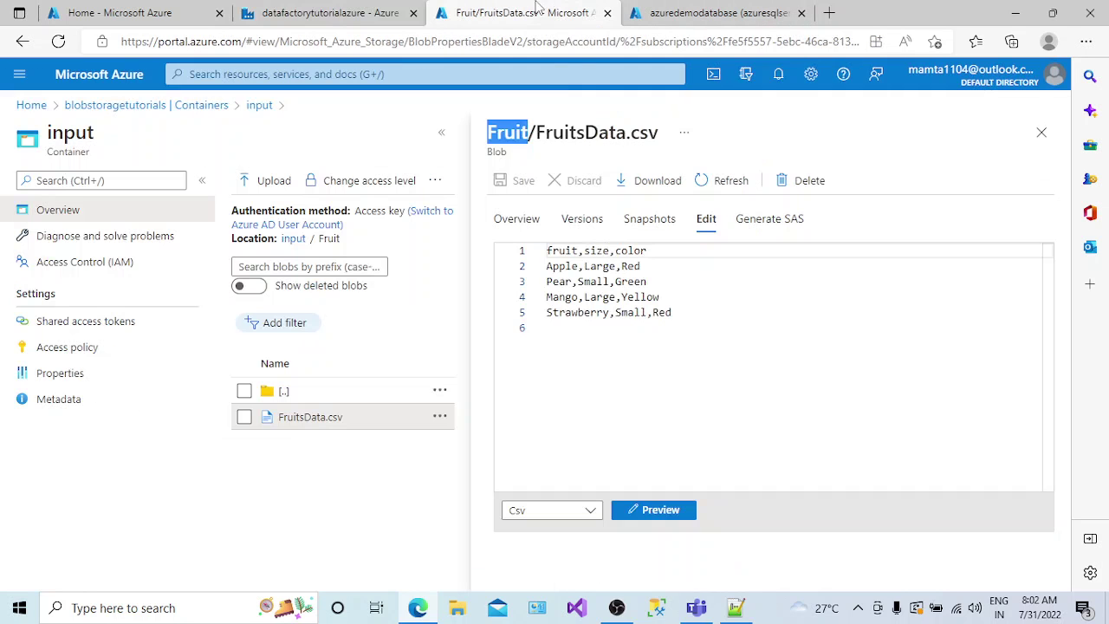
click(658, 130)
drag(658, 130, 538, 134)
key(ctrl+c)
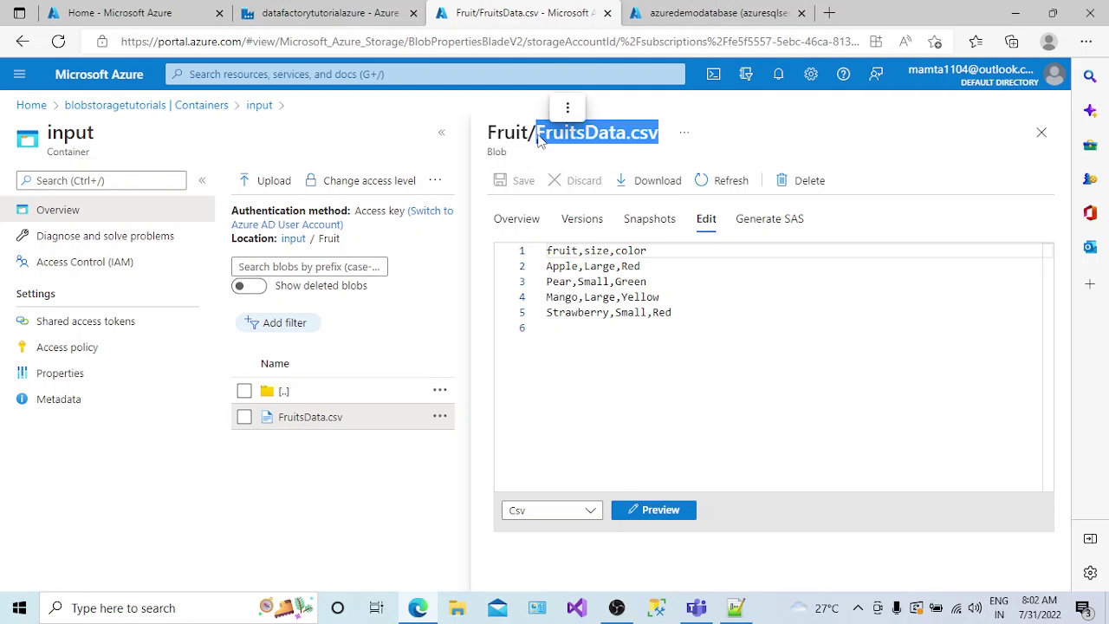
click(355, 14)
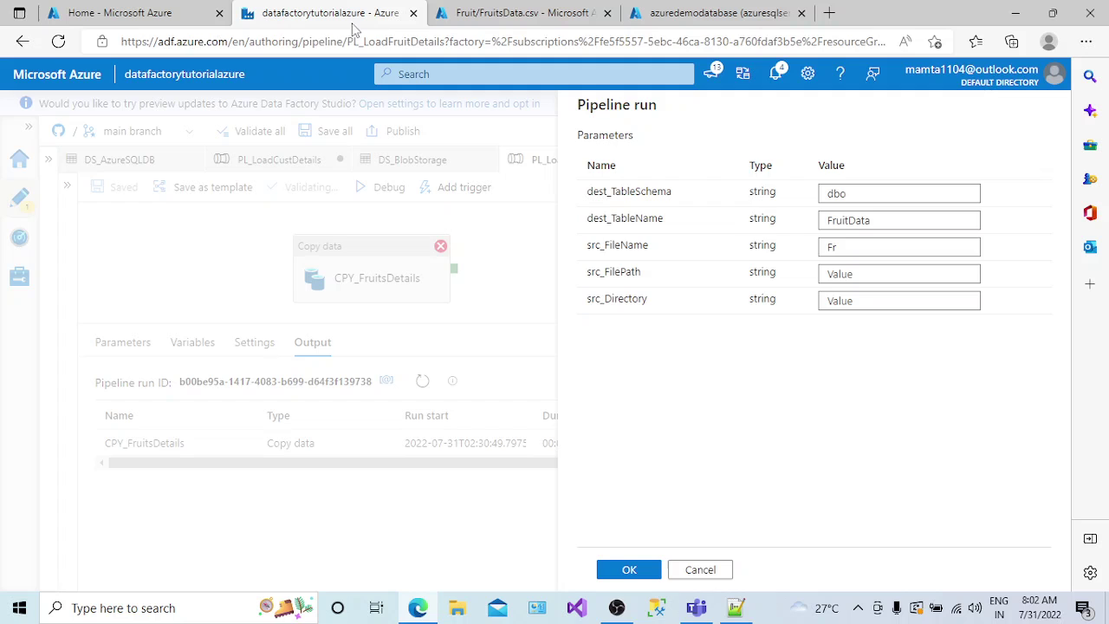
double_click(846, 249)
key(BackSpace)
key(ctrl+v)
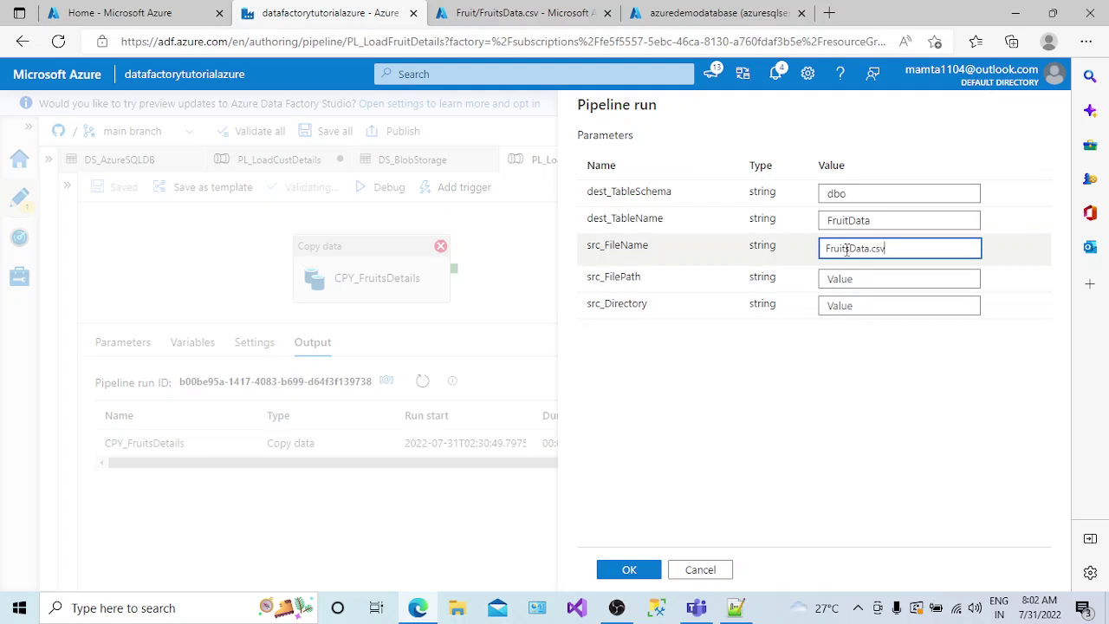
- Look up the blob's container in its storage location and set the src_FilePath run parameter to input/
click(828, 277)
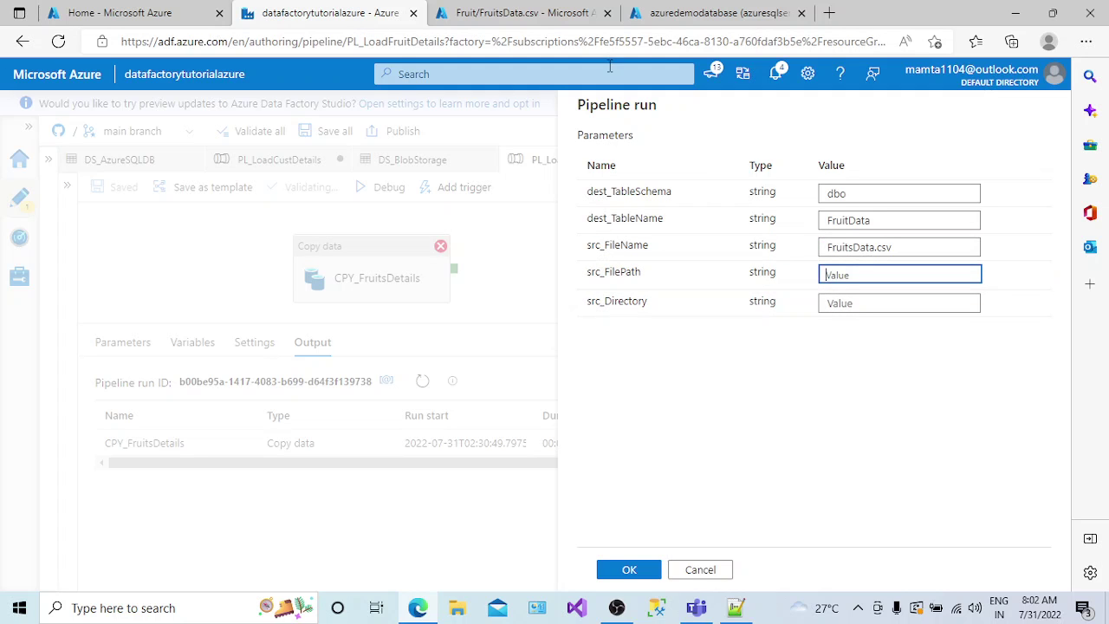
click(524, 13)
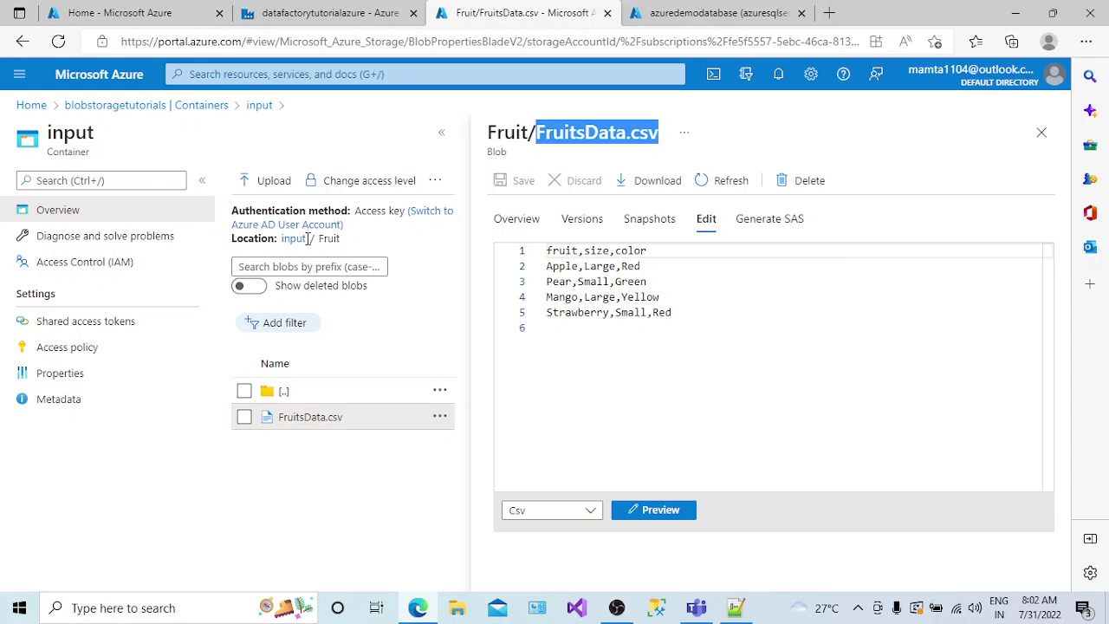
drag(308, 239, 280, 239)
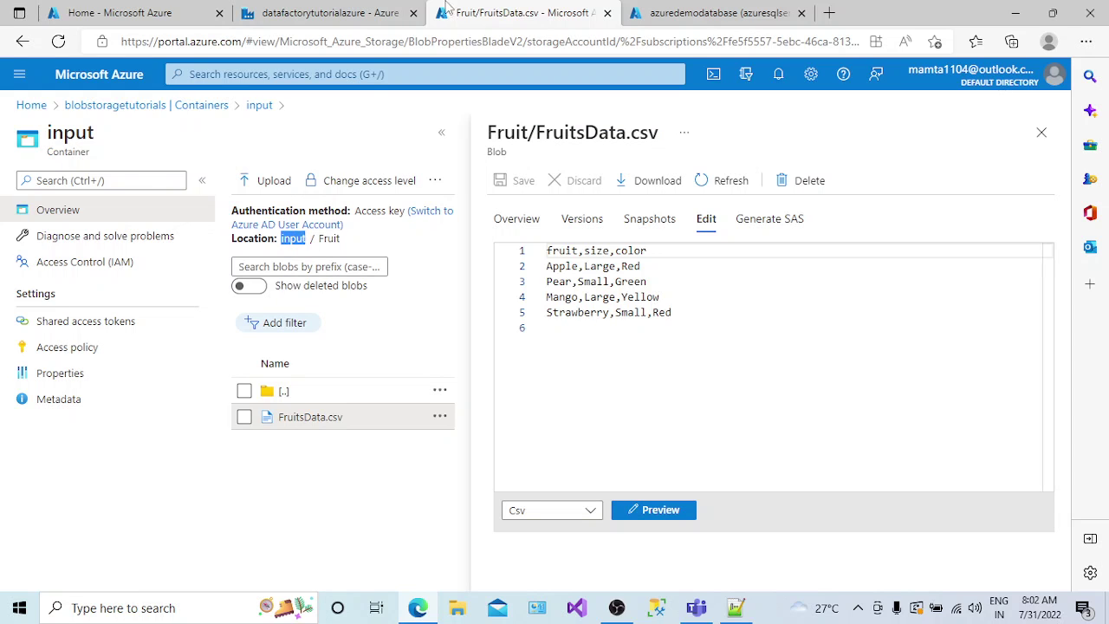
click(321, 13)
click(856, 269)
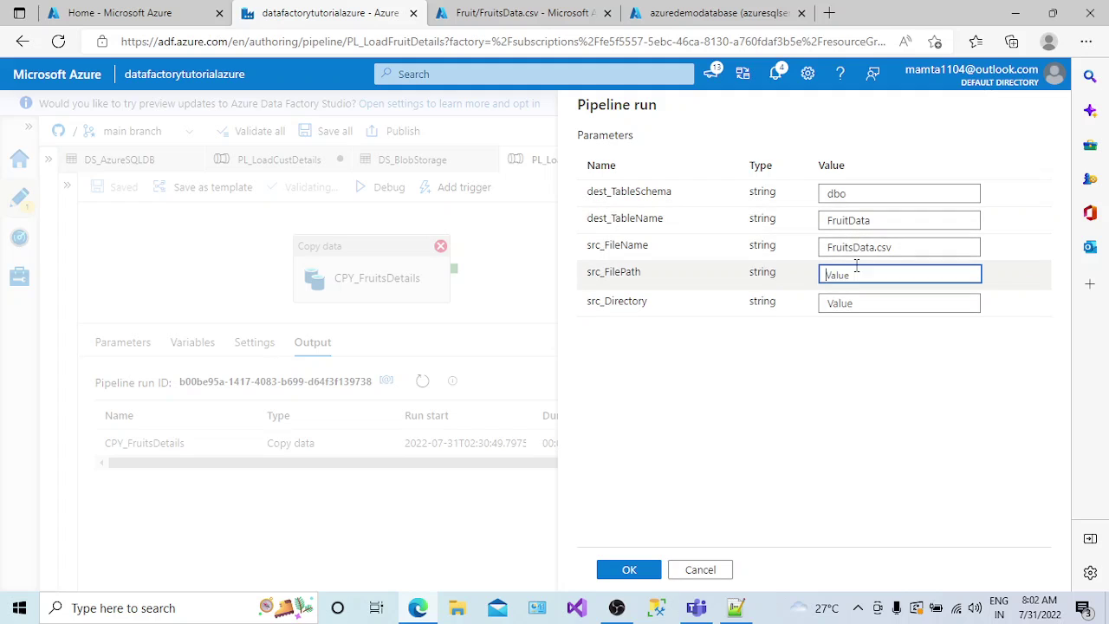
text(input/)
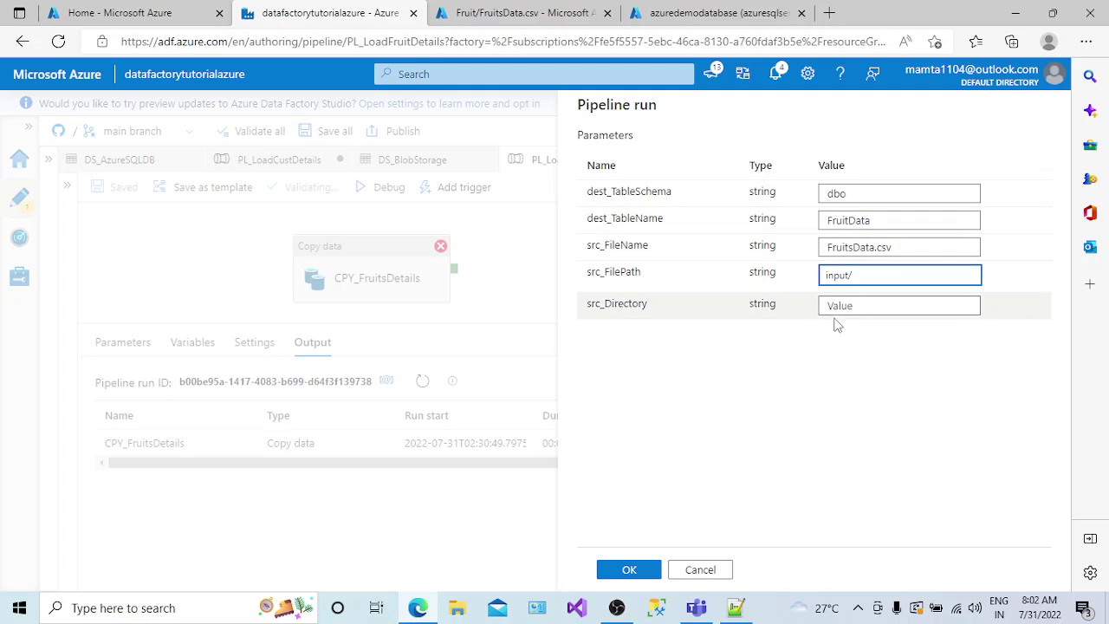
- Set the src_Directory run parameter to Fruit/, copied from the blob's path, and launch the debug run
click(836, 303)
click(527, 13)
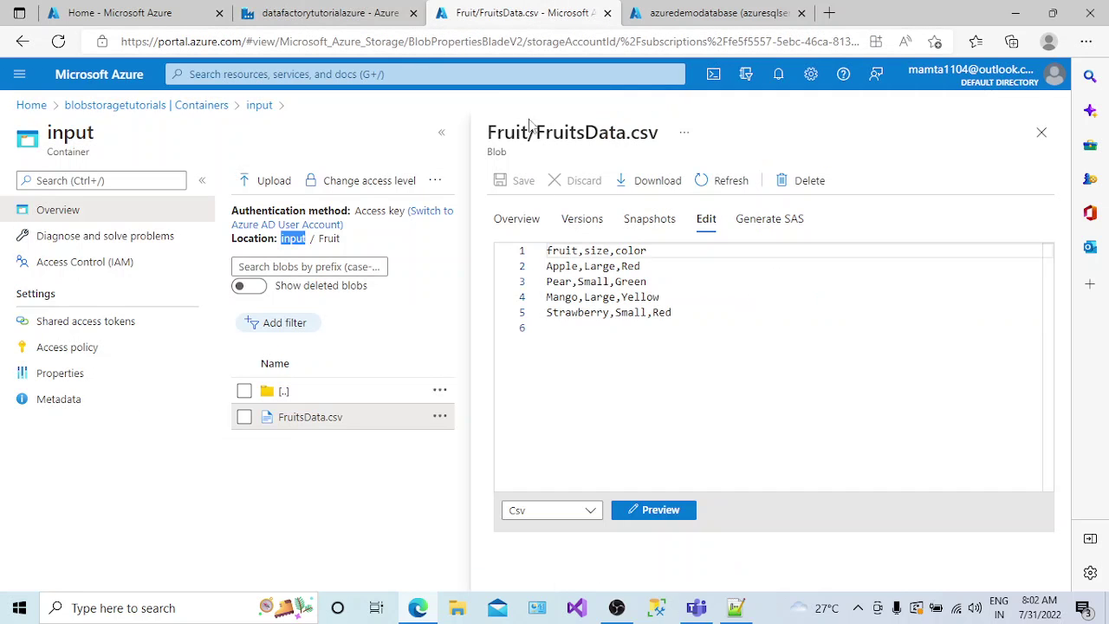
drag(538, 136, 488, 134)
key(ctrl+c)
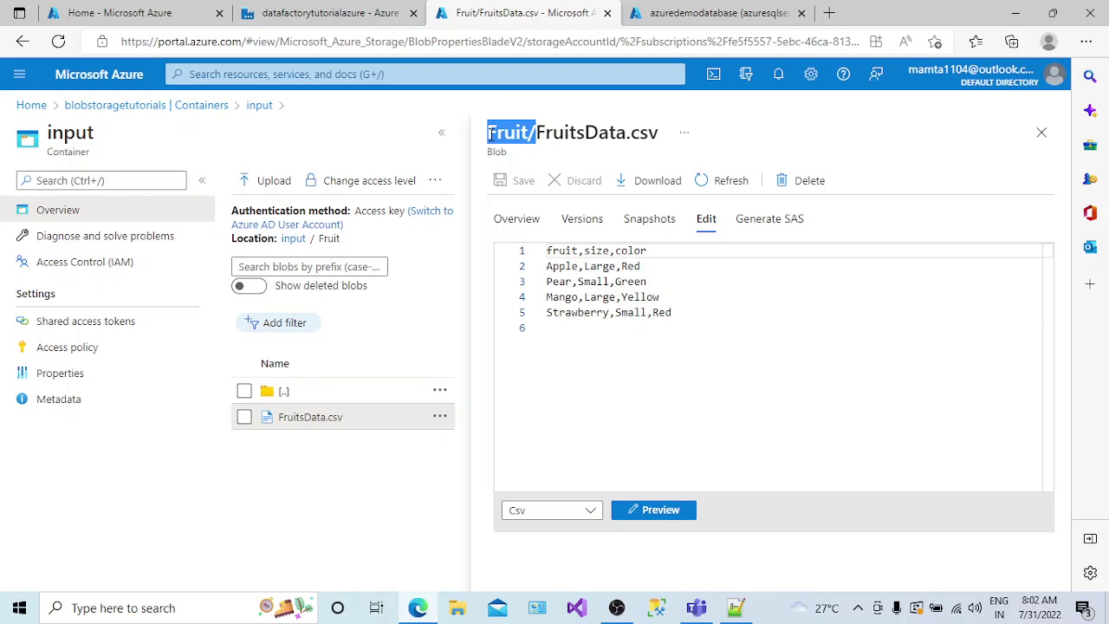
click(330, 13)
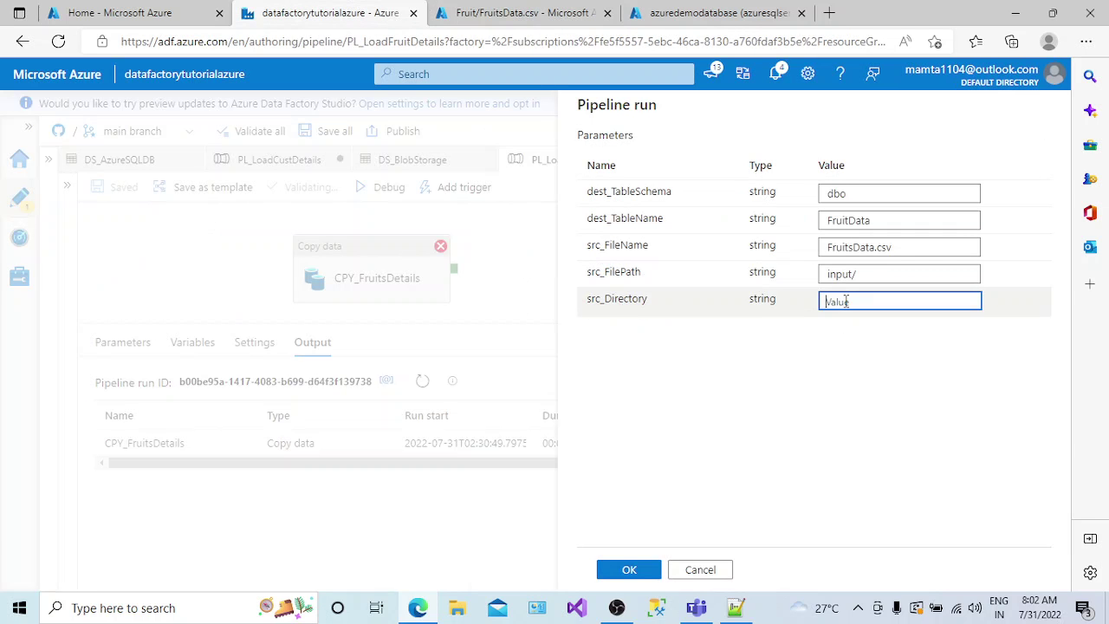
key(ctrl+v)
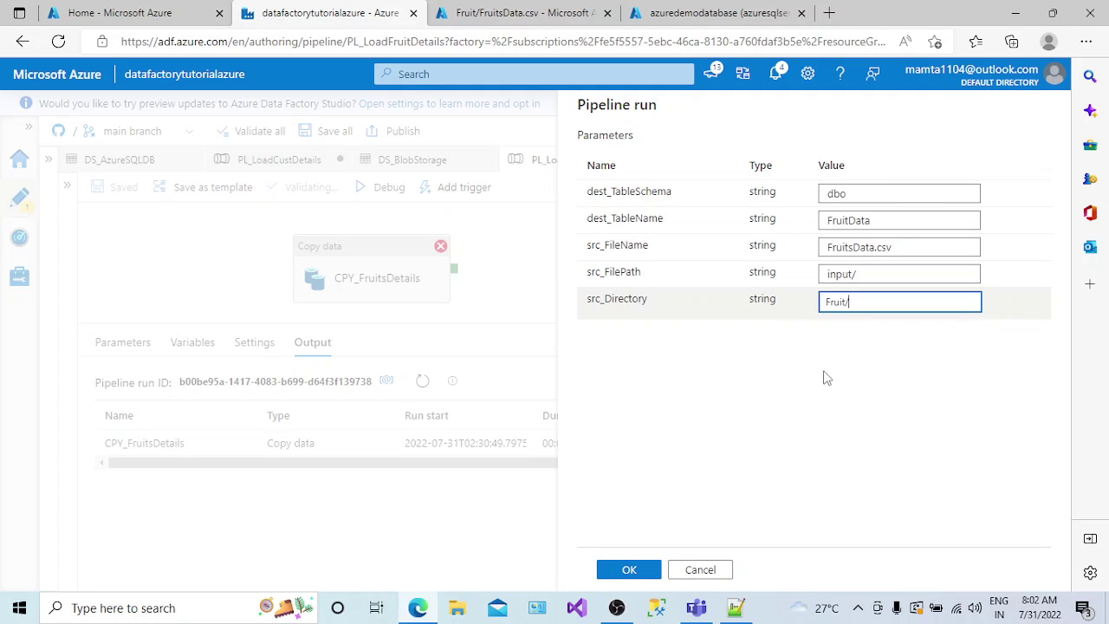
click(627, 572)
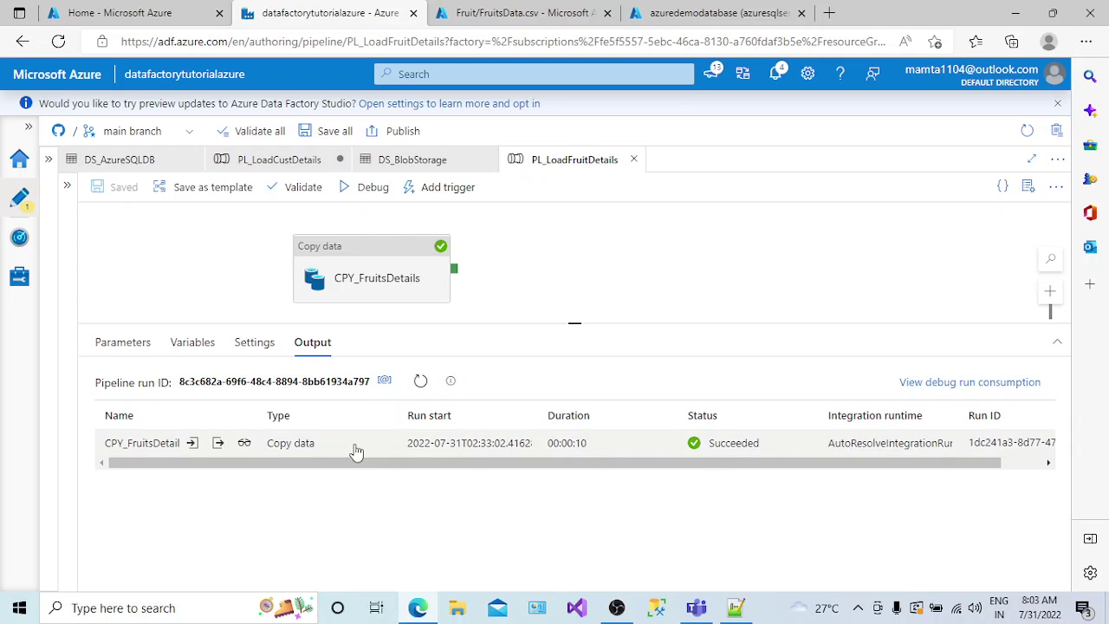
- Check the rows read and rows written in the CPY_FruitsDetails copy run details, and close them
click(245, 444)
double_click(291, 354)
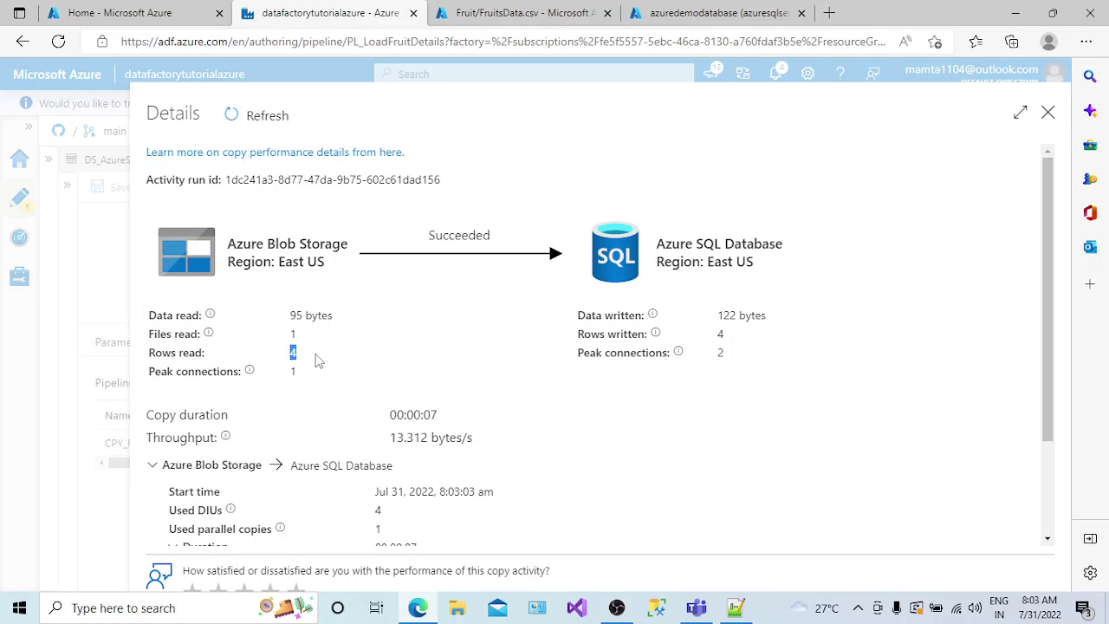
double_click(720, 335)
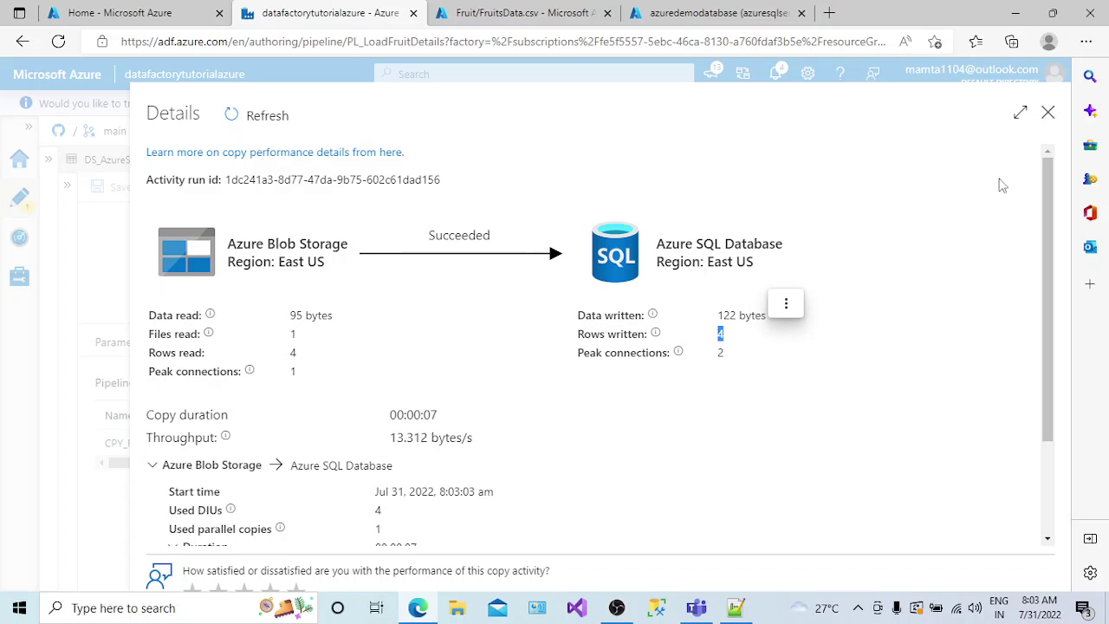
click(1047, 113)
- Rerun the SELECT TOP (1000) query on dbo.FruitData, compare its rows with FruitsData.csv, and return to the pipeline
click(524, 13)
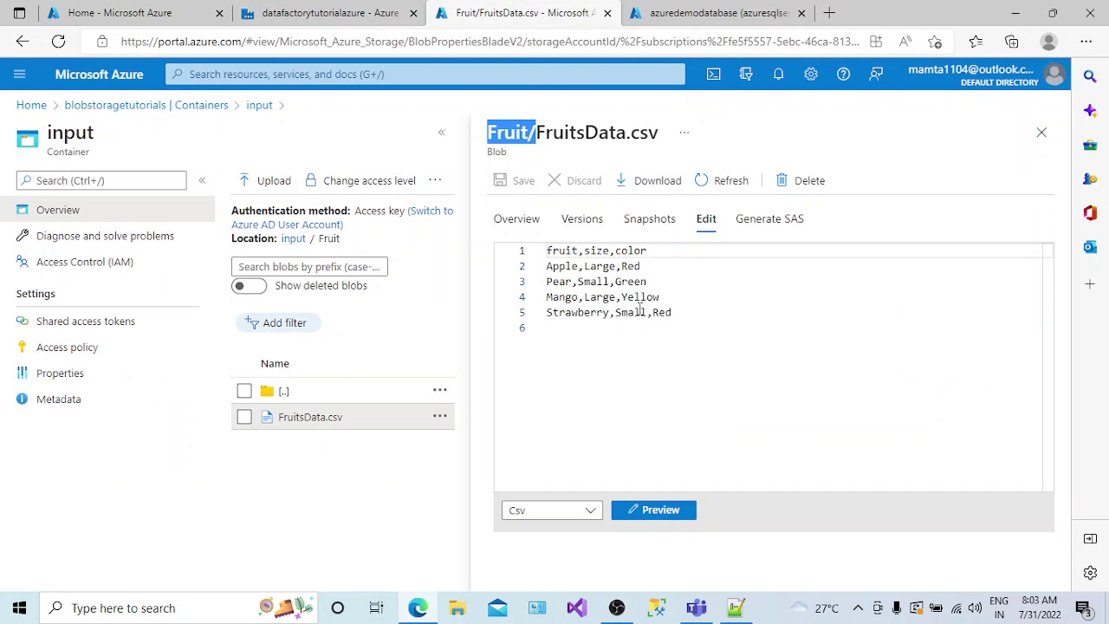
drag(676, 326, 550, 270)
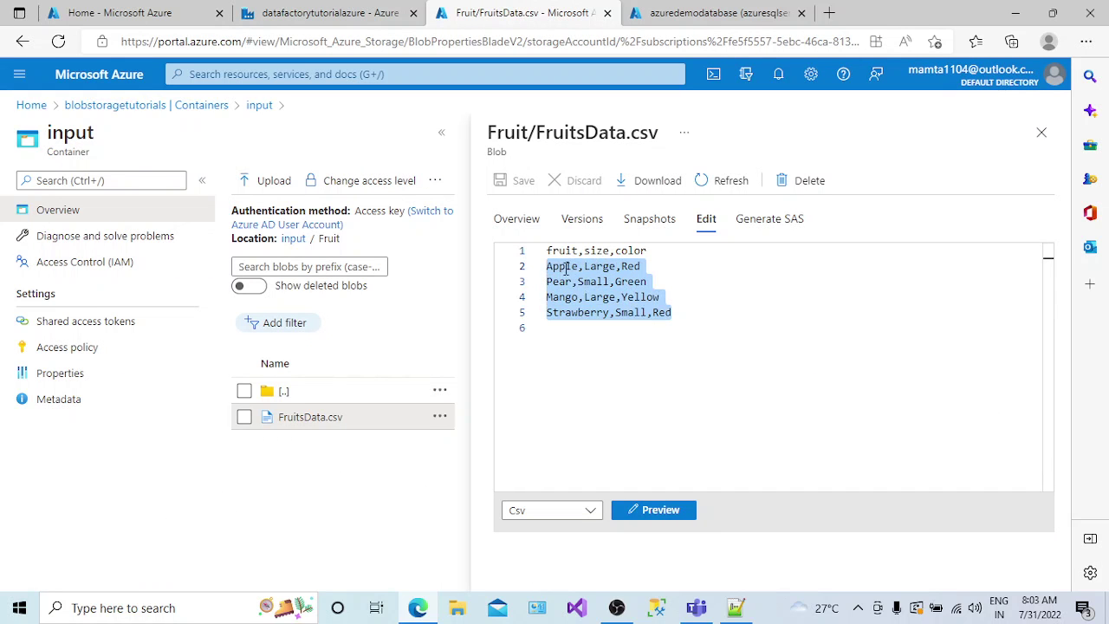
click(685, 17)
click(609, 286)
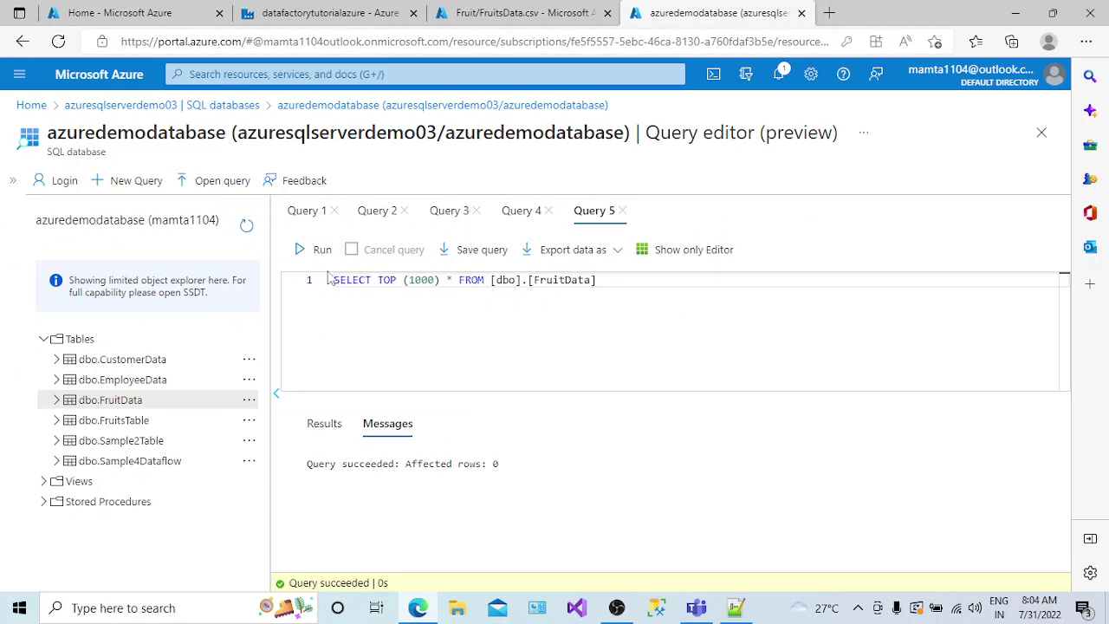
click(299, 251)
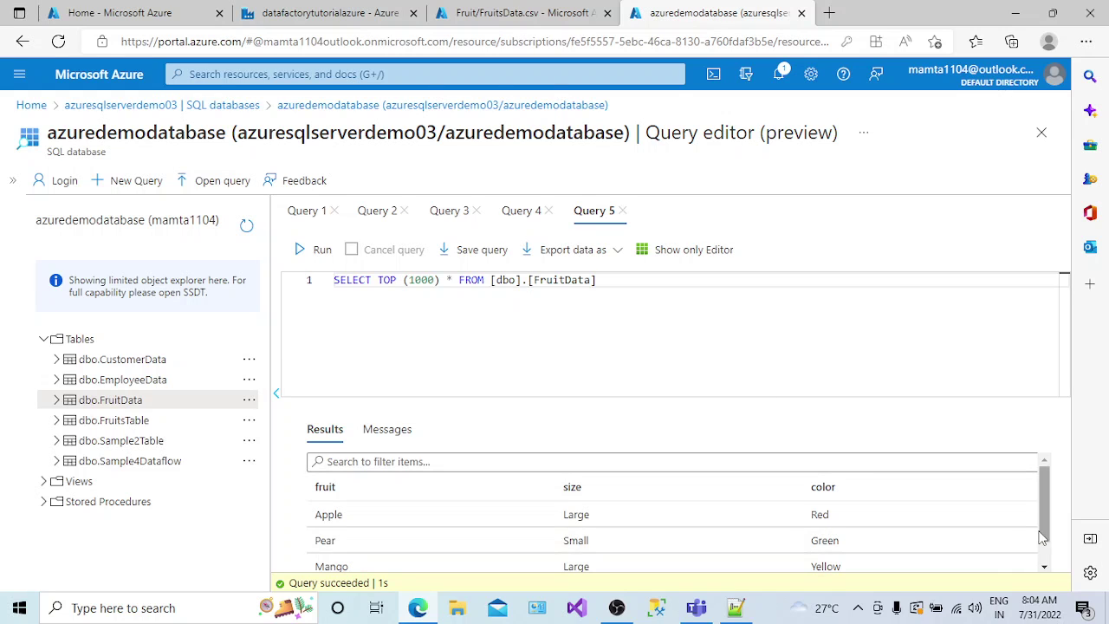
scroll(1040, 533, down, 2)
scroll(1045, 537, up, 2)
click(490, 13)
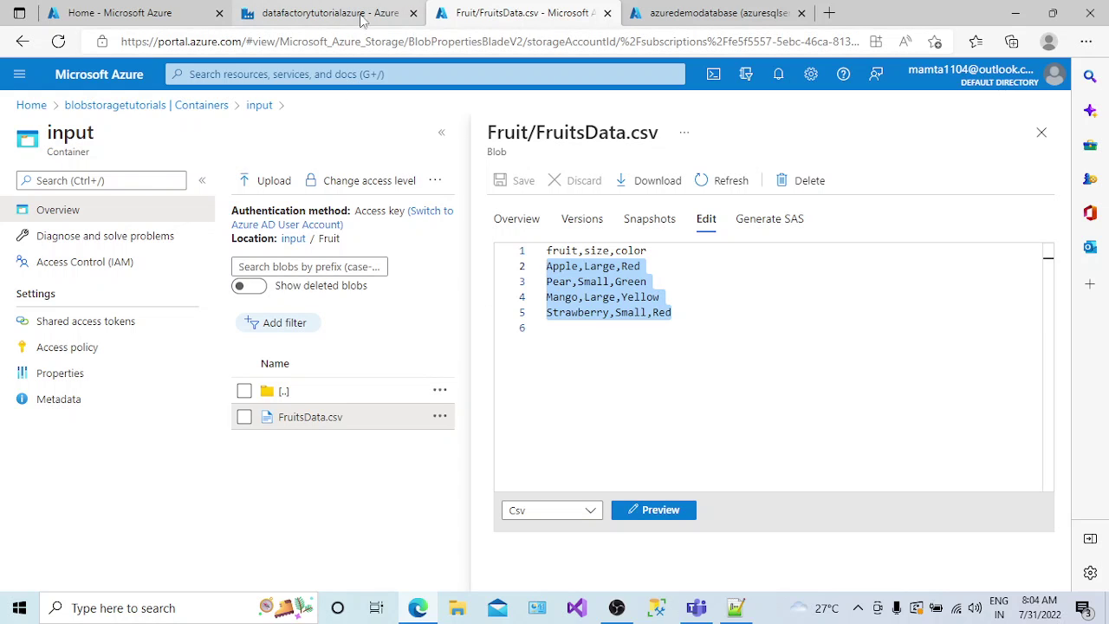
click(336, 15)
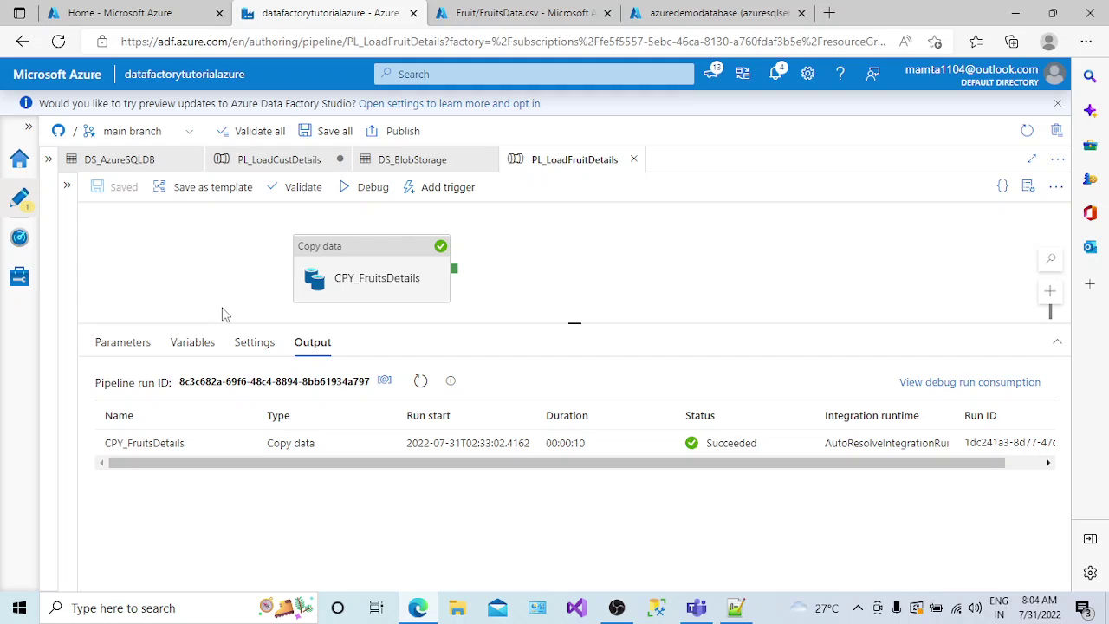
click(862, 612)
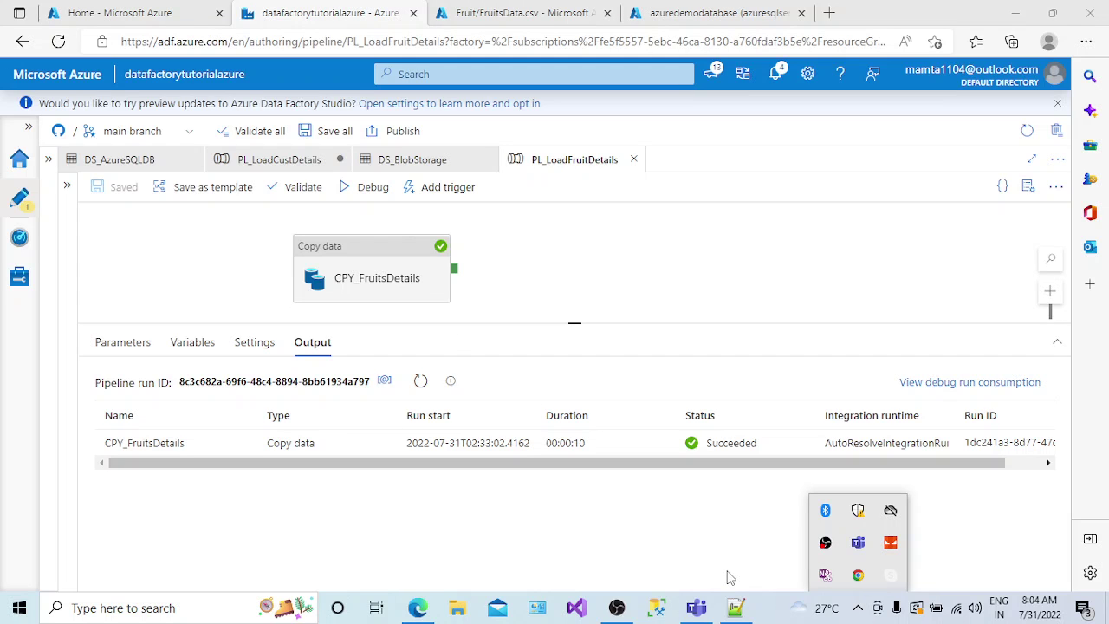